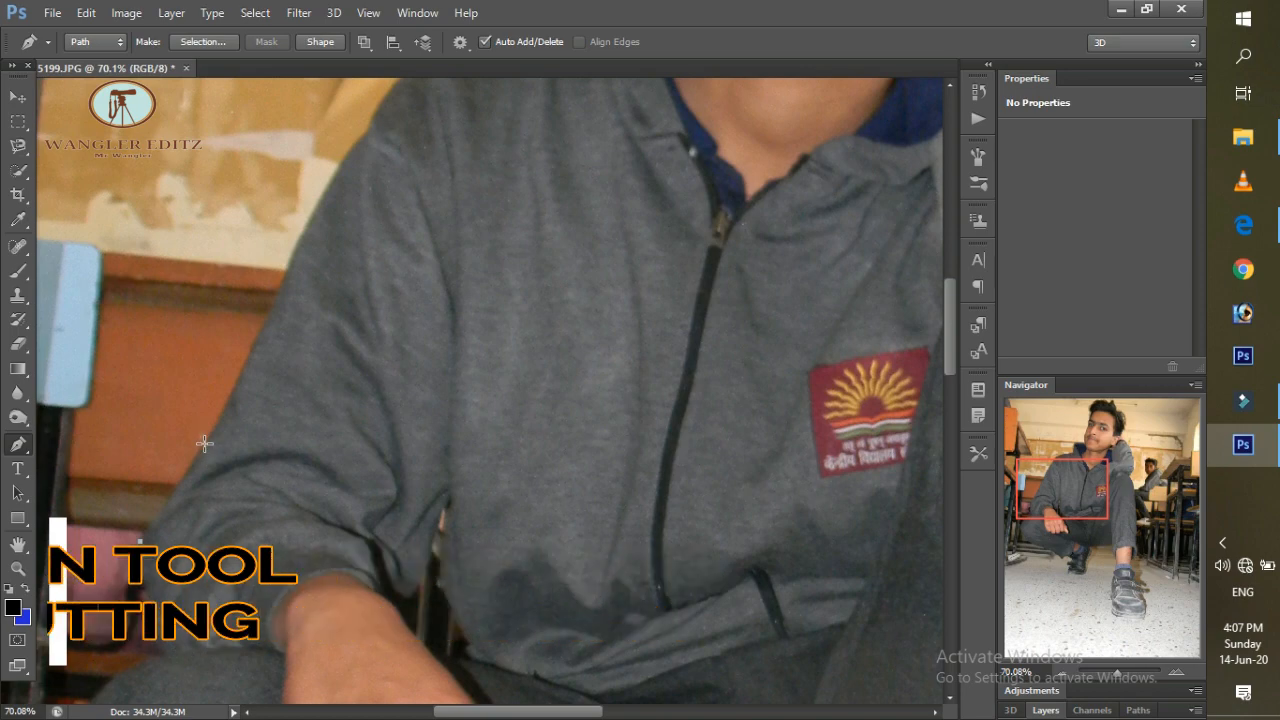
Trace the outer edge of the jacket sleeve and shoulder with the Pen tool up to the base of the hood.
left_click_drag(205, 443, 217, 425)
scroll(267, 384, "up", 2)
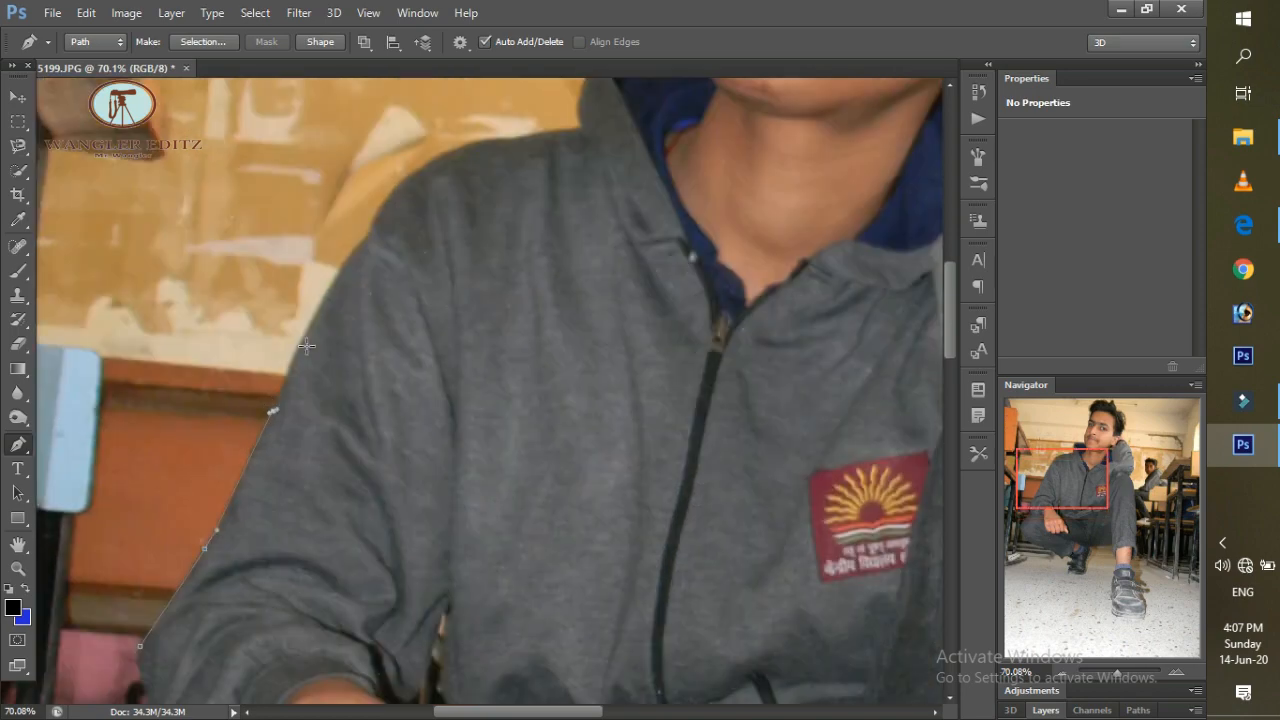
scroll(362, 240, "up", 3)
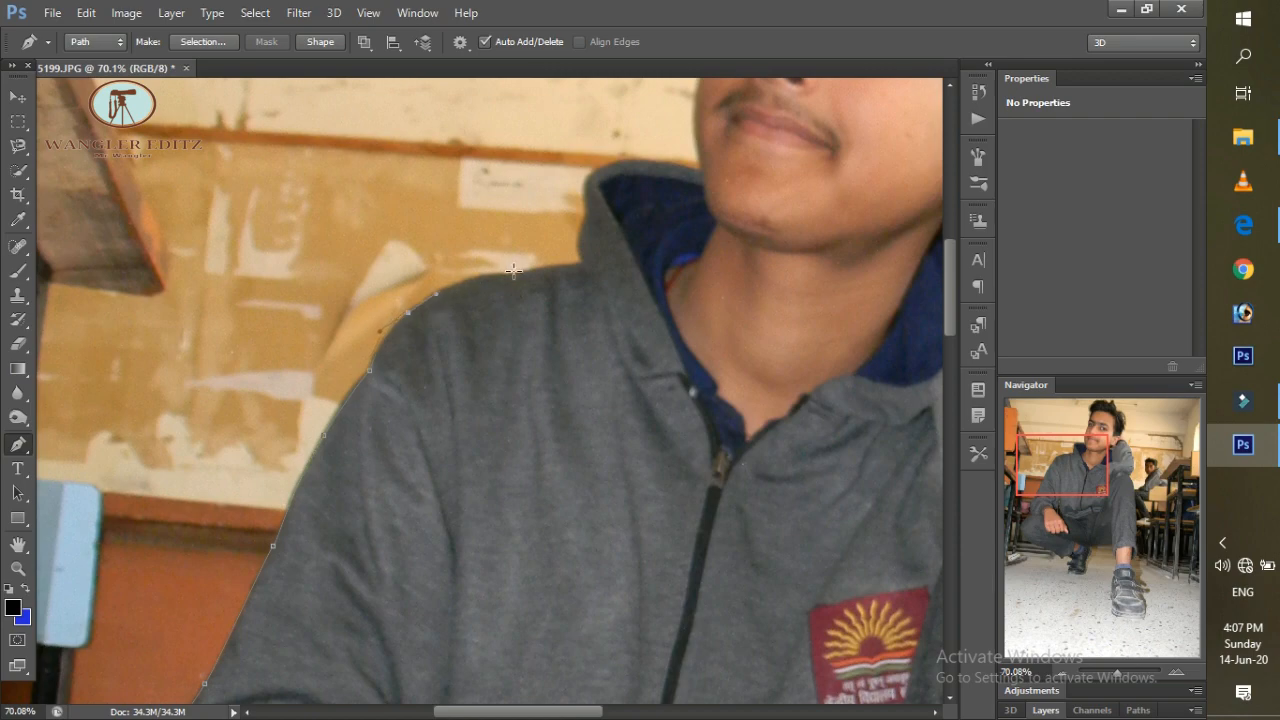
left_click_drag(506, 271, 585, 259)
scroll(583, 229, "up", 5)
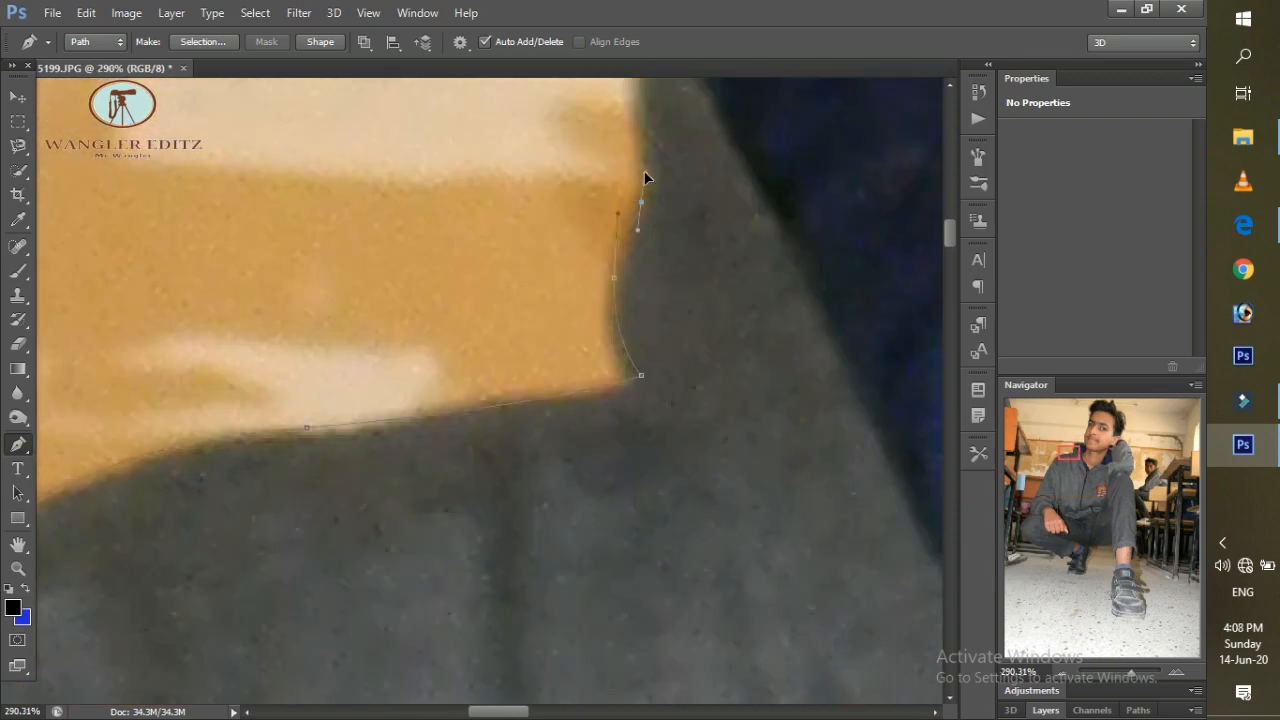
Continue the path with curved anchor points around the outside of the hood to where it meets the jaw.
scroll(645, 175, "up", 4)
left_click_drag(641, 256, 647, 214)
scroll(647, 214, "up", 2)
left_click_drag(753, 246, 831, 235)
left_click_drag(519, 711, 559, 711)
left_click_drag(411, 243, 485, 260)
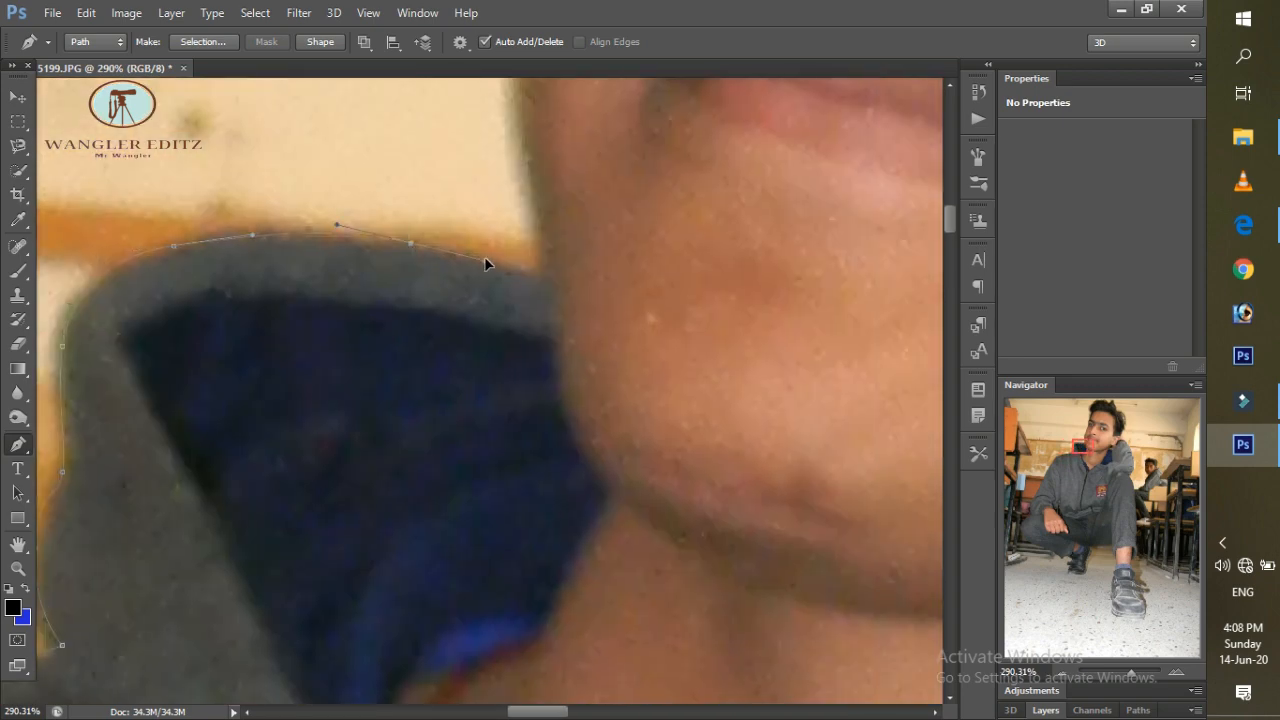
scroll(525, 220, "up", 3)
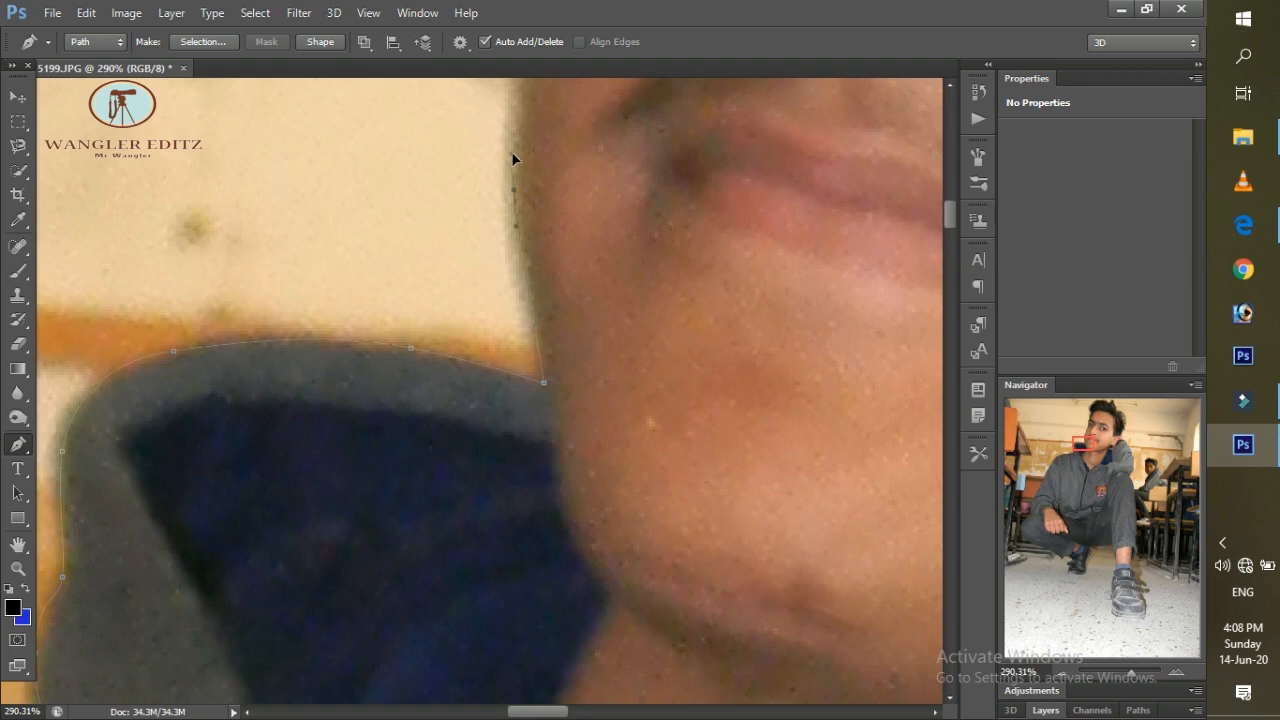
Extend the path up the edge of the jaw and cheek to the outer corner of the eye.
scroll(512, 158, "up", 6)
left_click(545, 183)
scroll(560, 200, "up", 5)
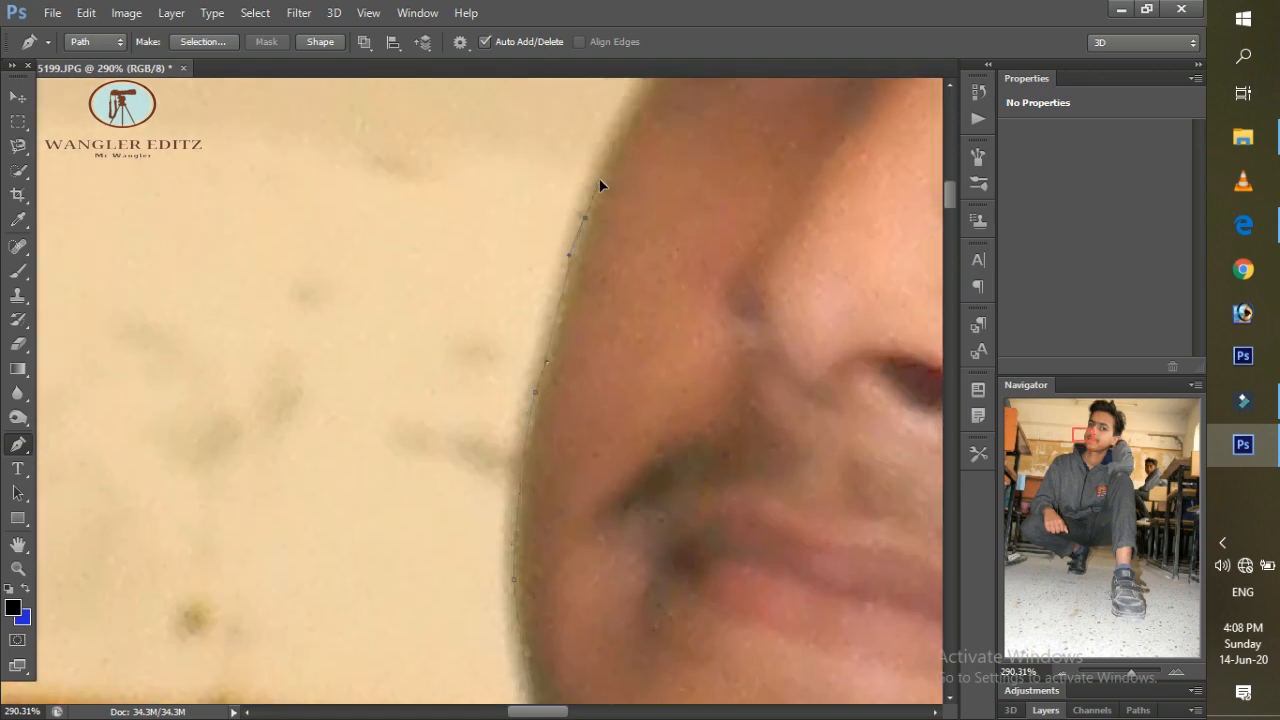
left_click(623, 134)
scroll(640, 160, "up", 5)
scroll(680, 240, "up", 5)
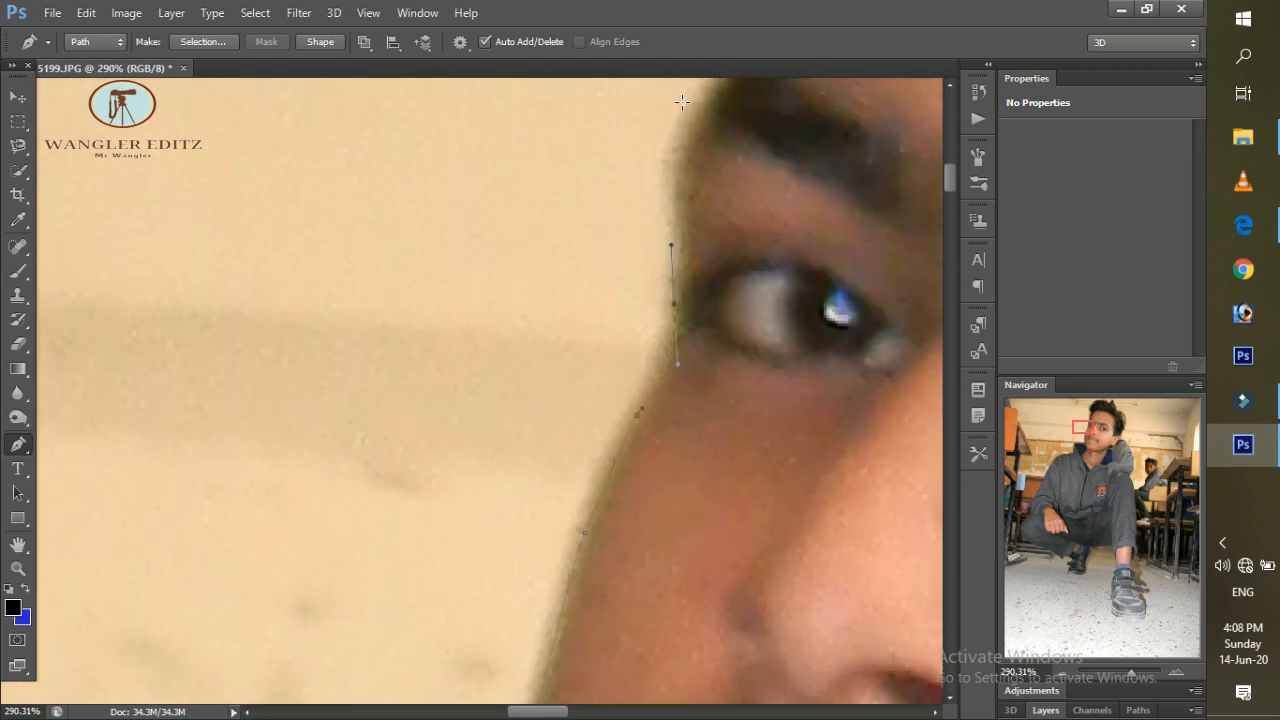
Trace the face edge past the eyebrow and along the temple towards the hairline.
left_click_drag(696, 195, 693, 202)
scroll(744, 202, "up", 3)
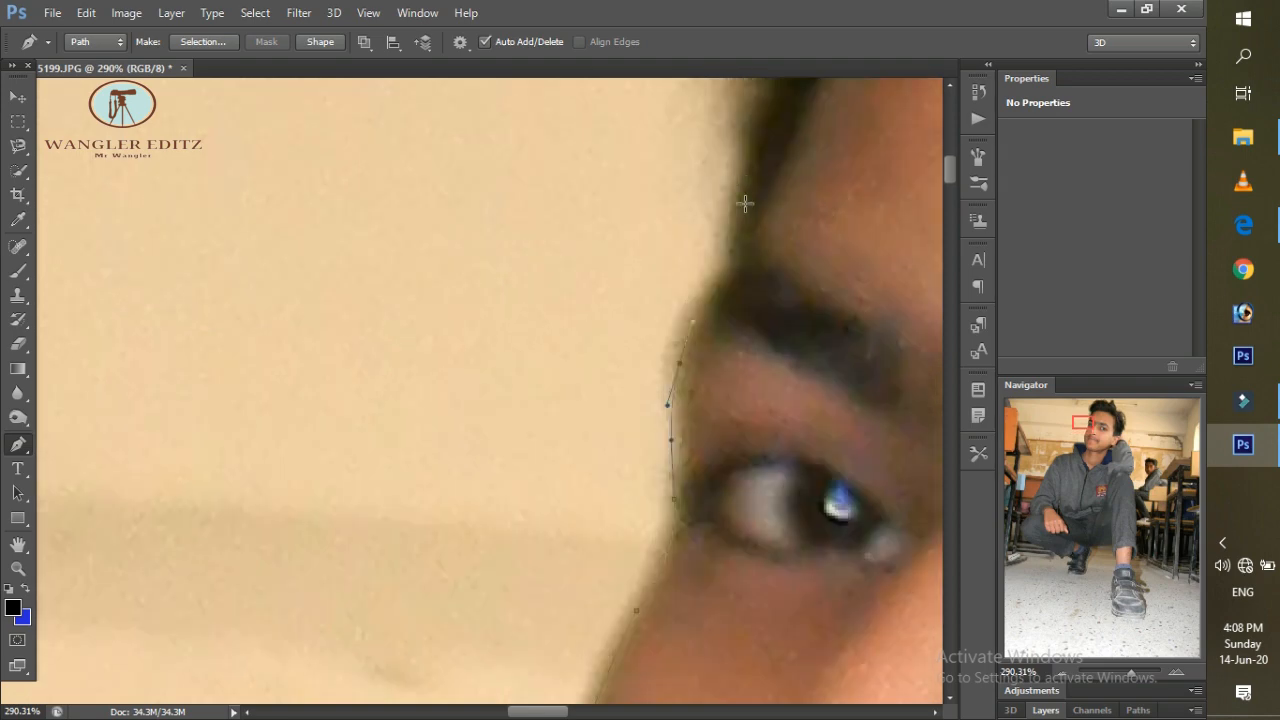
left_click_drag(721, 276, 744, 249)
scroll(744, 231, "up", 3)
scroll(749, 232, "down", 3)
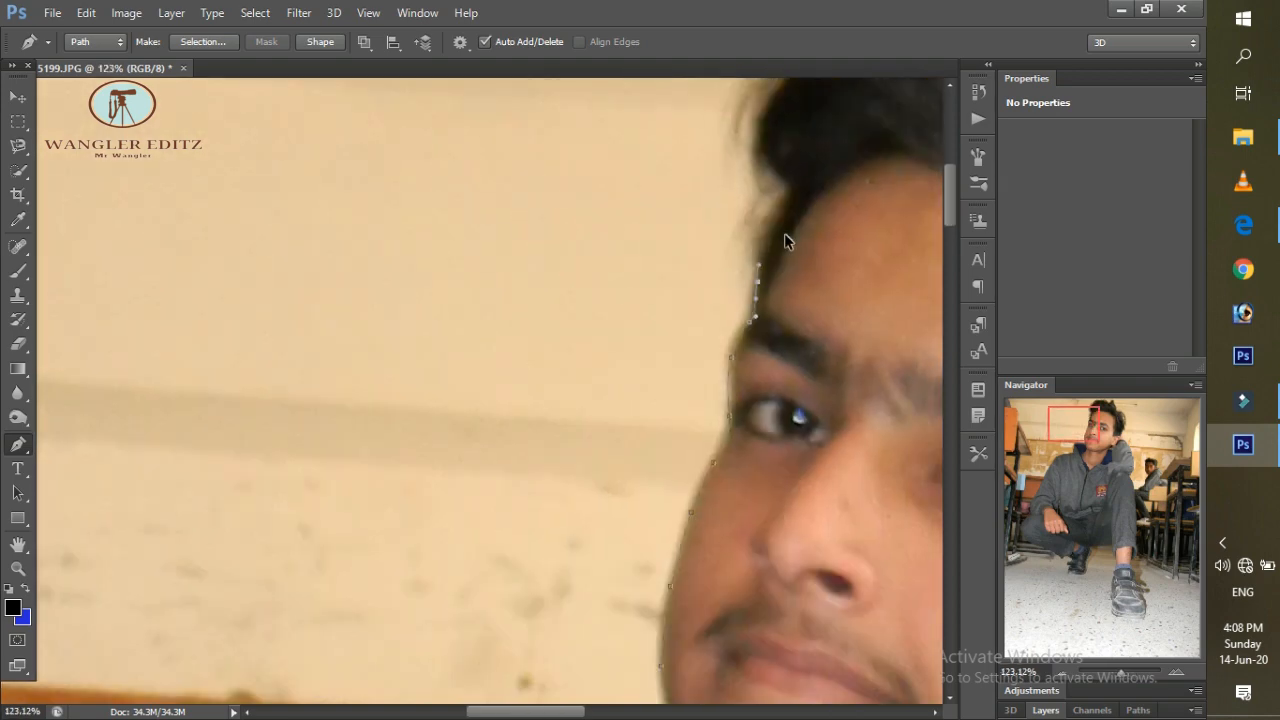
Trace the front and top of the hair, following the tufts to the raised spike at the crown.
scroll(784, 233, "up", 1)
scroll(755, 180, "down", 2)
scroll(746, 163, "up", 1)
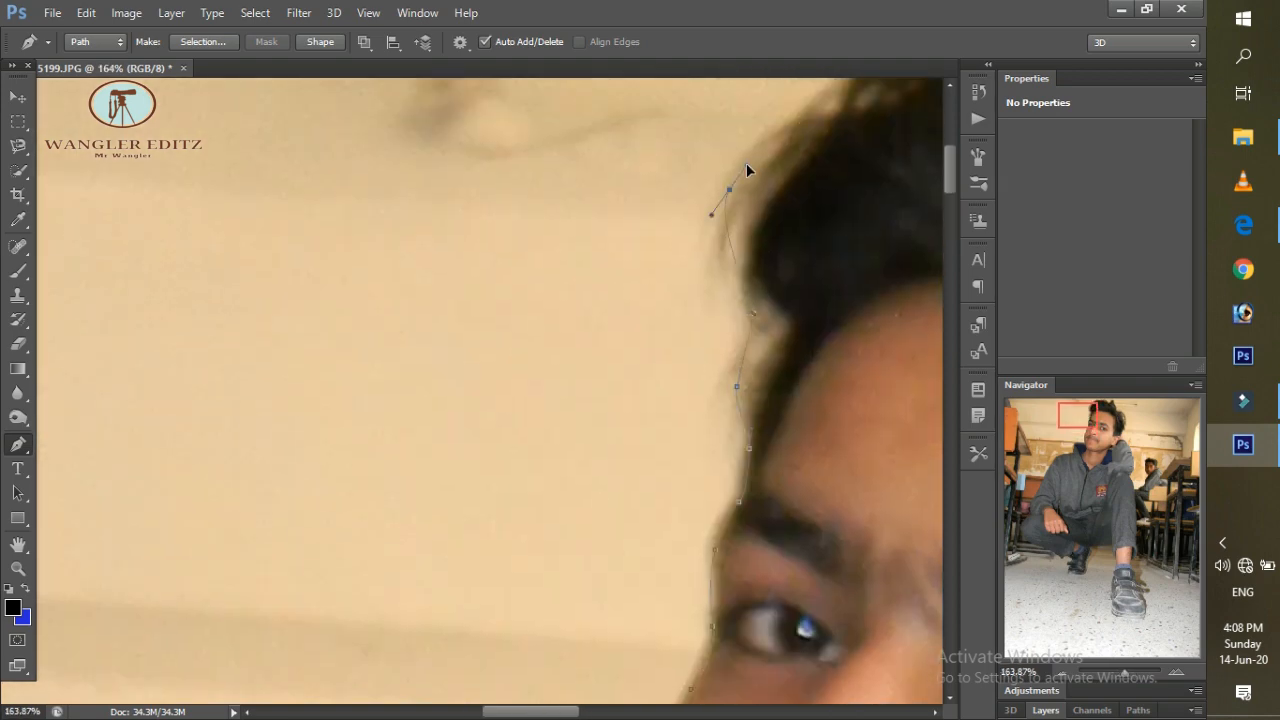
scroll(730, 250, "down", 5)
scroll(705, 343, "up", 4)
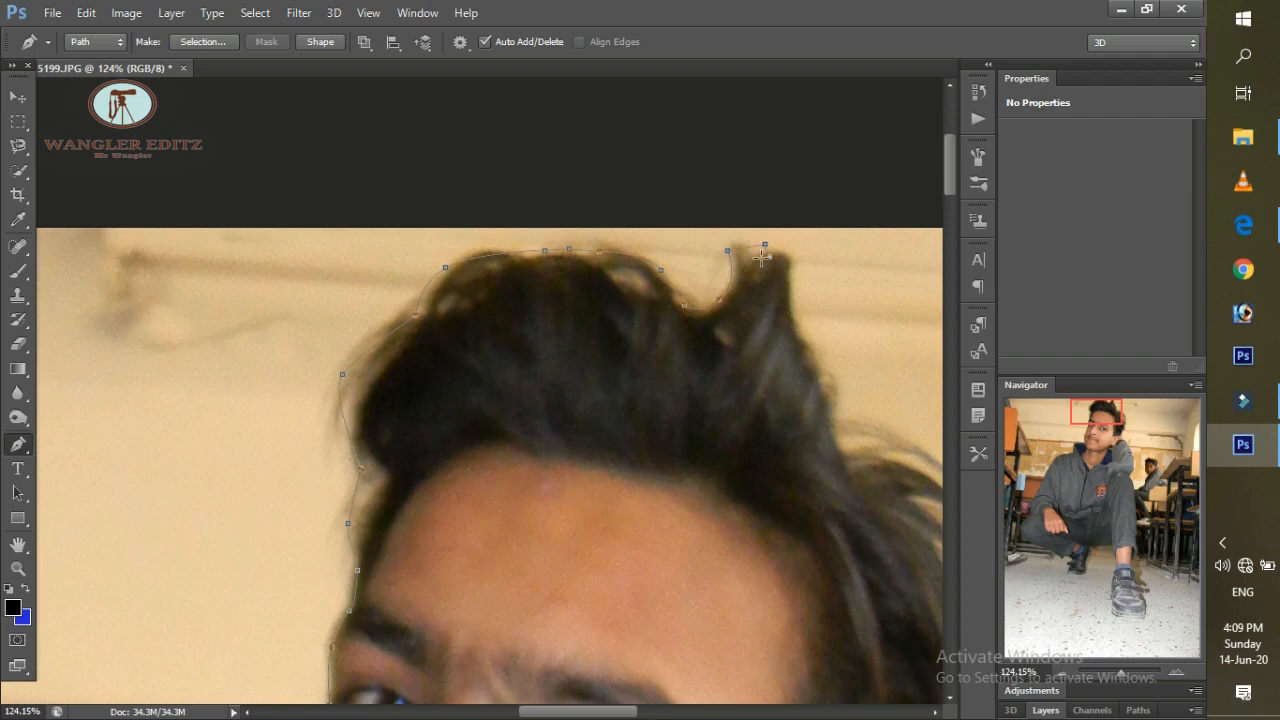
scroll(846, 390, "down", 4)
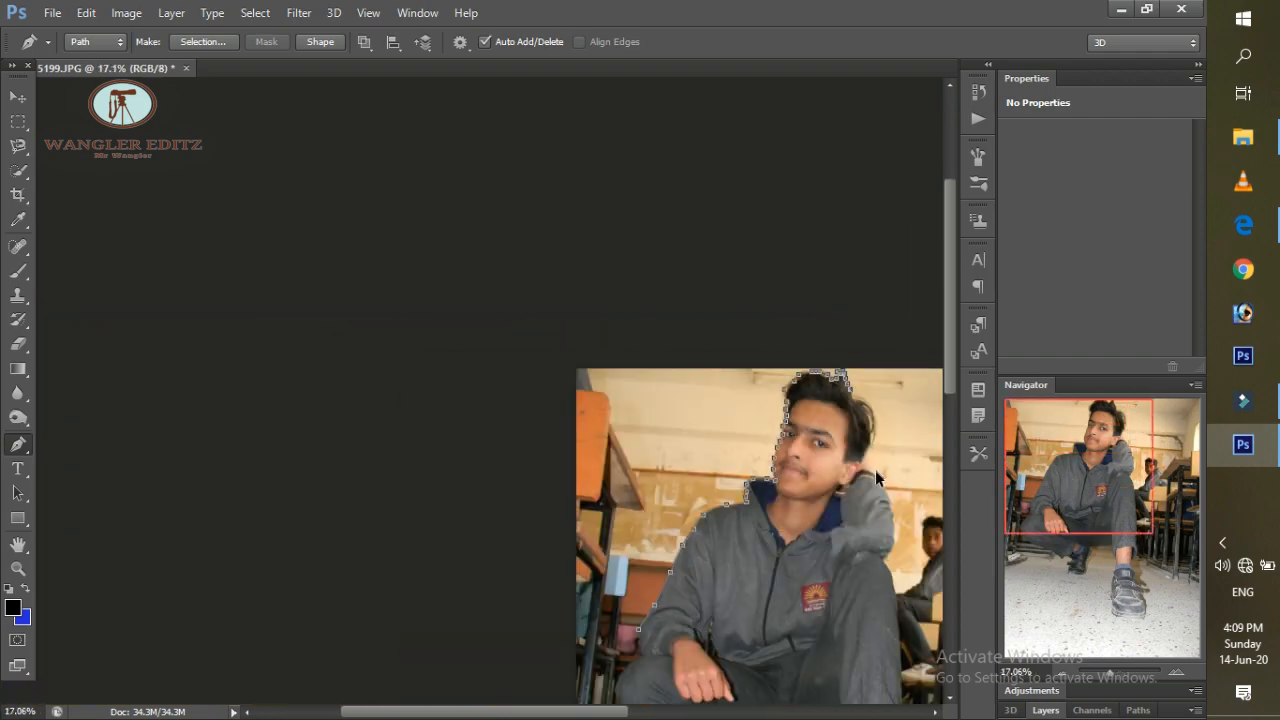
Continue the path down the back of the head, following the outer hair strands with curved anchor points.
scroll(856, 451, "up", 2)
scroll(856, 451, "down", 1)
left_click_drag(583, 711, 627, 711)
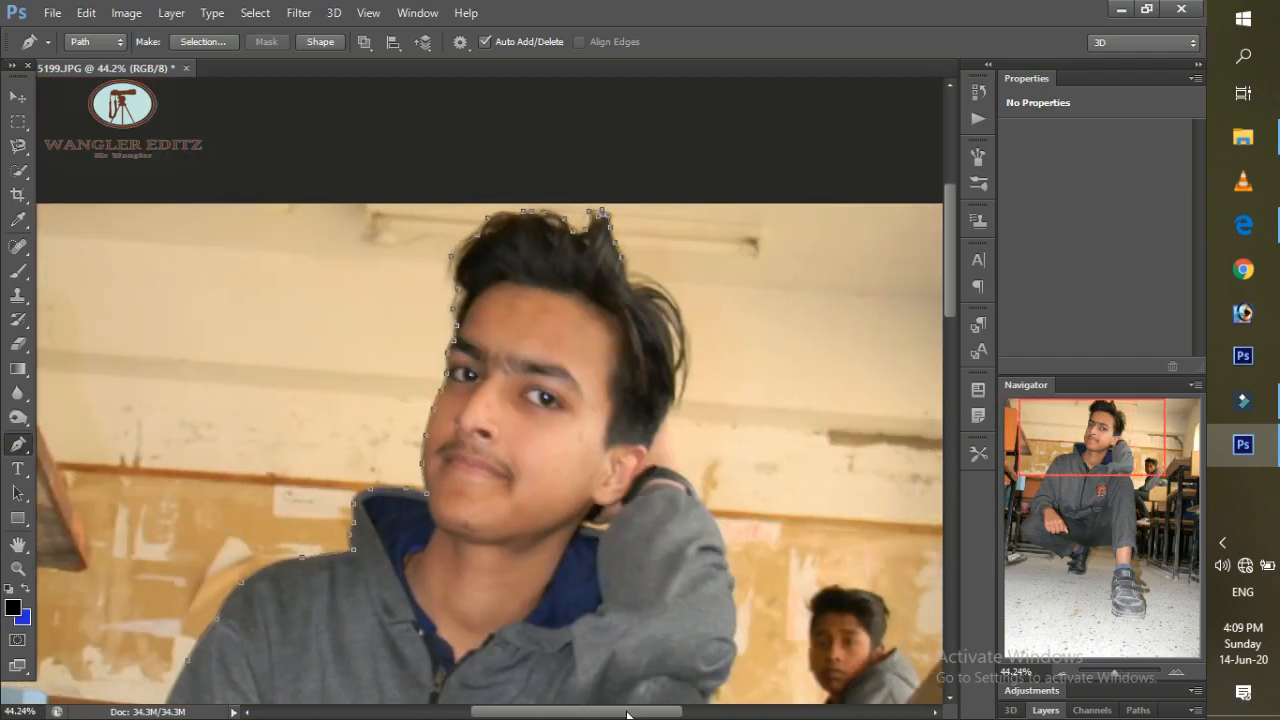
scroll(596, 440, "down", 3)
scroll(445, 237, "up", 7)
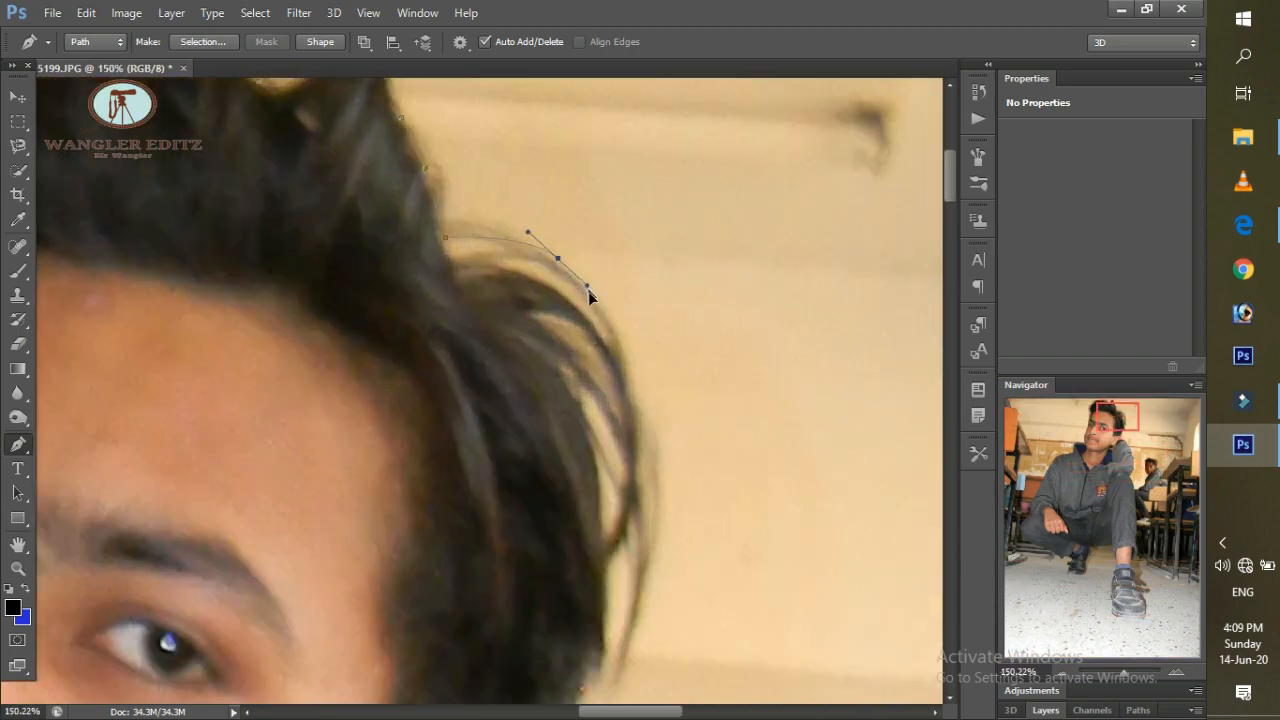
left_click_drag(588, 291, 593, 294)
left_click_drag(640, 425, 639, 574)
scroll(602, 563, "down", 2)
left_click(602, 563)
Trace from the hair down behind the ear, over the raised wrist and along the upper part of the sleeve.
scroll(555, 523, "down", 3)
scroll(517, 561, "down", 1)
left_click(512, 536)
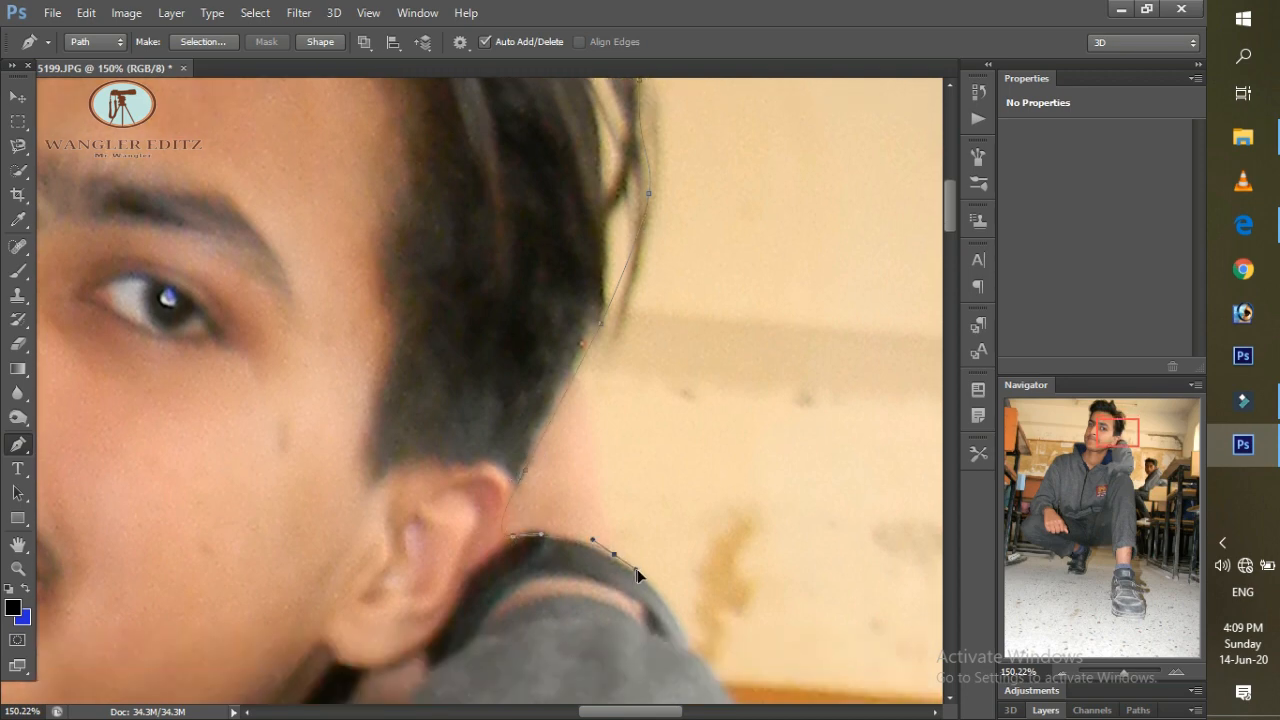
scroll(645, 578, "down", 2)
scroll(682, 484, "down", 3)
left_click_drag(759, 444, 772, 496)
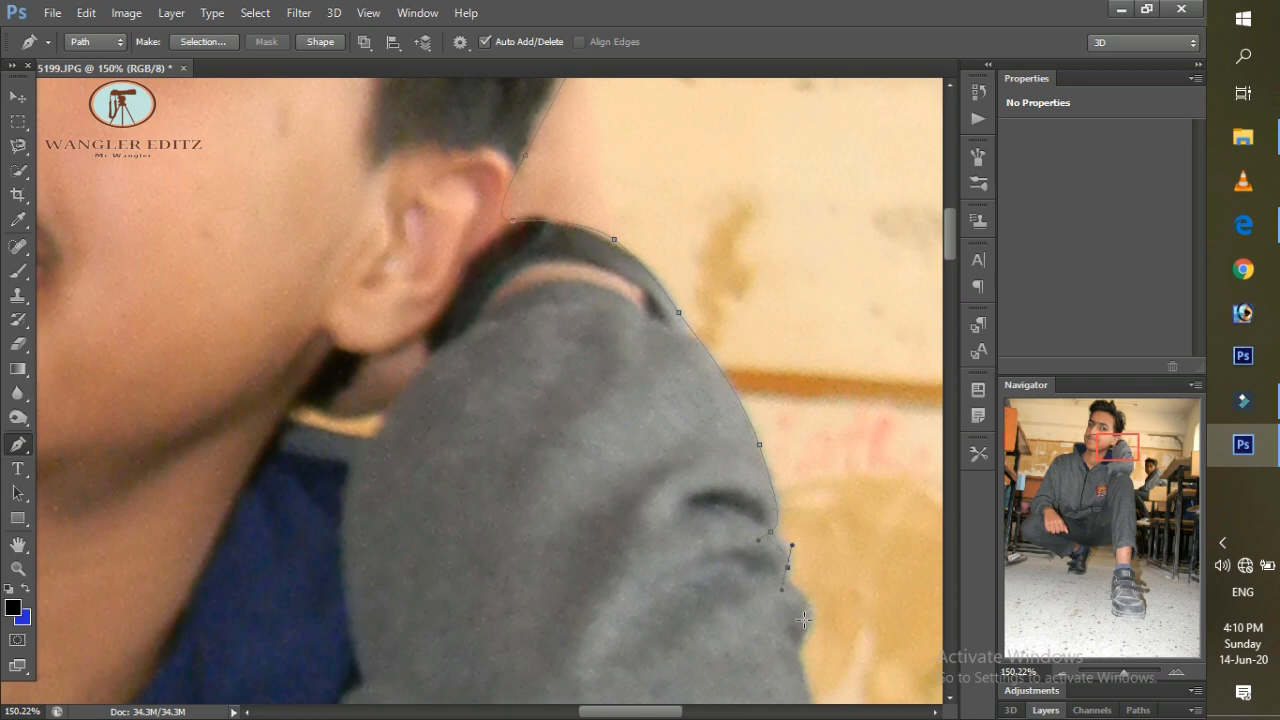
Trace the sleeve folds down around the bent elbow to the point where it meets the knee.
scroll(832, 589, "down", 2)
left_click_drag(808, 550, 811, 574)
scroll(803, 541, "down", 1)
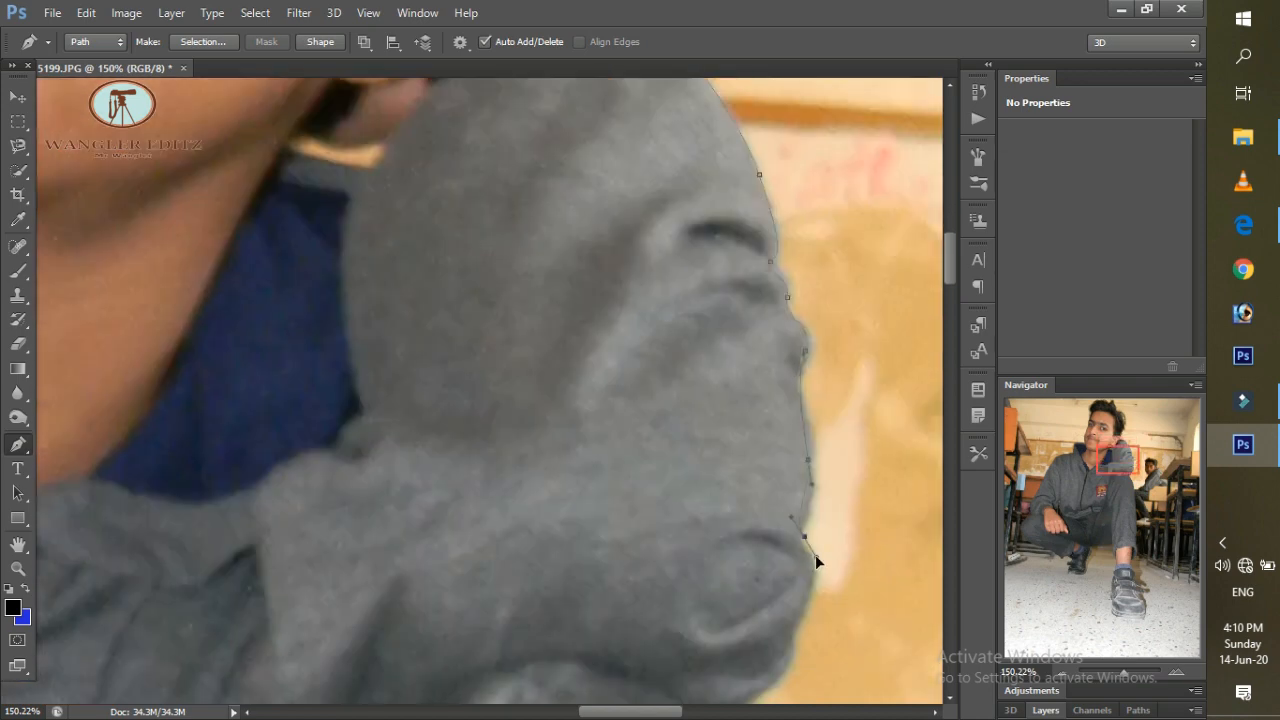
scroll(815, 554, "down", 1)
left_click_drag(709, 648, 712, 658)
scroll(775, 614, "down", 2)
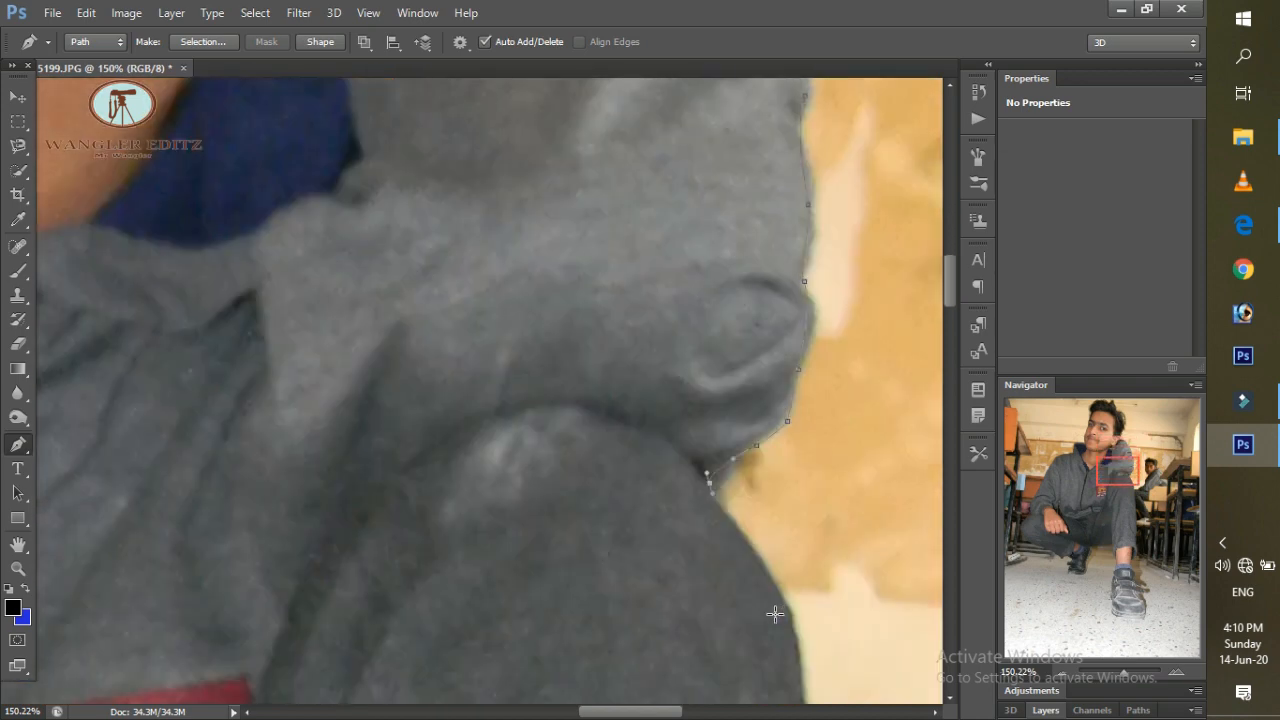
Extend the path down the outer edge of the raised knee and trouser leg and around the hem to the bare ankle.
scroll(829, 586, "down", 5)
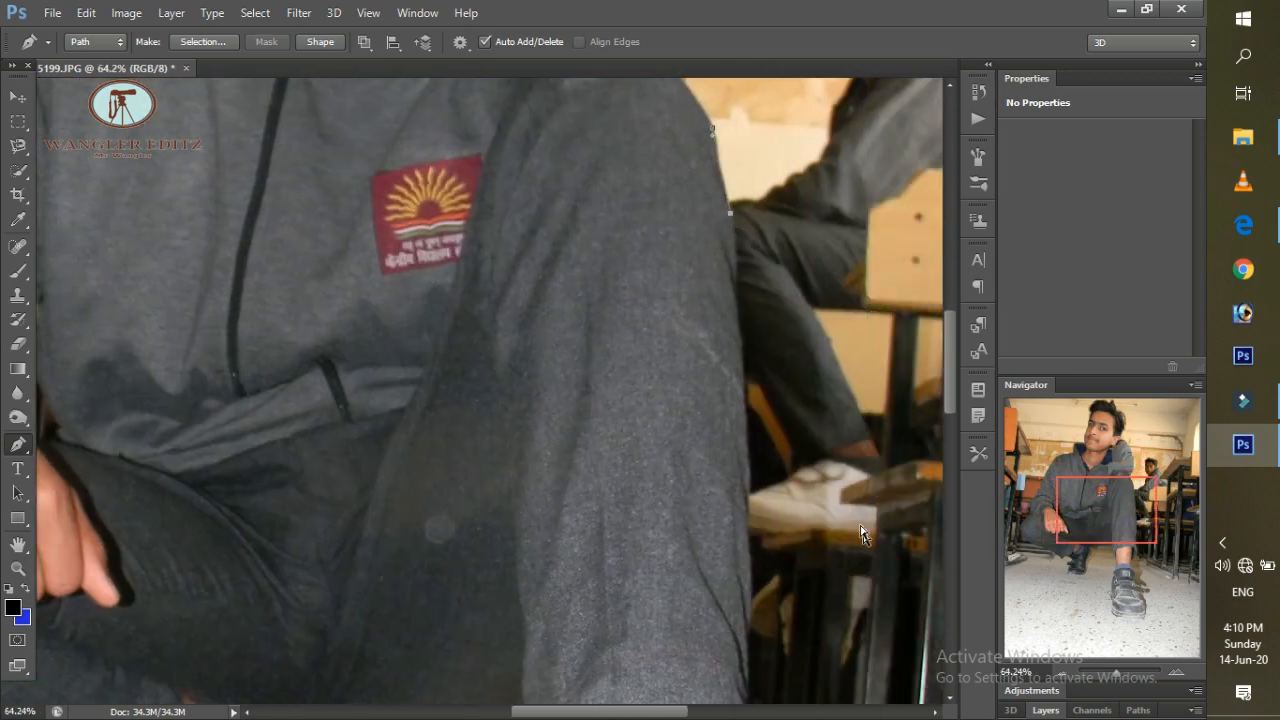
left_click(749, 537)
scroll(749, 536, "down", 2)
left_click(747, 533)
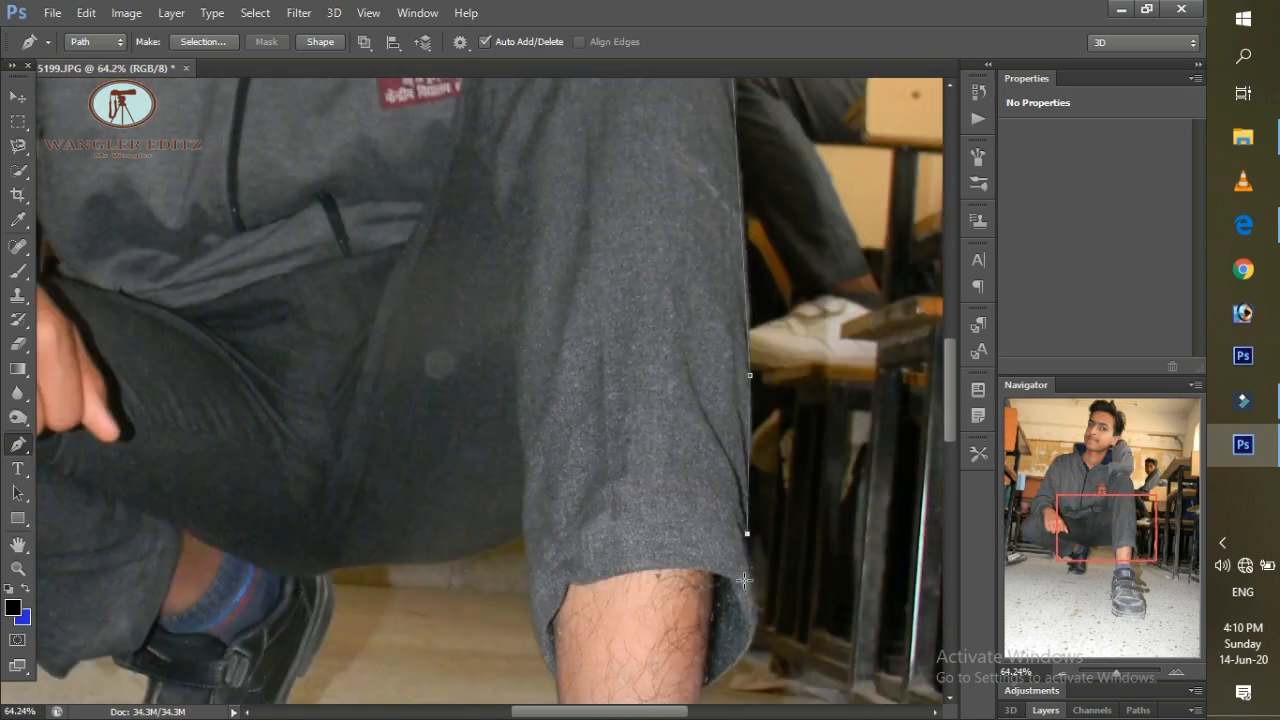
left_click_drag(740, 653, 718, 678)
scroll(701, 598, "down", 1)
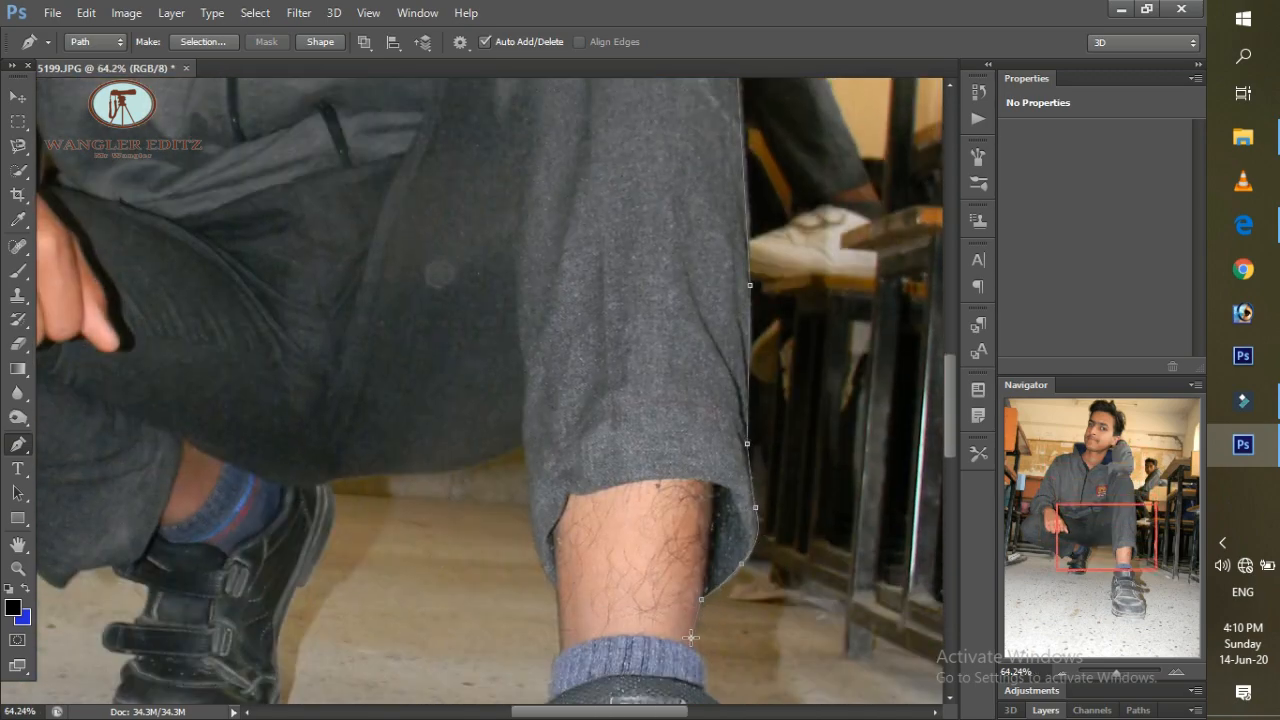
Trace the ankle, the sock and the side of the front shoe's tongue down to the upper strap.
scroll(690, 645, "down", 1)
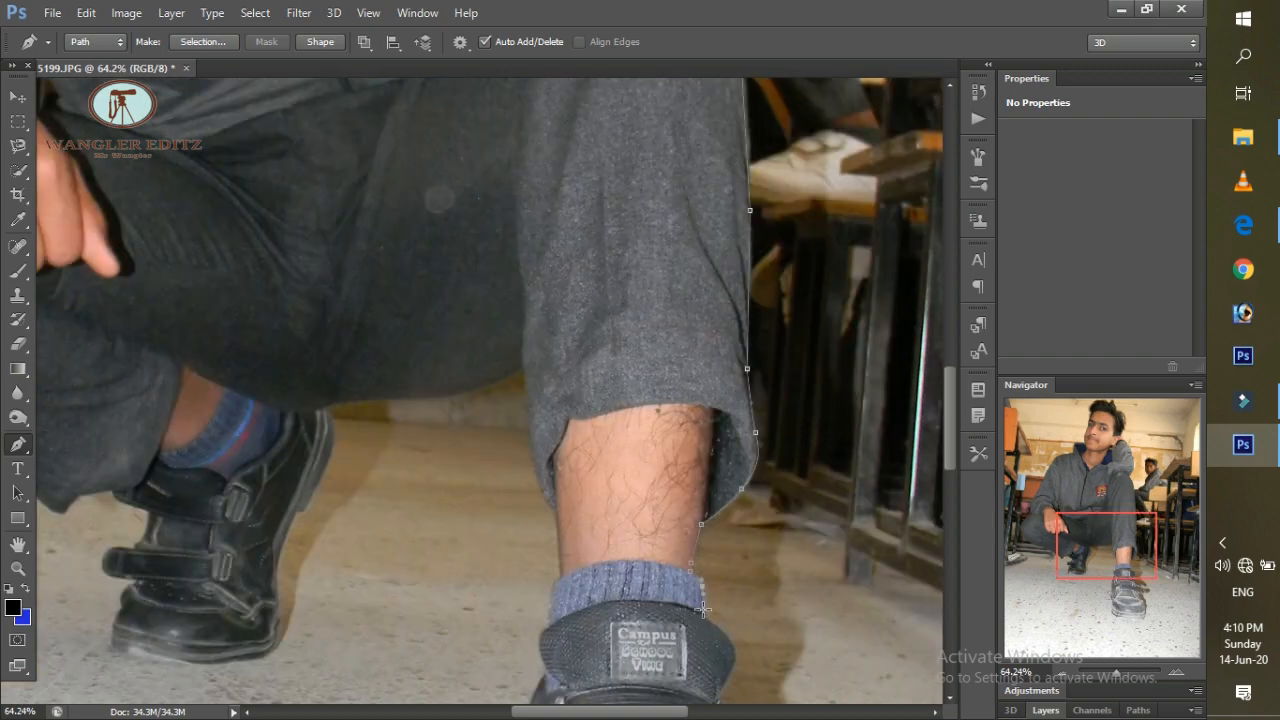
scroll(703, 608, "down", 1)
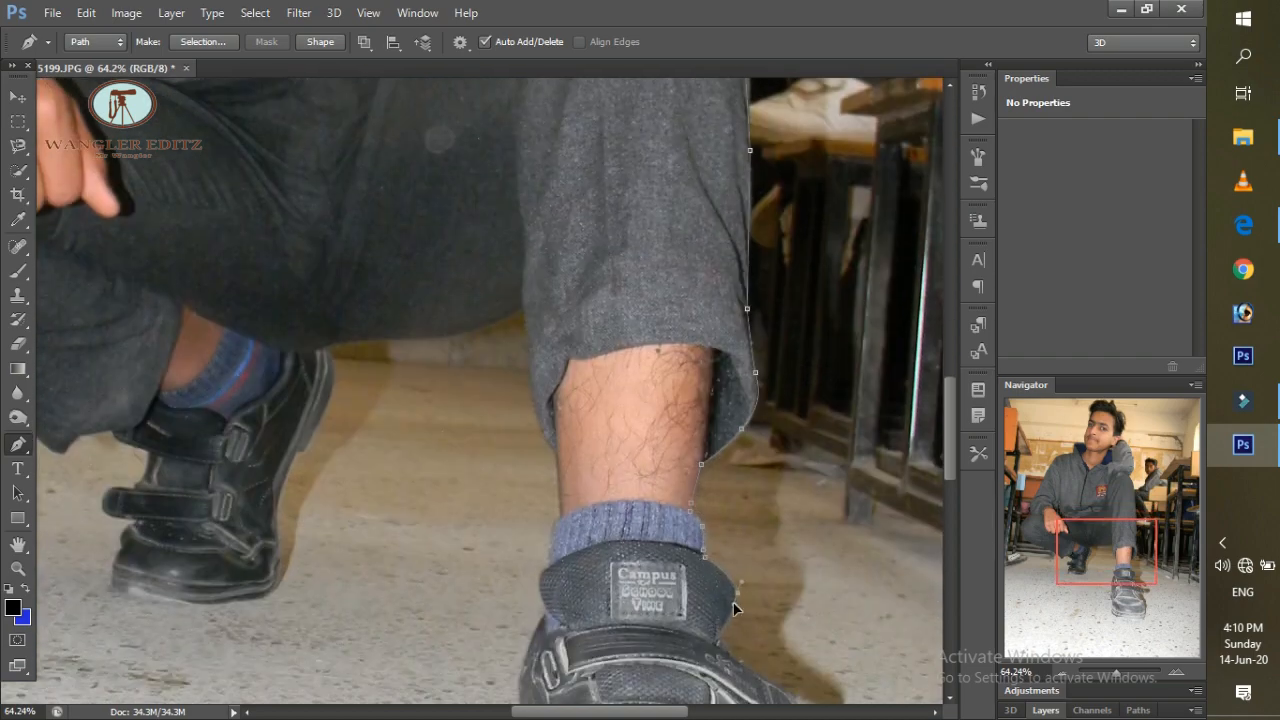
scroll(757, 617, "down", 1)
scroll(766, 606, "up", 5)
scroll(694, 634, "down", 2)
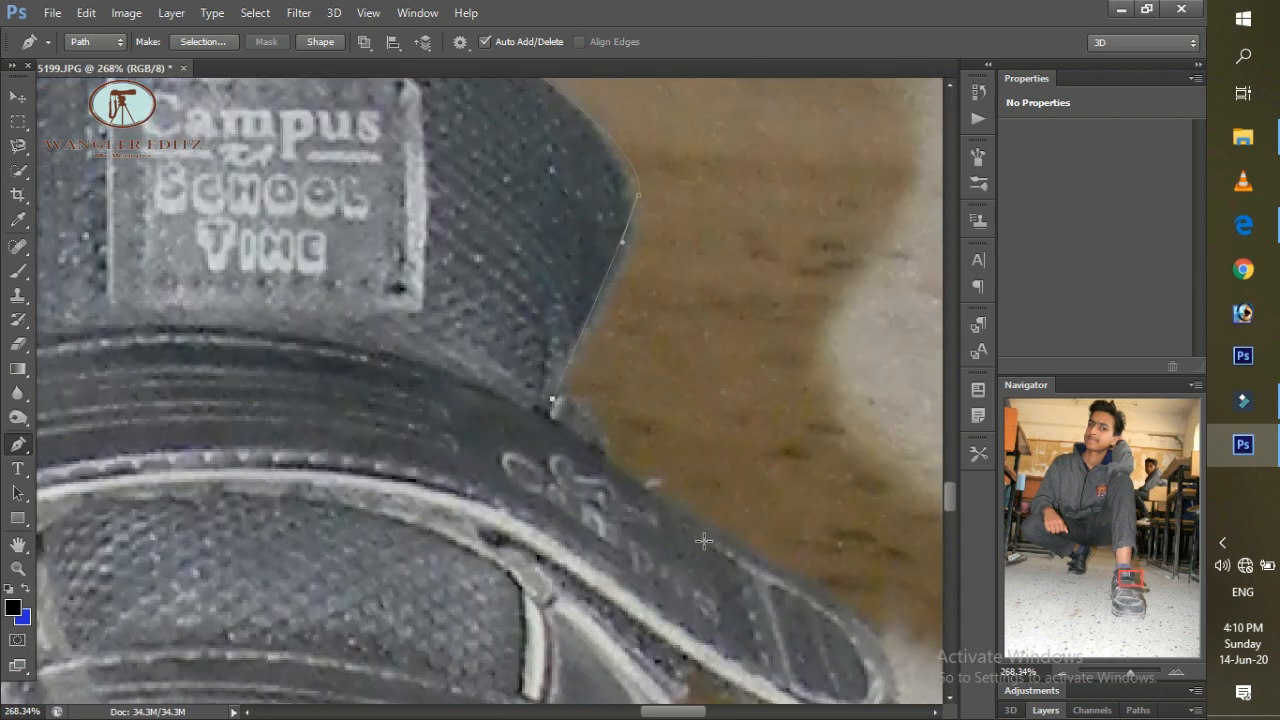
Trace around the protruding end of the shoe's upper strap and back in to the shoe body.
left_click_drag(681, 510, 828, 598)
scroll(835, 605, "down", 1)
left_click_drag(900, 621, 722, 624)
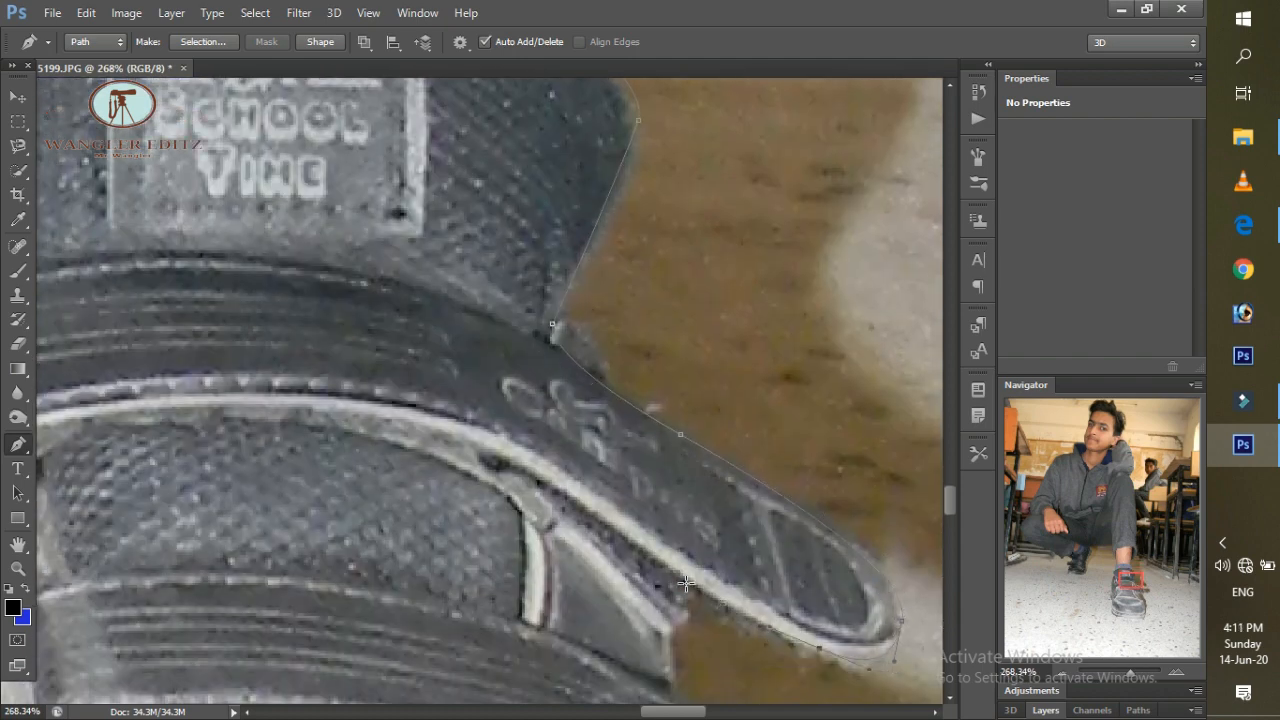
scroll(678, 602, "down", 1)
left_click(668, 621)
Trace around the rounded end of the shoe's lower strap and back towards the shoe body.
scroll(700, 610, "down", 2)
left_click_drag(824, 547, 939, 552)
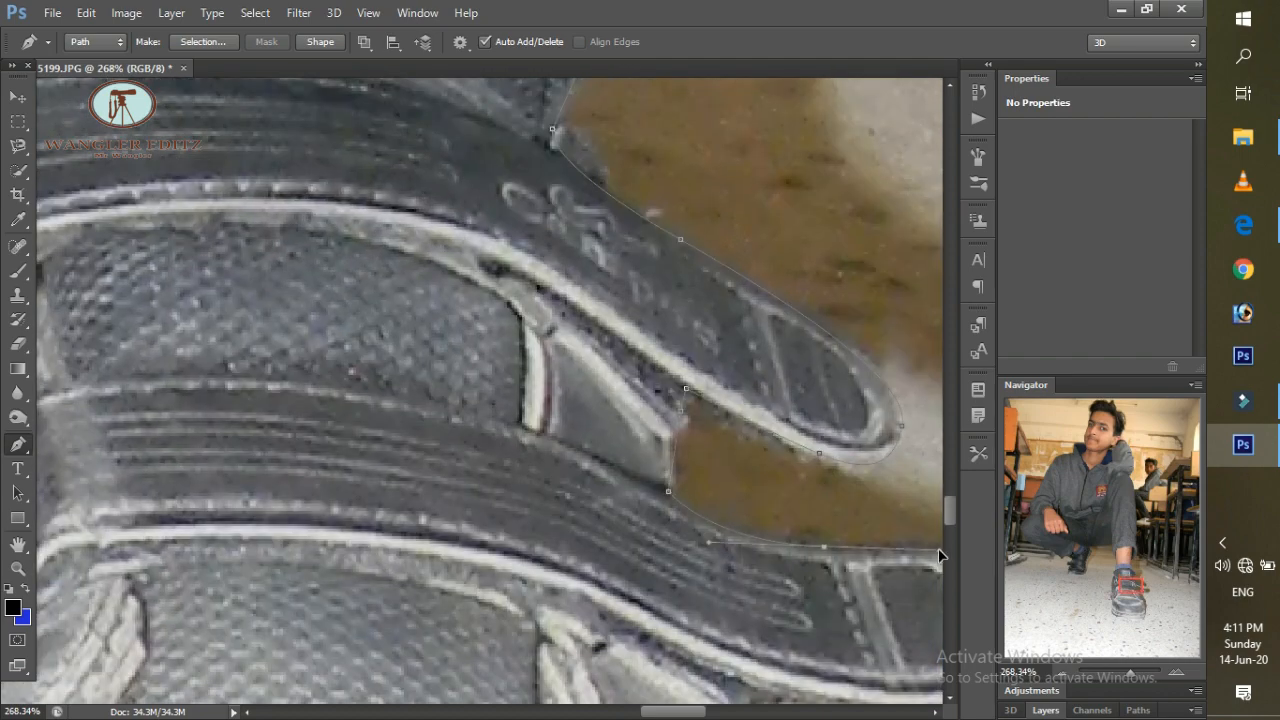
left_click_drag(691, 714, 705, 714)
left_click_drag(828, 595, 678, 647)
scroll(833, 628, "down", 1)
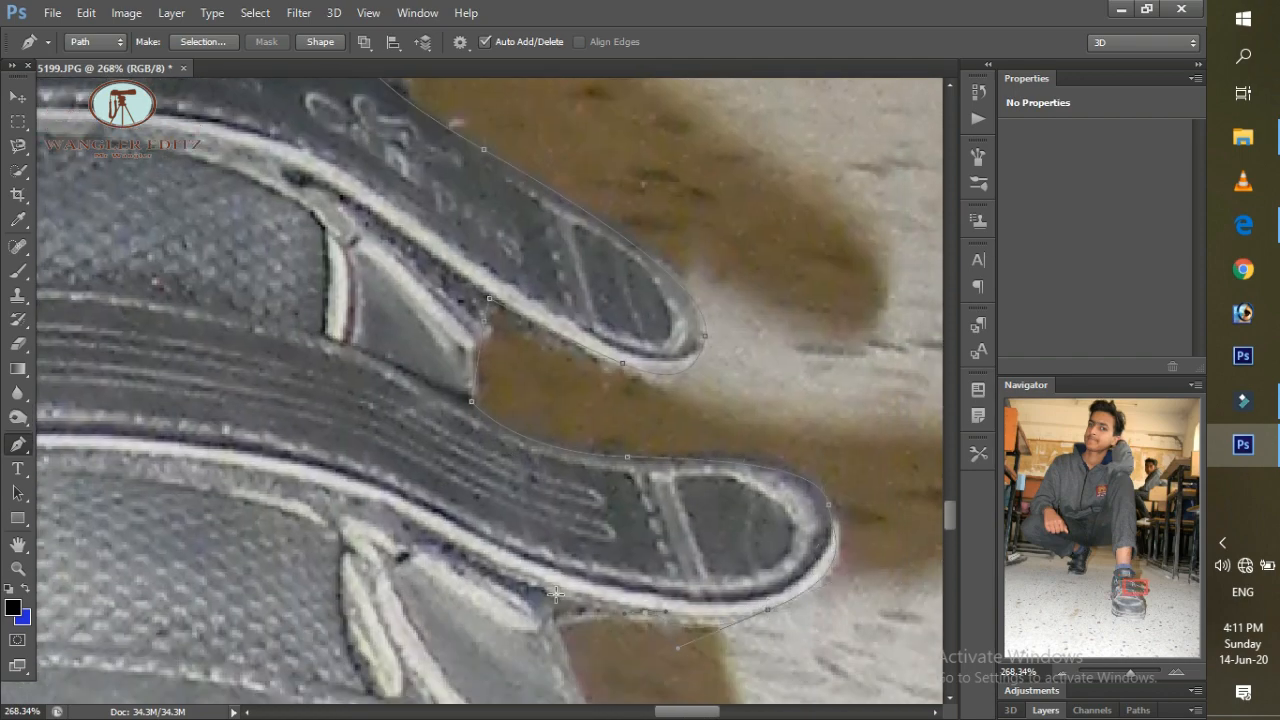
Continue the path from below the lower strap down the shadowed side of the shoe to the sole.
scroll(546, 590, "down", 3)
left_click_drag(640, 543, 735, 663)
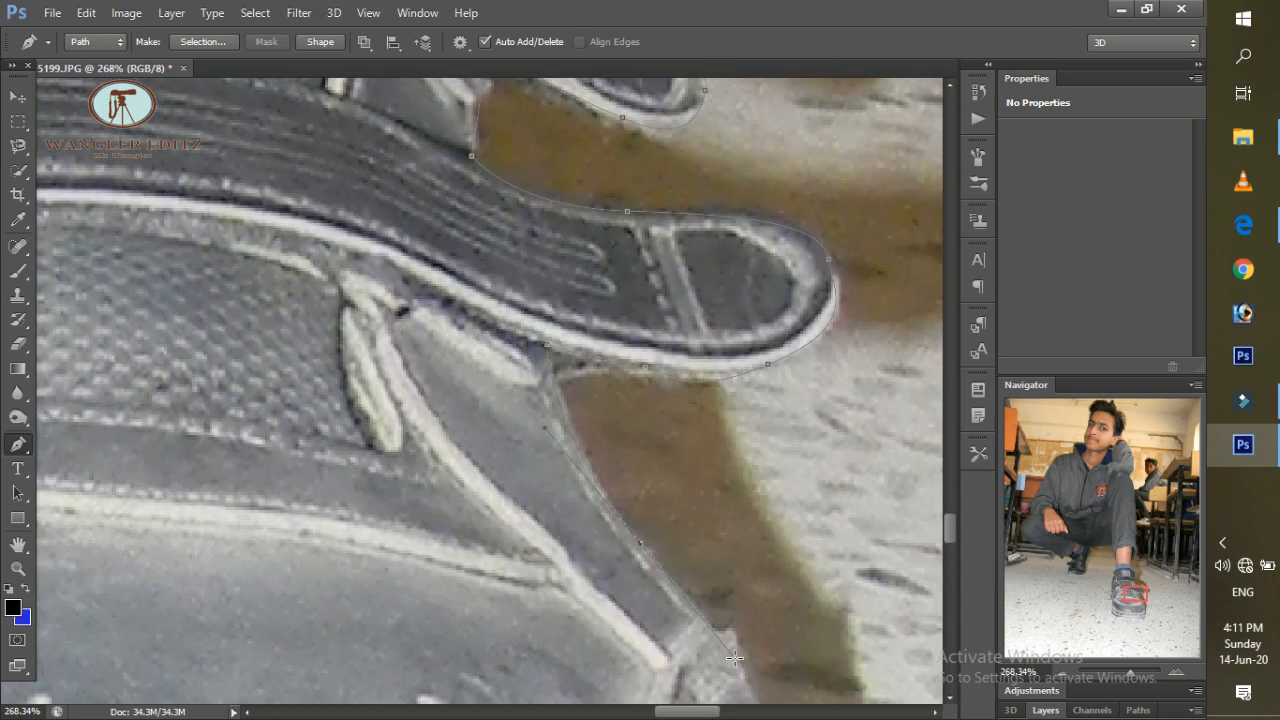
scroll(735, 658, "down", 5)
left_click(803, 608)
scroll(826, 503, "down", 2)
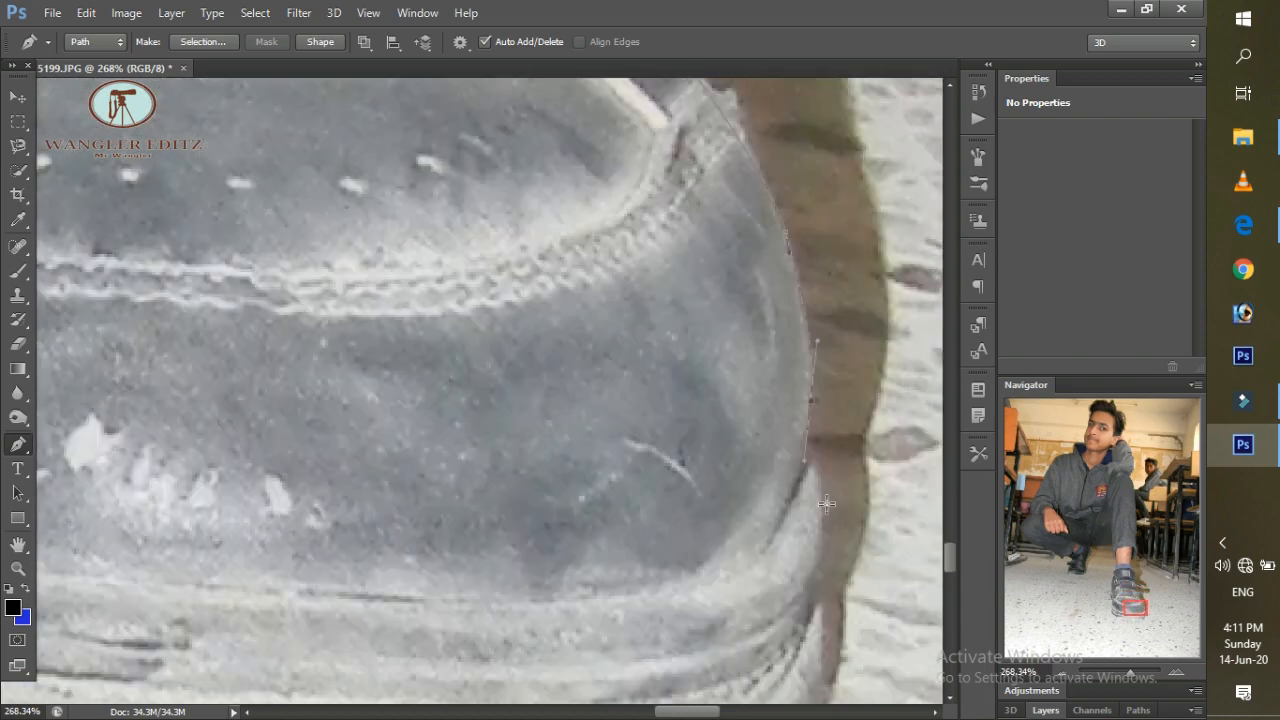
scroll(818, 537, "down", 2)
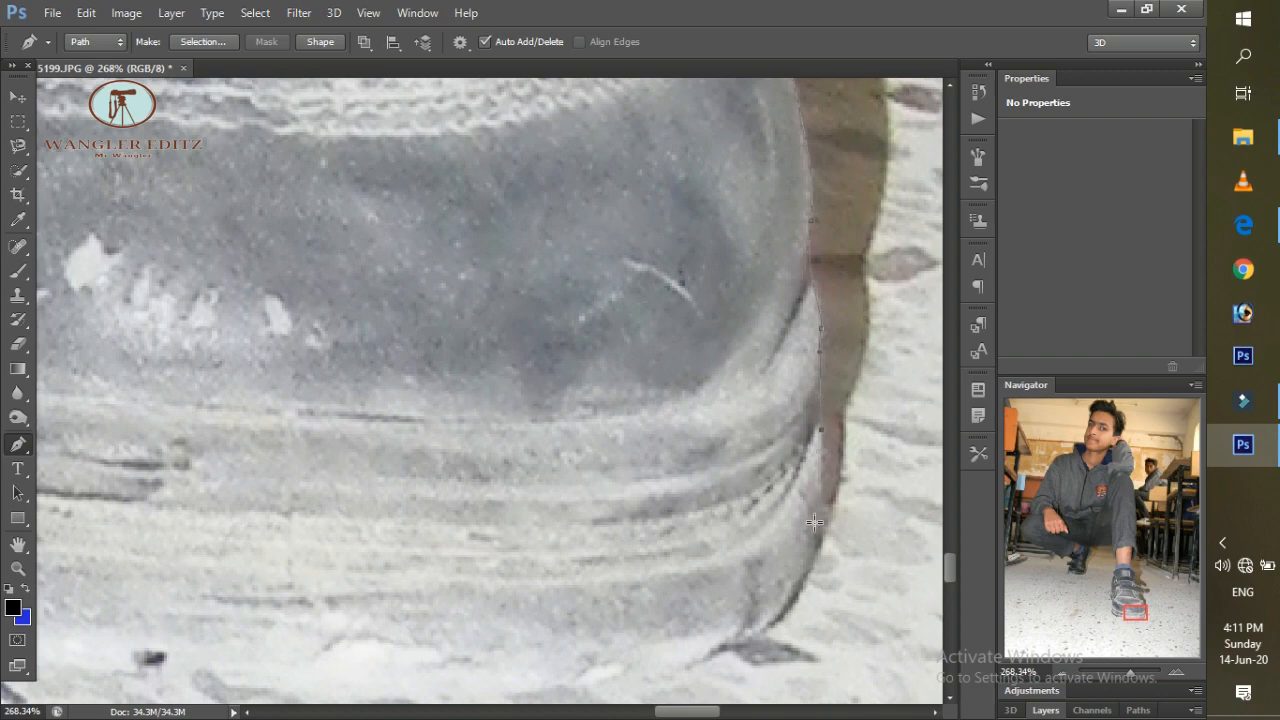
Trace the sole around the front of the shoe's toe to its opposite side.
scroll(797, 587, "down", 2)
scroll(551, 534, "down", 5)
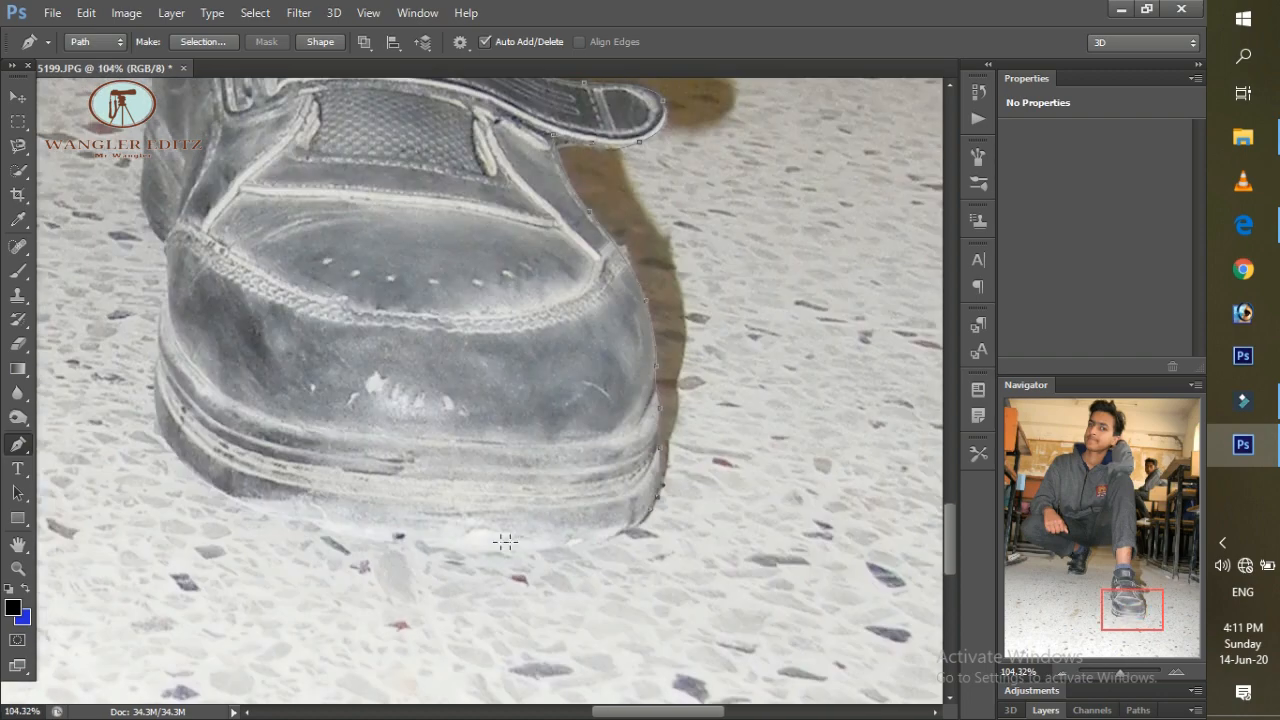
left_click_drag(463, 543, 309, 535)
left_click_drag(200, 477, 169, 447)
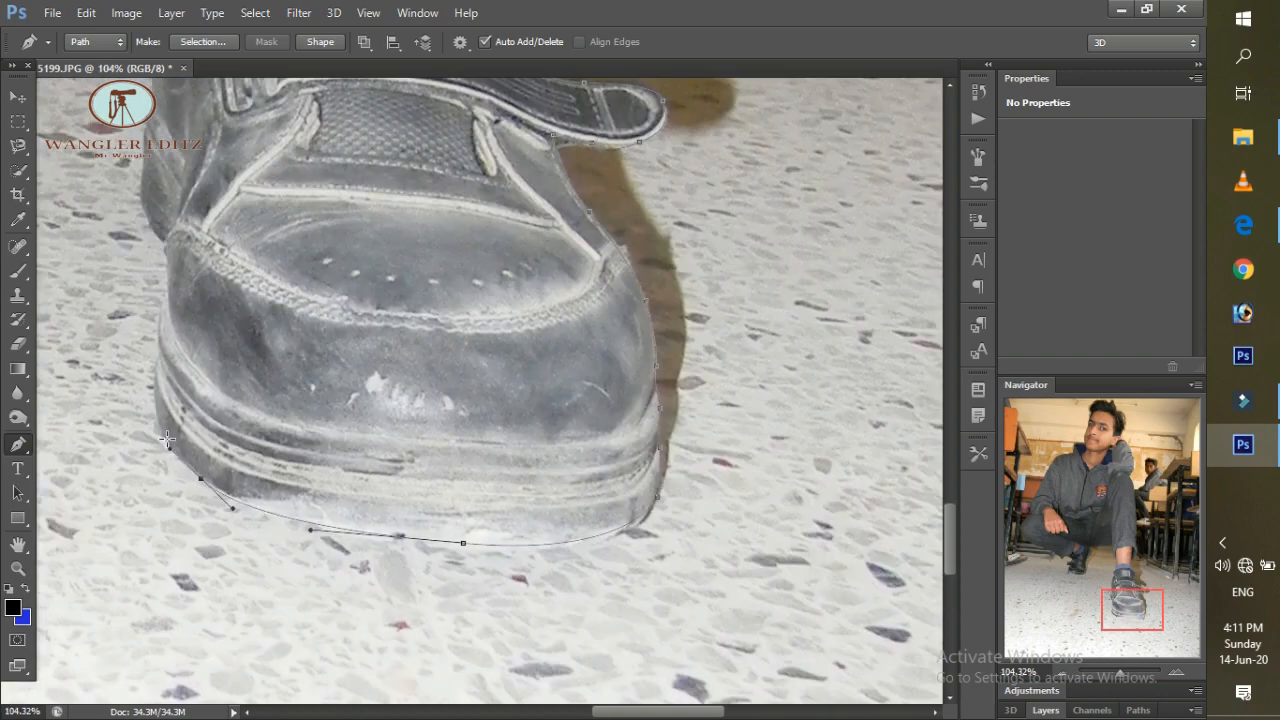
Trace the opposite side of the shoe upwards from the sole, past the toe seam to the buckle area.
scroll(163, 437, "up", 5)
left_click_drag(255, 360, 277, 230)
scroll(252, 254, "up", 2)
scroll(277, 228, "up", 1)
left_click_drag(288, 185, 220, 106)
scroll(287, 155, "up", 1)
scroll(230, 146, "up", 2)
scroll(225, 104, "up", 2)
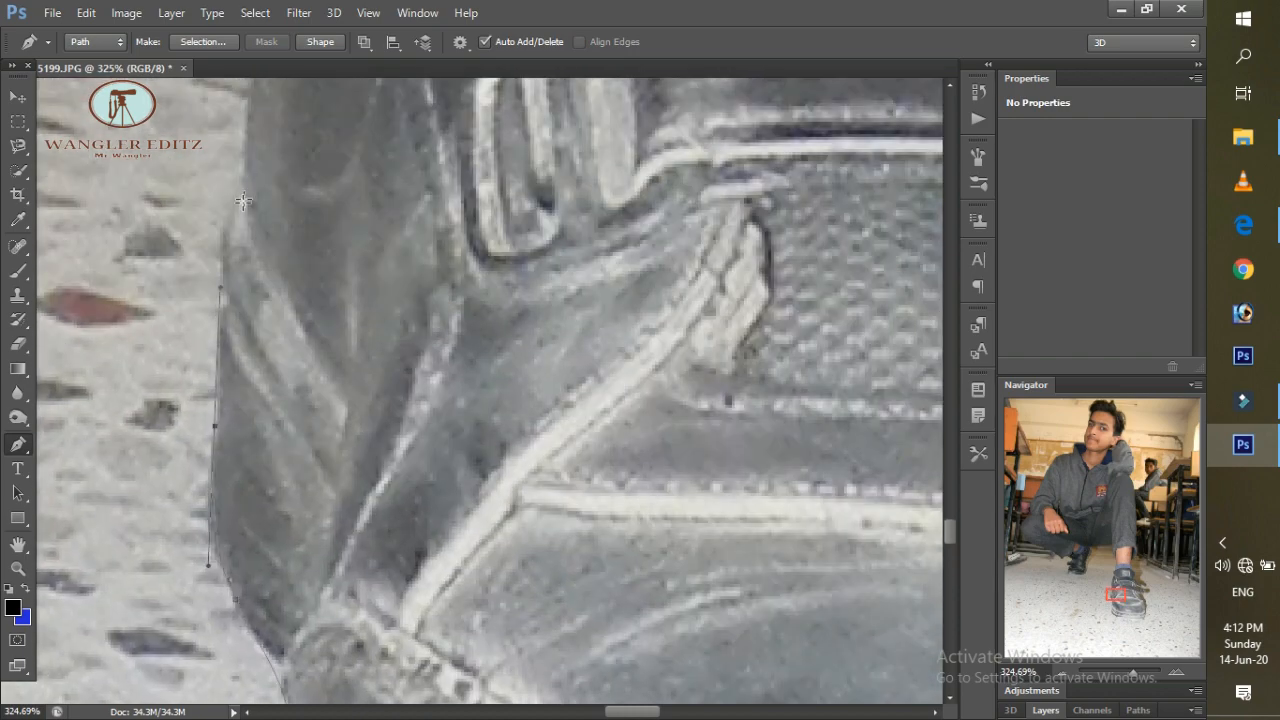
Continue the path up the shoe's side past the strap buckles to the edge of the sock.
scroll(245, 203, "up", 2)
scroll(261, 186, "up", 2)
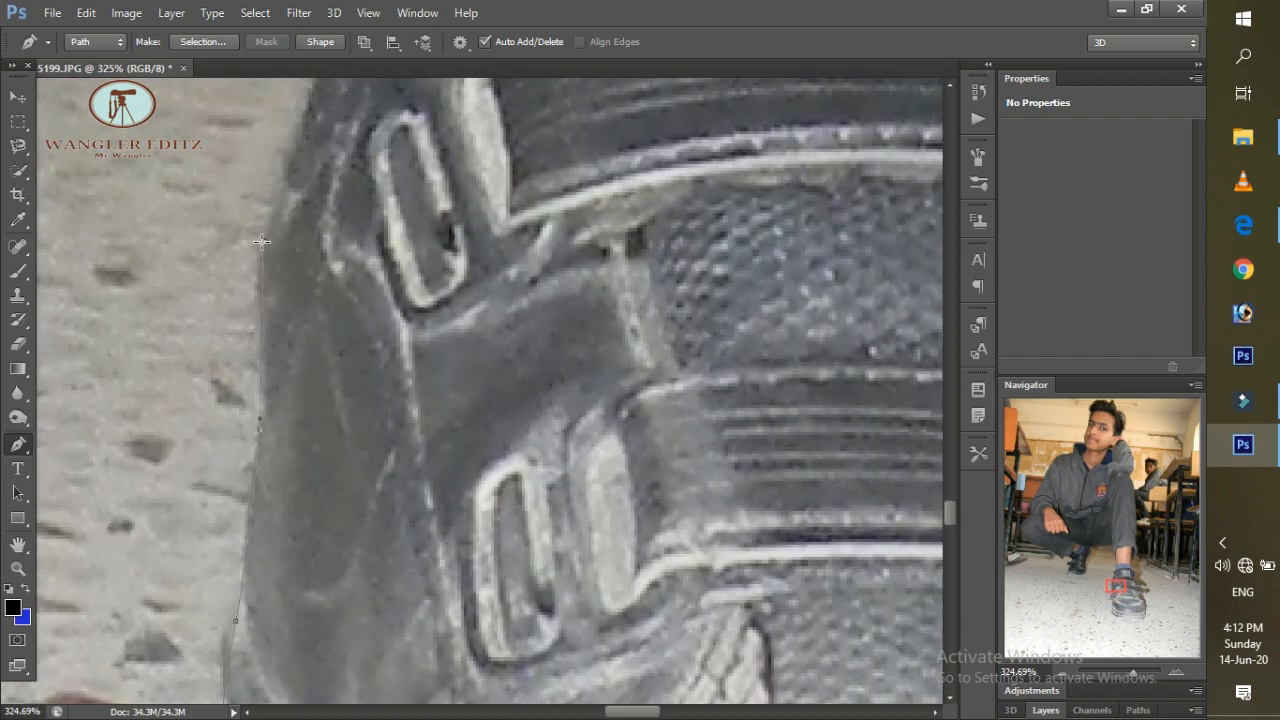
scroll(270, 180, "up", 2)
left_click(377, 165)
left_click(407, 125)
scroll(404, 126, "up", 2)
scroll(404, 126, "left", 1)
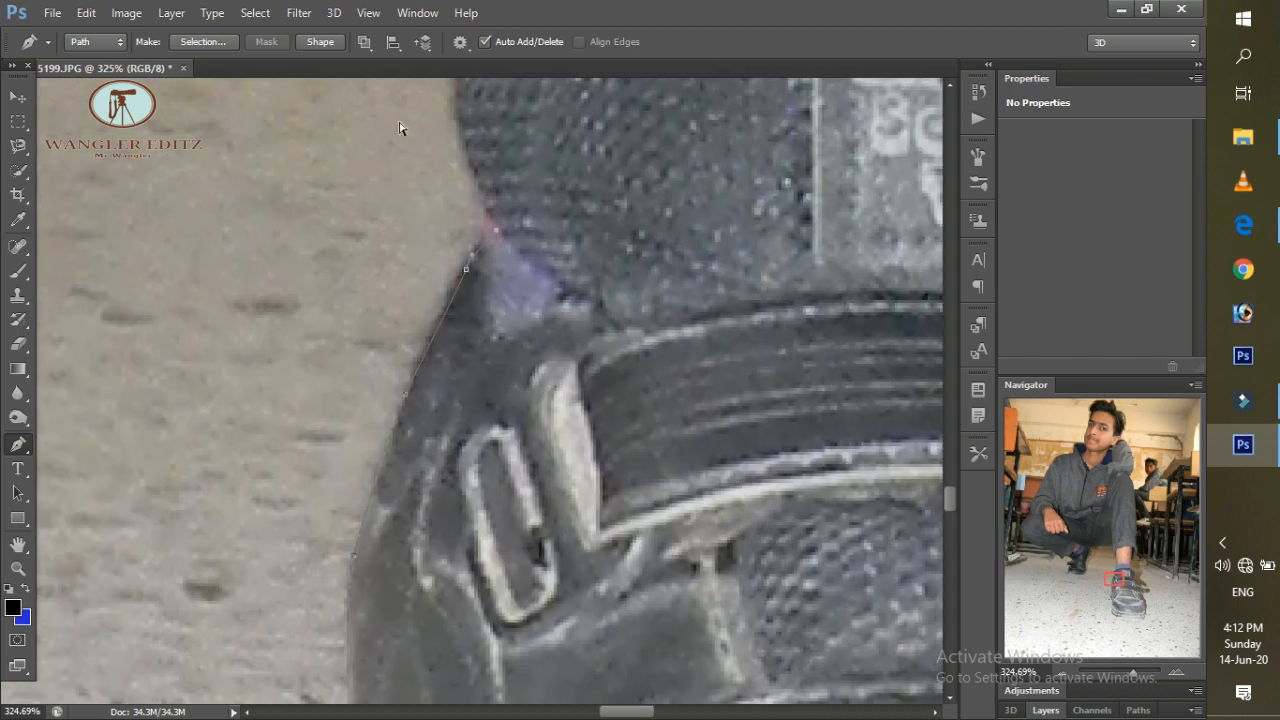
Continue the path around the shoe's padded collar and up the side of the blue sock.
left_click(458, 186)
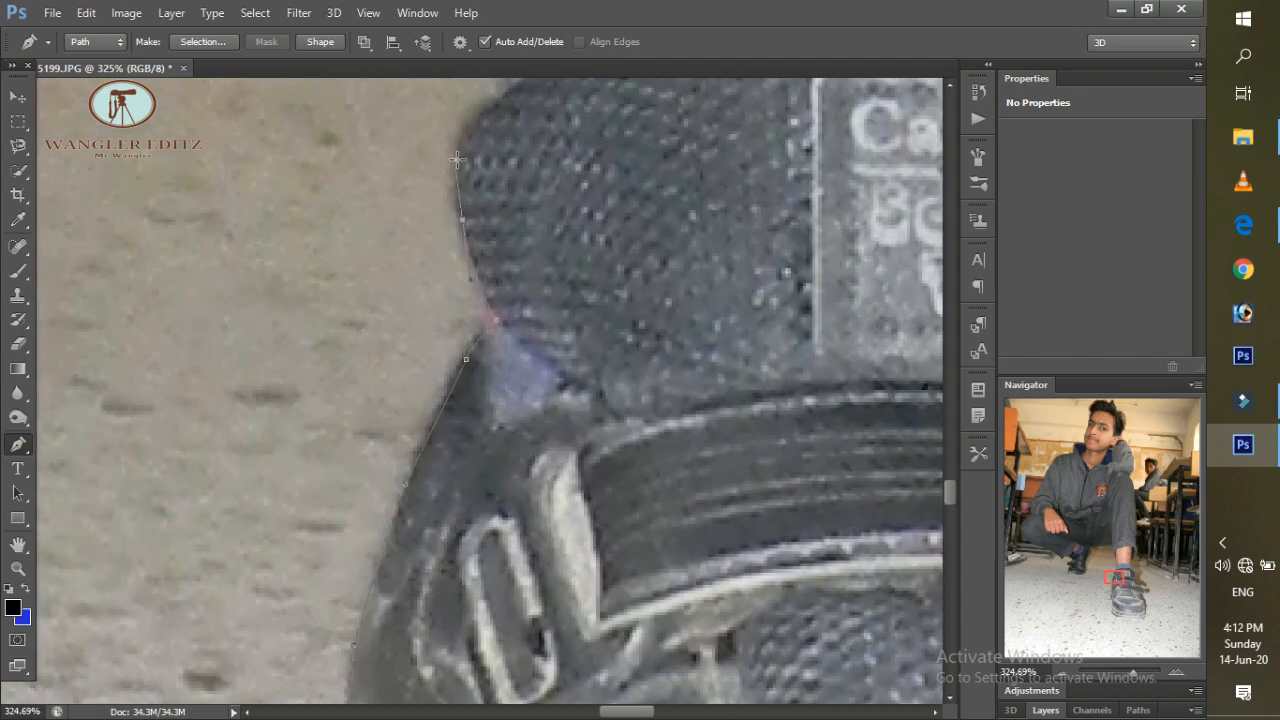
scroll(457, 159, "up", 2)
left_click(478, 283)
left_click(515, 250)
scroll(516, 240, "up", 2)
left_click(535, 244)
scroll(537, 241, "up", 1)
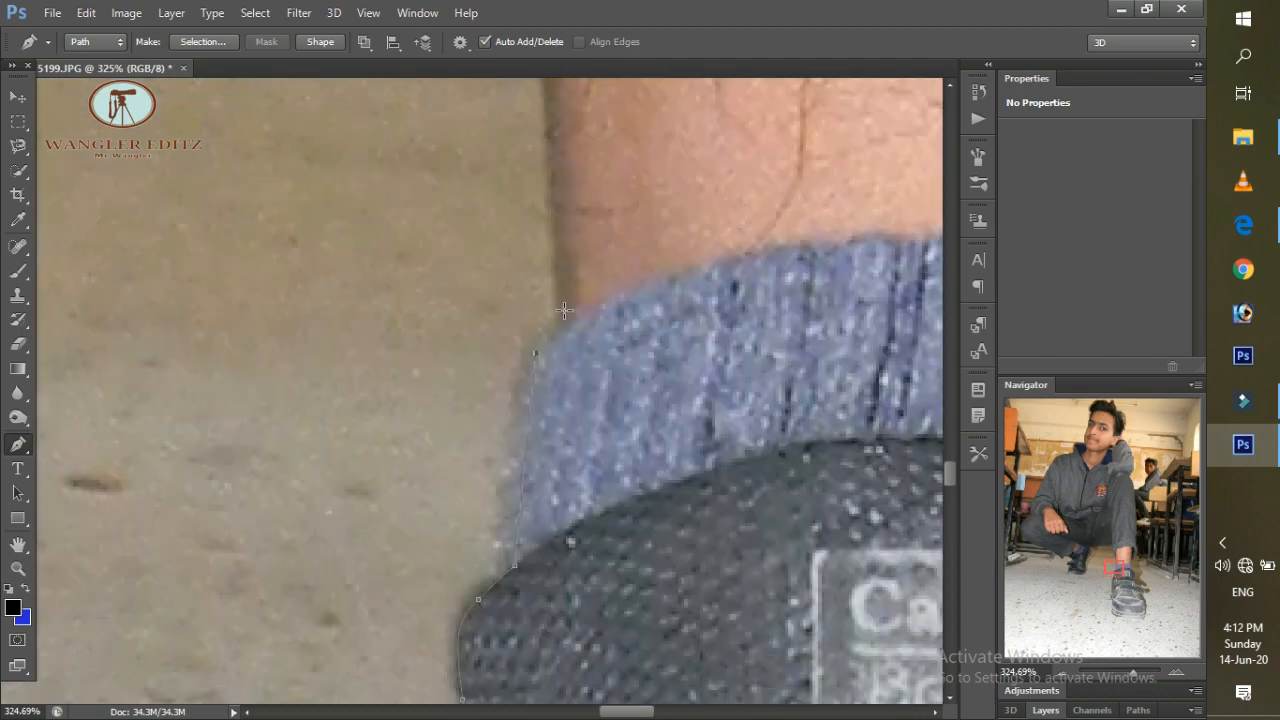
Trace the bare ankle from the top of the sock up to and around the lower edge of the trouser cuff.
left_click(554, 328)
scroll(540, 215, "up", 1)
left_click(539, 100)
scroll(530, 130, "up", 2)
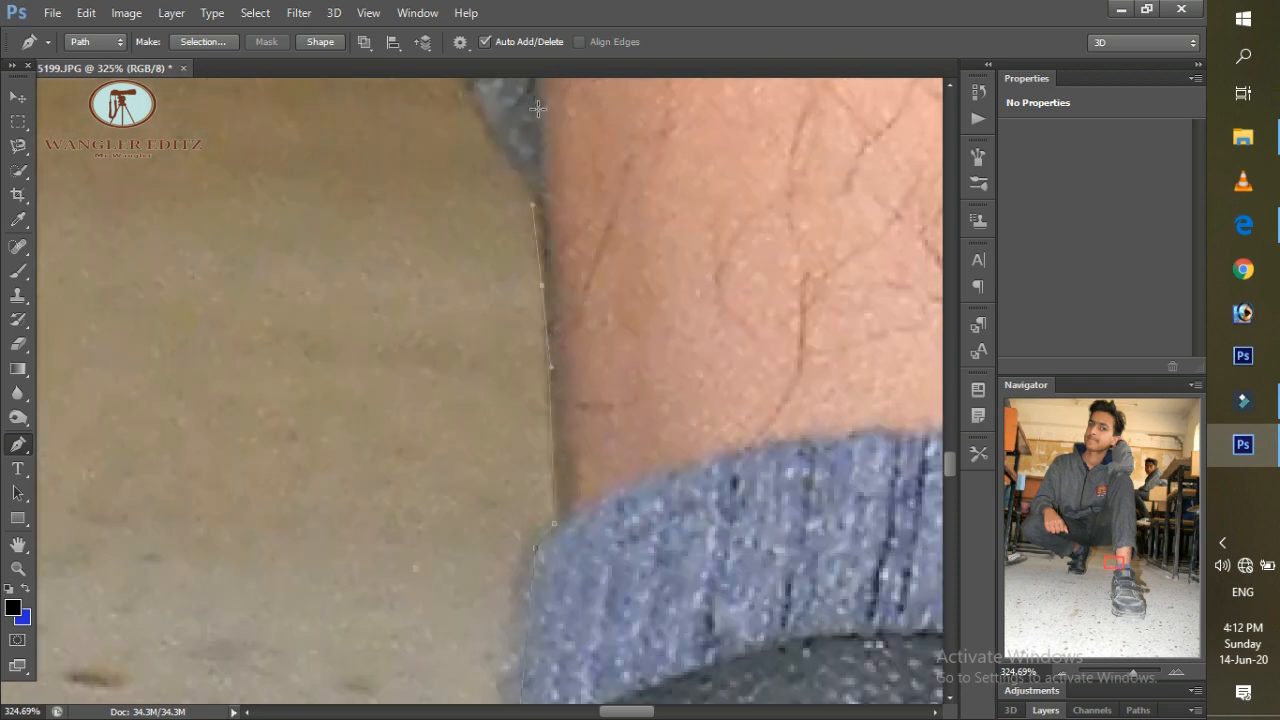
scroll(445, 145, "up", 2)
left_click_drag(423, 205, 421, 154)
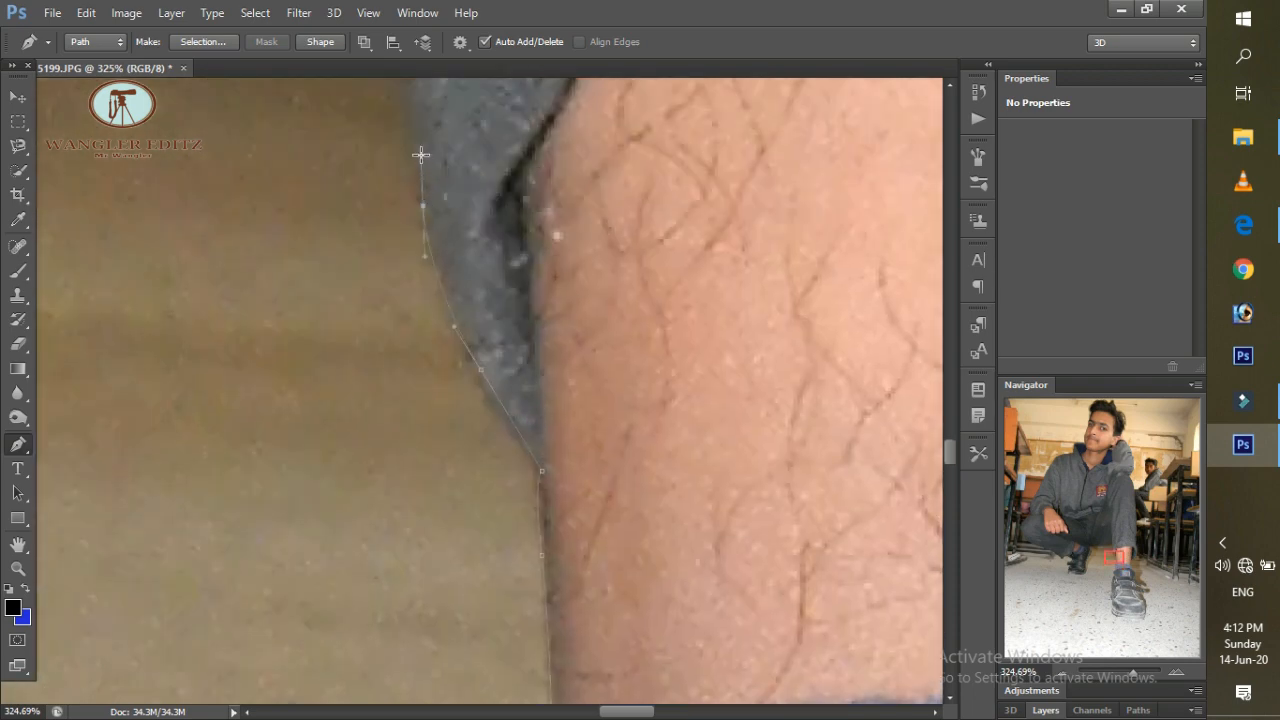
Continue the path up the inner edge of the front trouser leg to the underside of the thigh.
scroll(418, 165, "up", 3)
left_click_drag(405, 256, 405, 243)
left_click(410, 180)
scroll(390, 245, "up", 2)
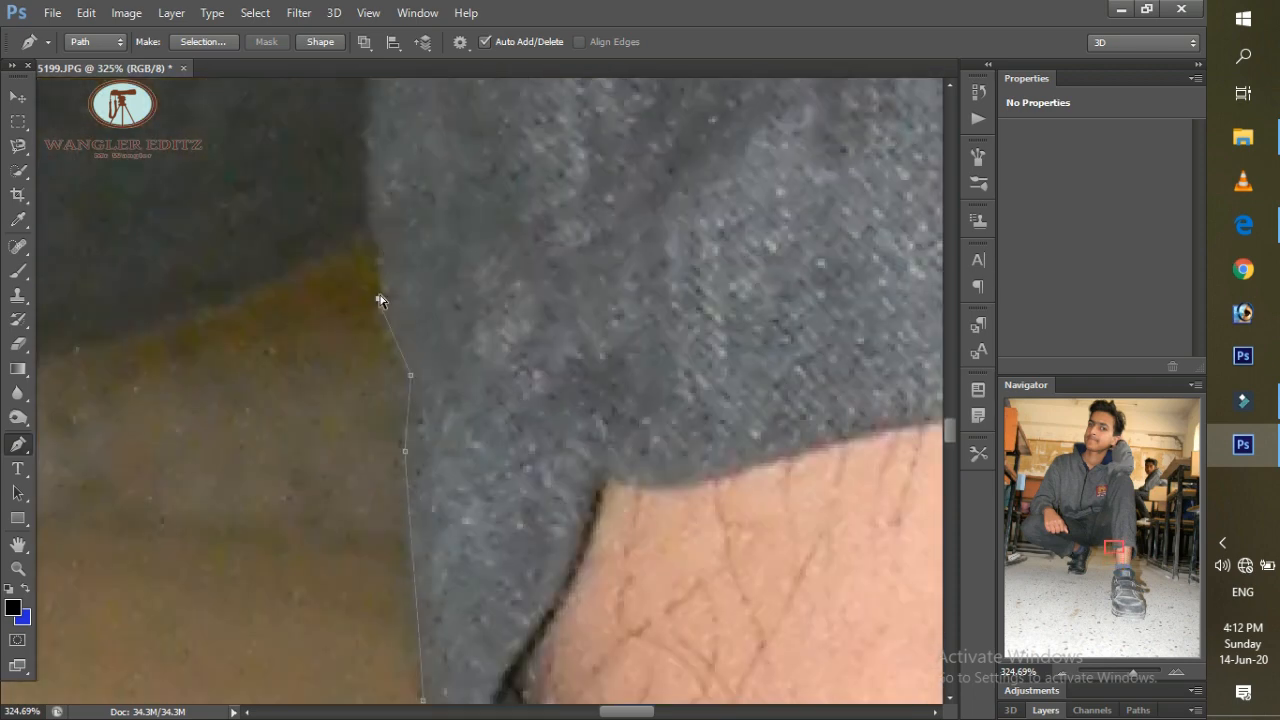
left_click_drag(380, 305, 374, 237)
Trace the underside of the thigh from the front leg across to the top of the rear shoe.
left_click_drag(274, 281, 240, 298)
left_click_drag(603, 714, 567, 714)
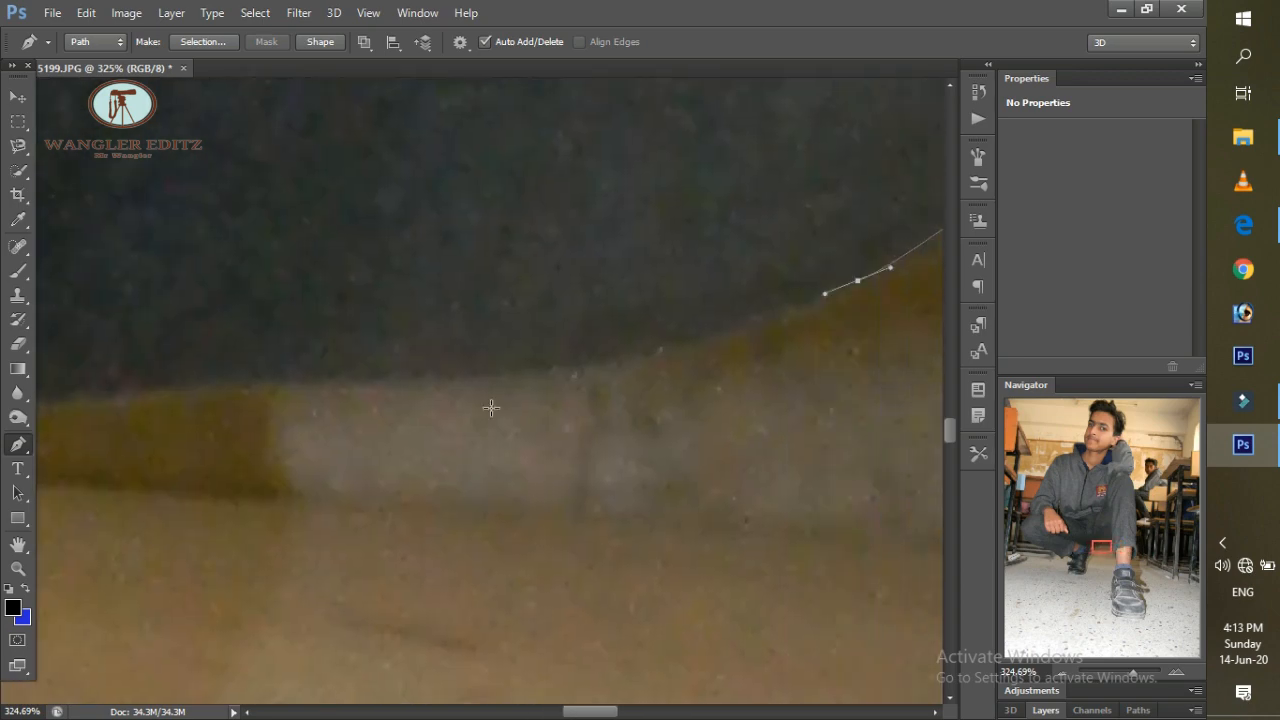
left_click_drag(489, 378, 381, 385)
left_click_drag(194, 383, 158, 395)
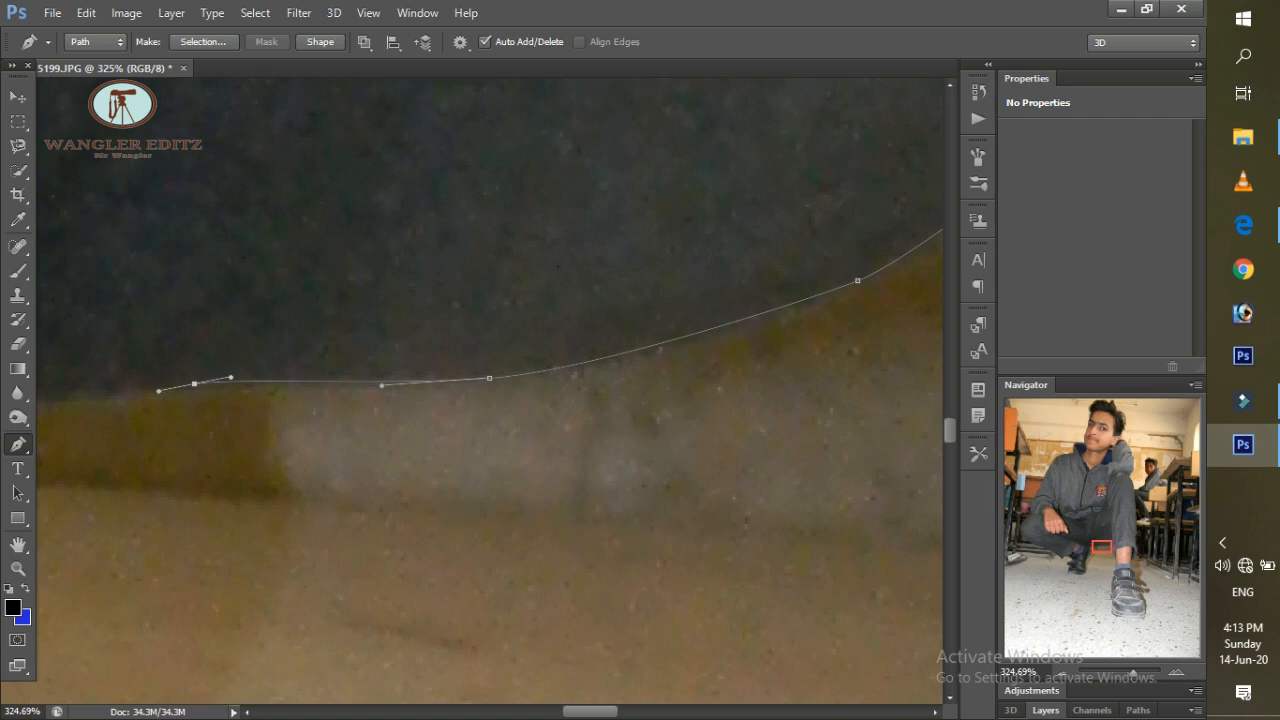
left_click_drag(602, 714, 565, 714)
left_click_drag(660, 397, 611, 397)
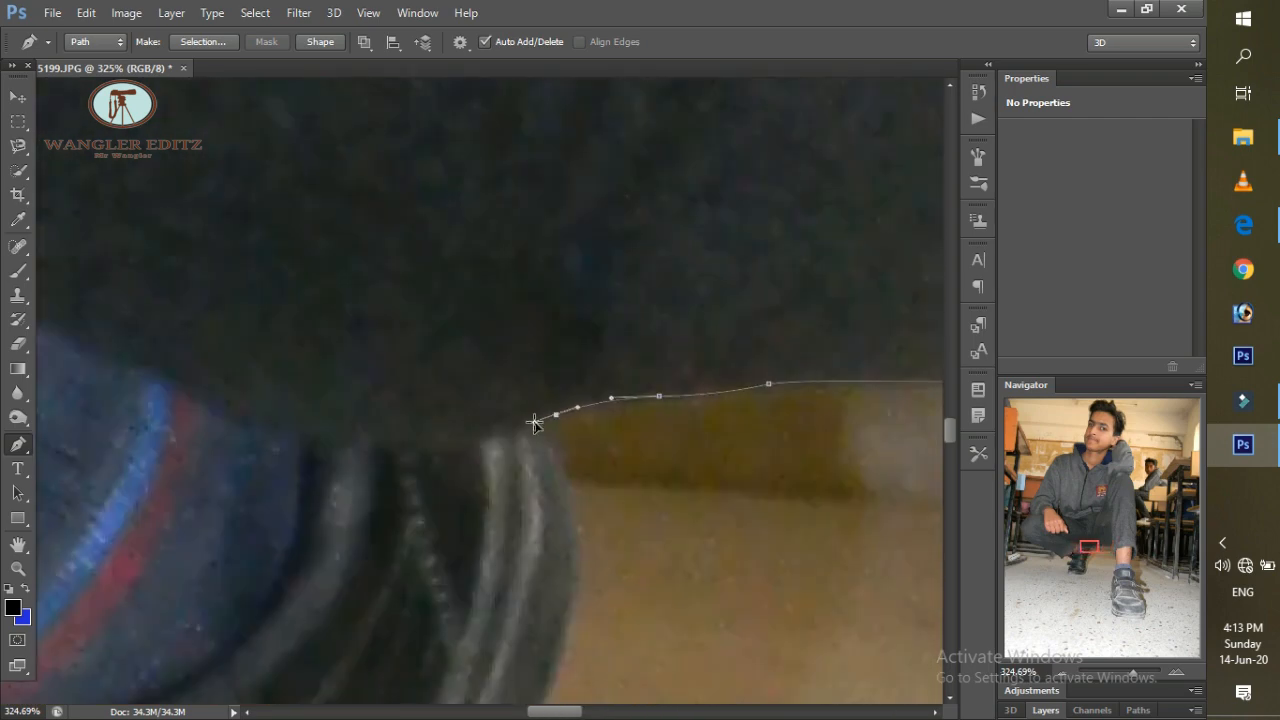
Trace the near side of the rear shoe down from the trousers towards its sole.
scroll(532, 428, "down", 3)
left_click_drag(570, 470, 540, 600)
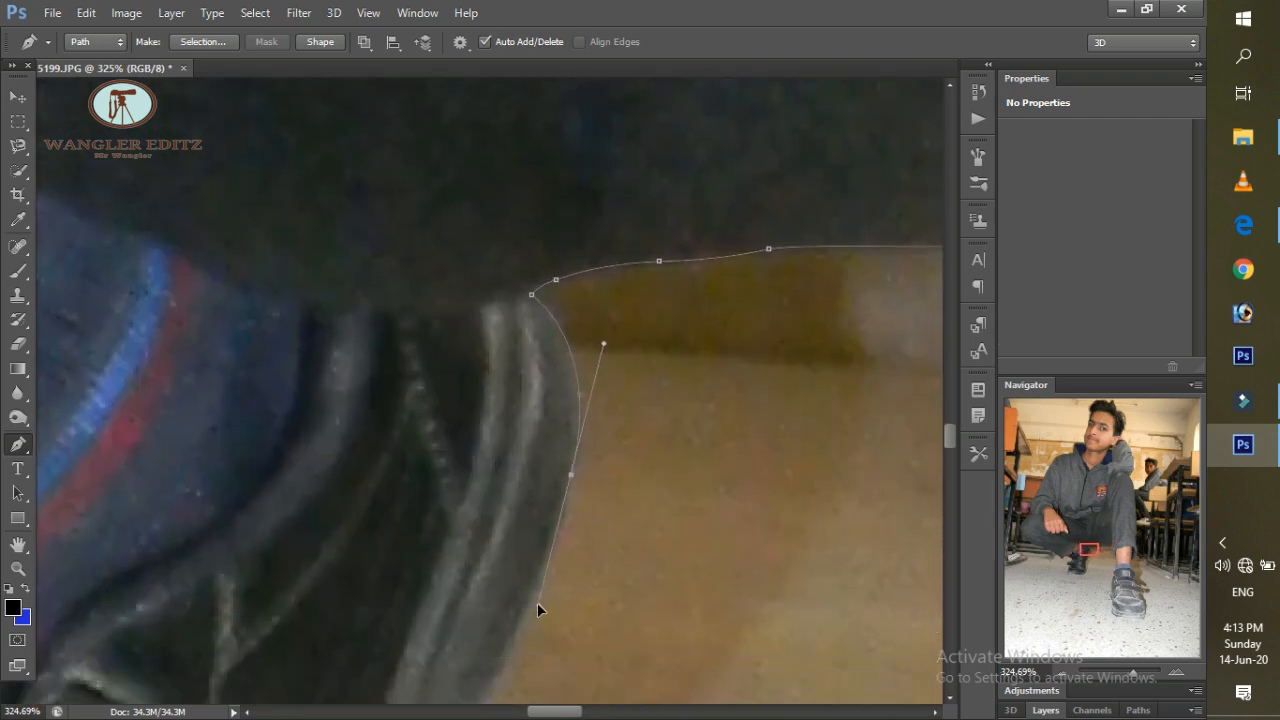
scroll(459, 582, "down", 3)
left_click(459, 586)
scroll(390, 652, "down", 10)
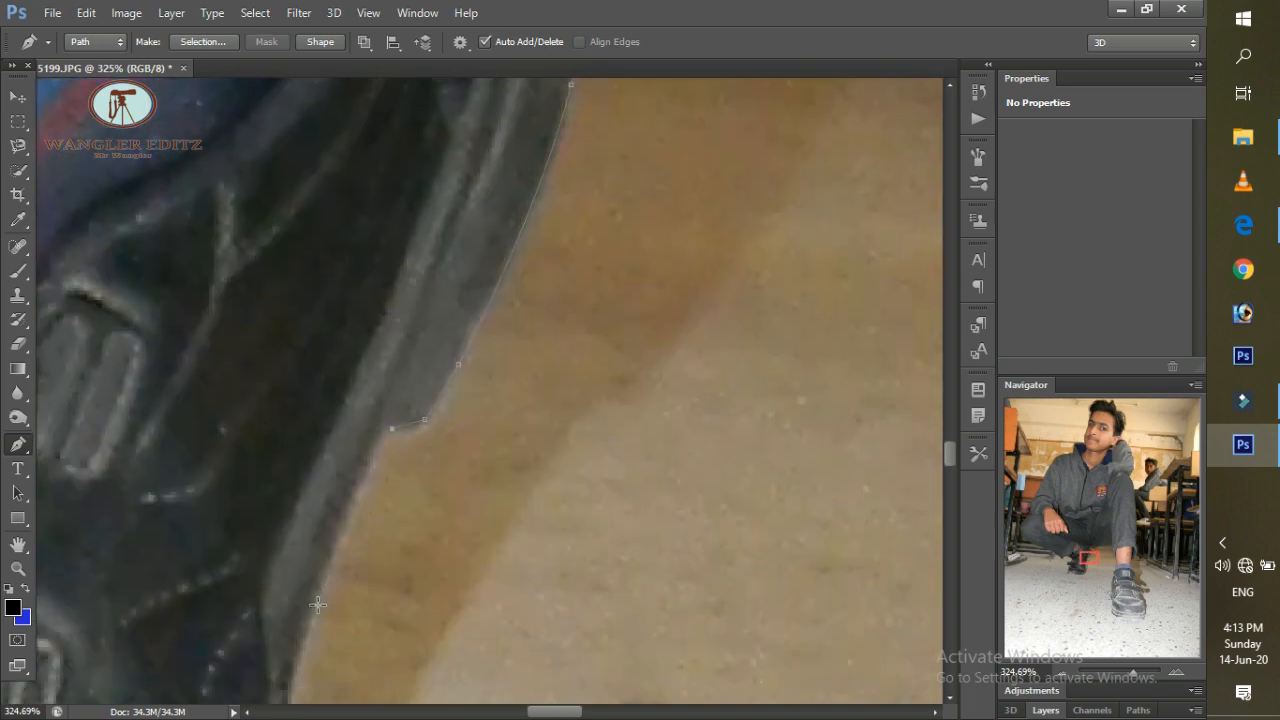
left_click_drag(287, 568, 304, 673)
scroll(305, 660, "down", 4)
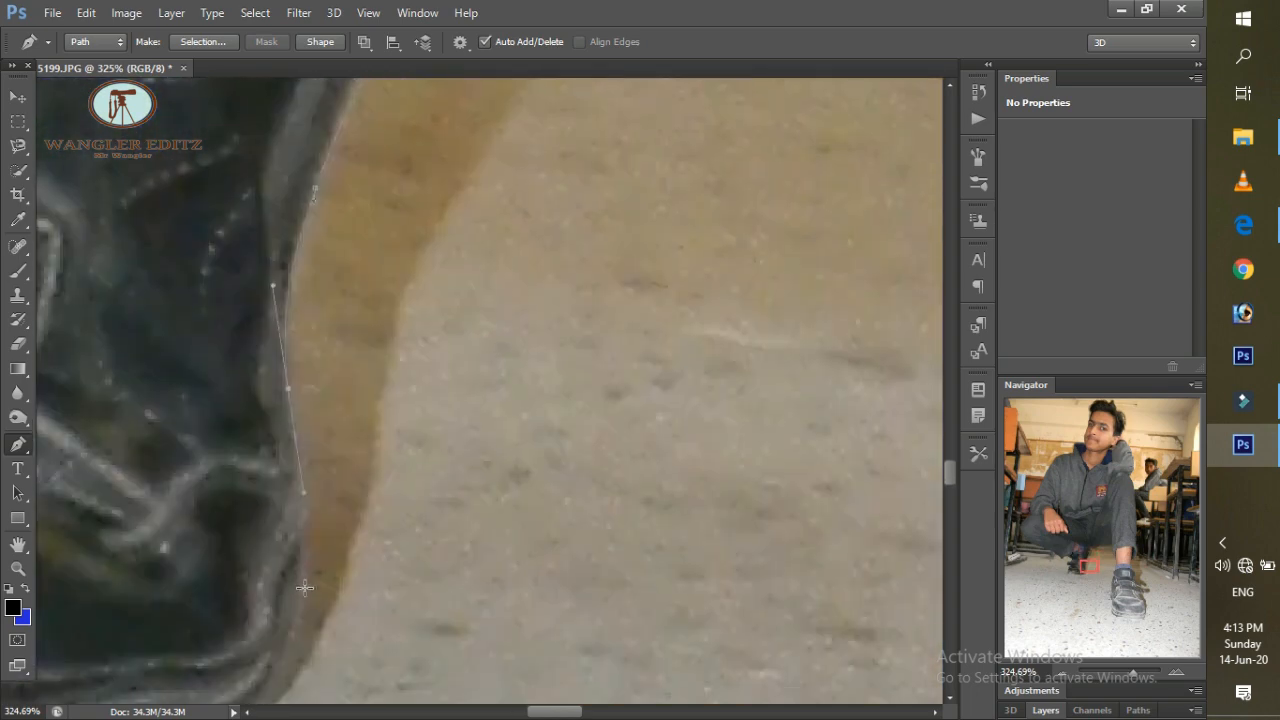
Continue the path around the rear shoe's toe along the sole and up to its opposite side.
left_click_drag(276, 628, 229, 673)
left_click_drag(537, 711, 514, 711)
scroll(402, 552, "down", 3)
left_click_drag(295, 536, 223, 528)
left_click_drag(555, 712, 522, 712)
left_click_drag(405, 476, 393, 382)
scroll(365, 438, "up", 2)
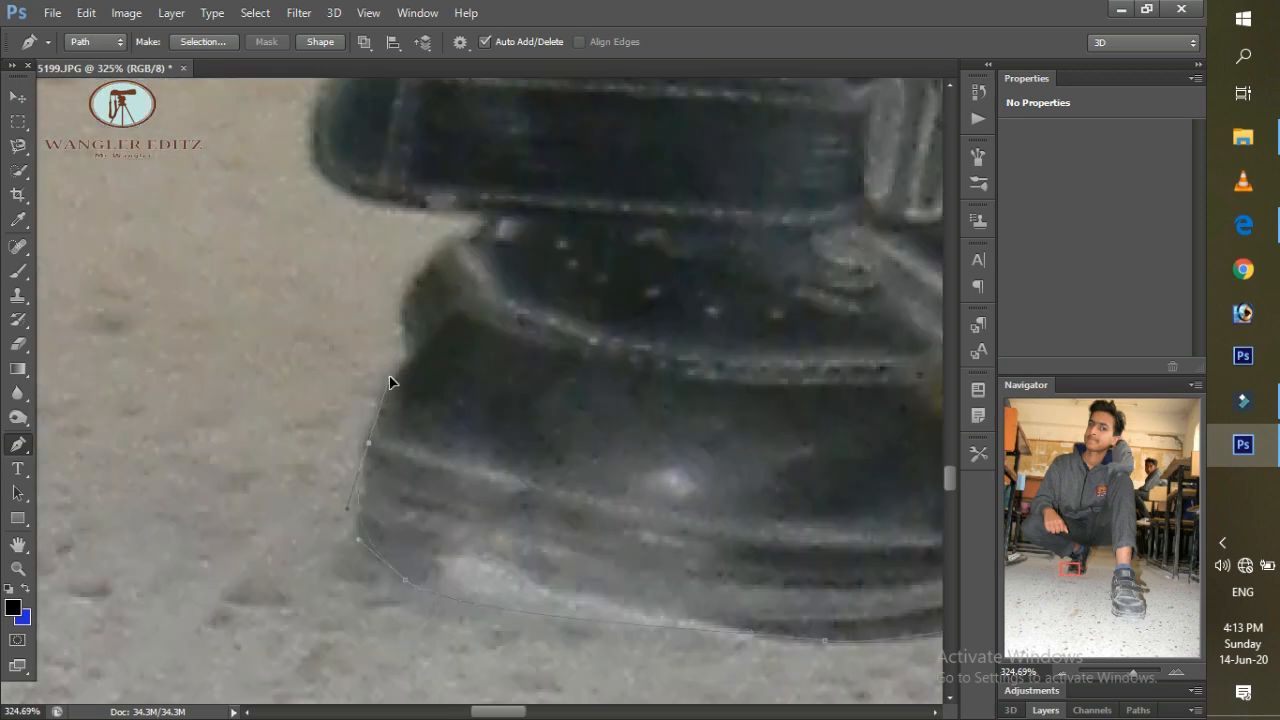
Trace the rear shoe's opposite side upwards and around the rounded end of its lower strap.
left_click(420, 357)
left_click_drag(411, 306, 478, 234)
left_click(490, 230)
left_click(499, 212)
left_click_drag(350, 190, 312, 166)
scroll(312, 166, "up", 3)
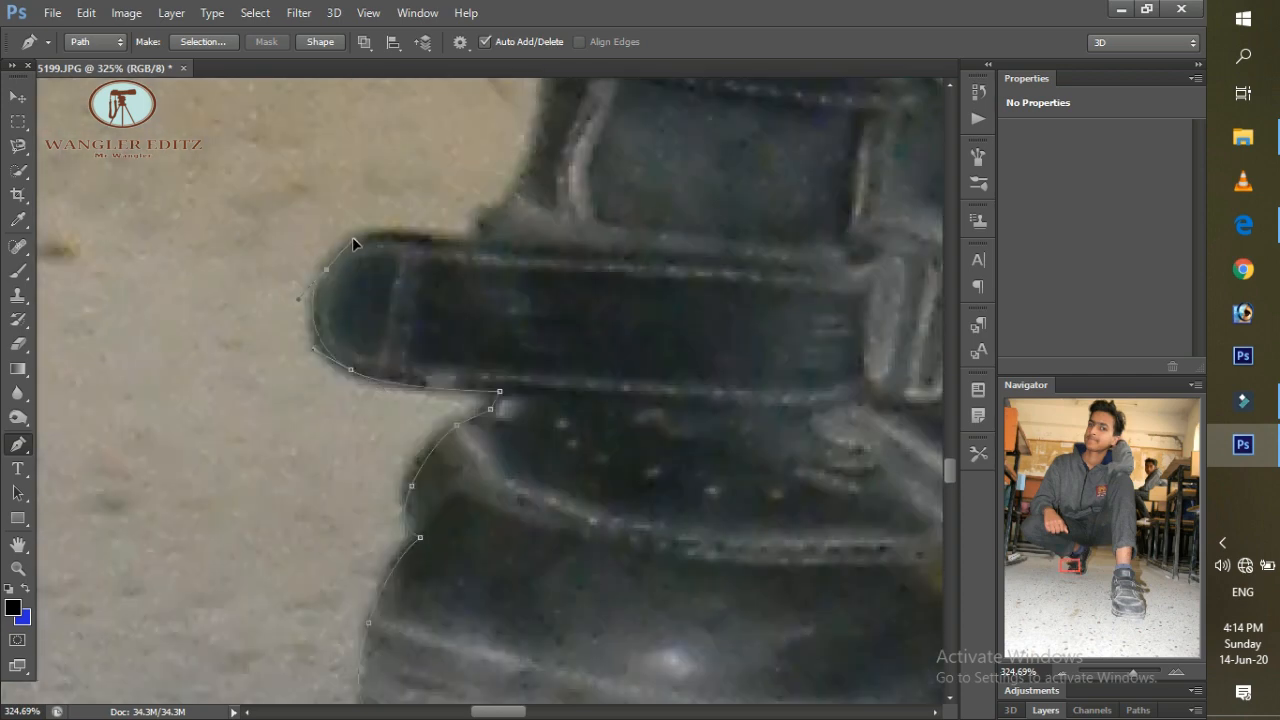
Trace the rear shoe from above the lower strap to the trousers, then follow the trouser hem's lower edge.
left_click_drag(424, 244, 486, 246)
scroll(486, 246, "up", 2)
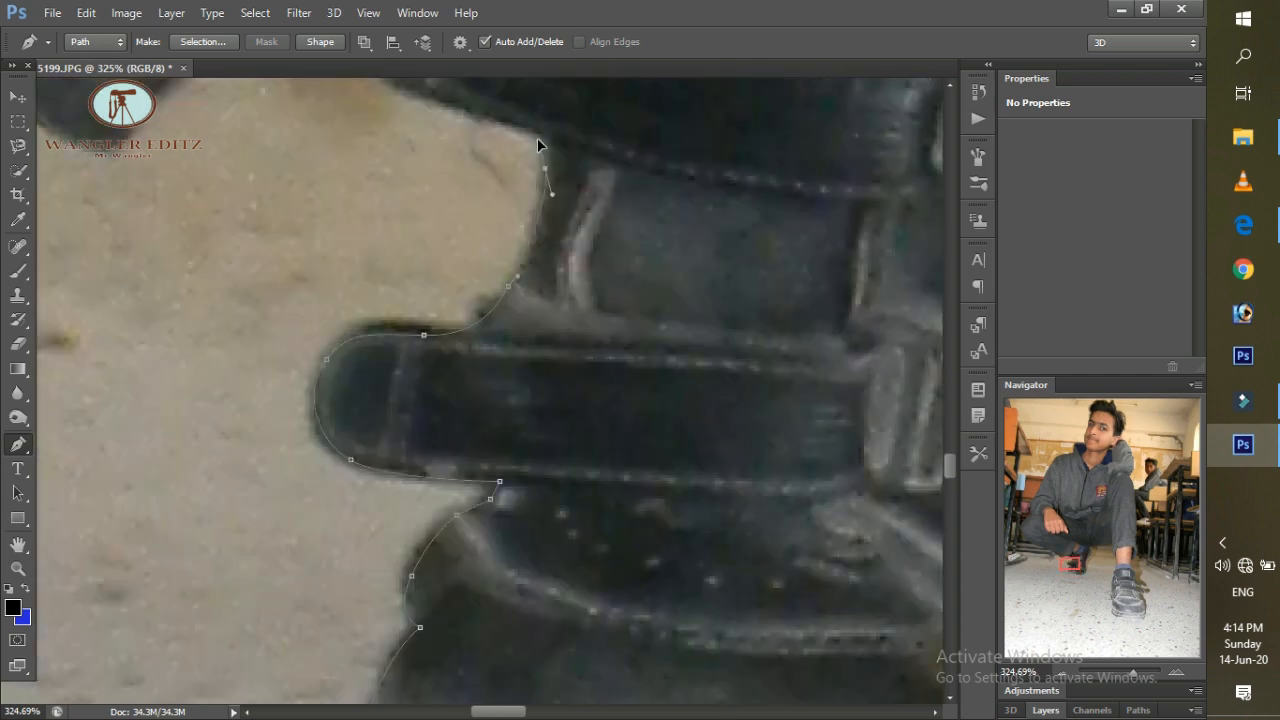
scroll(540, 140, "up", 3)
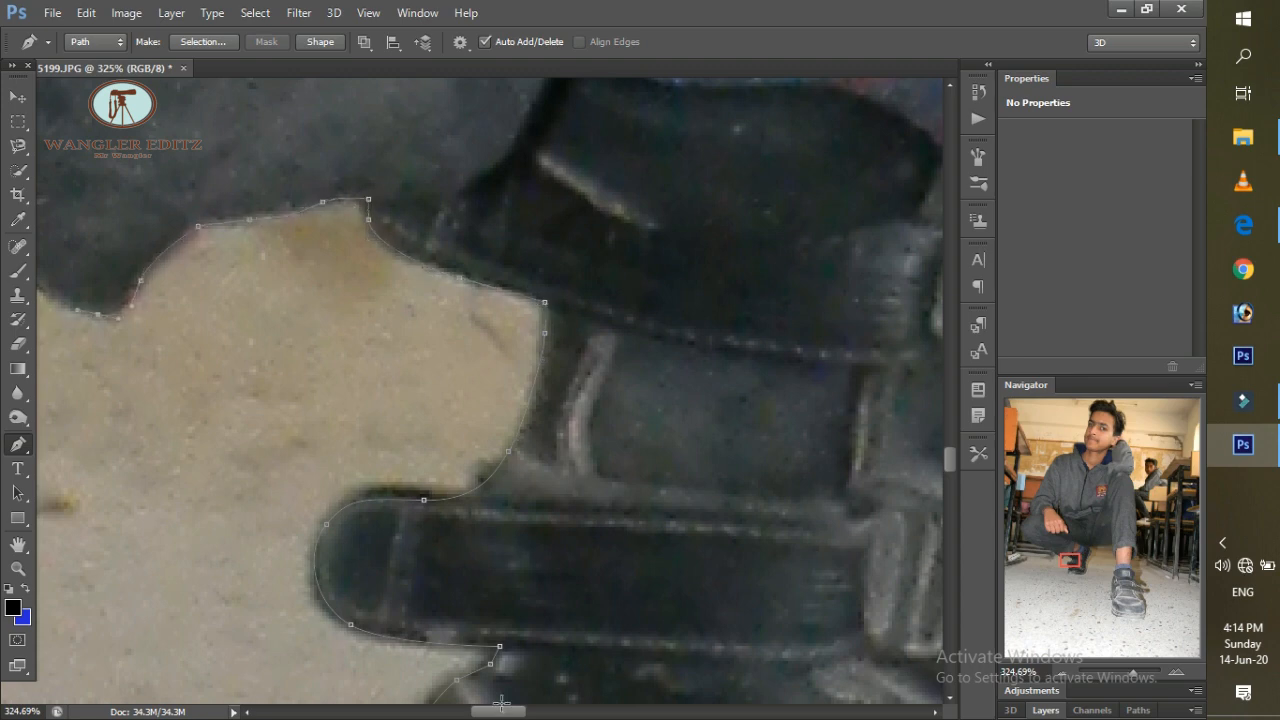
scroll(191, 251, "left", 7)
scroll(354, 317, "up", 2)
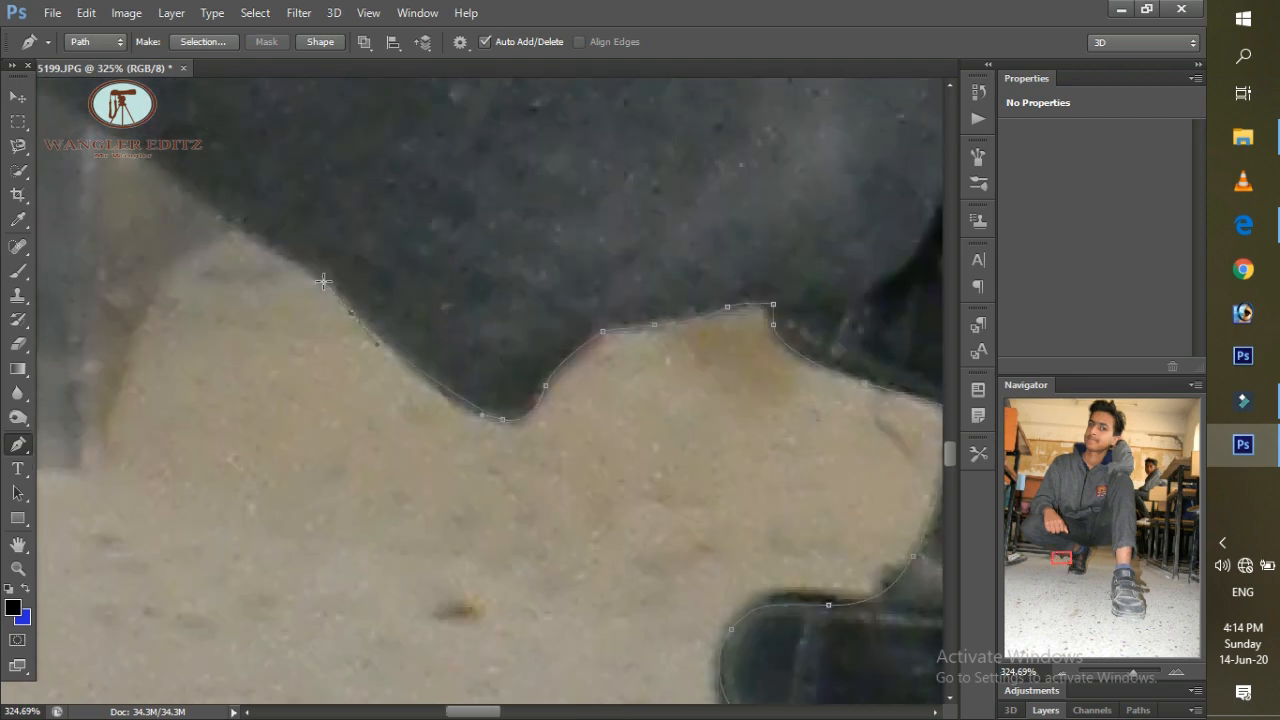
Continue the path along the underside of the bent leg's trousers, past the grey bench leg on the floor.
scroll(323, 282, "up", 4)
scroll(471, 689, "left", 8)
left_click(461, 255)
left_click(398, 239)
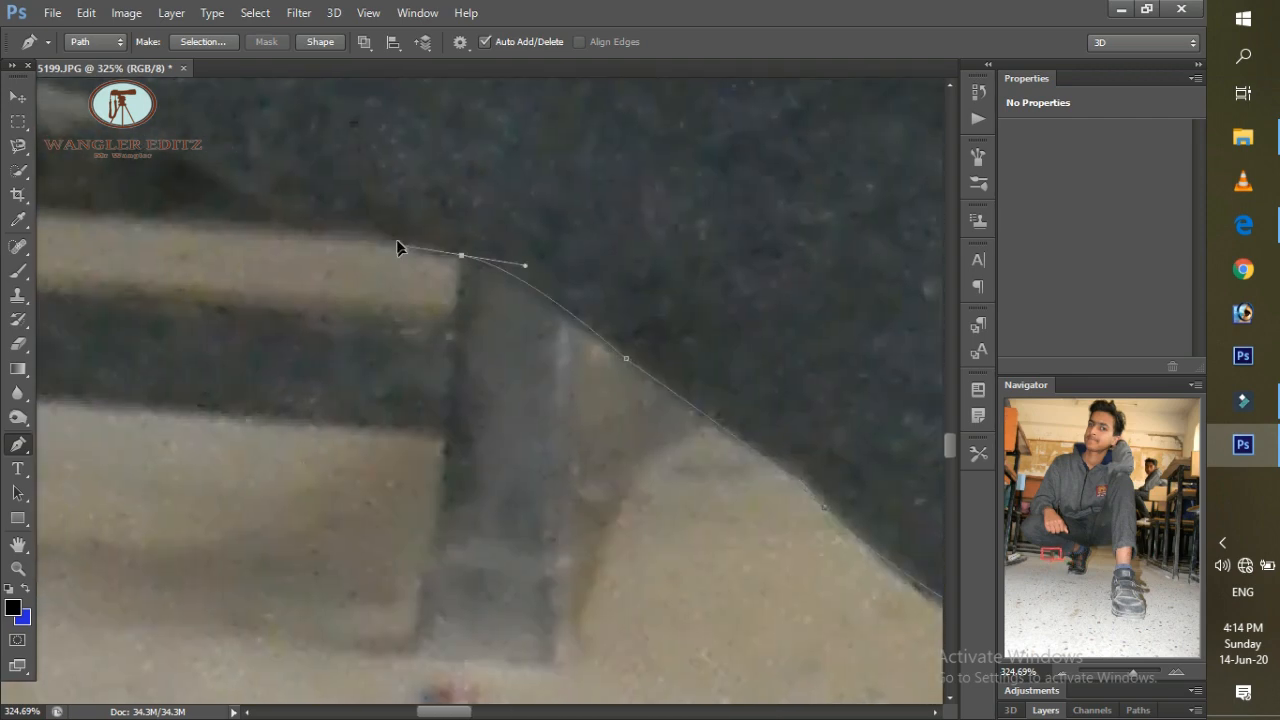
left_click(351, 236)
left_click(315, 234)
left_click(280, 231)
scroll(623, 331, "down", 5)
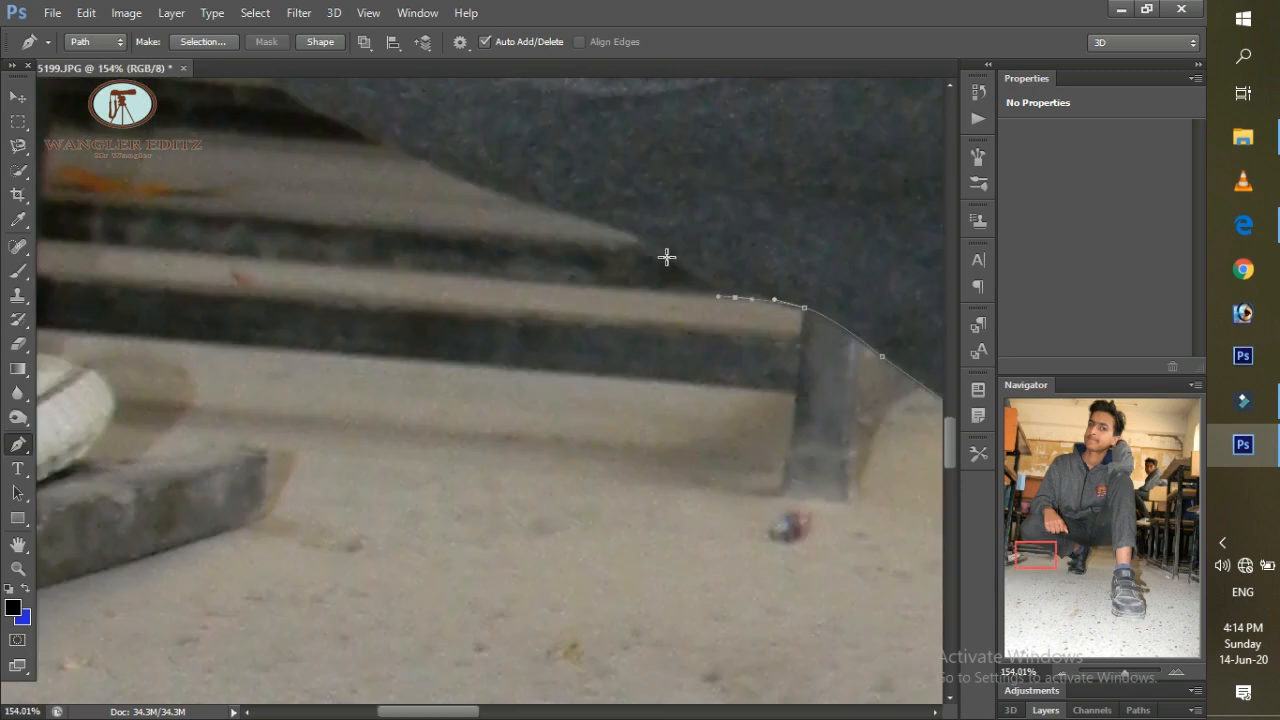
Trace the lower edge of the bent leg onwards towards the knee.
left_click(646, 246)
scroll(525, 205, "up", 4)
left_click_drag(410, 271, 398, 262)
scroll(398, 262, "up", 3)
left_click_drag(254, 274, 238, 248)
scroll(238, 248, "left", 6)
scroll(597, 360, "up", 7)
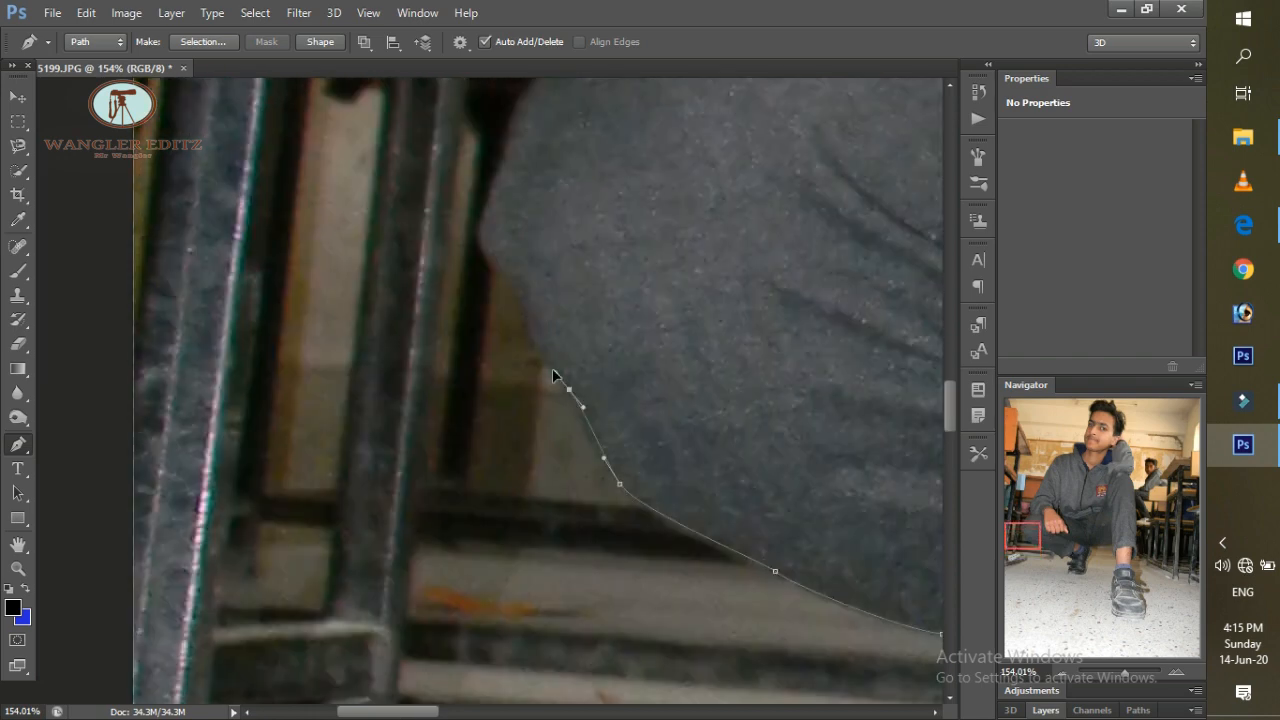
Trace the outline around the front of the bent knee and up along the top of the thigh.
left_click_drag(528, 310, 531, 281)
scroll(531, 281, "up", 4)
left_click_drag(486, 319, 595, 224)
scroll(559, 226, "up", 1)
scroll(559, 226, "up", 3)
scroll(595, 224, "up", 4)
Trace the hoodie sleeve above the knee, redo the misplaced anchor and close the path at its starting point.
left_click_drag(710, 241, 679, 185)
scroll(757, 230, "up", 2)
scroll(786, 166, "up", 3)
left_click(700, 340)
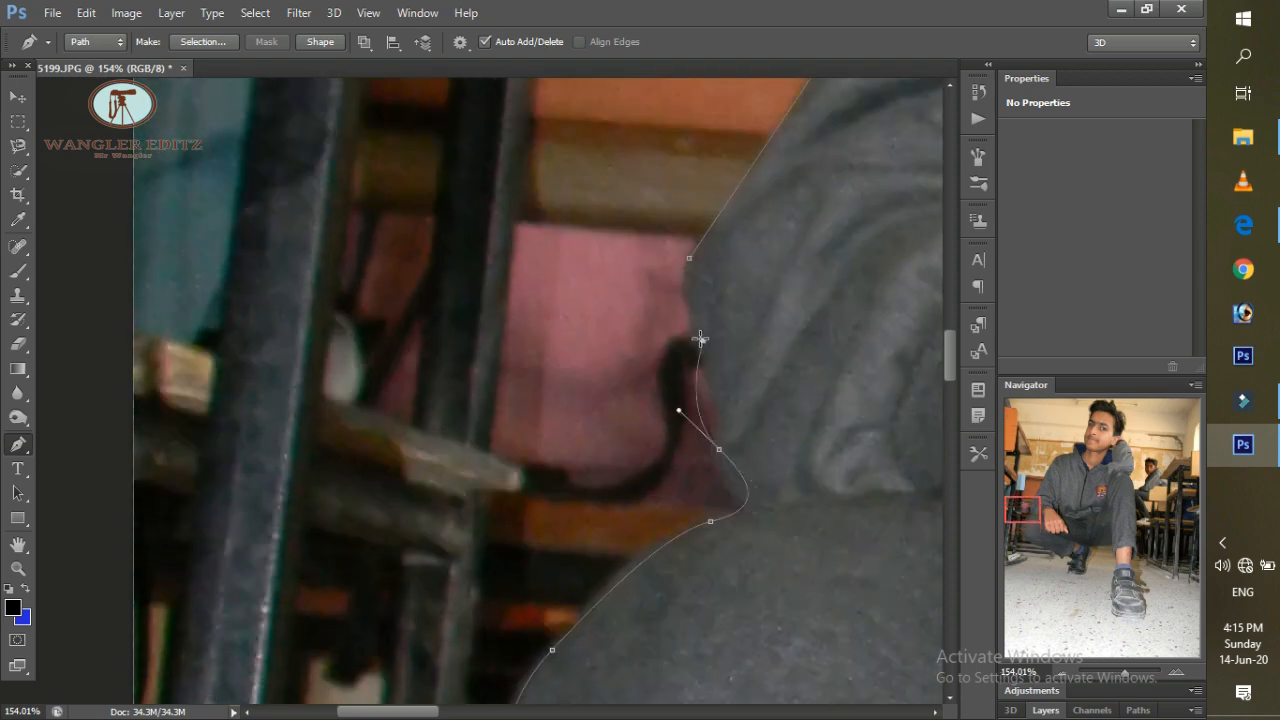
key("ctrl+z")
left_click_drag(713, 349, 655, 284)
left_click(688, 260)
Convert the closed path around the young man into a selection.
scroll(788, 268, "down", 10)
scroll(590, 357, "up", 4)
right_click(455, 340)
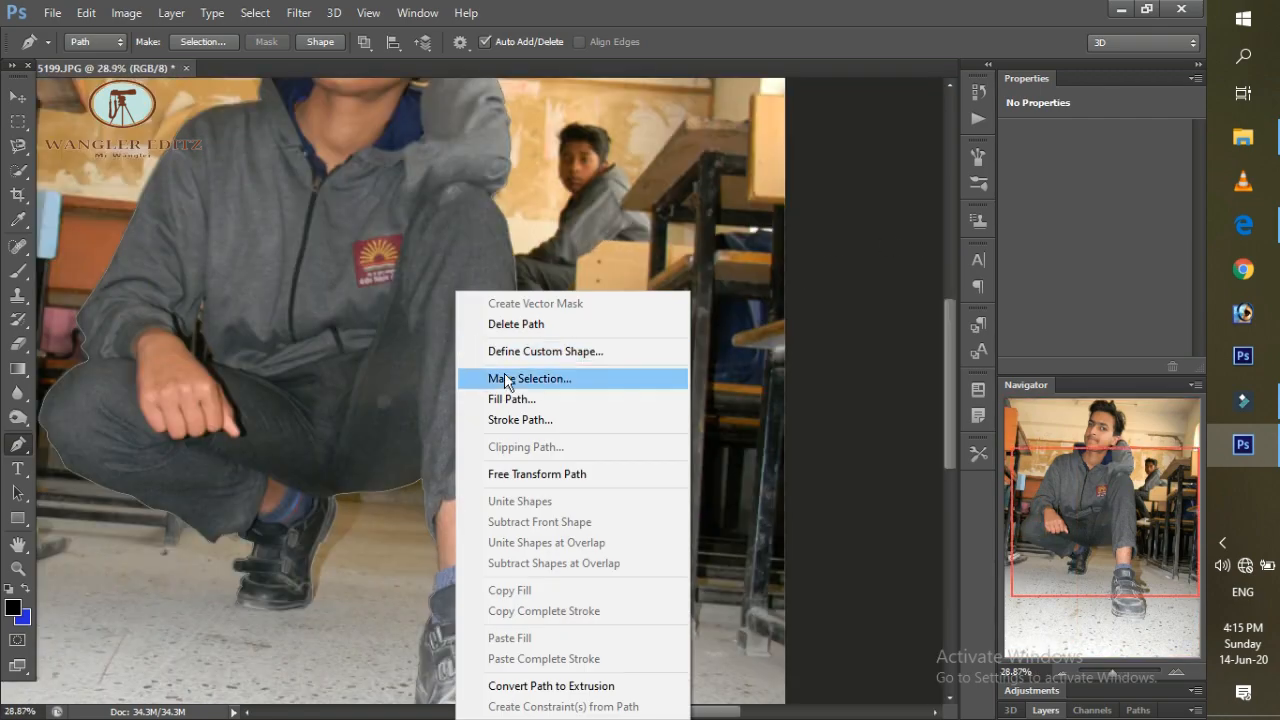
left_click(500, 374)
left_click(737, 197)
scroll(474, 258, "down", 2)
scroll(474, 258, "down", 1)
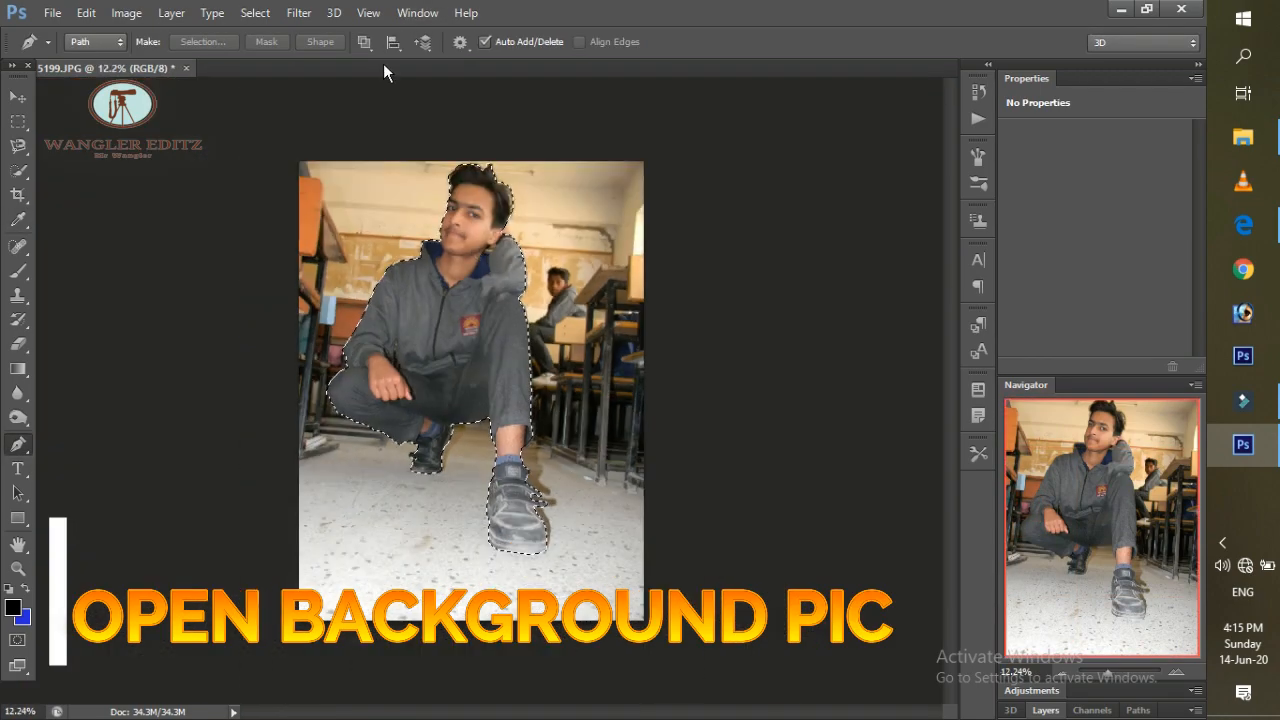
Open the background photo of the pale concrete wall with brick paving from the LOCKDOWN folder.
right_click(386, 69)
left_click(525, 168)
scroll(670, 238, "down", 2)
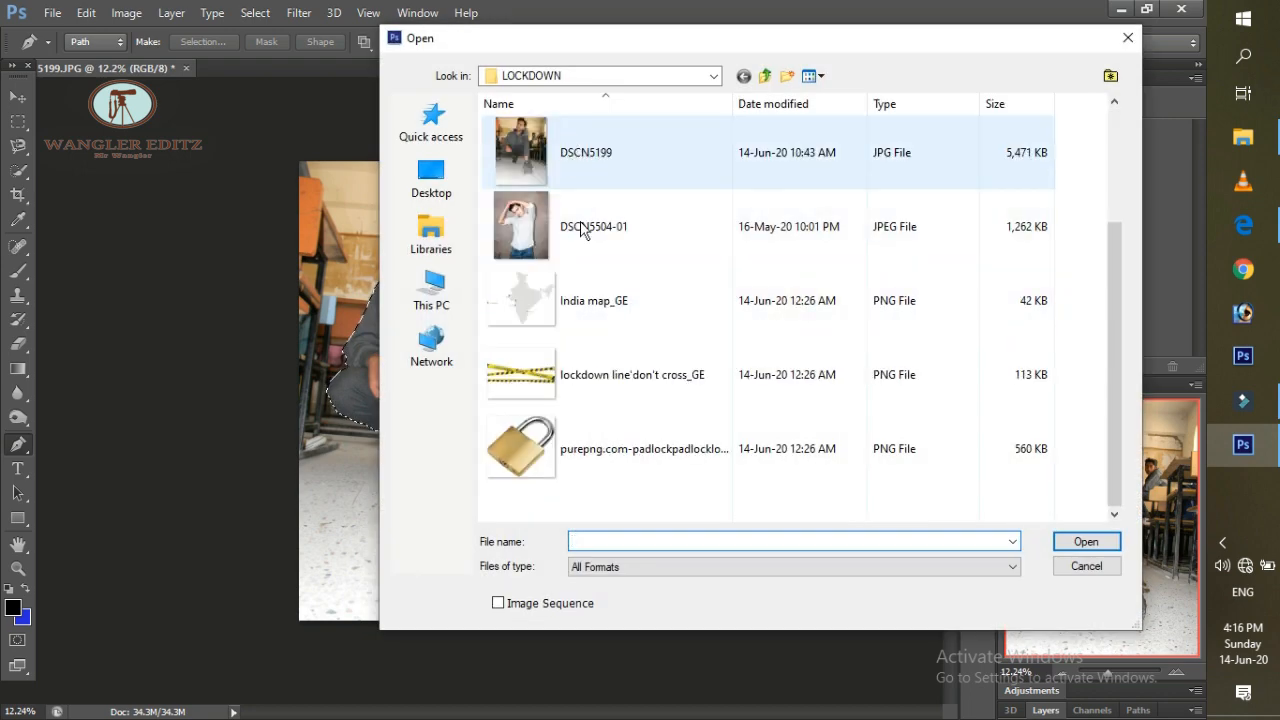
scroll(583, 229, "up", 2)
left_click(590, 155)
left_click(1085, 541)
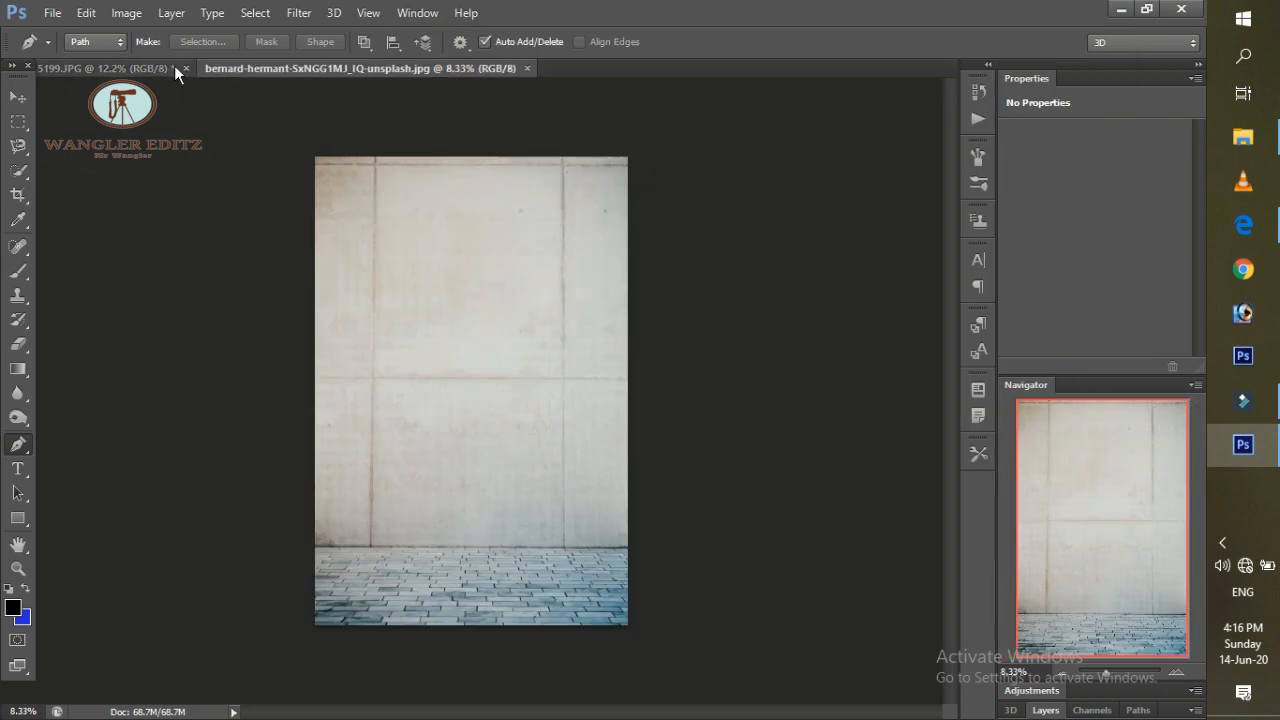
Crop the concrete wall photo to the 4 x 3 ratio in portrait orientation.
left_click(150, 69)
left_click(256, 69)
left_click(17, 196)
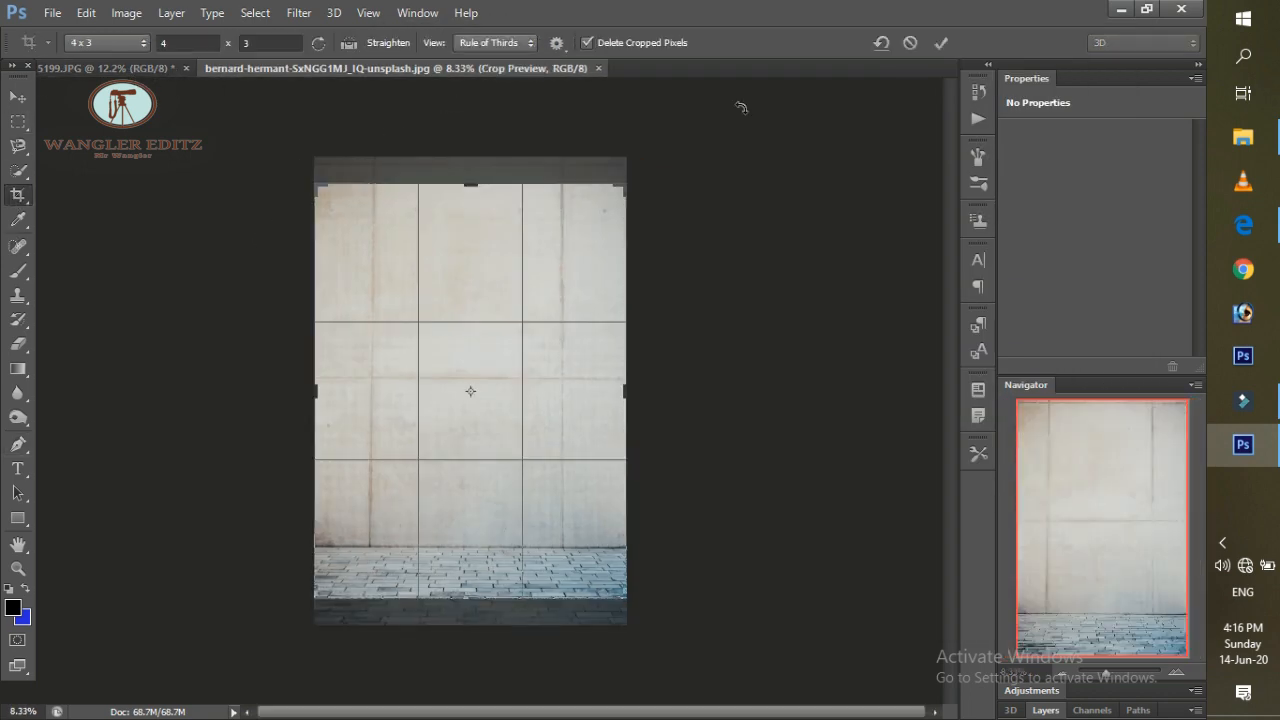
left_click(938, 44)
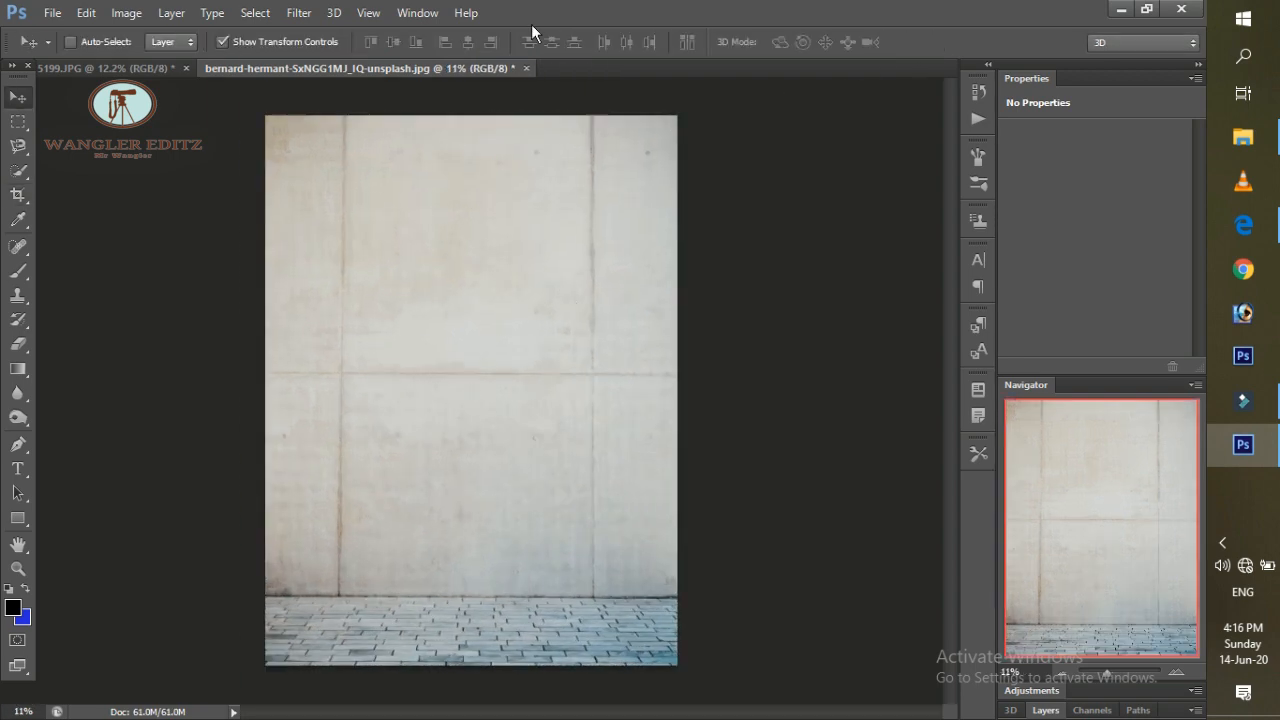
Open the chain, India map, lockdown line and padlock PNG files together from the LOCKDOWN folder.
right_click(584, 68)
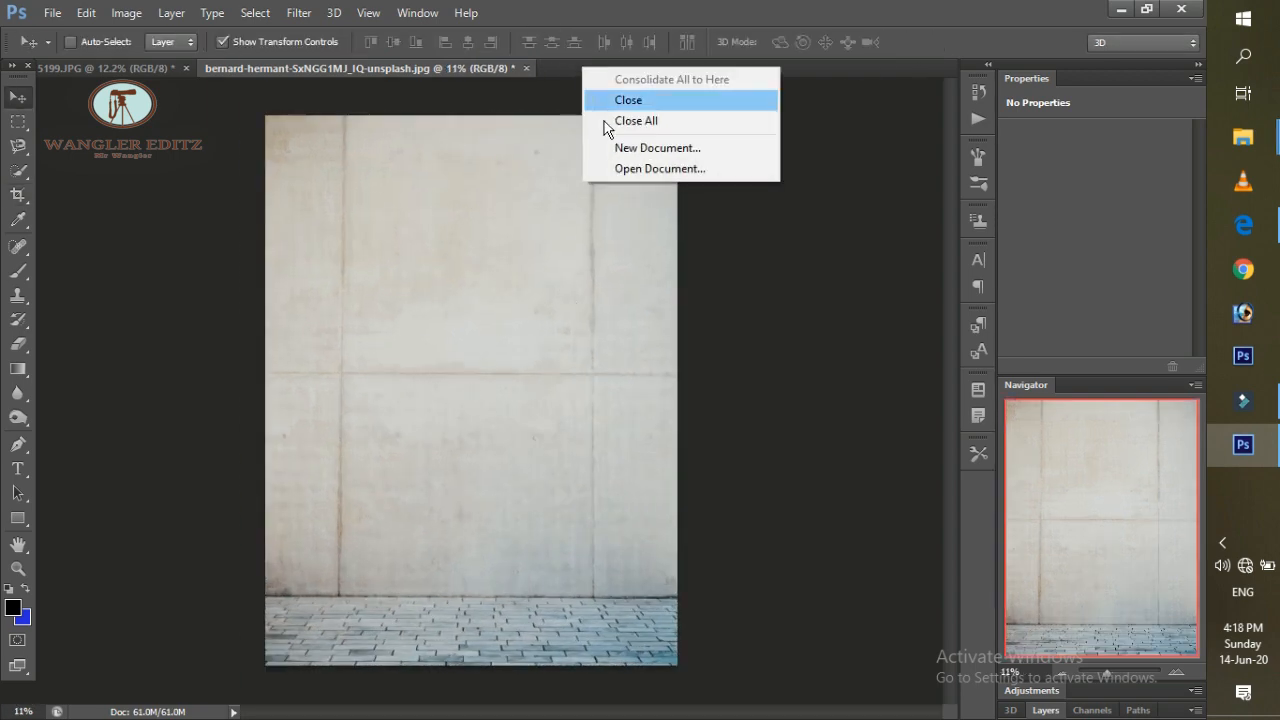
left_click(575, 135)
key("ctrl+o")
left_click(571, 225)
left_click_drag(1110, 230, 1107, 395)
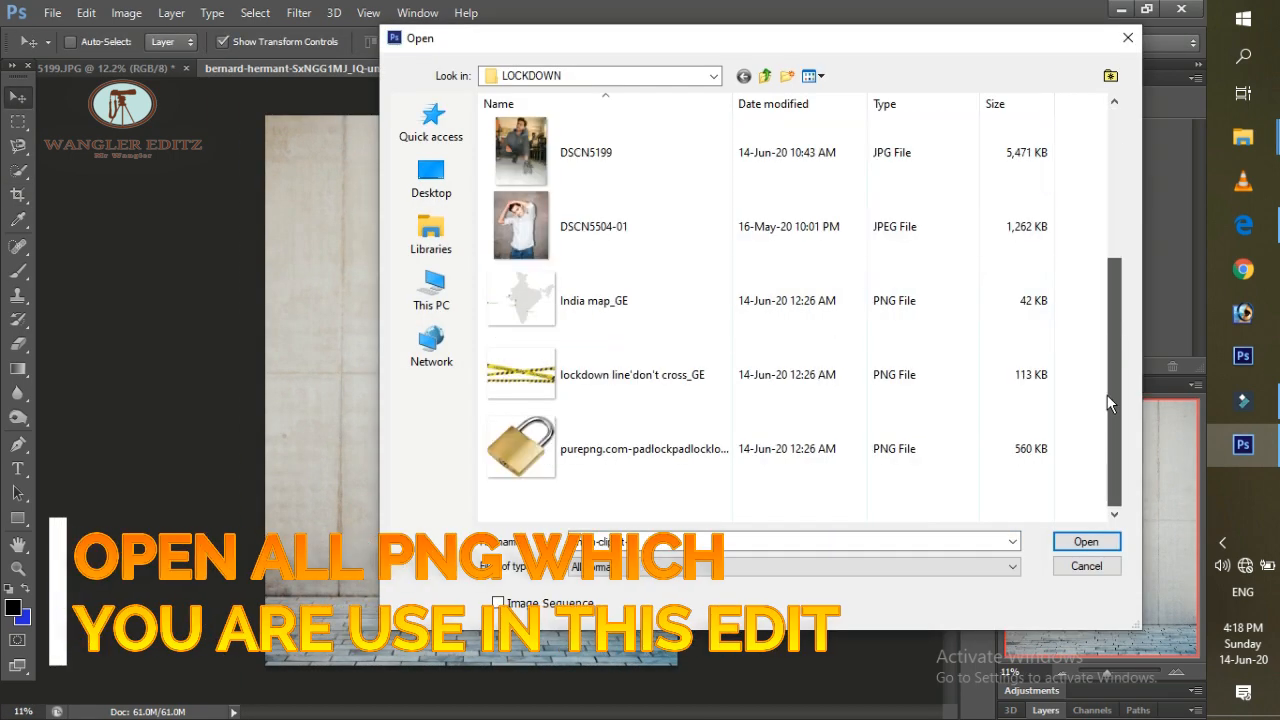
left_click(600, 300, "ctrl")
left_click(630, 374, "ctrl")
left_click(615, 428, "ctrl")
left_click(1080, 541)
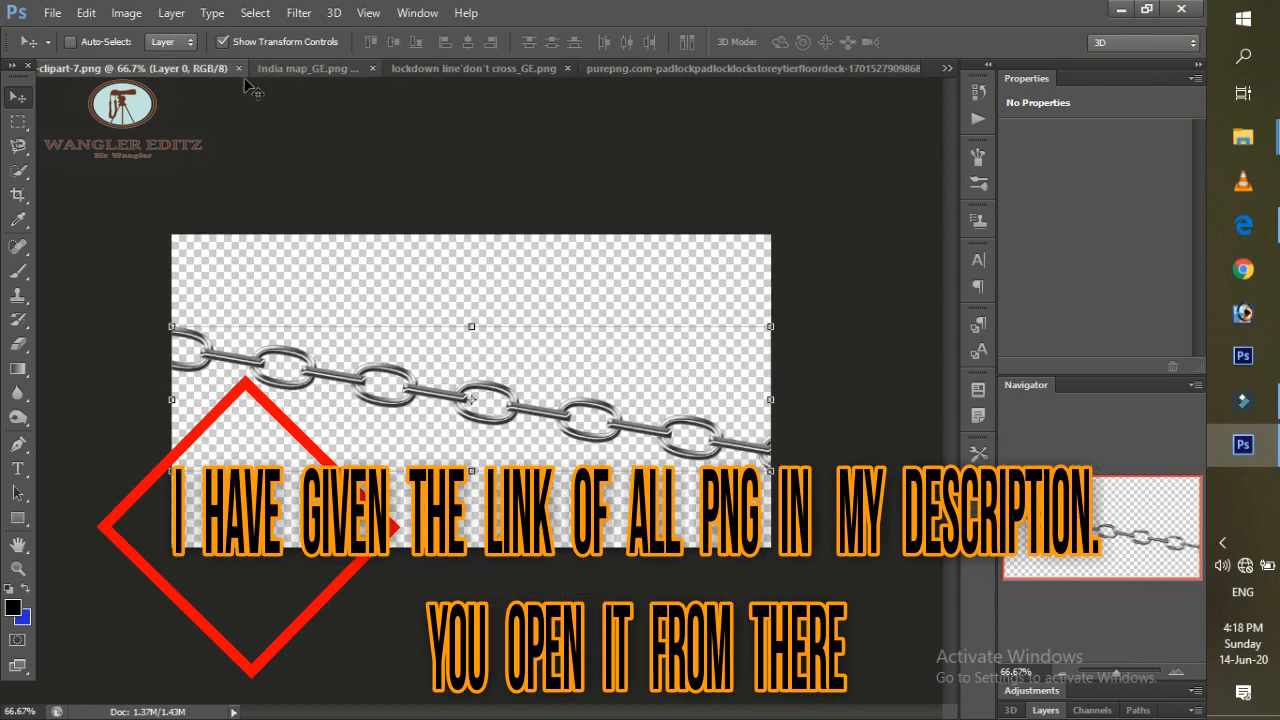
Copy the India map from its own document into the concrete wall document as a new layer.
left_click_drag(209, 69, 361, 71)
left_click(82, 71)
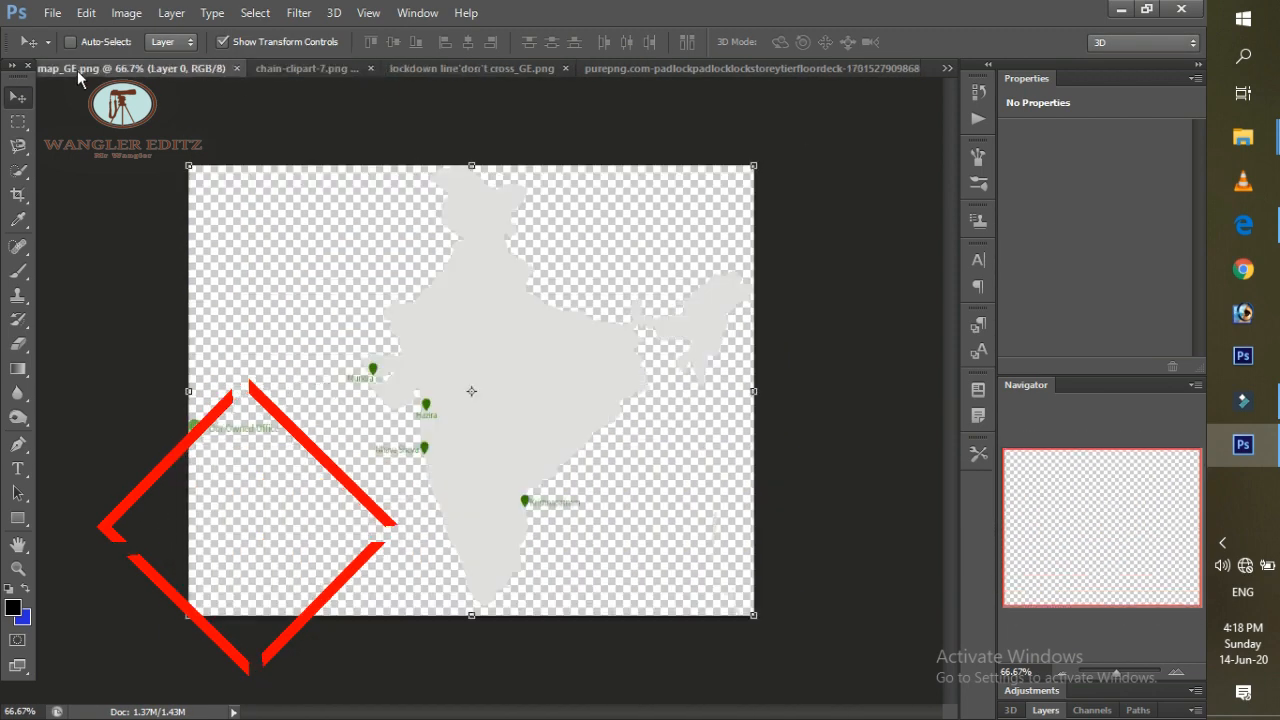
left_click_drag(434, 274, 371, 297)
left_click(947, 68)
left_click(720, 96)
left_click(405, 69)
Enlarge the India map over the wall to about 478% width and 544% height.
left_click_drag(412, 347, 677, 553)
left_click_drag(584, 445, 513, 443)
left_click_drag(606, 342, 655, 342)
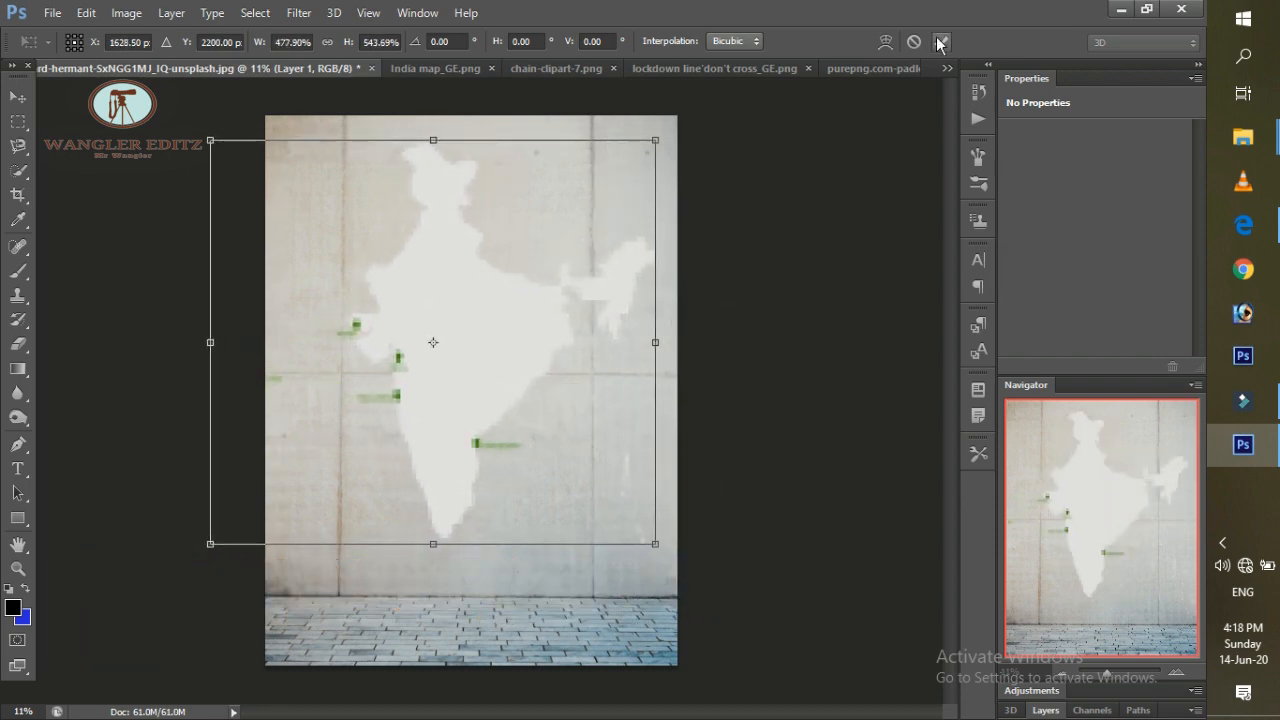
key("Return")
Set the India map layer's blending mode to Multiply.
left_click(1045, 710)
left_click(1054, 531)
left_click(1035, 105)
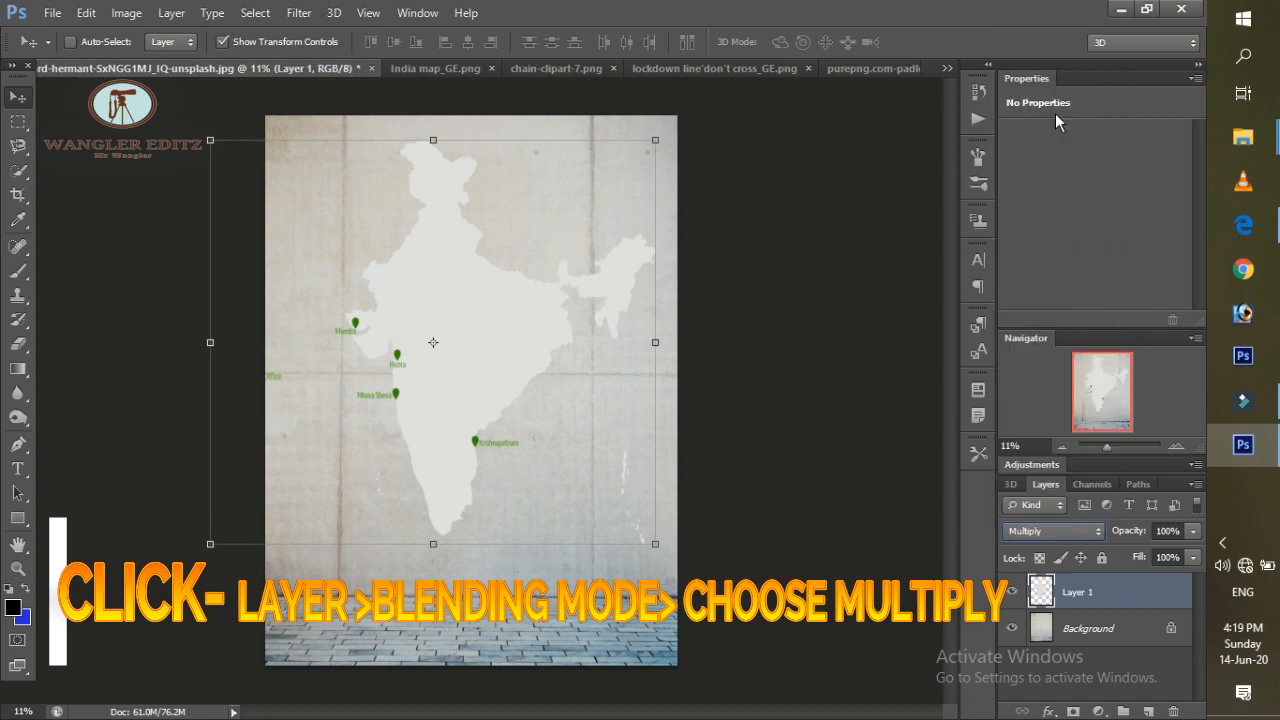
Close the India map PNG document.
left_click(472, 66)
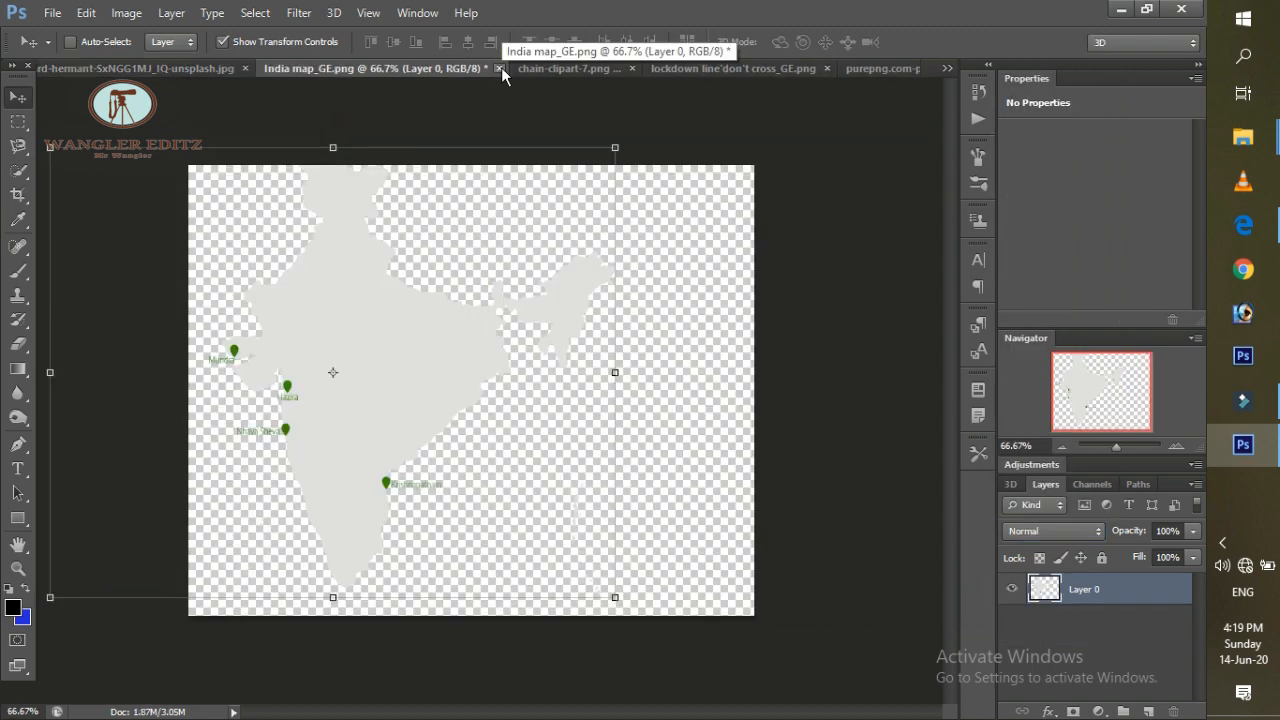
left_click(499, 68)
left_click(570, 300)
Copy the chain into the wall document, scale it to about 164% width and 113% height, and rotate it -40.15° across the map.
left_click(422, 70)
left_click_drag(517, 449, 395, 362)
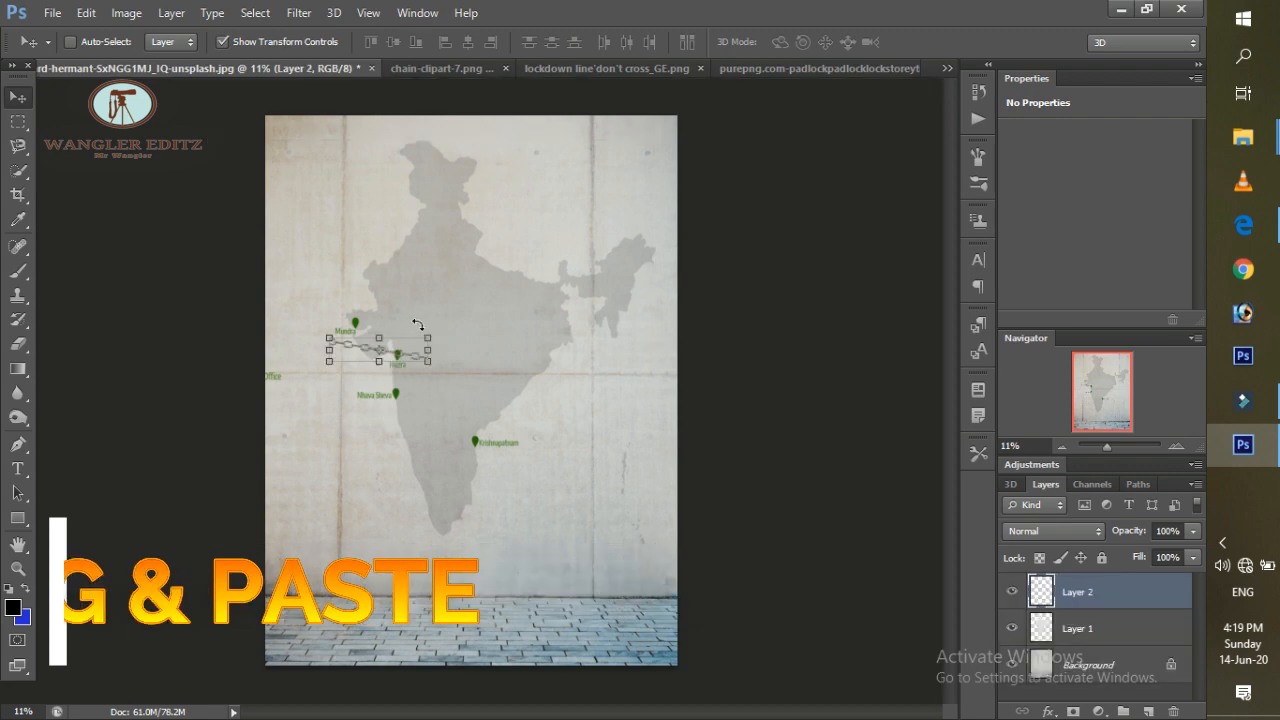
key("ctrl+t")
mouse_move(424, 316)
left_mouse_down()
mouse_move(396, 295)
mouse_move(408, 312)
left_mouse_up()
left_click_drag(470, 269, 498, 290)
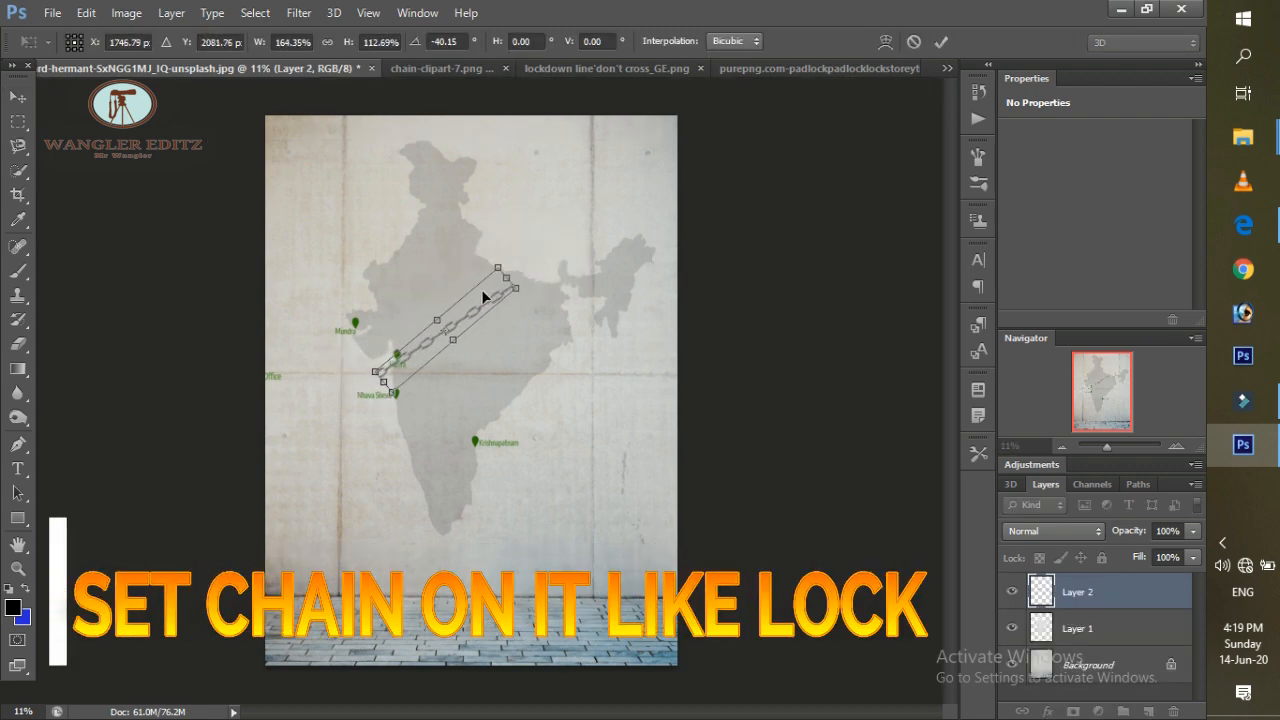
scroll(563, 271, "up", 3)
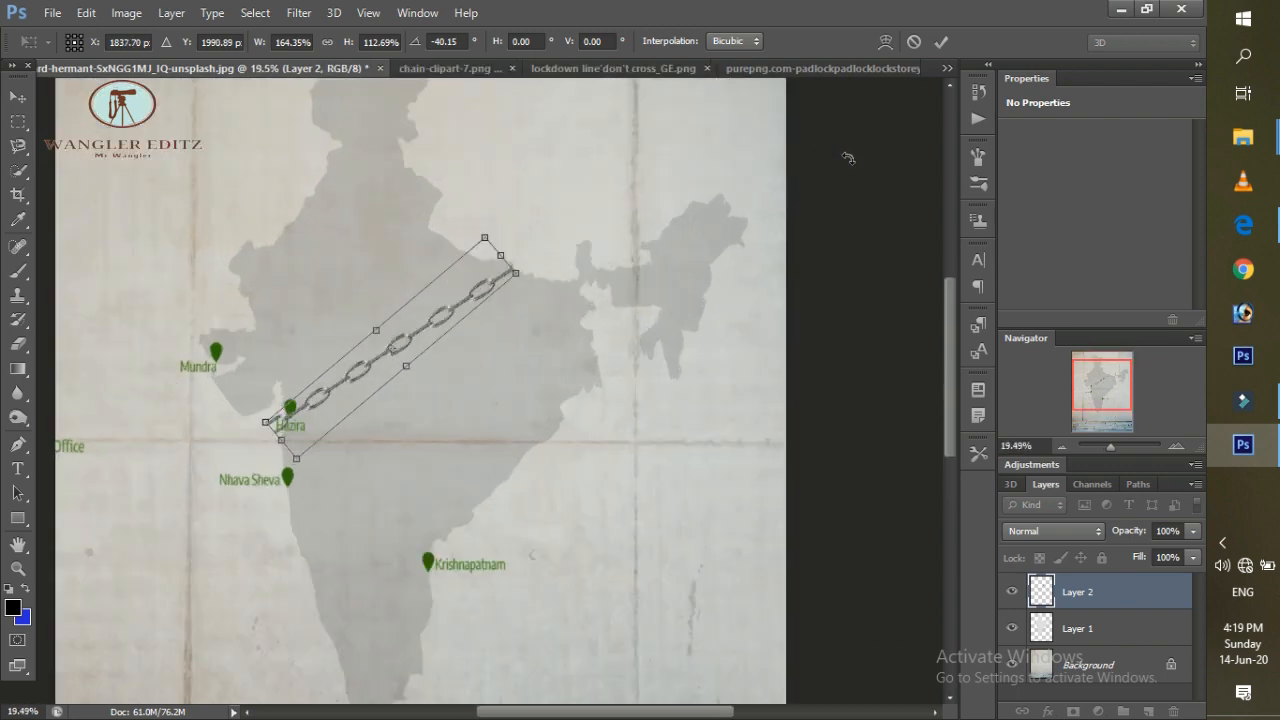
Set the chain layer's blending mode to Darken and apply its transformation.
left_click(1053, 531)
left_click(1018, 107)
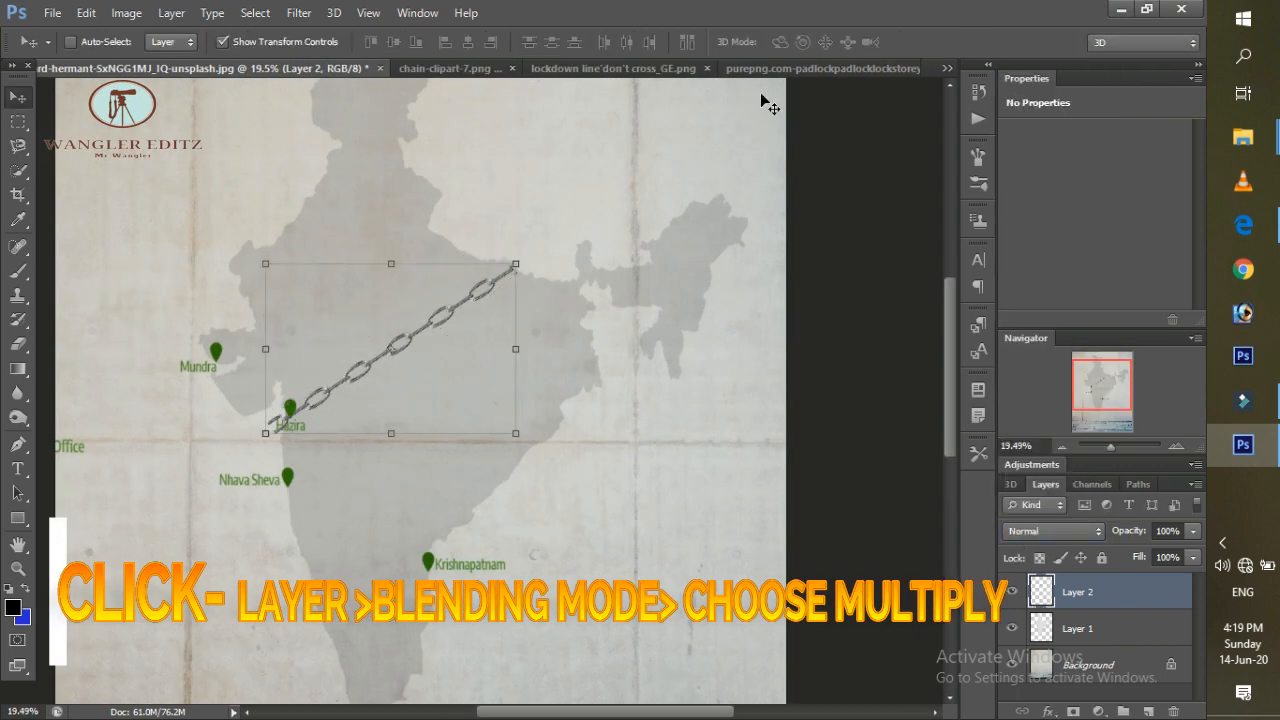
left_click(941, 41)
Duplicate the chain layer, rotate the copy 59.86° and scale it to about 126% width and 111% height, crossing the first chain.
right_click(1100, 592)
left_click(880, 66)
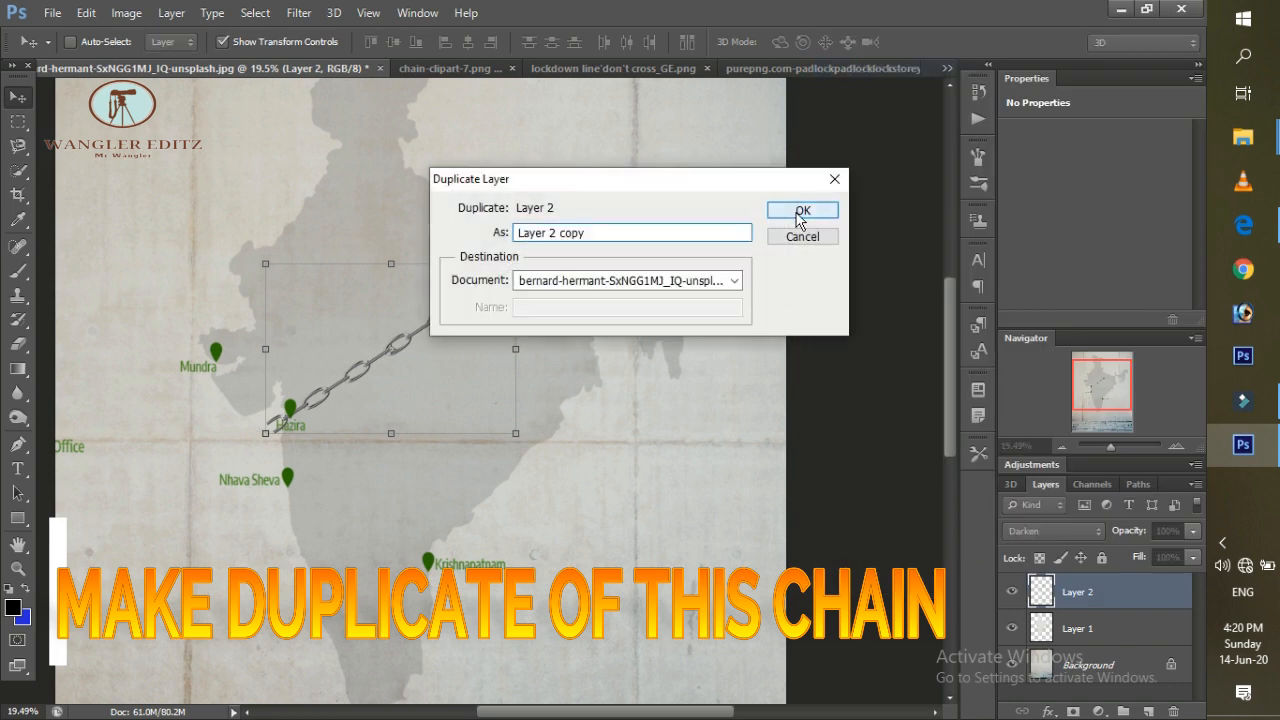
left_click(806, 209)
left_click_drag(460, 320, 483, 251)
left_click_drag(556, 184, 560, 348)
left_click_drag(443, 275, 428, 298)
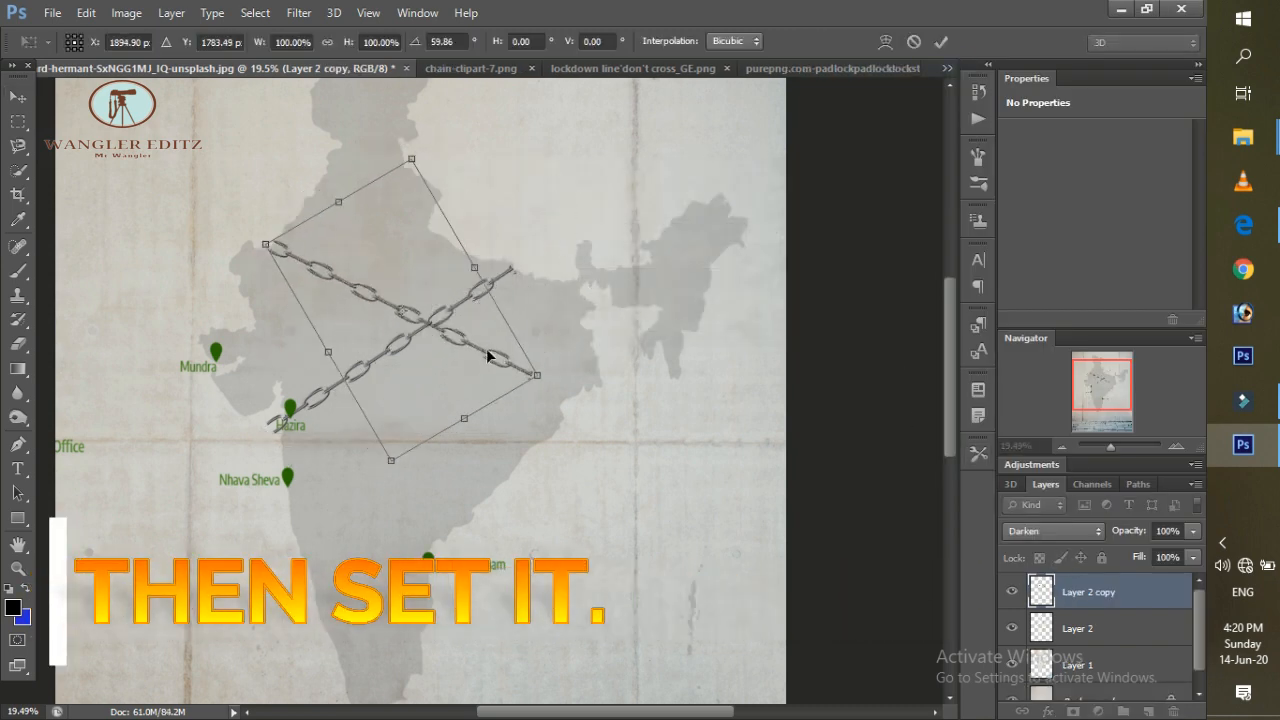
left_click_drag(488, 350, 549, 434)
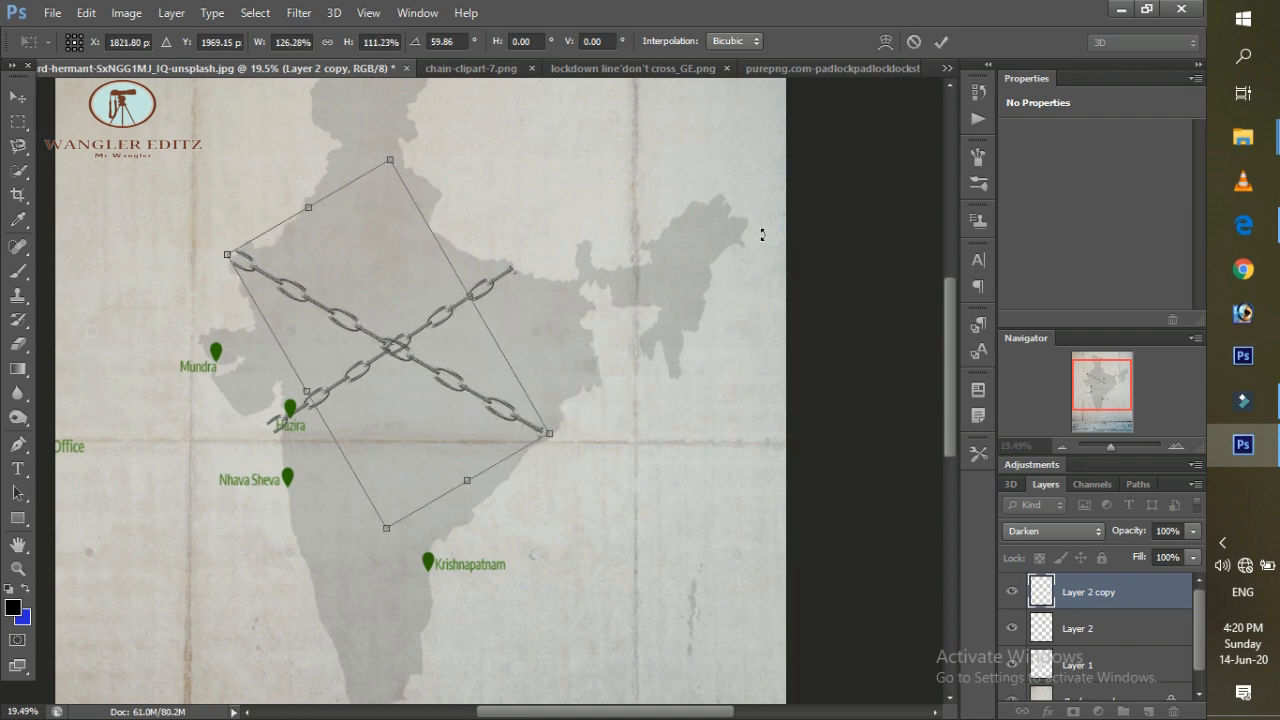
left_click(939, 44)
Close the chain document and copy the padlock into the wall document as a new layer.
left_click(532, 69)
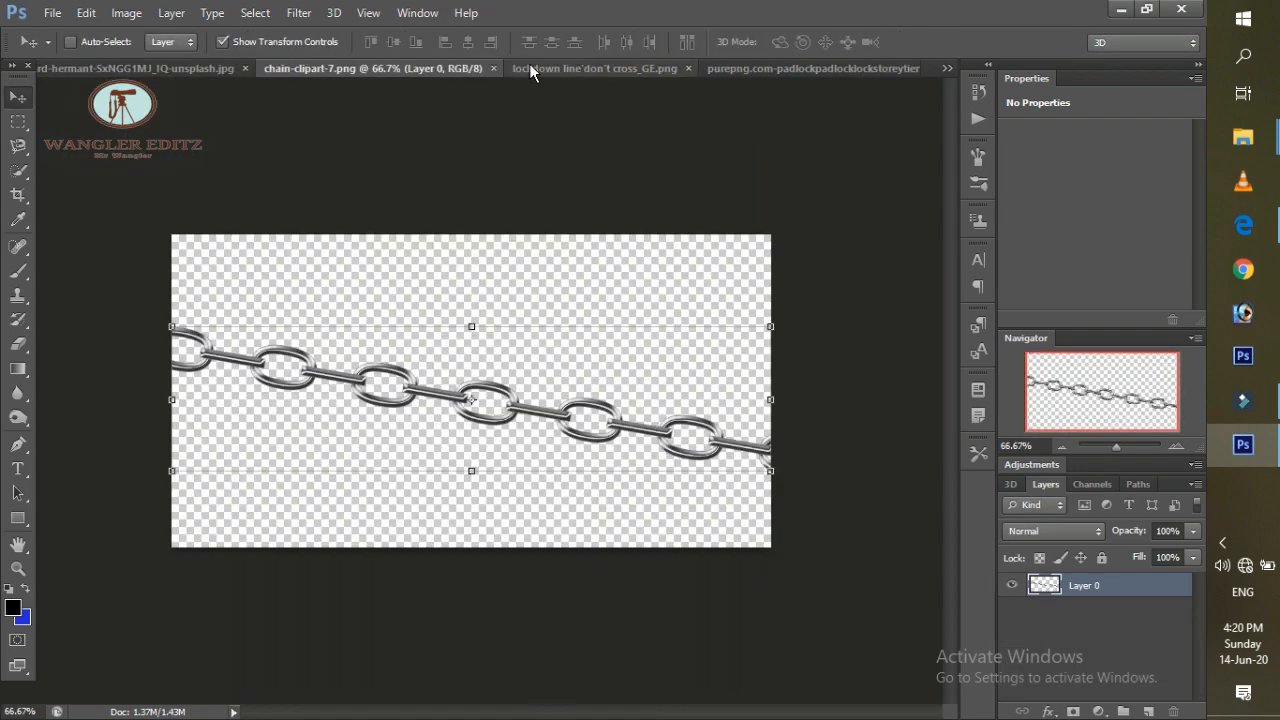
left_click(545, 69)
left_click(657, 73)
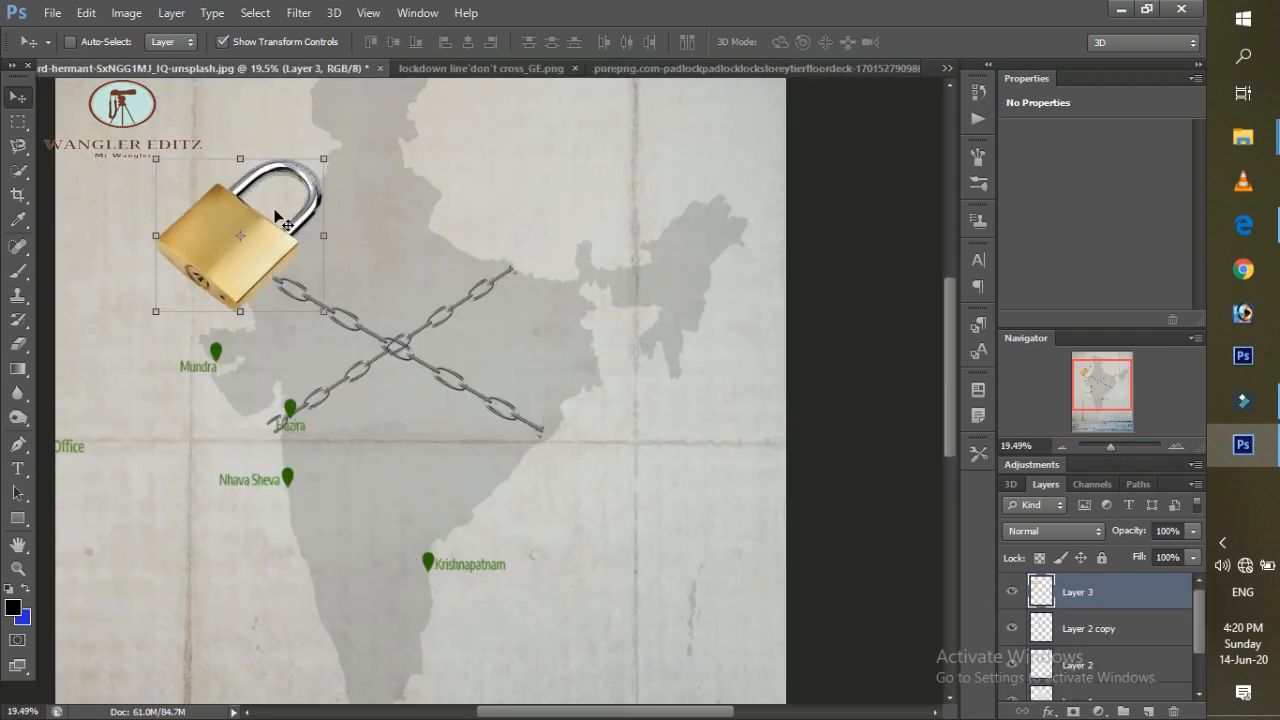
Set the padlock layer to Multiply, then shrink and rotate the padlock to hang where the two chains cross.
left_click(1037, 528)
left_click(1019, 315)
left_click_drag(227, 264, 358, 386)
left_click_drag(455, 447, 342, 408)
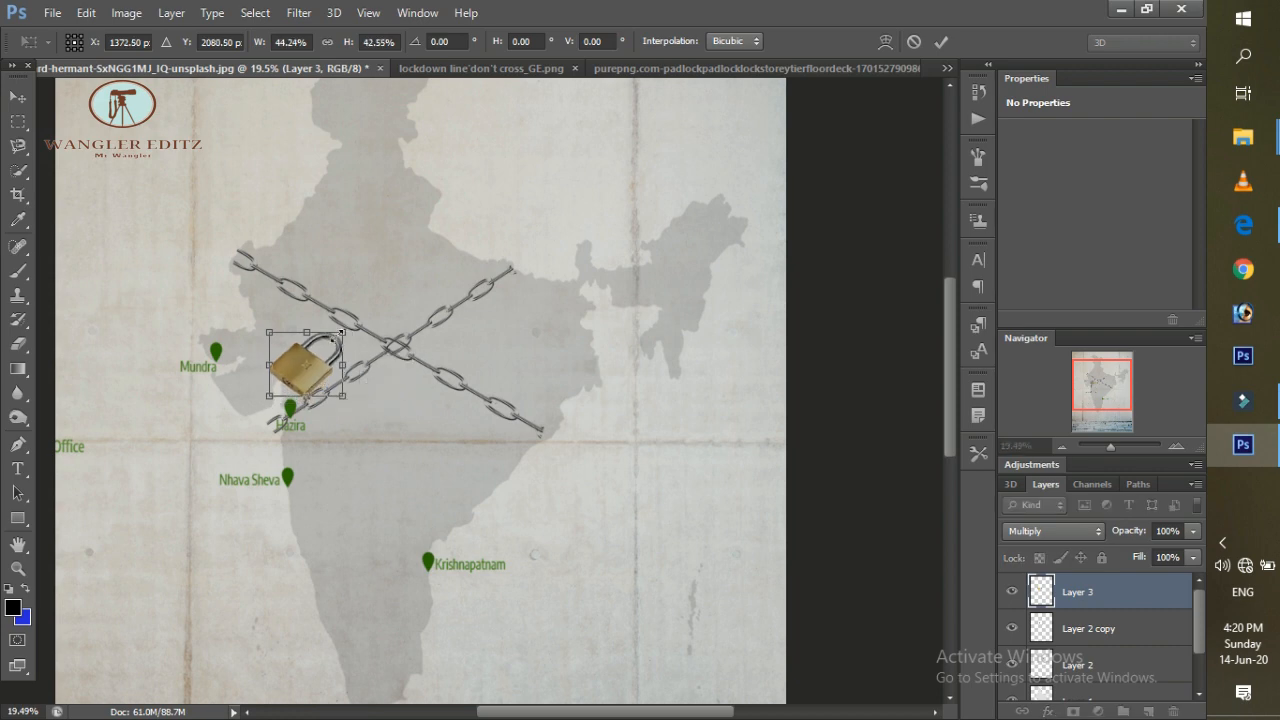
left_click_drag(341, 332, 375, 300)
left_click_drag(372, 350, 369, 412)
scroll(408, 392, "up", 10)
left_click(941, 42)
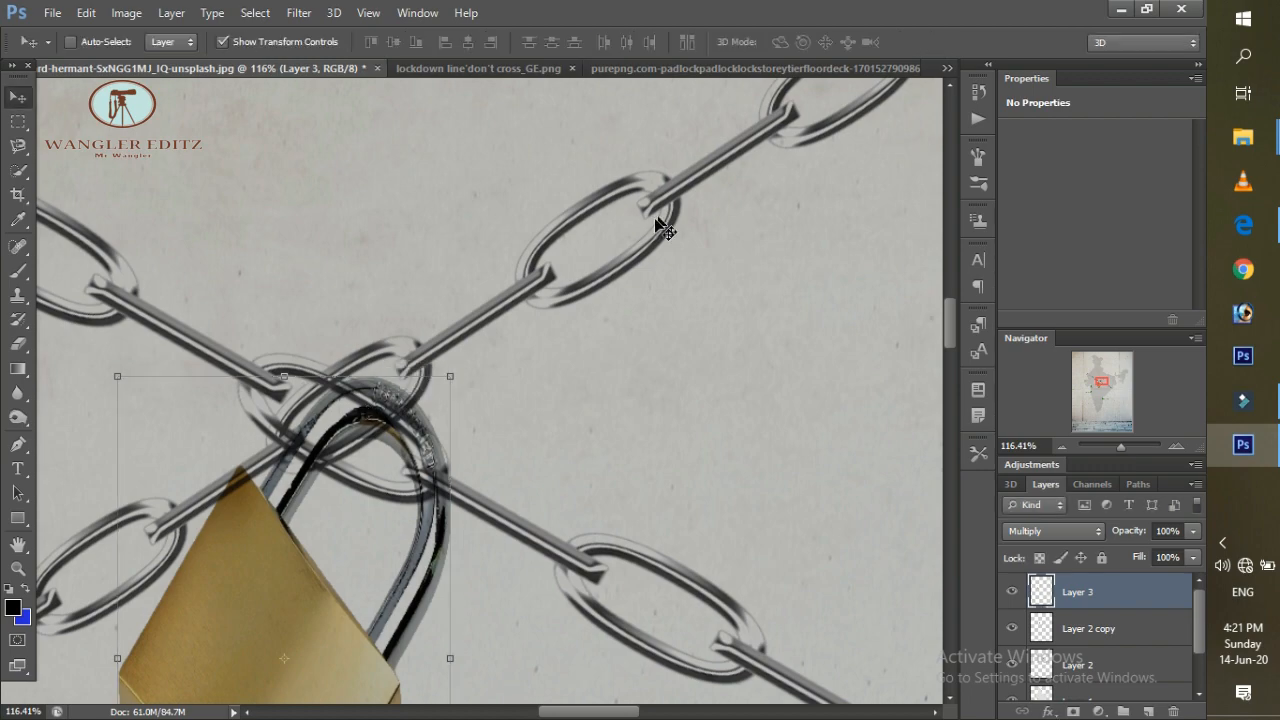
Nudge the padlock up slightly so its shackle sits on the crossing chain links.
scroll(628, 234, "down", 10)
scroll(618, 236, "up", 5)
left_click_drag(590, 295, 586, 262)
left_click(941, 42)
scroll(610, 254, "down", 6)
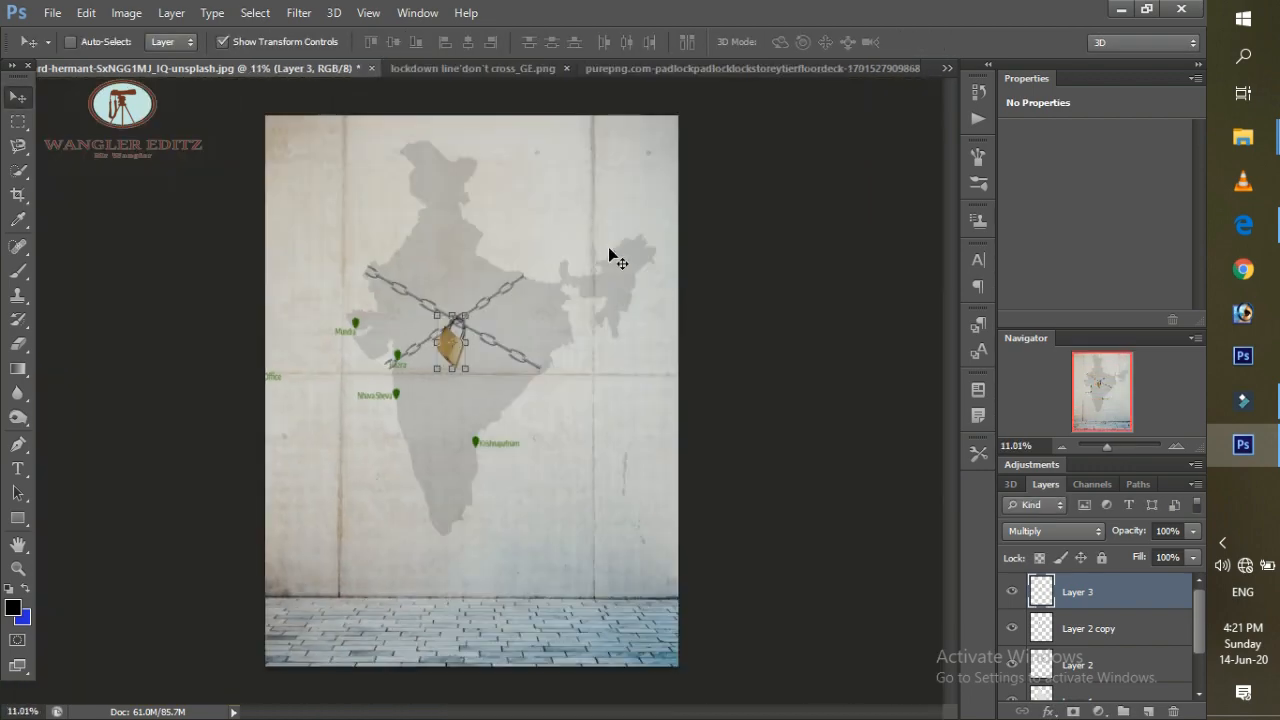
Copy the cut-out young man from his own document into the wall document as a new layer.
left_click(946, 68)
left_click(862, 72)
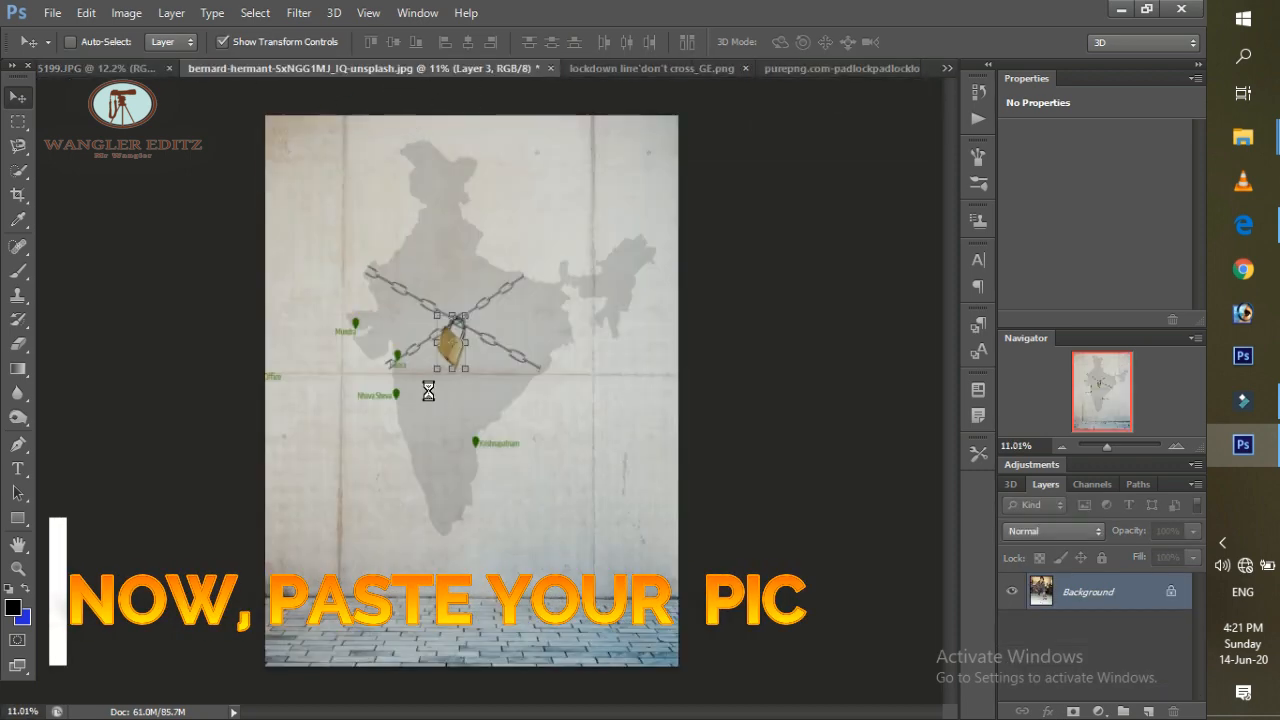
left_click_drag(439, 472, 441, 561)
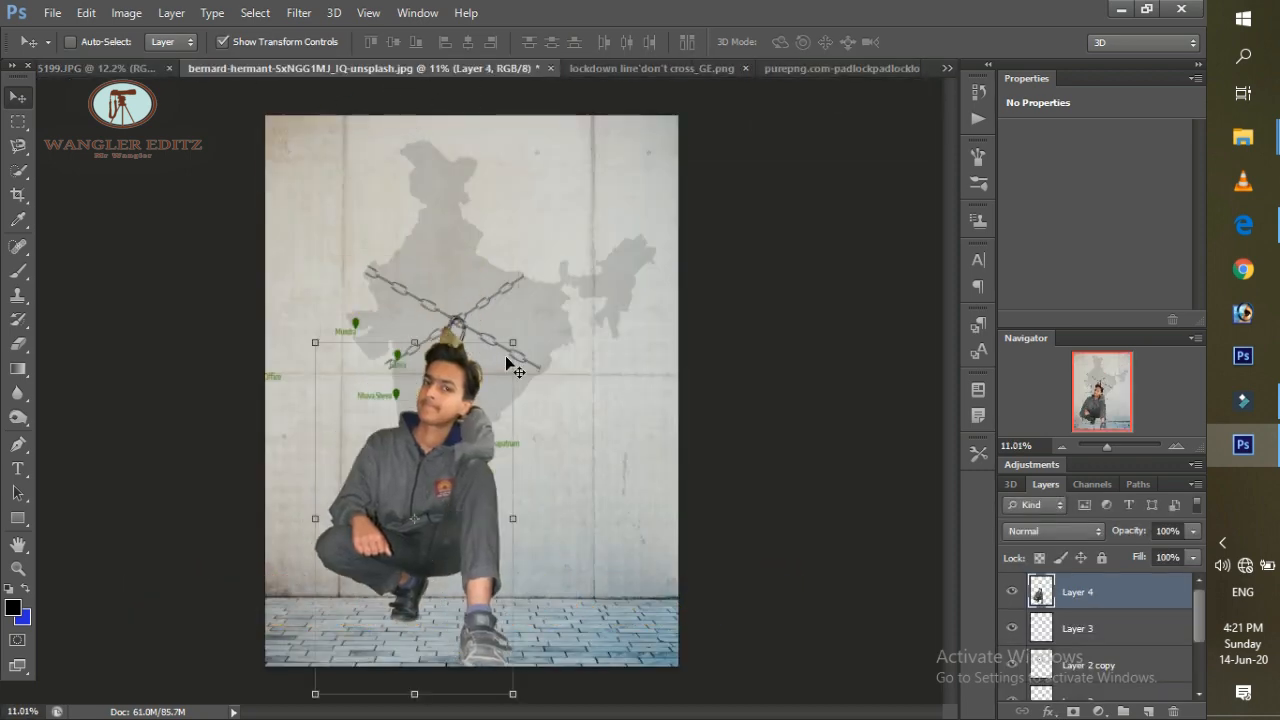
Resize the young man and place him crouching on the paving, with his head just below the padlock.
left_click_drag(519, 342, 538, 331)
left_click_drag(494, 402, 490, 345)
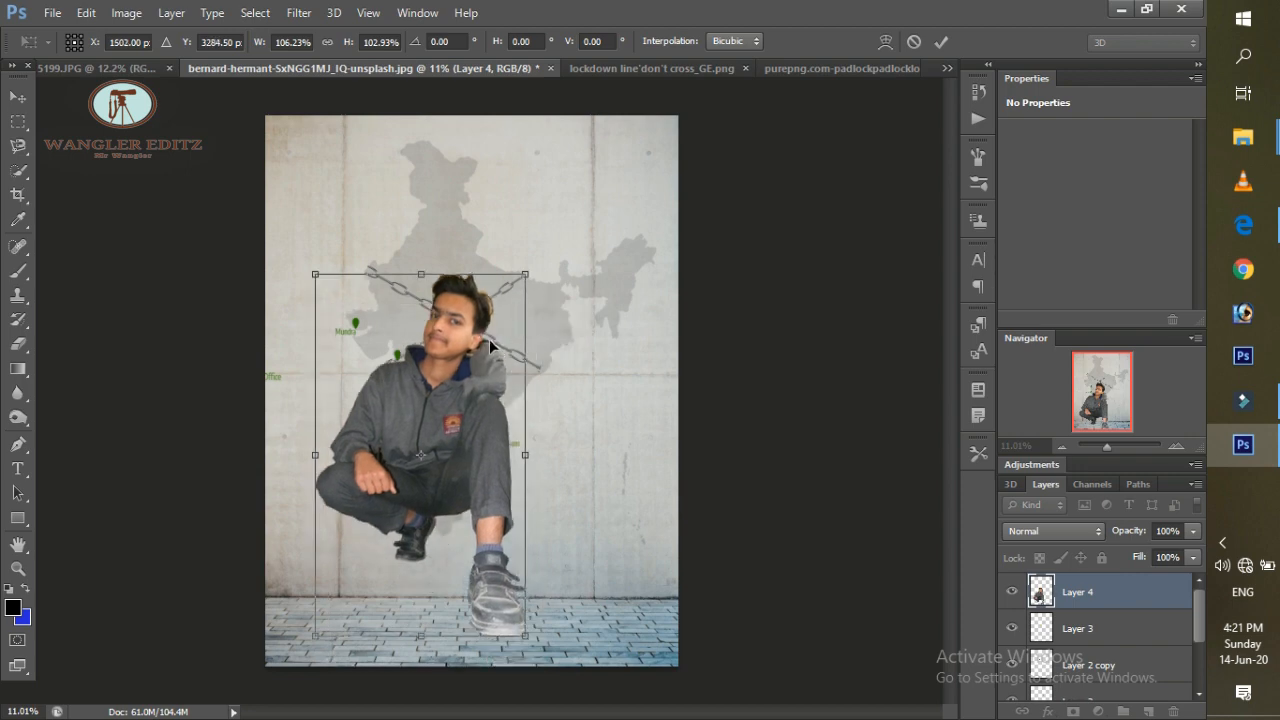
left_click_drag(524, 275, 496, 316)
left_click_drag(464, 362, 487, 453)
left_click(941, 42)
Erase the leftover background fringe beside the young man's forehead with a soft 28 px Eraser.
scroll(518, 338, "up", 4)
scroll(518, 338, "down", 3)
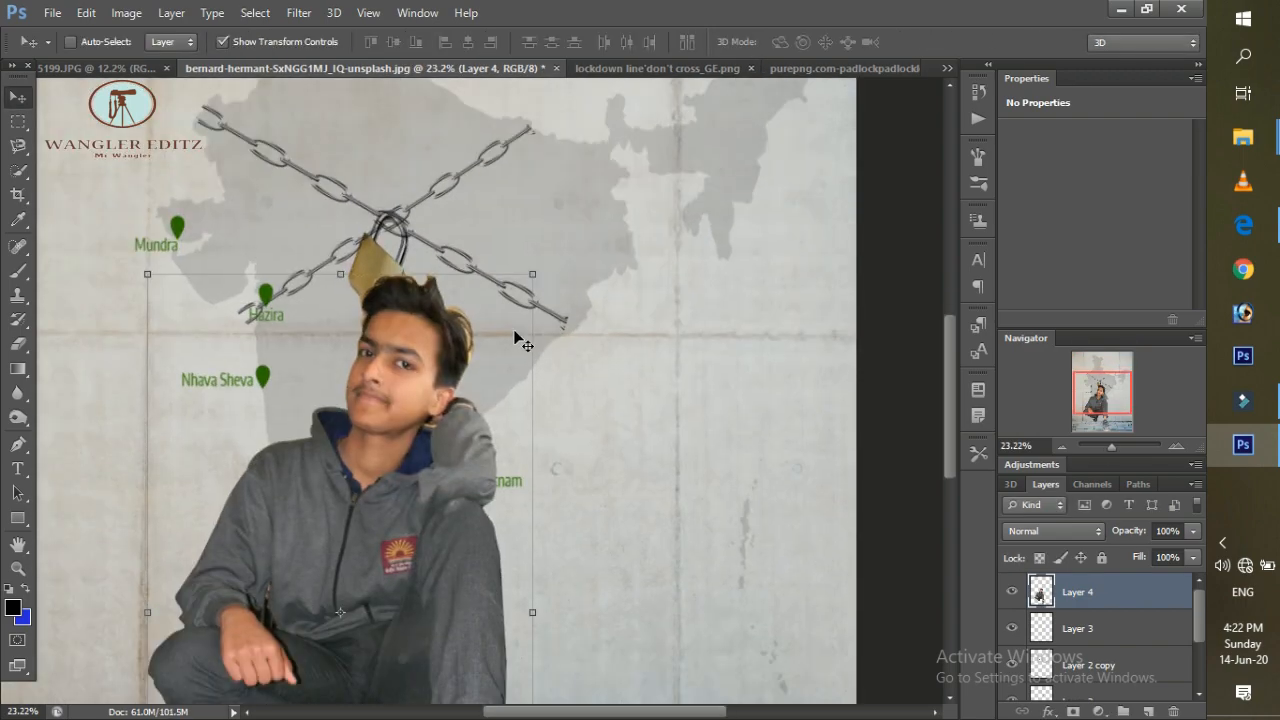
scroll(522, 345, "up", 1)
scroll(465, 203, "up", 5)
scroll(463, 201, "up", 2)
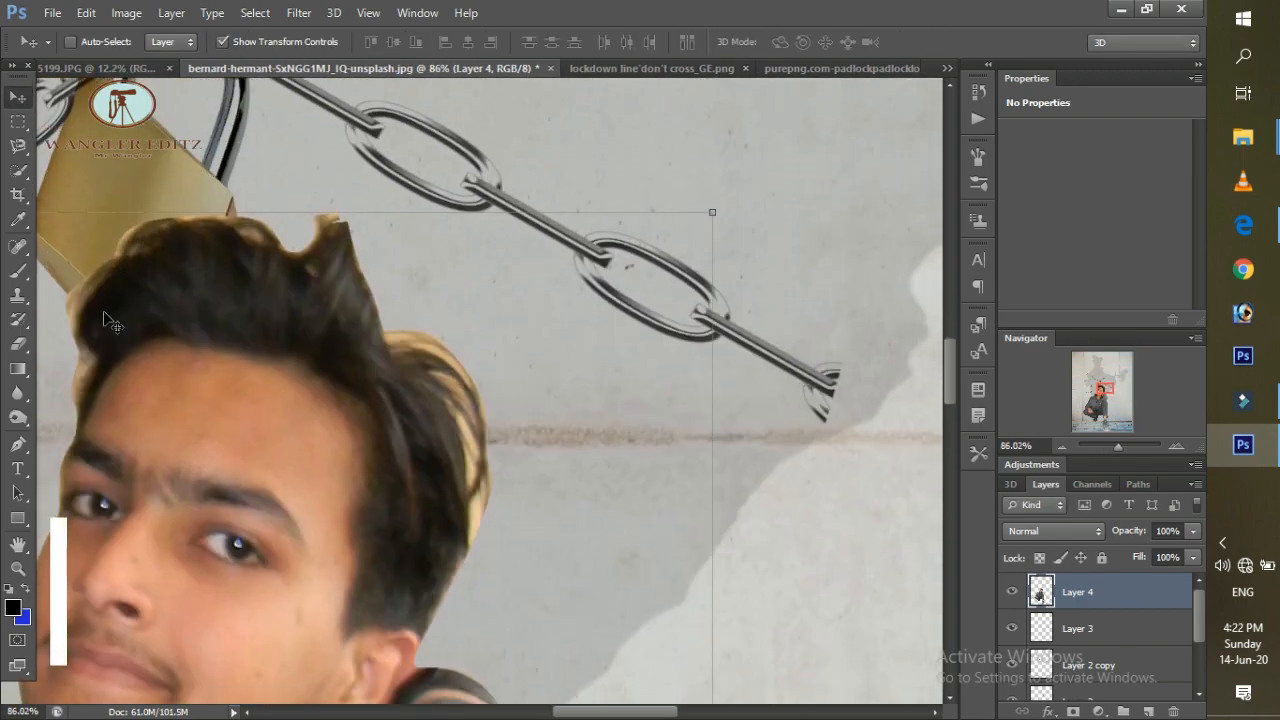
left_click_drag(611, 714, 573, 712)
scroll(380, 486, "up", 4)
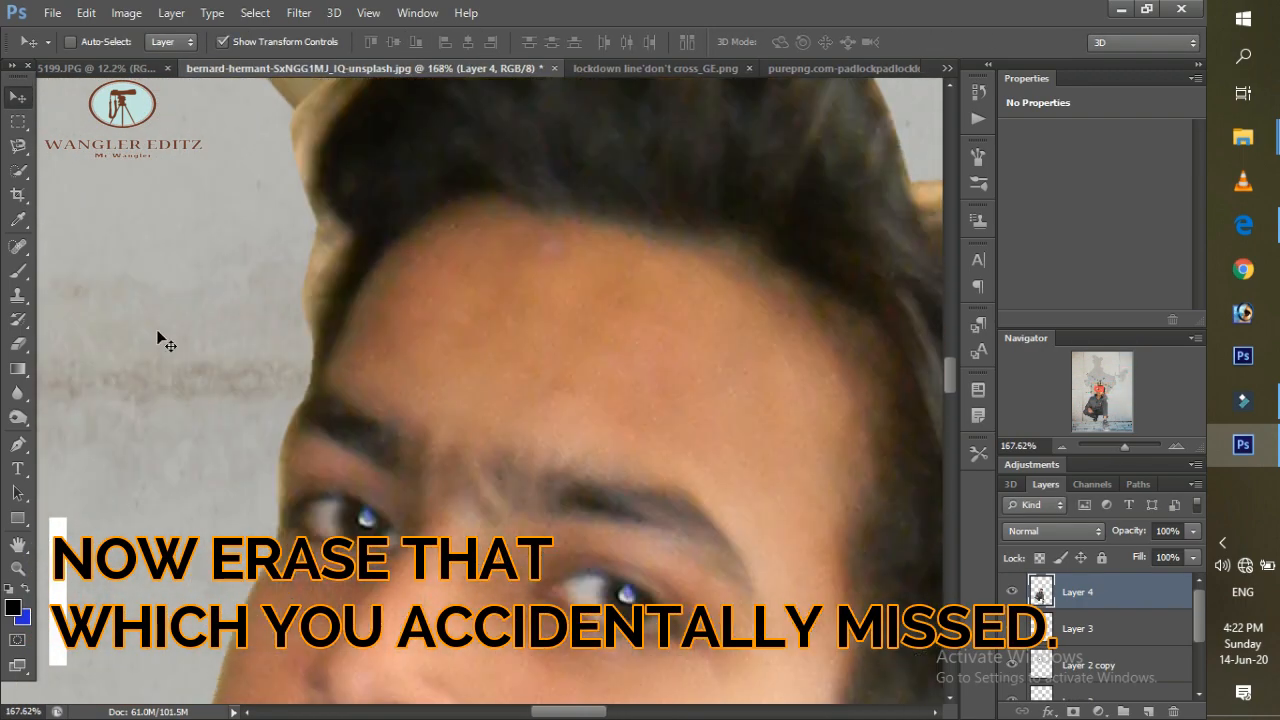
left_click(16, 346)
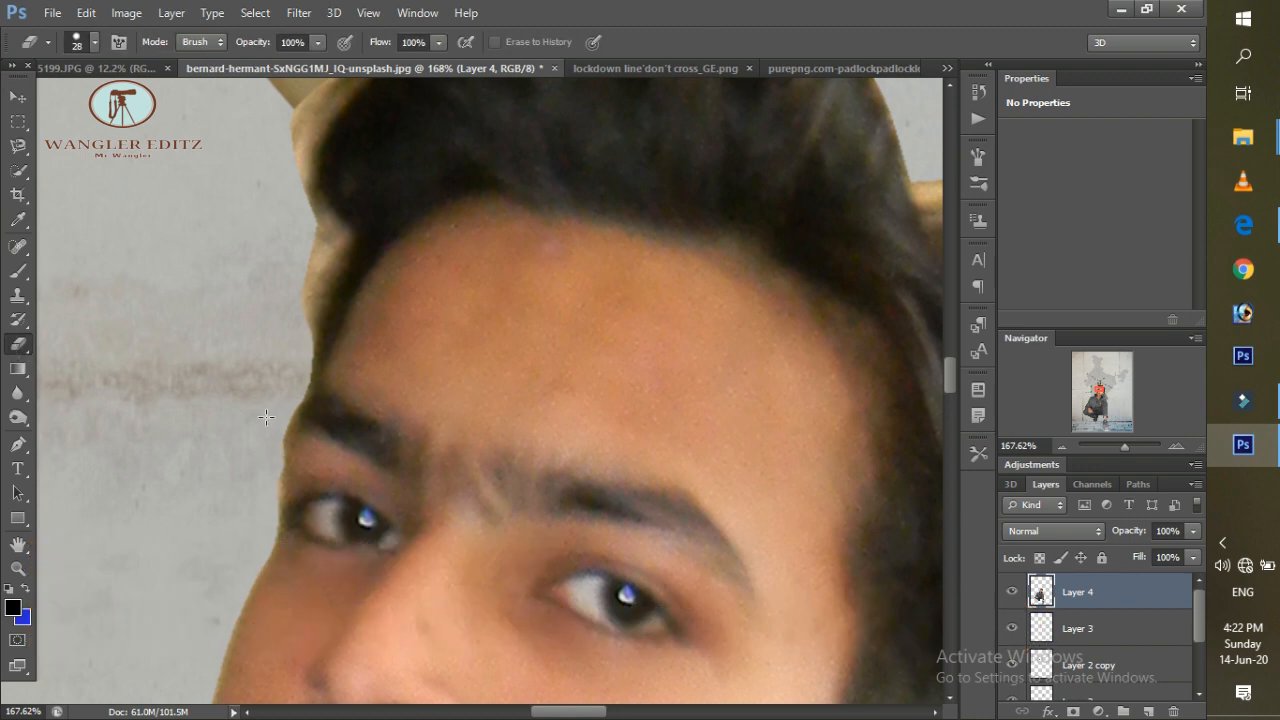
right_click(266, 417)
key("Escape")
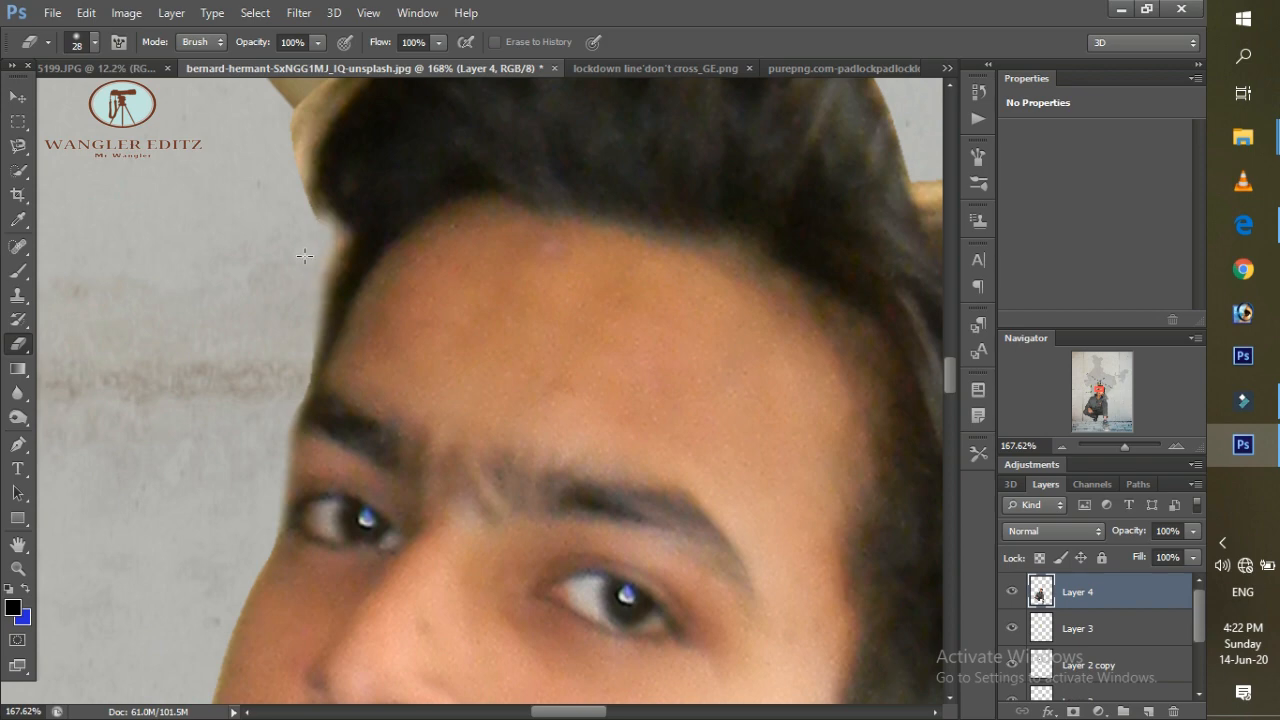
Erase the light fringe along the top of the hair where it overlaps the padlock.
scroll(293, 128, "up", 5)
scroll(400, 449, "up", 4)
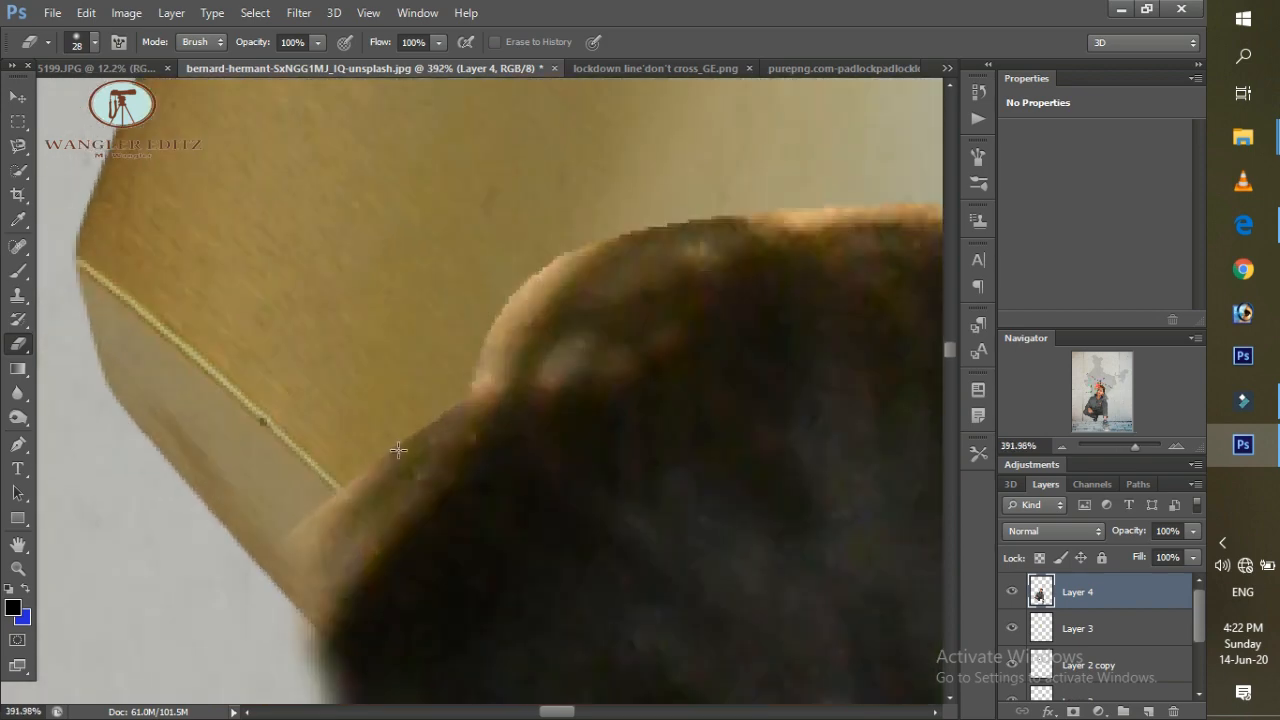
mouse_move(350, 487)
left_mouse_down()
mouse_move(523, 247)
mouse_move(675, 178)
mouse_move(801, 142)
mouse_move(561, 236)
mouse_move(547, 289)
mouse_move(666, 260)
left_mouse_up()
scroll(623, 449, "down", 3)
scroll(780, 405, "right", 3)
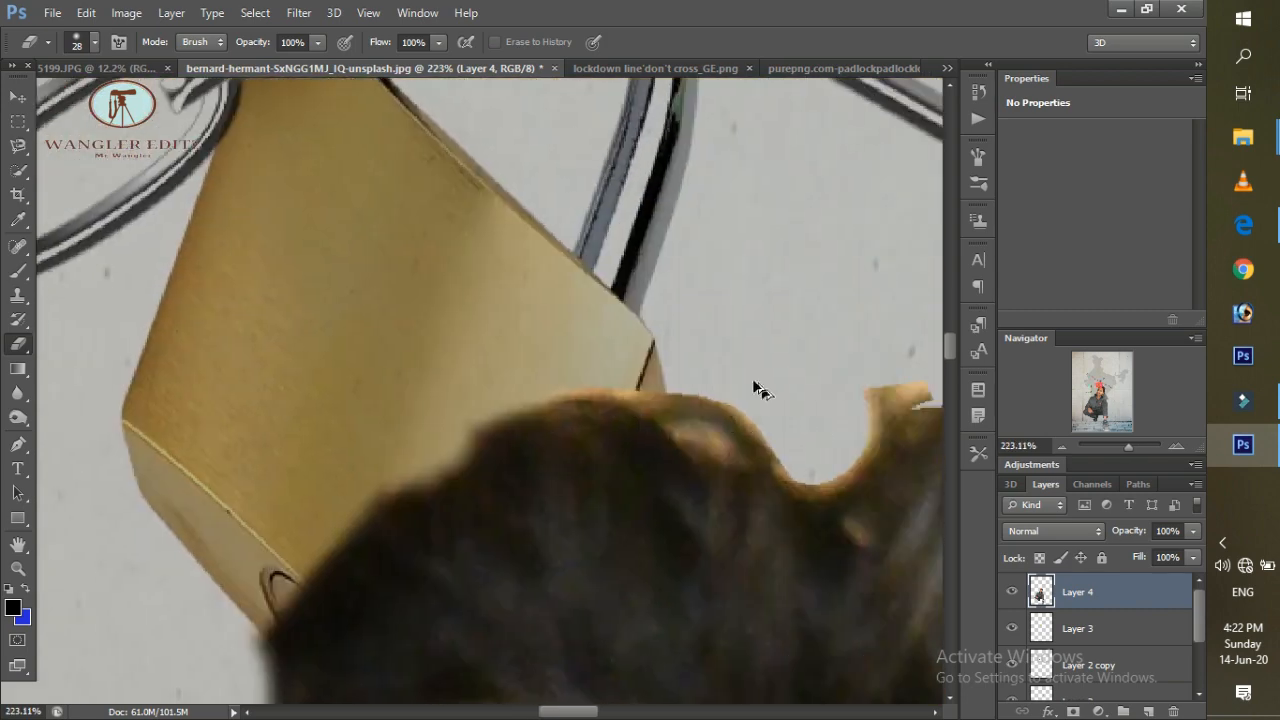
scroll(748, 383, "up", 4)
mouse_move(350, 420)
left_mouse_down()
mouse_move(614, 409)
mouse_move(854, 531)
mouse_move(650, 470)
mouse_move(580, 420)
mouse_move(192, 475)
left_mouse_up()
Erase the tan leftovers around the notch and the raised tuft on top of the hair.
scroll(370, 499, "right", 5)
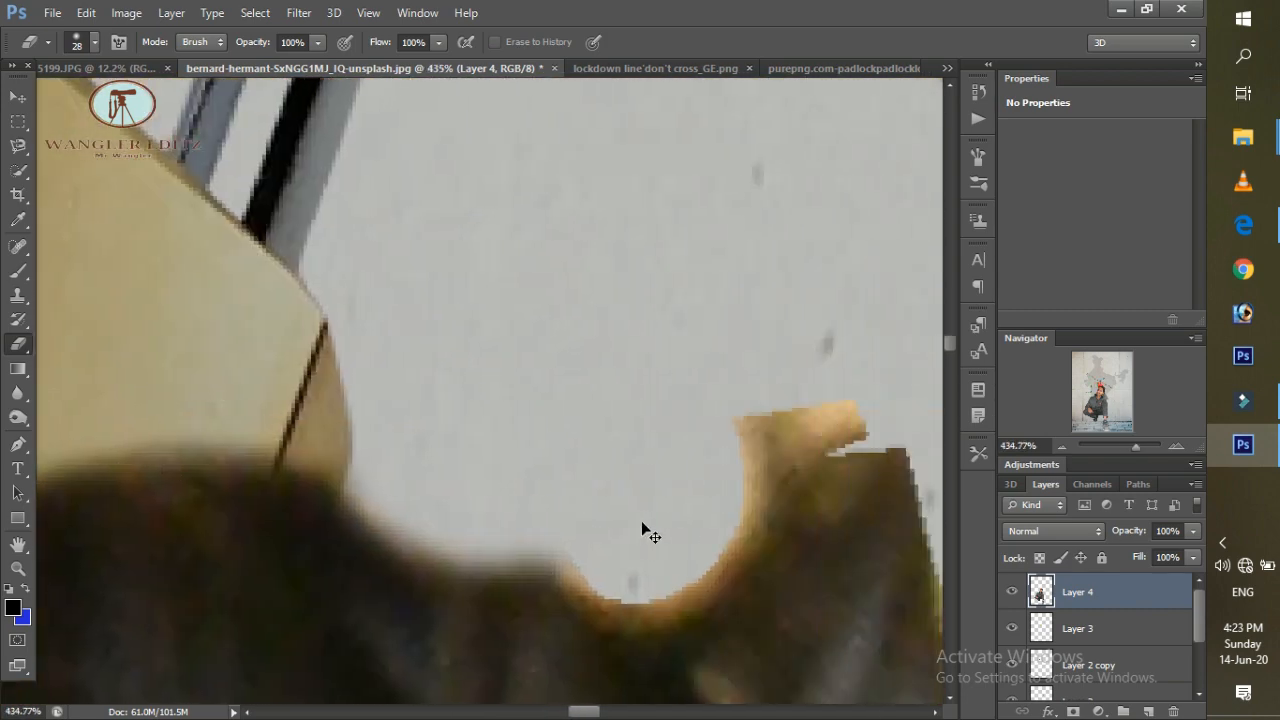
mouse_move(643, 529)
left_mouse_down()
mouse_move(616, 595)
mouse_move(715, 564)
mouse_move(752, 457)
mouse_move(790, 462)
left_mouse_up()
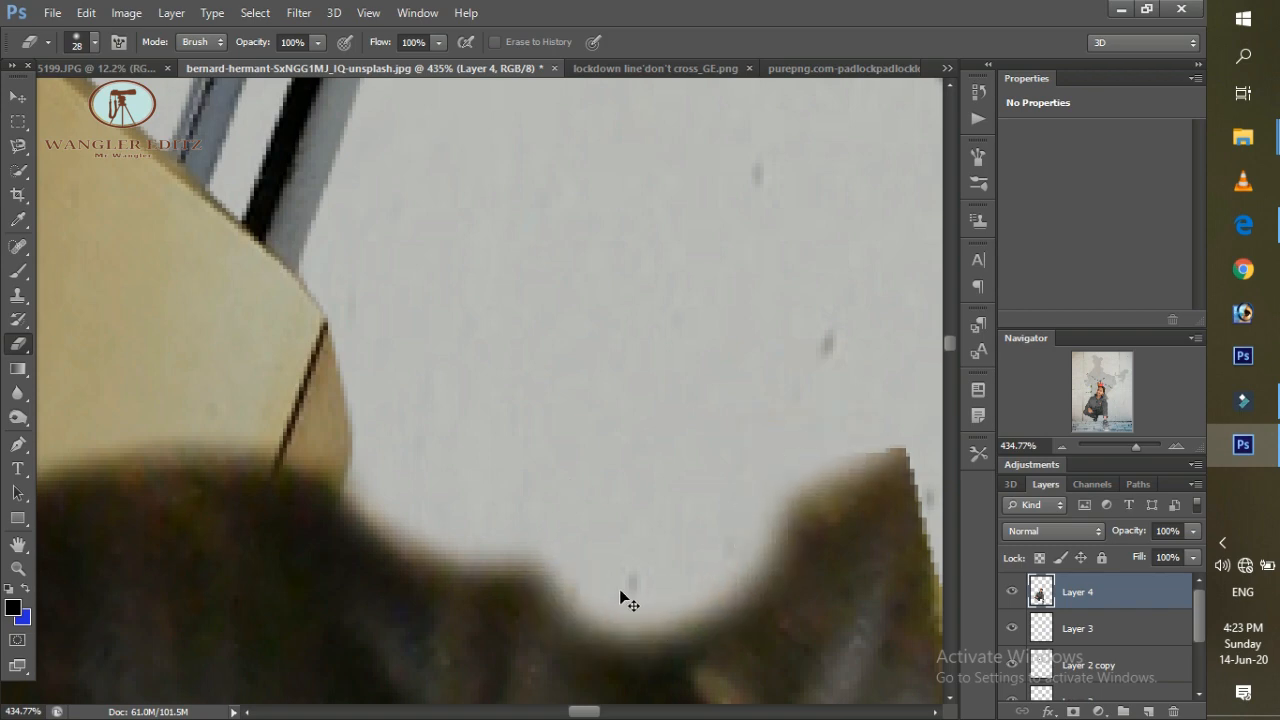
scroll(619, 592, "right", 5)
mouse_move(638, 427)
left_mouse_down()
mouse_move(755, 646)
mouse_move(760, 680)
left_mouse_up()
Erase the protruding tuft of hair to give the top of the head a smooth slope.
scroll(776, 328, "down", 6)
scroll(760, 340, "up", 6)
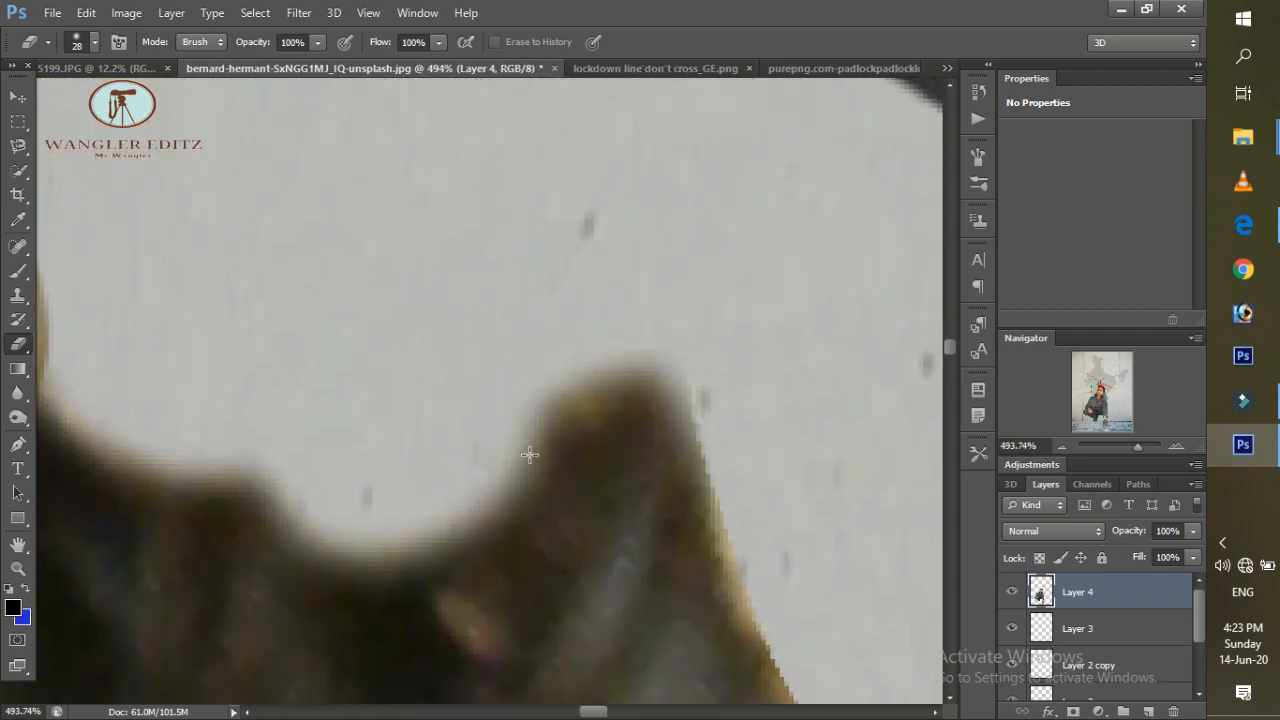
scroll(529, 455, "up", 3)
mouse_move(457, 528)
left_mouse_down()
mouse_move(448, 485)
mouse_move(506, 517)
left_mouse_up()
scroll(506, 517, "down", 5)
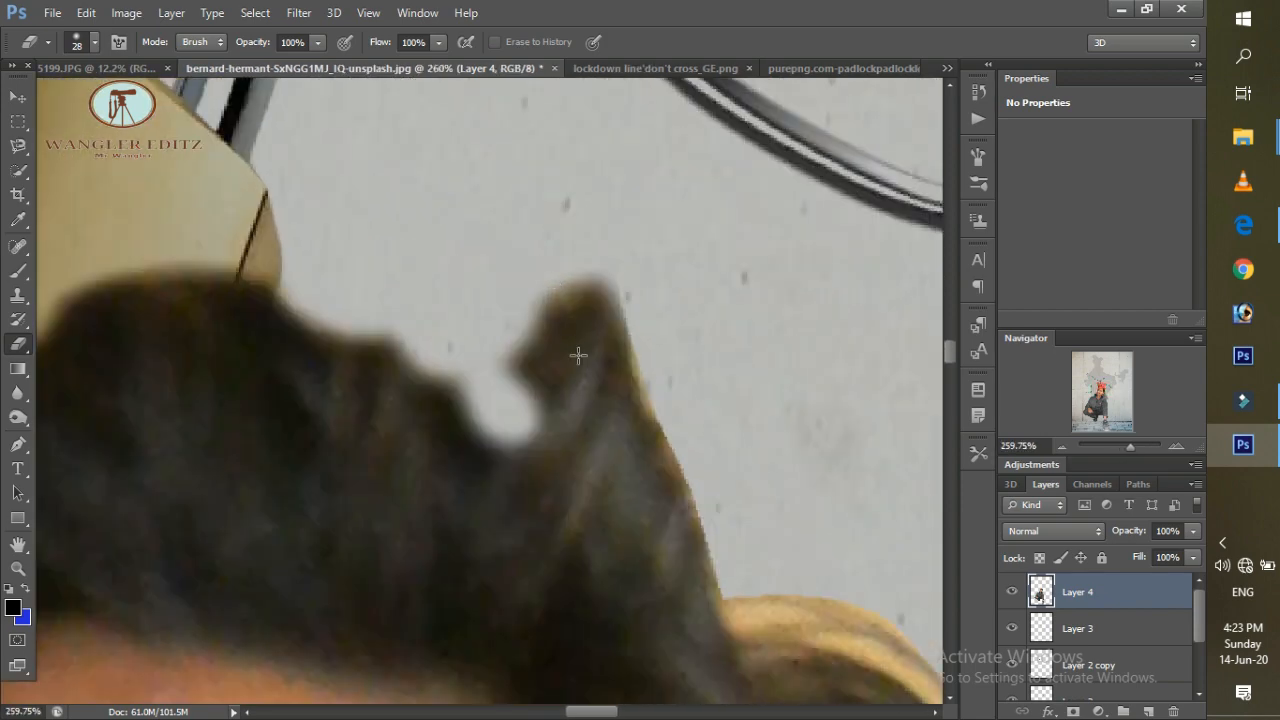
mouse_move(578, 355)
left_mouse_down()
mouse_move(612, 423)
mouse_move(465, 348)
mouse_move(526, 323)
mouse_move(670, 432)
left_mouse_up()
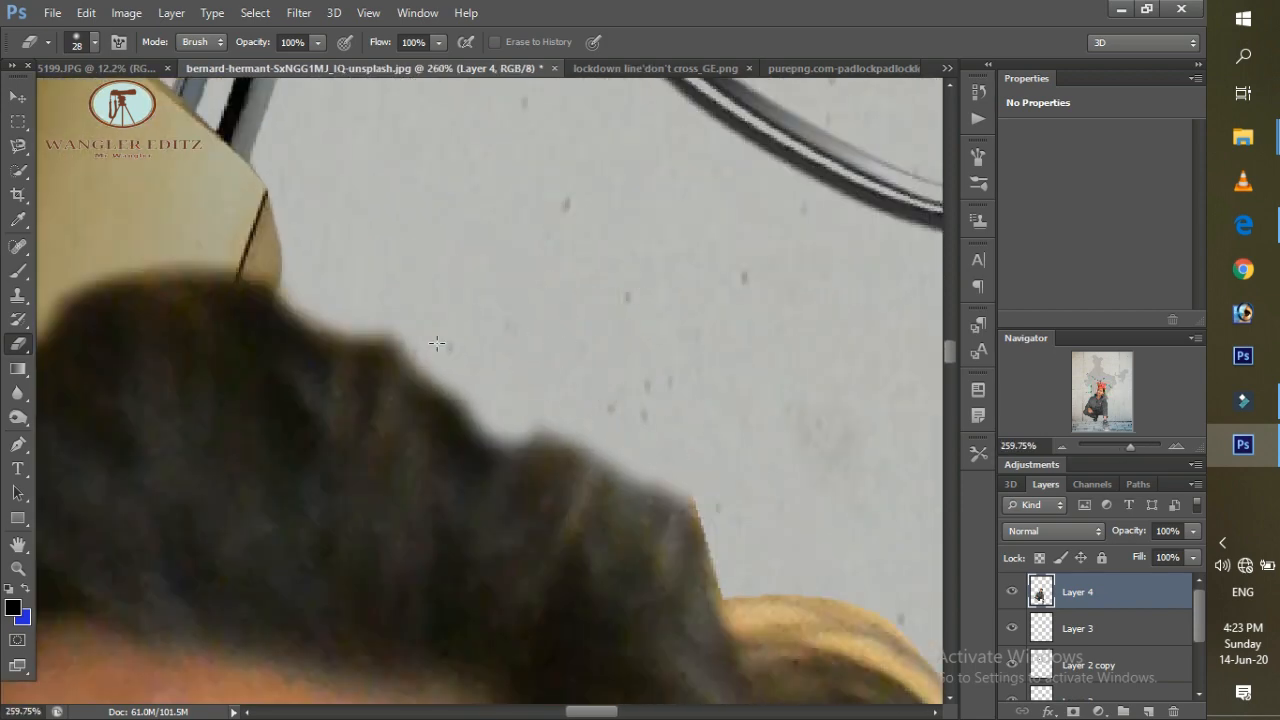
Erase the blond-coloured fringe along the outer edge of the curl at the back of the hair.
scroll(714, 331, "down", 3)
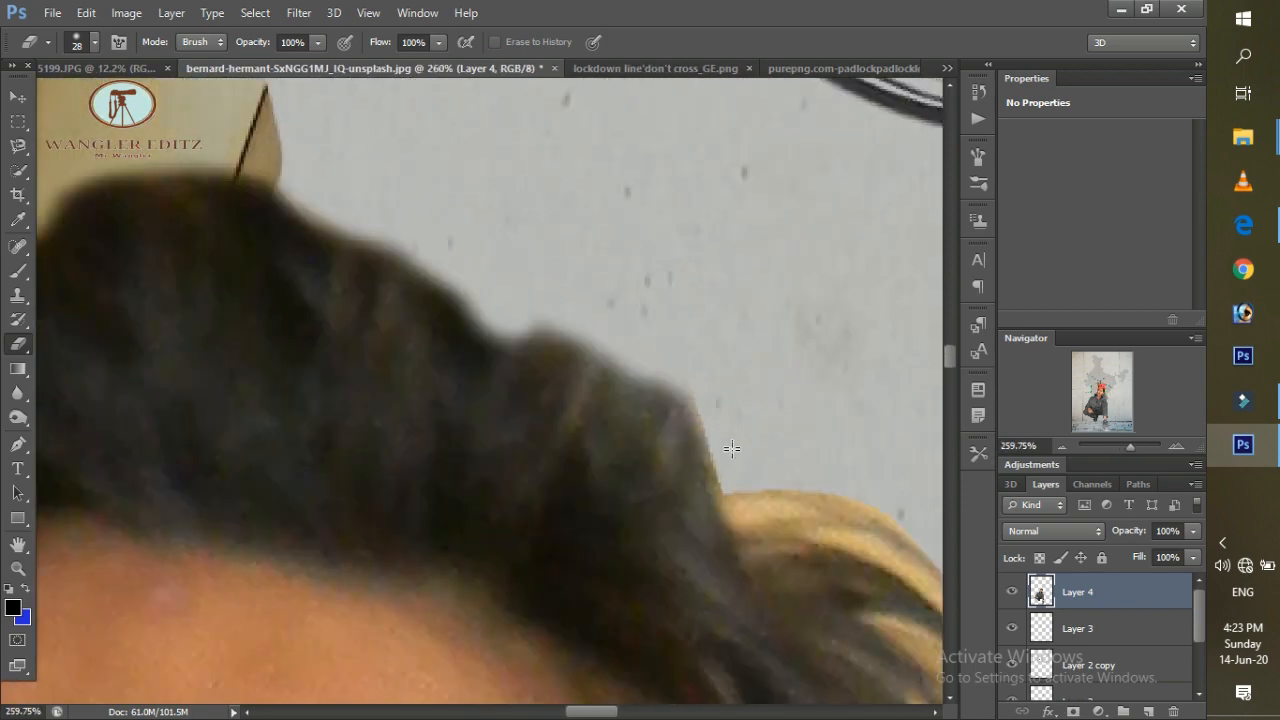
mouse_move(731, 448)
left_mouse_down()
mouse_move(739, 494)
mouse_move(859, 521)
left_mouse_up()
scroll(823, 507, "right", 7)
scroll(649, 463, "down", 3)
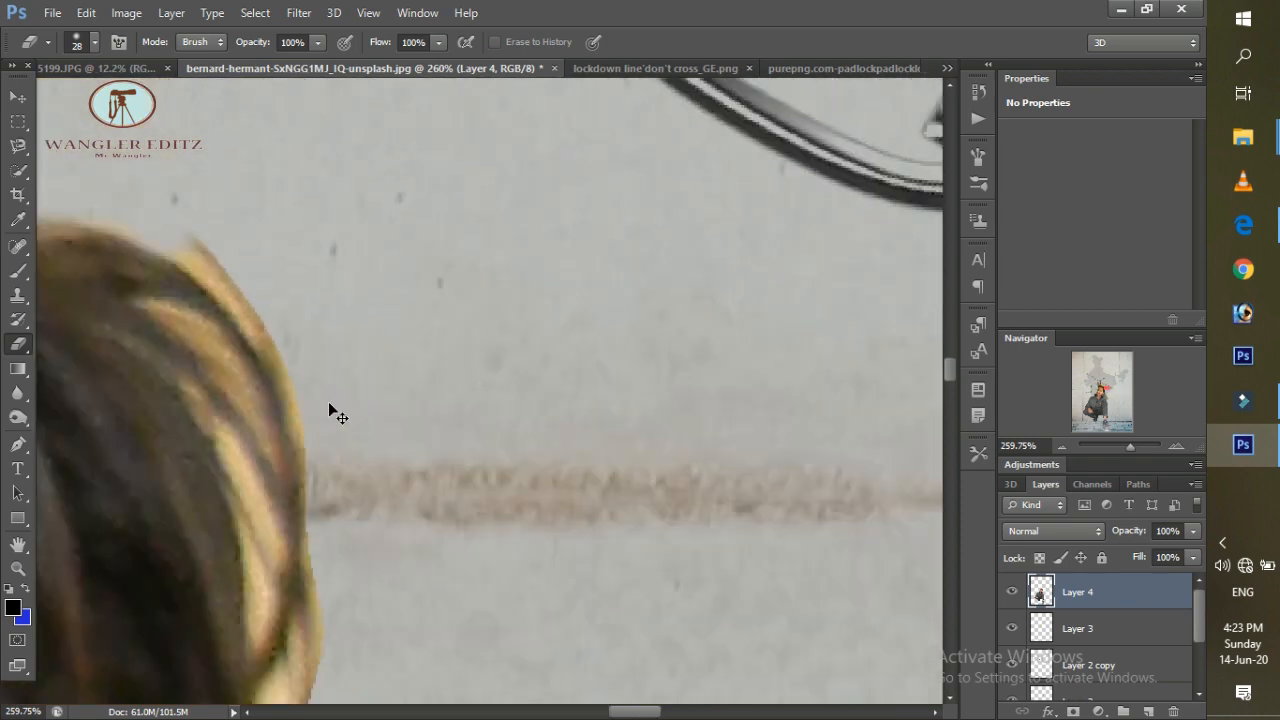
scroll(328, 403, "left", 2)
mouse_move(470, 327)
left_mouse_down()
mouse_move(531, 626)
mouse_move(522, 690)
left_mouse_up()
scroll(522, 600, "down", 6)
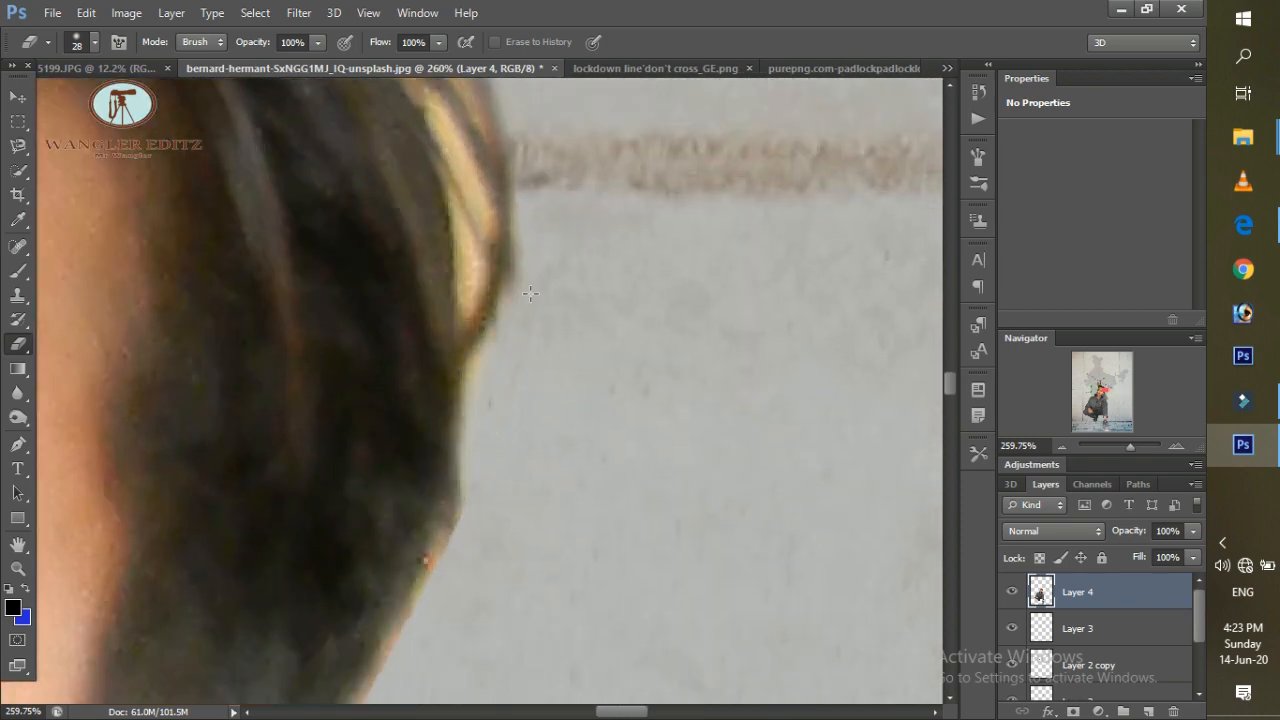
Erase the pale background patch enclosed between the hair strands in the lower part of the curl.
scroll(465, 172, "up", 4)
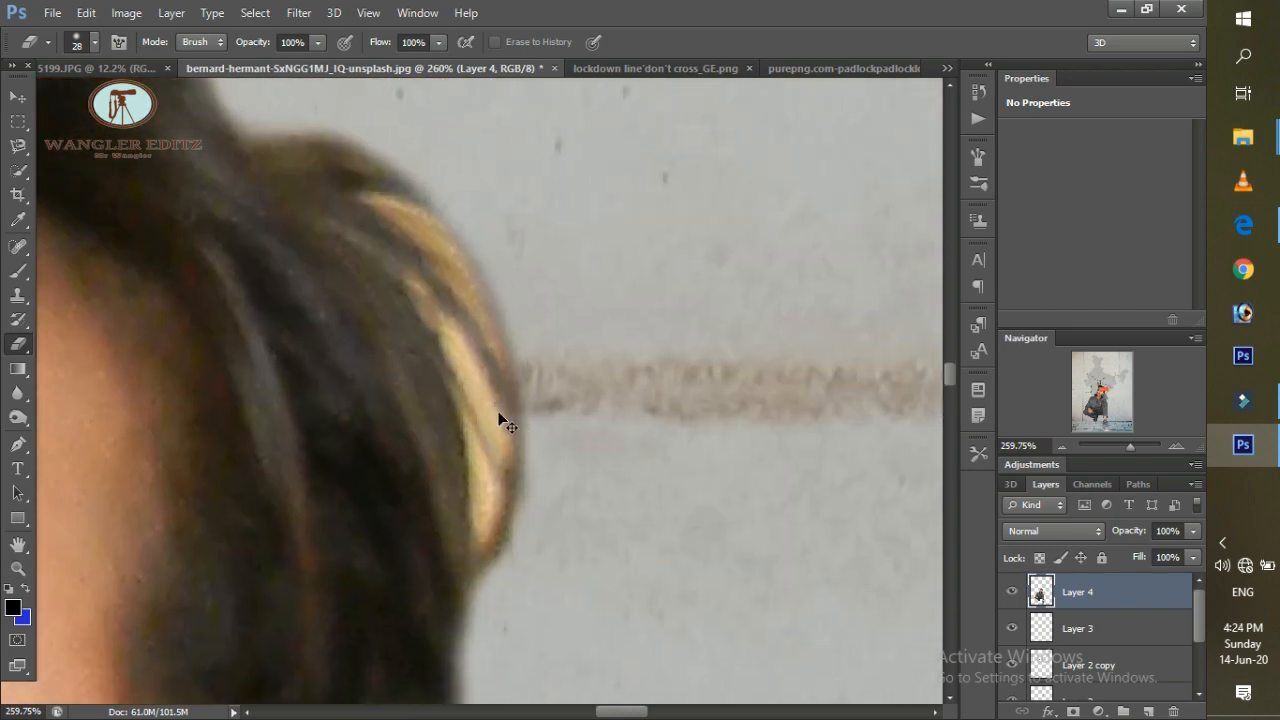
scroll(500, 420, "up", 8)
scroll(491, 440, "down", 6)
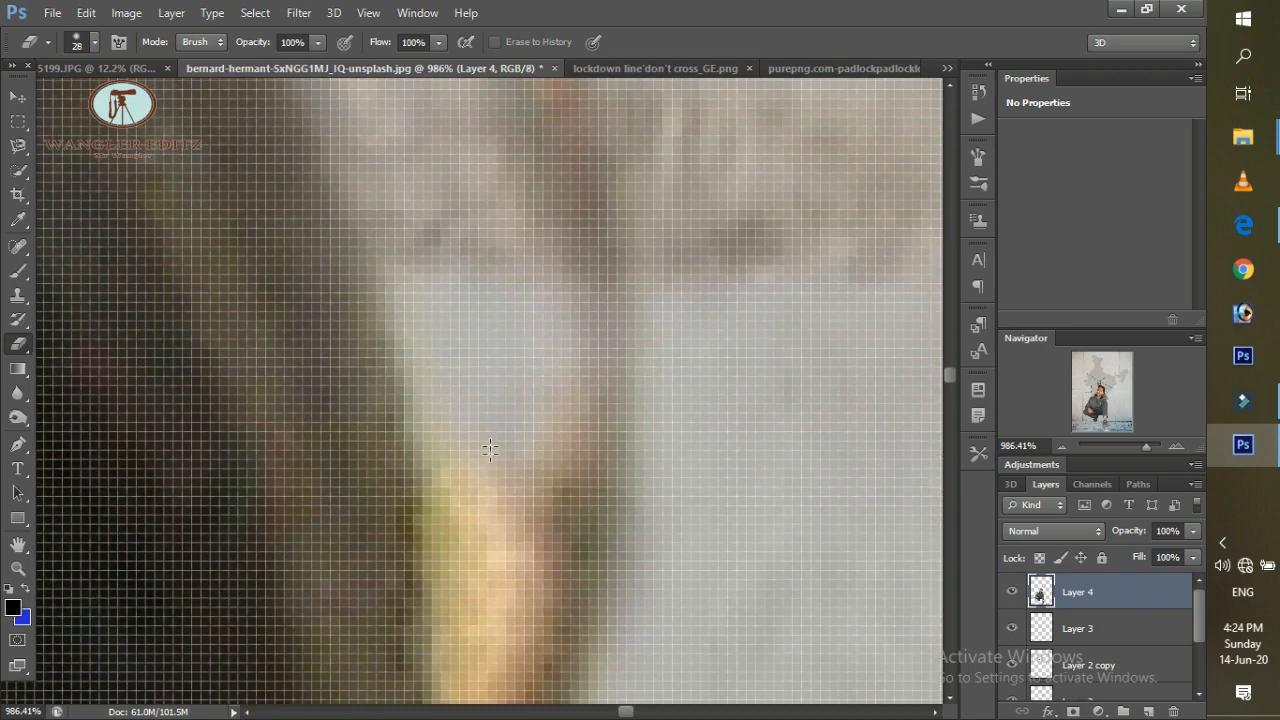
scroll(512, 400, "up", 2)
scroll(516, 422, "up", 4)
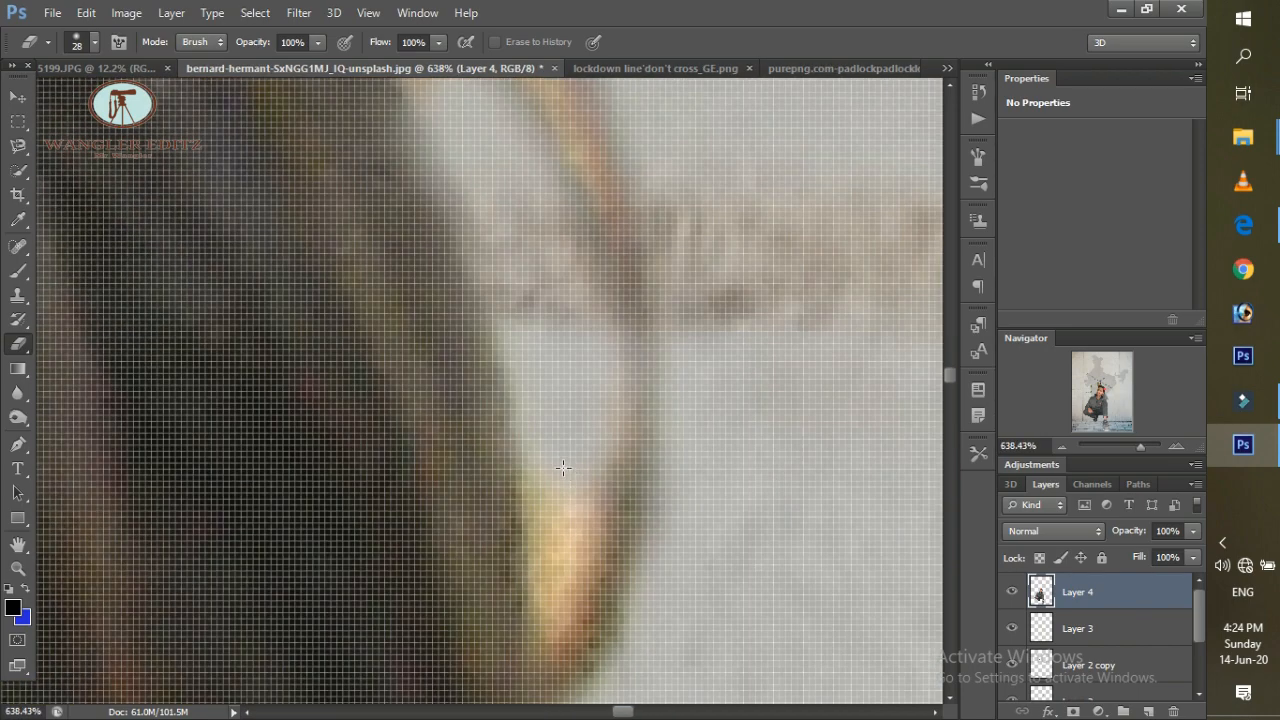
scroll(562, 450, "down", 4)
scroll(562, 310, "up", 2)
scroll(562, 310, "up", 1)
Set the Eraser size to 12 px and erase the tan streak between the upper strands of the curl.
right_click(563, 393)
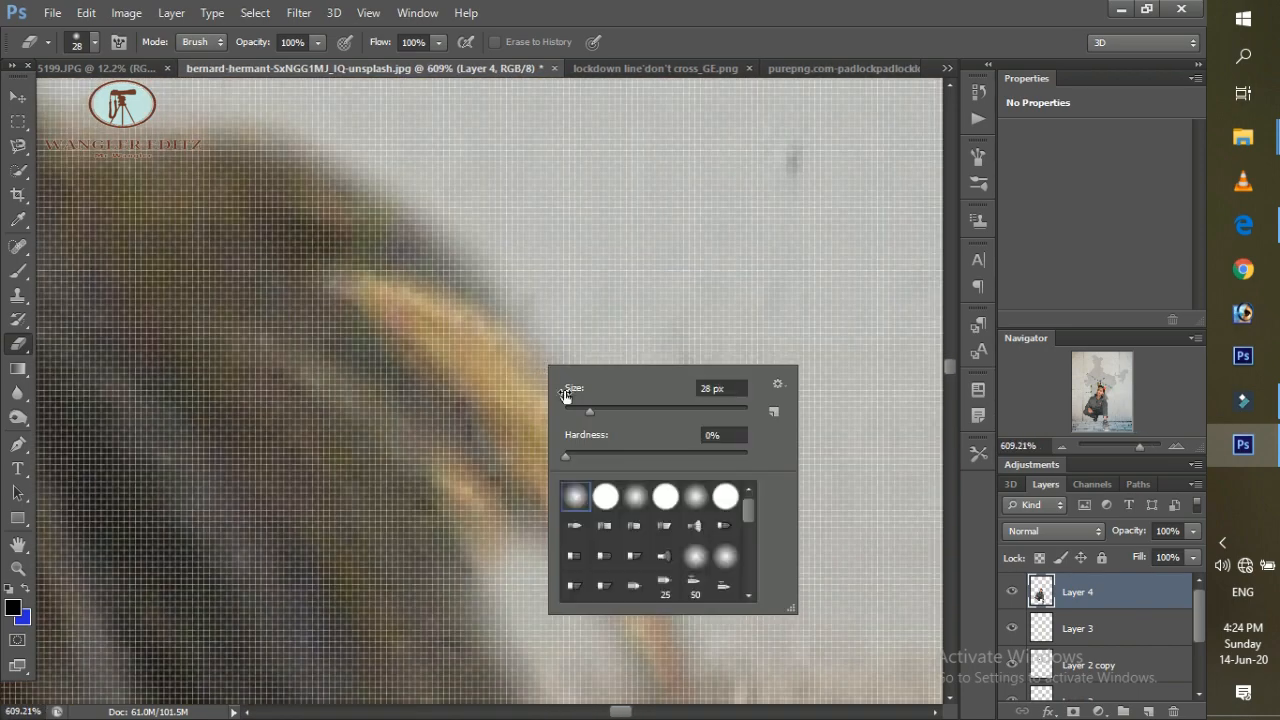
mouse_move(446, 350)
left_mouse_down()
mouse_move(508, 399)
mouse_move(441, 331)
mouse_move(574, 487)
mouse_move(597, 571)
mouse_move(574, 575)
mouse_move(507, 401)
mouse_move(593, 565)
left_mouse_up()
left_click_drag(488, 484, 512, 587)
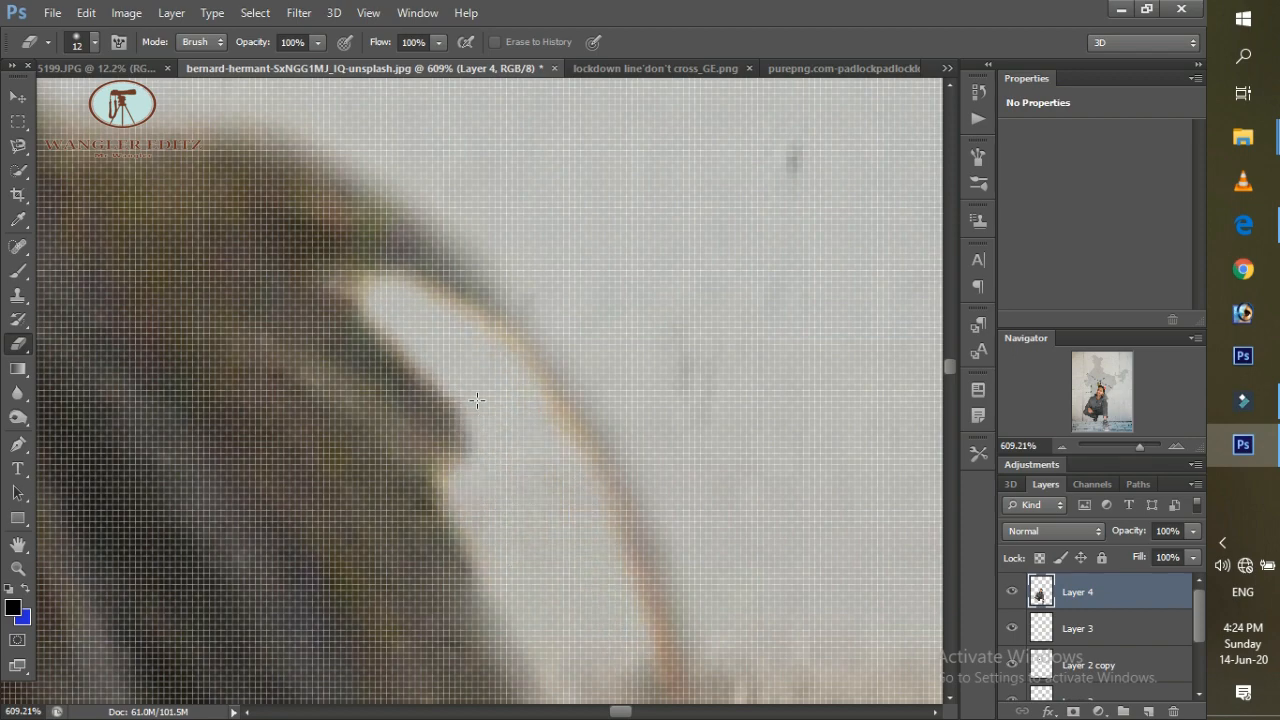
Erase the orange fringe along the upper edge of the raised hand and sleeve just behind the ear.
scroll(483, 390, "down", 5)
scroll(518, 405, "up", 2)
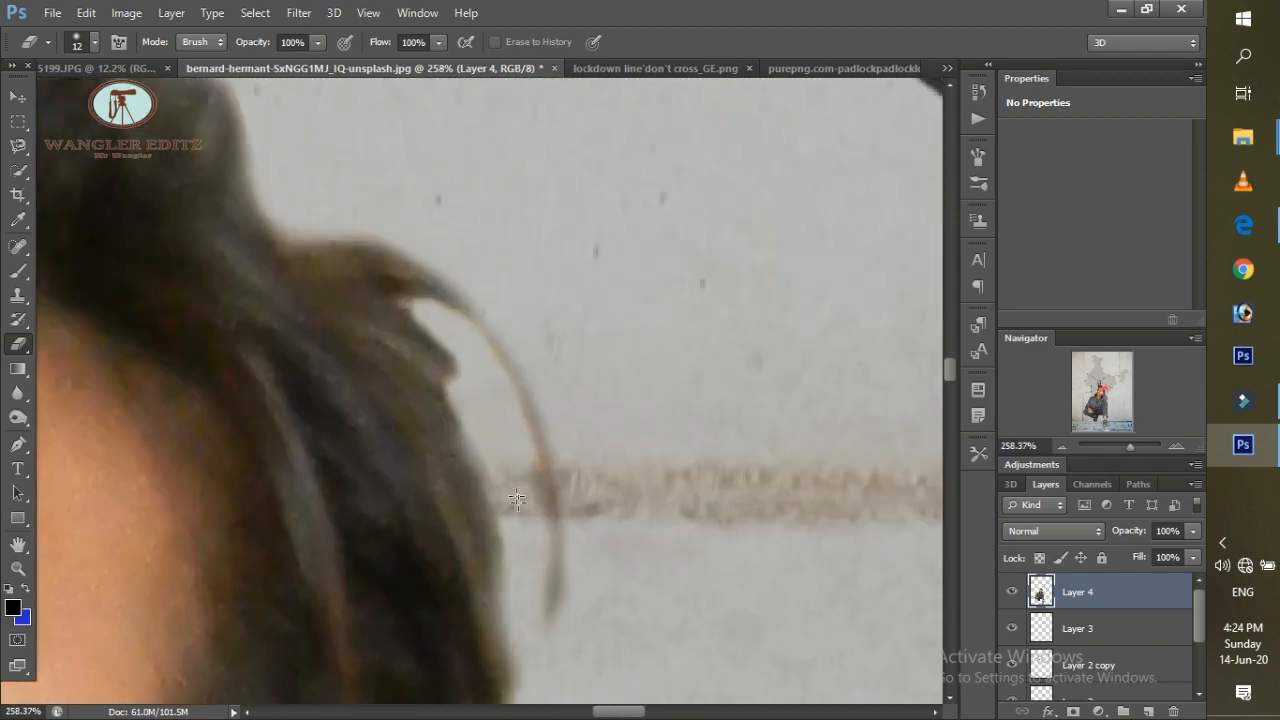
scroll(515, 506, "down", 8)
scroll(420, 590, "up", 3)
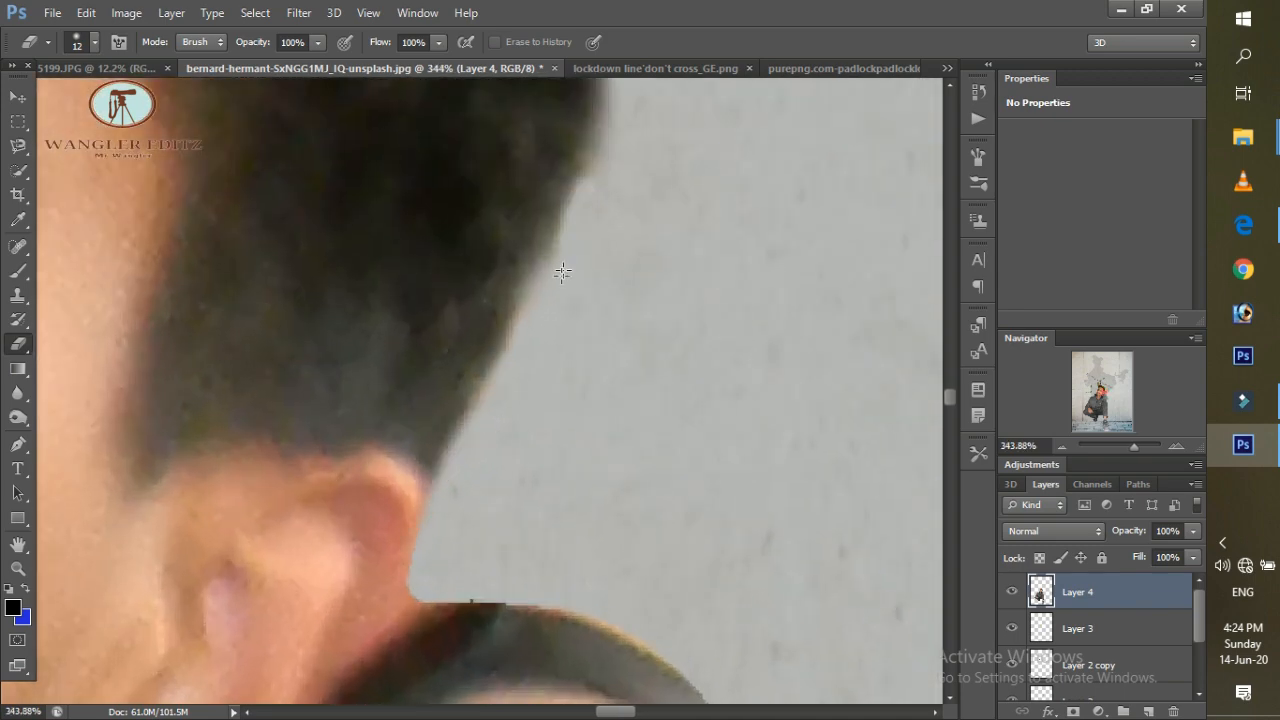
scroll(492, 483, "down", 2)
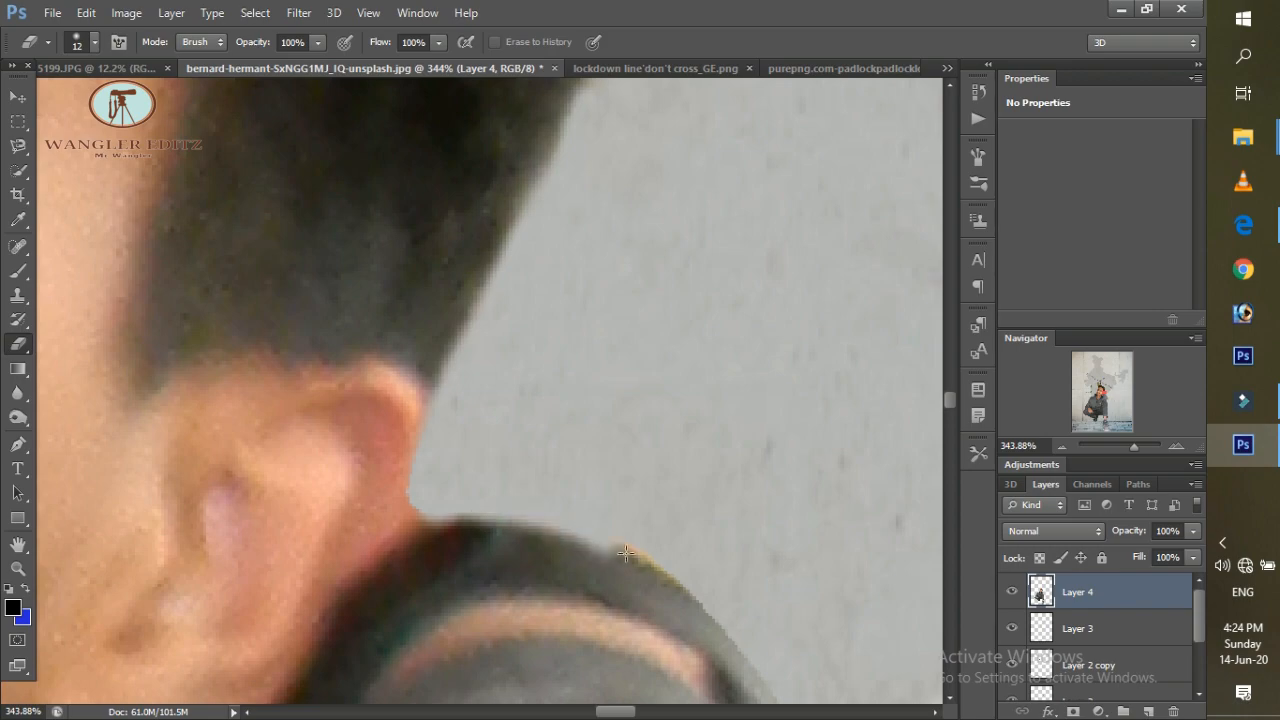
scroll(798, 622, "down", 4)
scroll(266, 571, "up", 6)
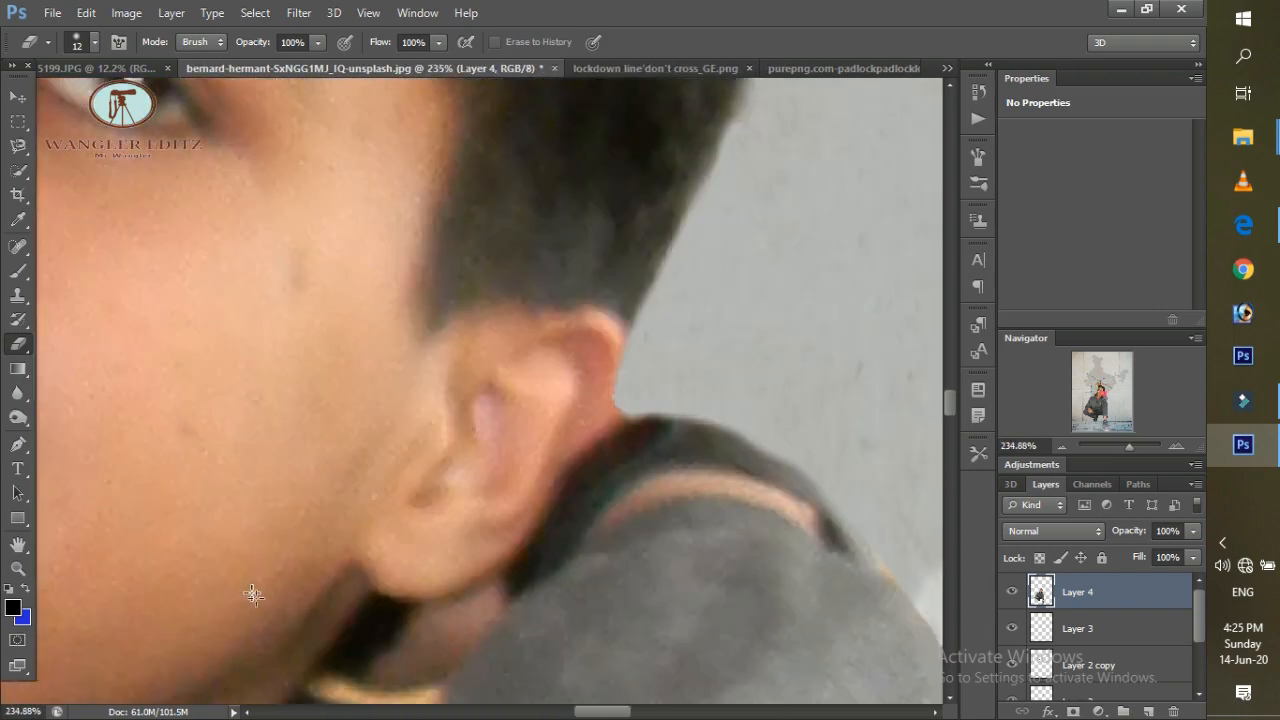
mouse_move(266, 571)
left_mouse_down()
mouse_move(557, 620)
mouse_move(286, 586)
mouse_move(420, 640)
left_mouse_up()
scroll(517, 456, "down", 3)
scroll(517, 456, "down", 15)
scroll(603, 418, "down", 10)
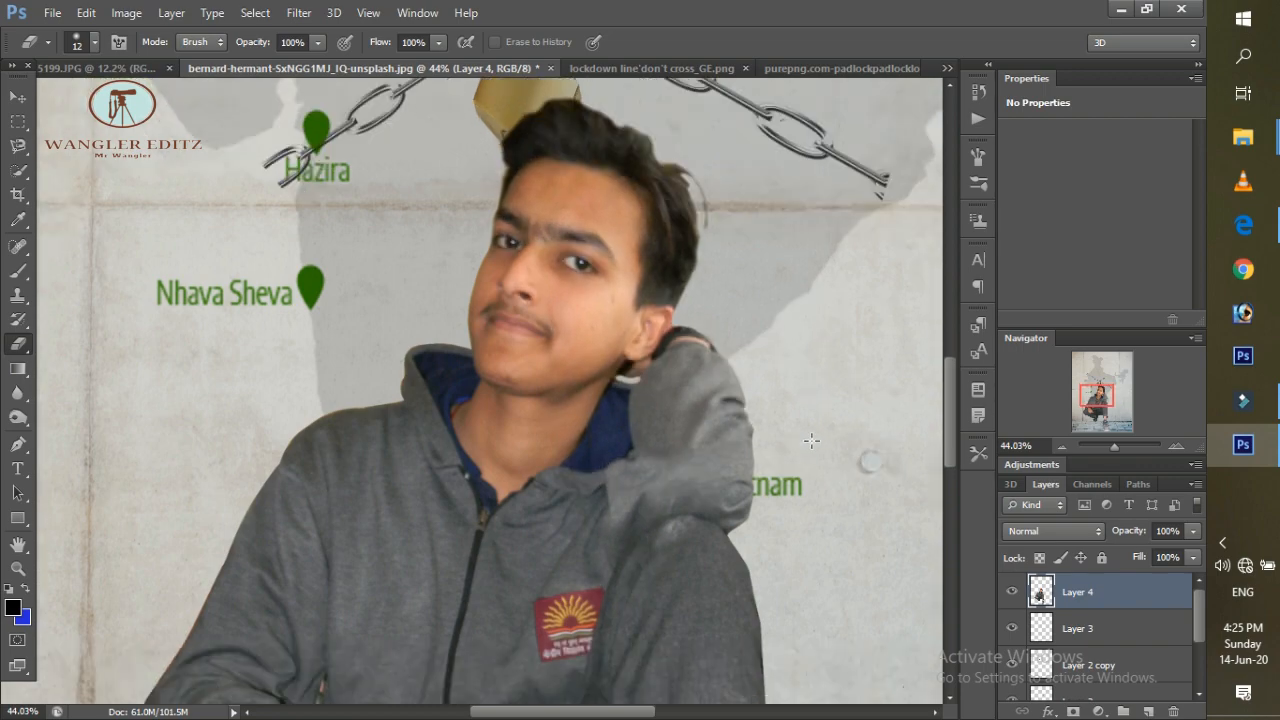
Set the Eraser size to 13 px and erase along the wrist and jacket edges around the dark gap between arm and torso.
scroll(536, 318, "up", 10)
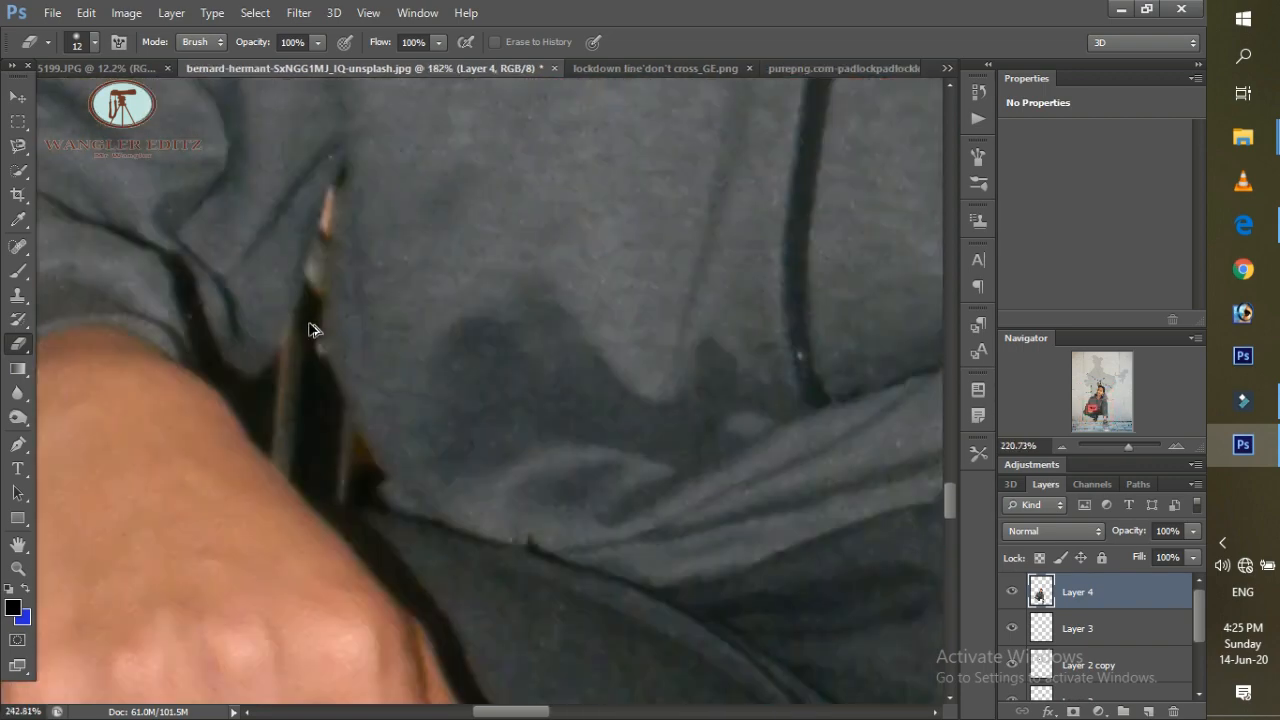
scroll(366, 220, "down", 2)
scroll(397, 191, "up", 2)
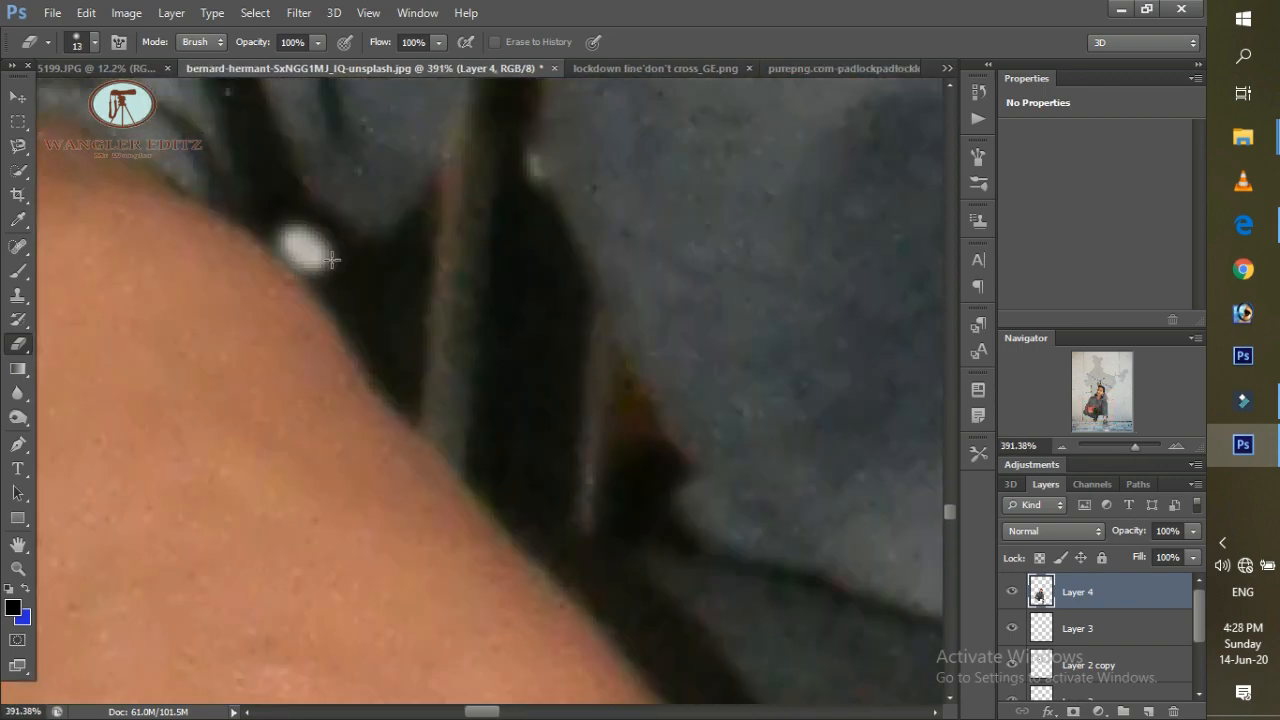
mouse_move(331, 260)
left_mouse_down()
mouse_move(437, 229)
mouse_move(333, 289)
mouse_move(314, 278)
mouse_move(537, 535)
mouse_move(600, 580)
left_mouse_up()
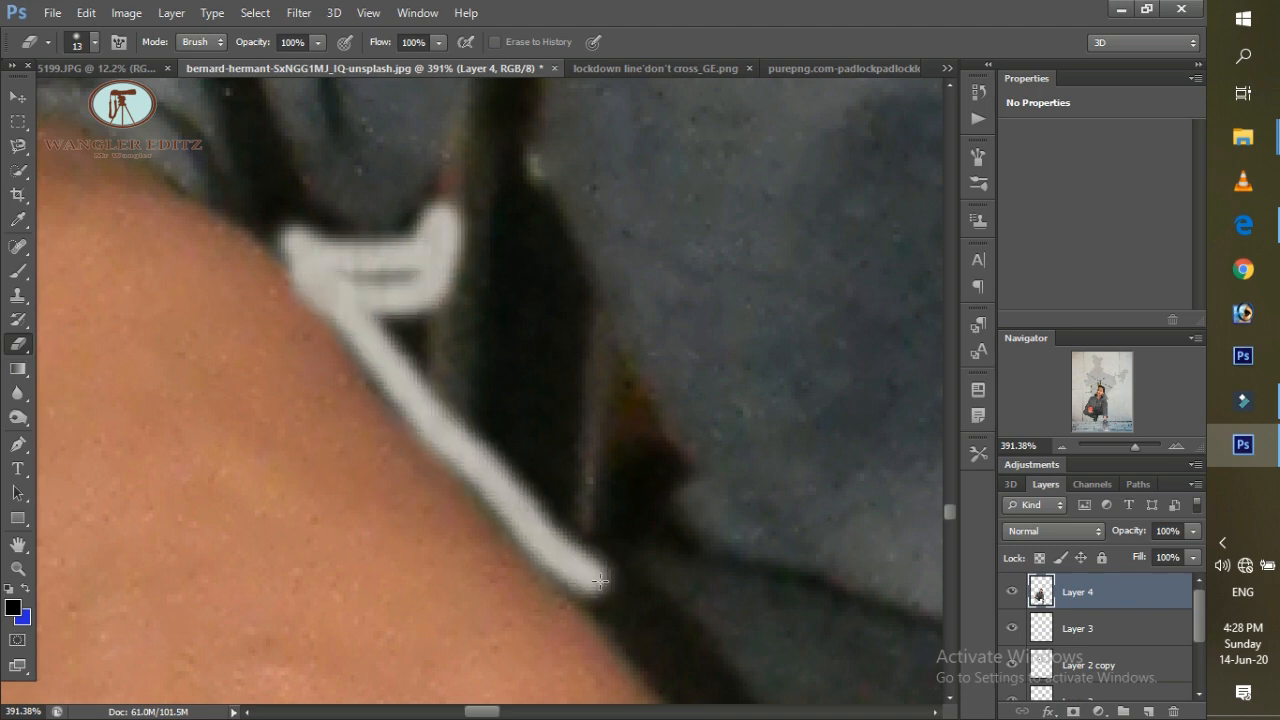
mouse_move(659, 490)
left_mouse_down()
mouse_move(652, 441)
mouse_move(518, 145)
left_mouse_up()
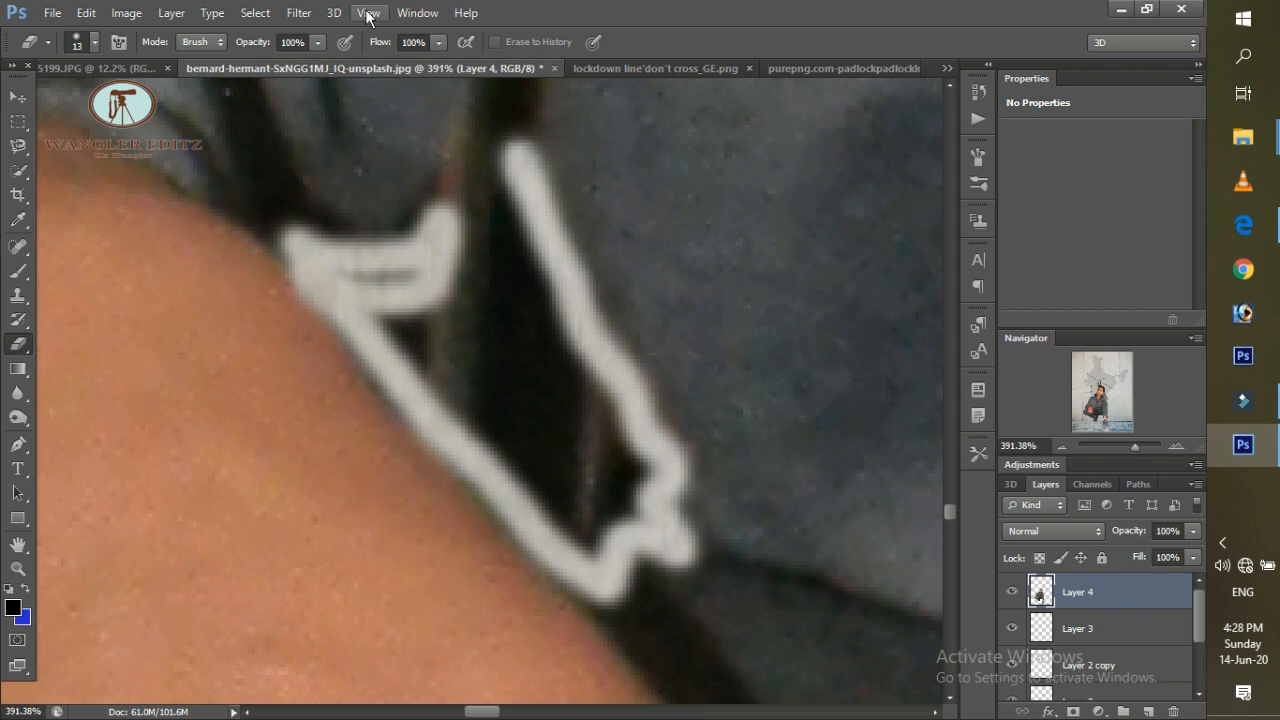
Erase the leftover background in the narrow upper part of the arm gap, up to its pointed tip between sleeve and jacket.
scroll(531, 183, "up", 5)
mouse_move(538, 188)
left_mouse_down()
mouse_move(519, 480)
mouse_move(519, 302)
mouse_move(452, 470)
left_mouse_up()
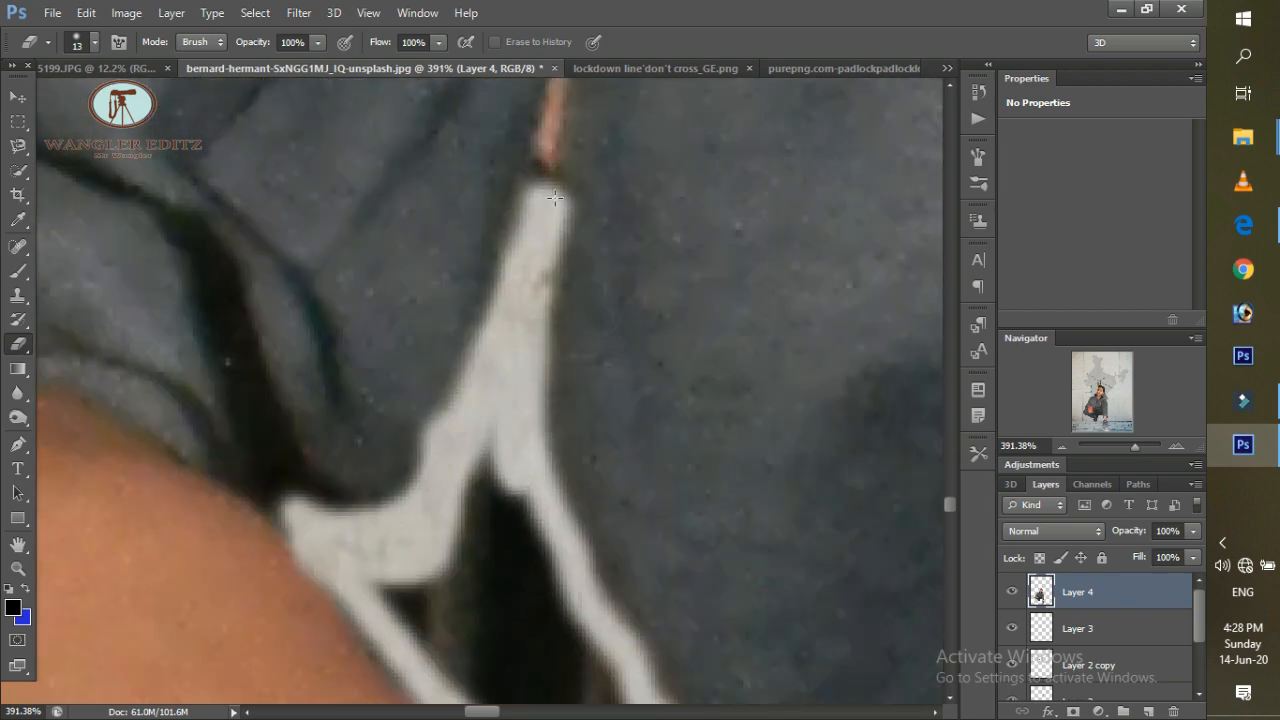
scroll(556, 205, "up", 10)
mouse_move(585, 218)
left_mouse_down()
mouse_move(543, 625)
mouse_move(564, 521)
left_mouse_up()
scroll(545, 590, "down", 2)
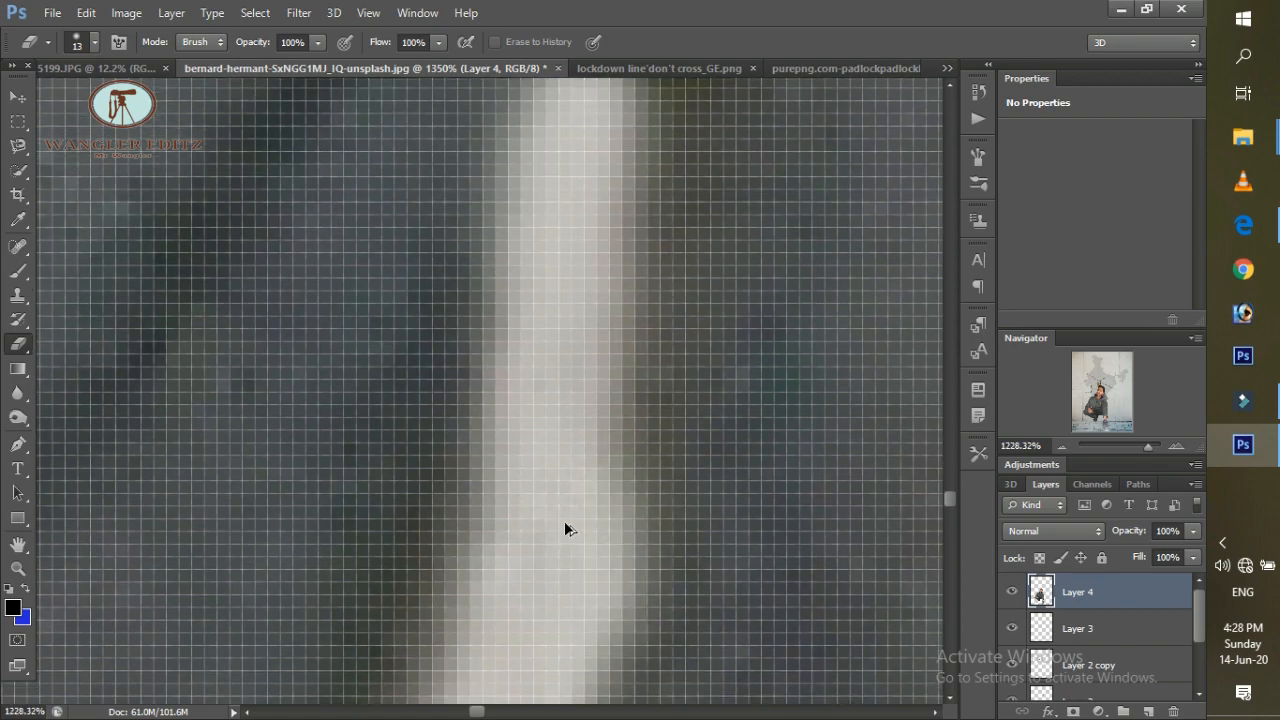
scroll(564, 521, "down", 3)
mouse_move(674, 260)
left_mouse_down()
mouse_move(663, 251)
mouse_move(591, 409)
left_mouse_up()
scroll(590, 519, "down", 5)
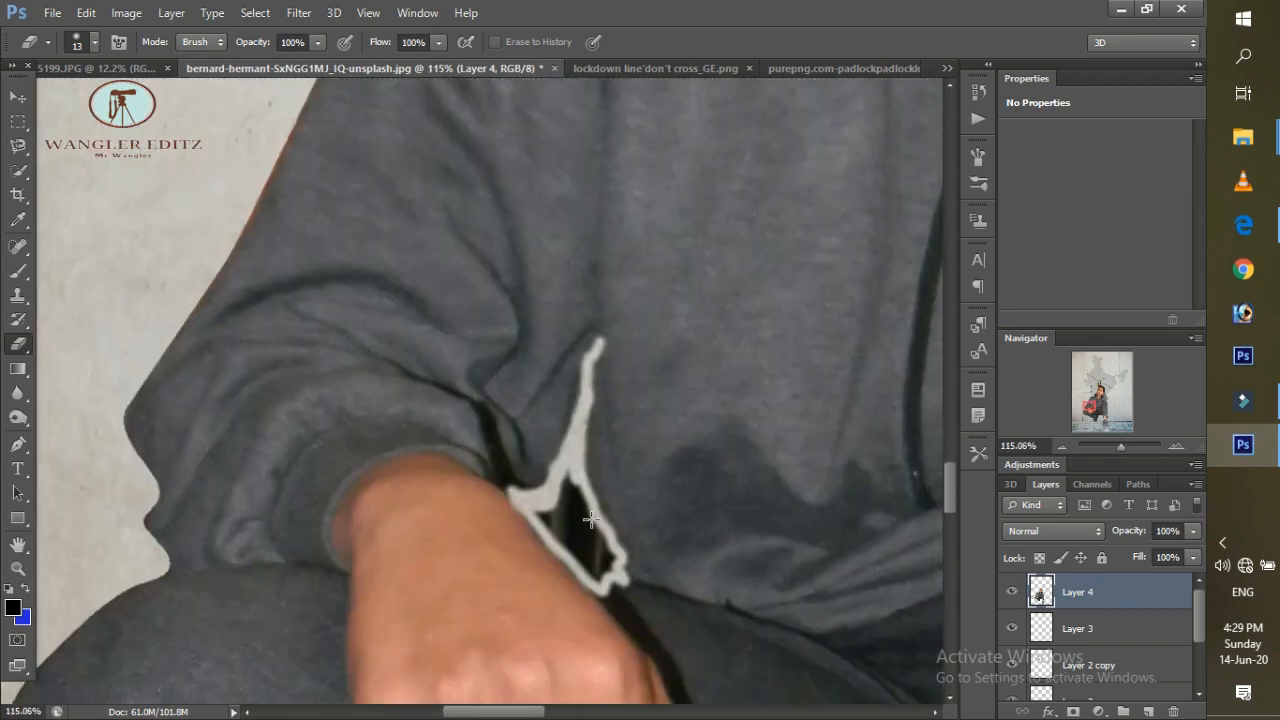
Set the Eraser size to 19 px and clear the remaining dark area inside the gap between arm and torso.
scroll(591, 519, "up", 5)
mouse_move(545, 330)
left_mouse_down()
mouse_move(503, 480)
mouse_move(532, 517)
mouse_move(588, 520)
left_mouse_up()
right_click(532, 517)
mouse_move(546, 418)
left_mouse_down()
mouse_move(591, 537)
mouse_move(421, 488)
left_mouse_up()
mouse_move(441, 580)
left_mouse_down()
mouse_move(544, 538)
mouse_move(625, 640)
left_mouse_up()
scroll(557, 430, "down", 2)
mouse_move(535, 502)
left_mouse_down()
mouse_move(615, 578)
mouse_move(671, 546)
left_mouse_up()
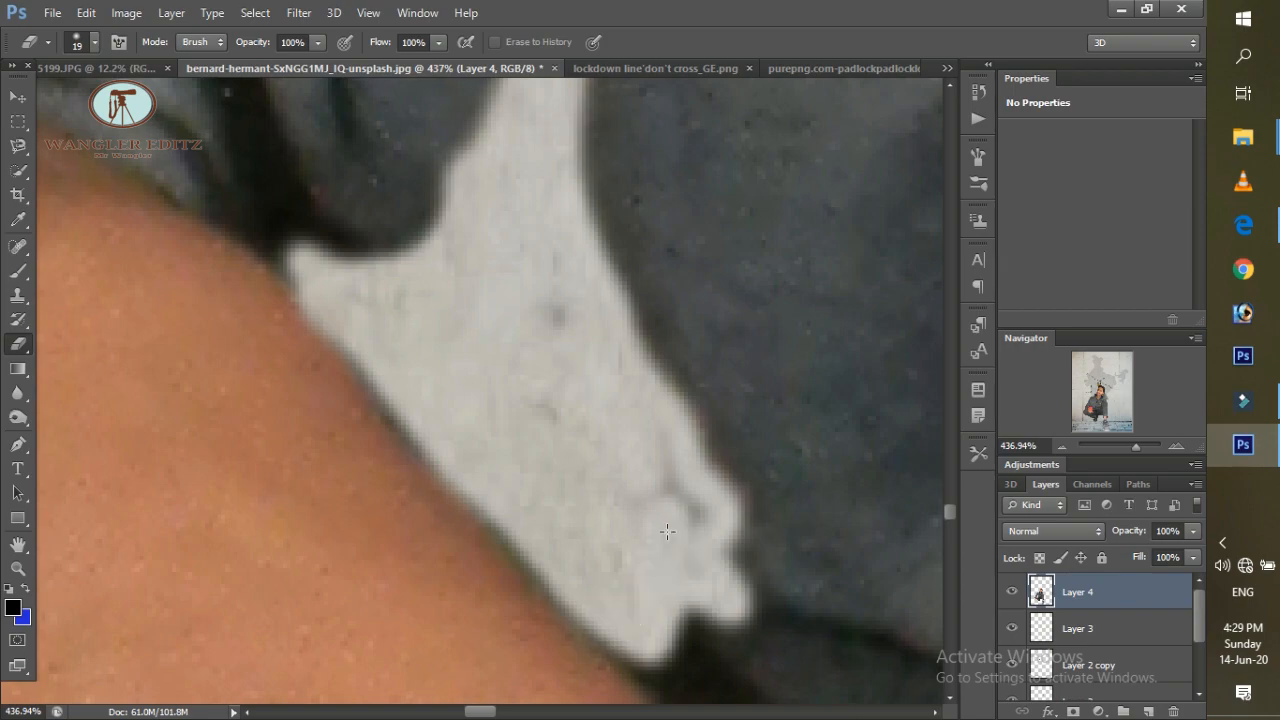
scroll(545, 280, "down", 6)
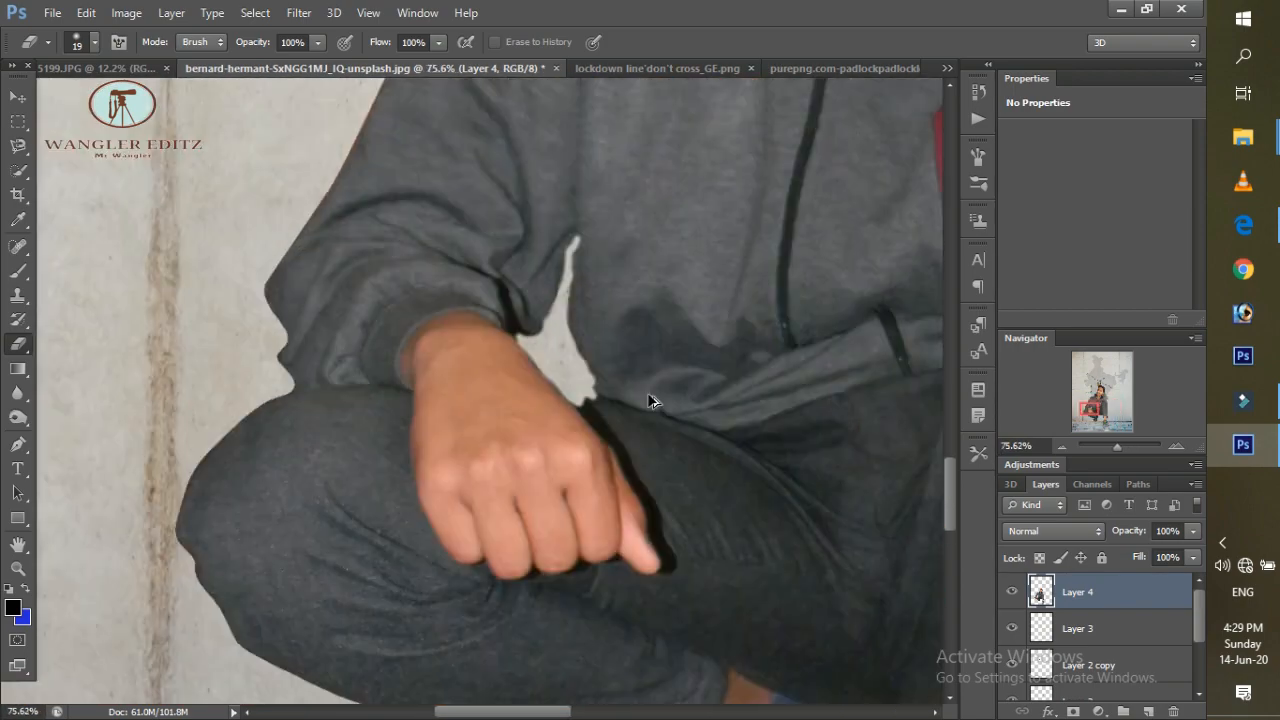
scroll(651, 400, "up", 6)
scroll(516, 472, "down", 8)
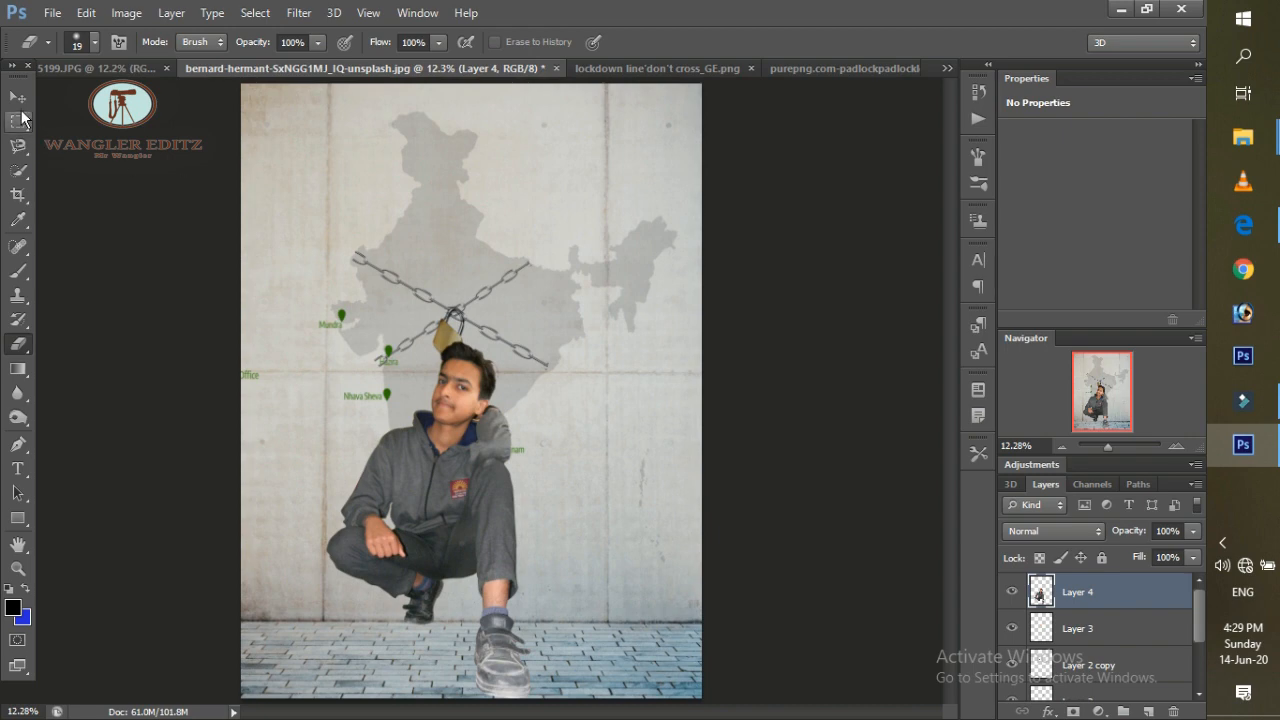
Enlarge the young man to 109.13% width and 112.82% height, keeping him crouching in front of the padlock.
left_click(18, 96)
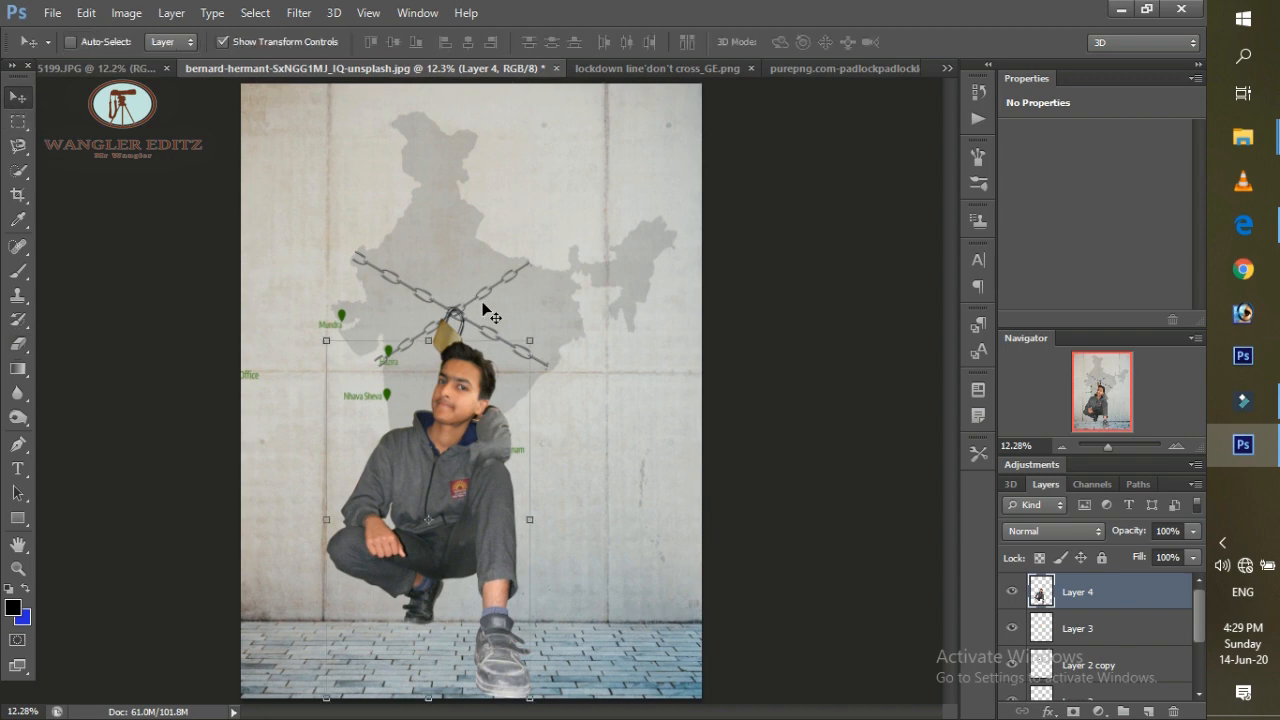
left_click_drag(528, 344, 548, 294)
left_click_drag(502, 370, 502, 401)
scroll(532, 338, "up", 5)
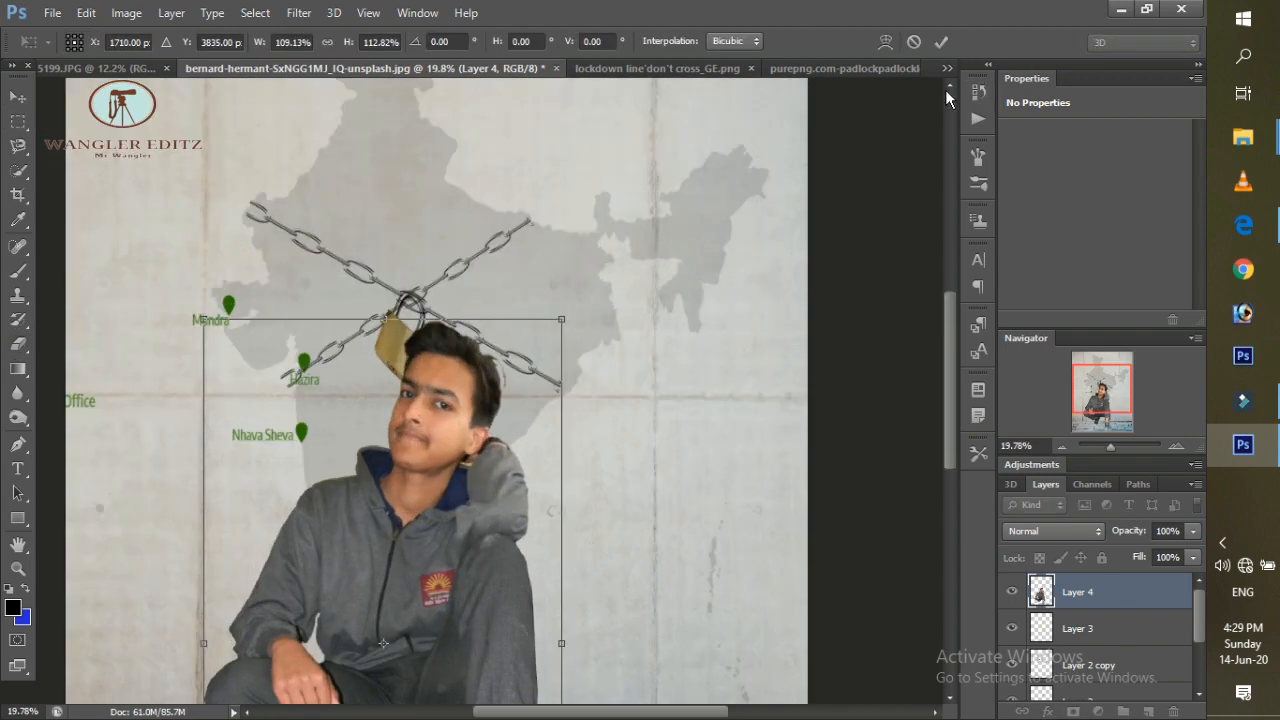
left_click(941, 42)
scroll(609, 323, "down", 6)
mouse_move(539, 508)
left_mouse_down()
mouse_move(557, 516)
mouse_move(539, 514)
left_mouse_up()
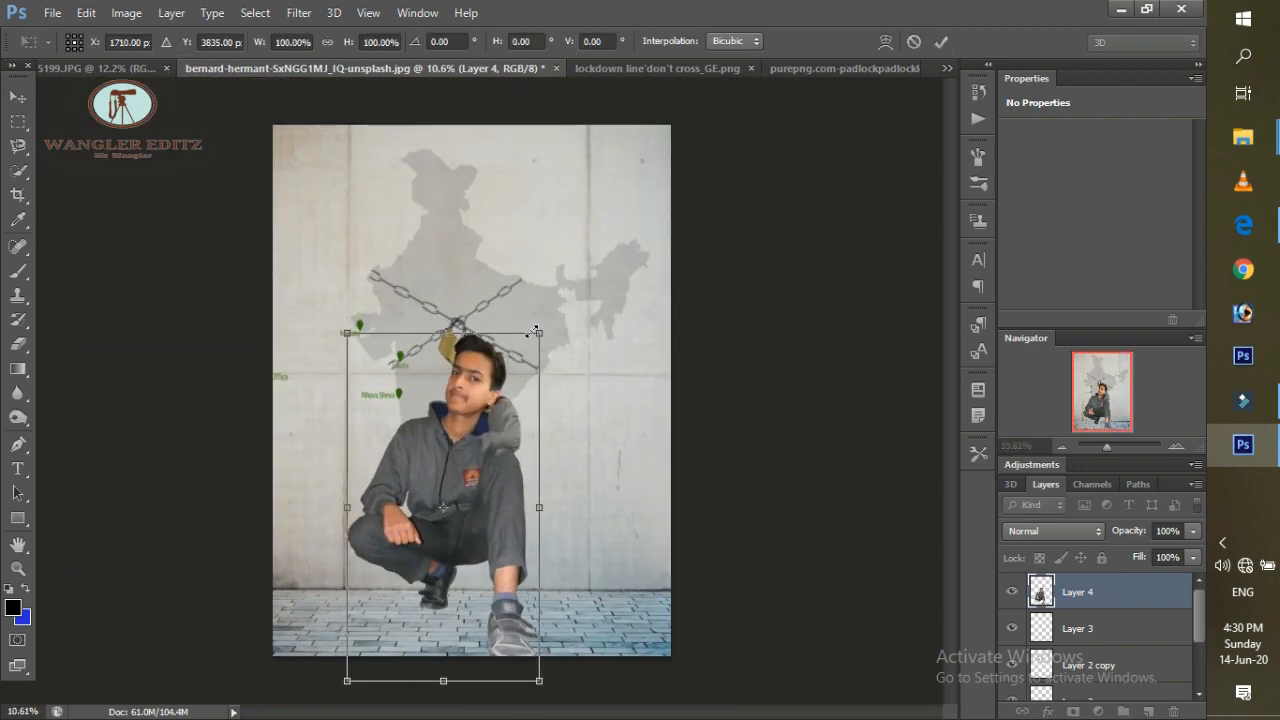
left_click_drag(538, 332, 537, 333)
left_click(941, 42)
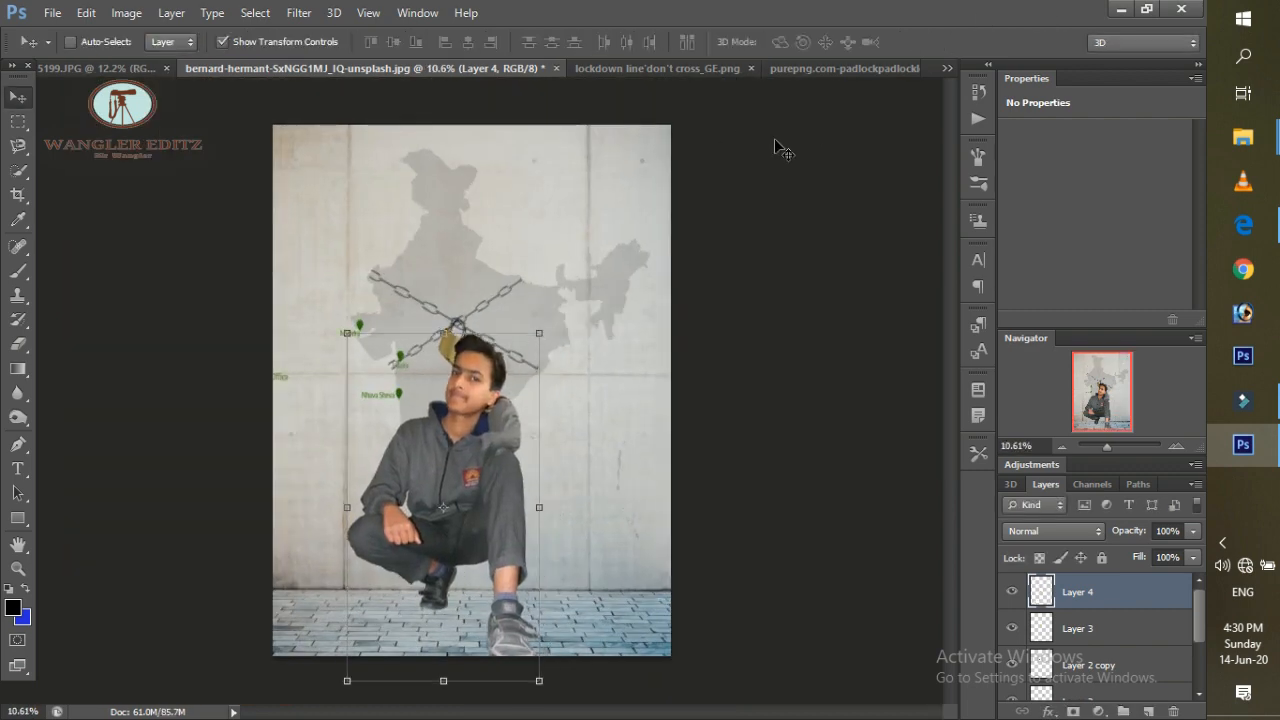
Close the padlock image and copy the yellow LOCKDOWN COVID-19 tape from its own file into the wall composite.
left_click(688, 73)
left_click(770, 68)
left_click(918, 69)
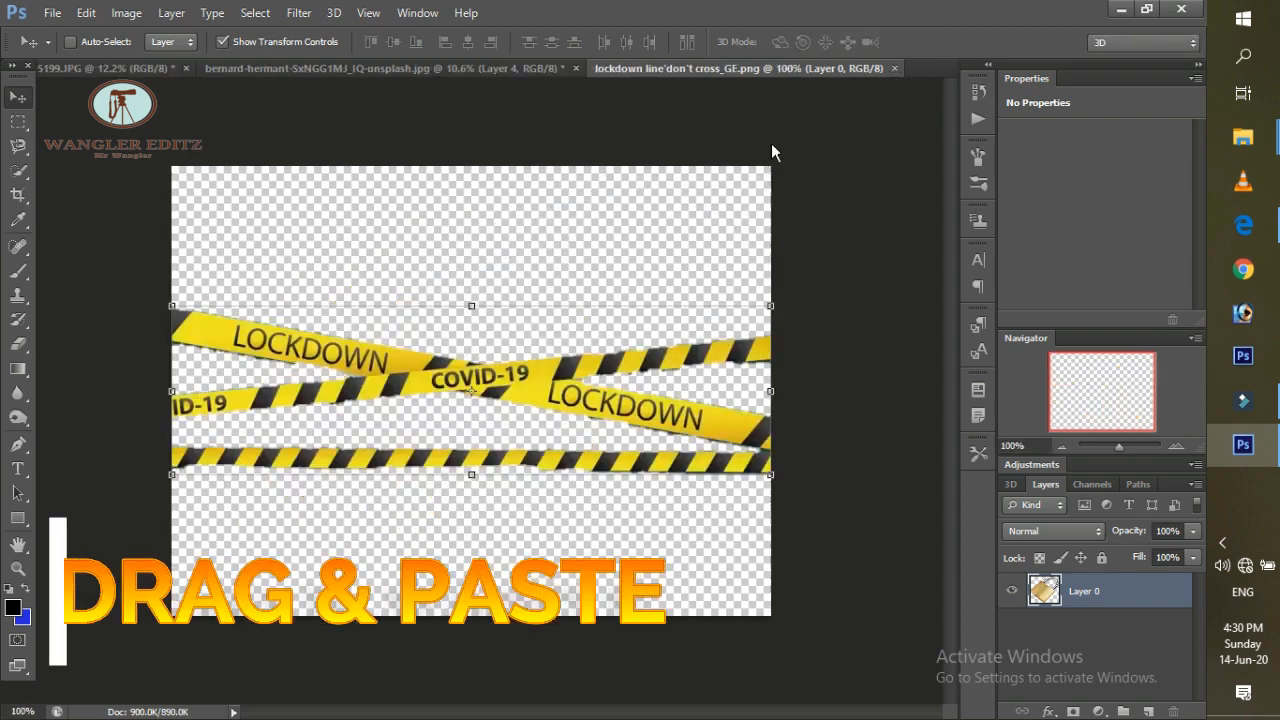
left_click_drag(624, 405, 652, 608)
Scale the tape to 625% width and 719.34% height so it spans the full canvas width in front of the man's legs.
left_click_drag(421, 507, 274, 508)
left_click_drag(651, 507, 671, 482)
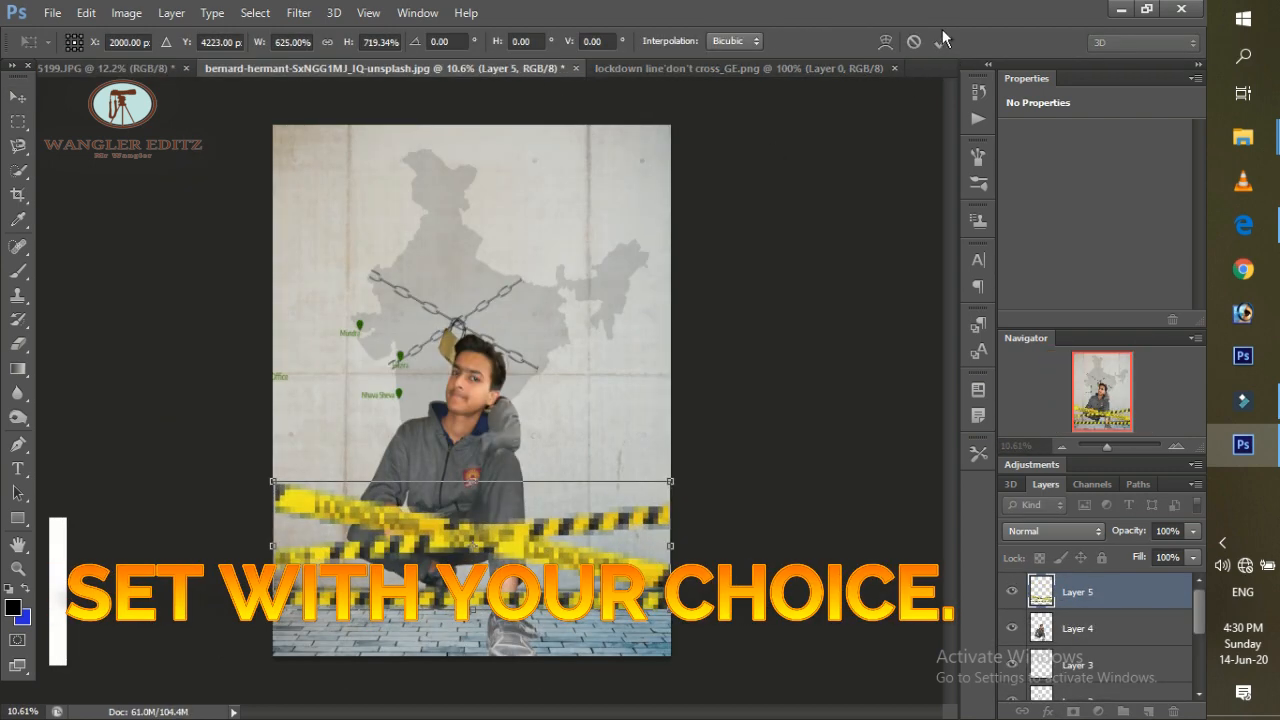
left_click(943, 38)
scroll(555, 391, "up", 2)
scroll(731, 369, "down", 3)
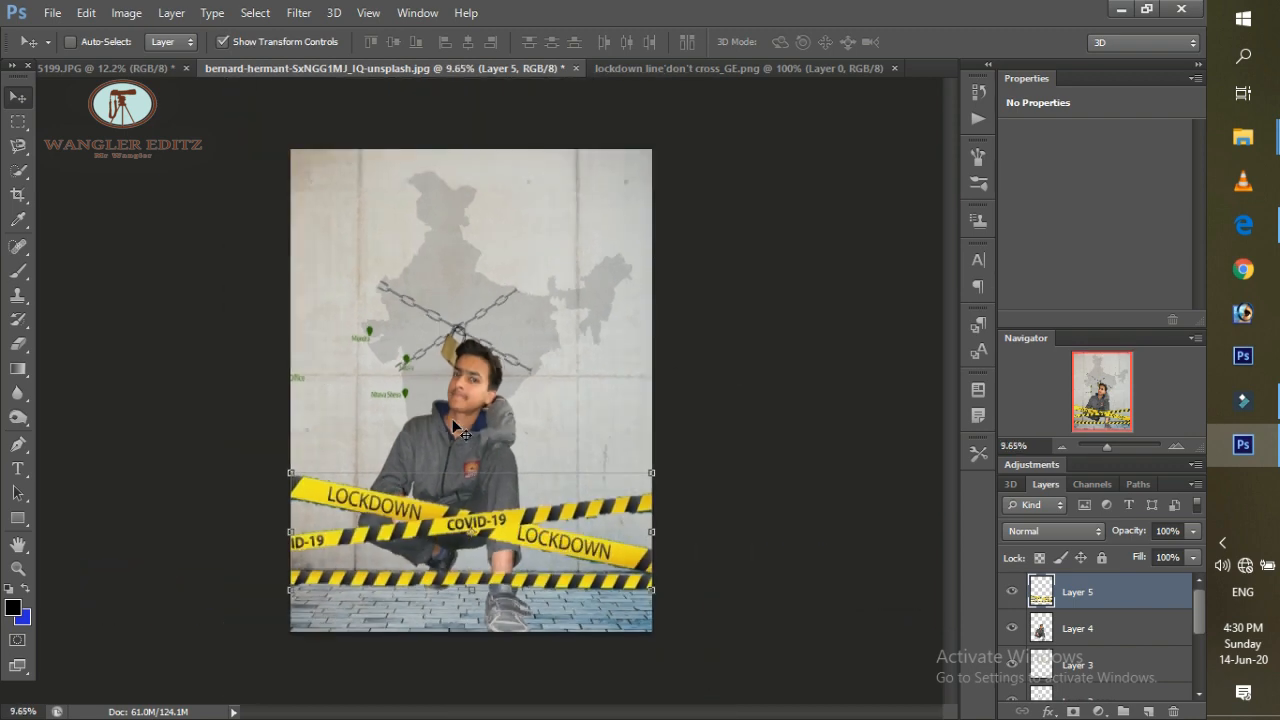
Shift the young man on Layer 4 slightly up and to the right and enlarge him behind the tape.
left_click(1062, 631)
left_click_drag(452, 433, 464, 420)
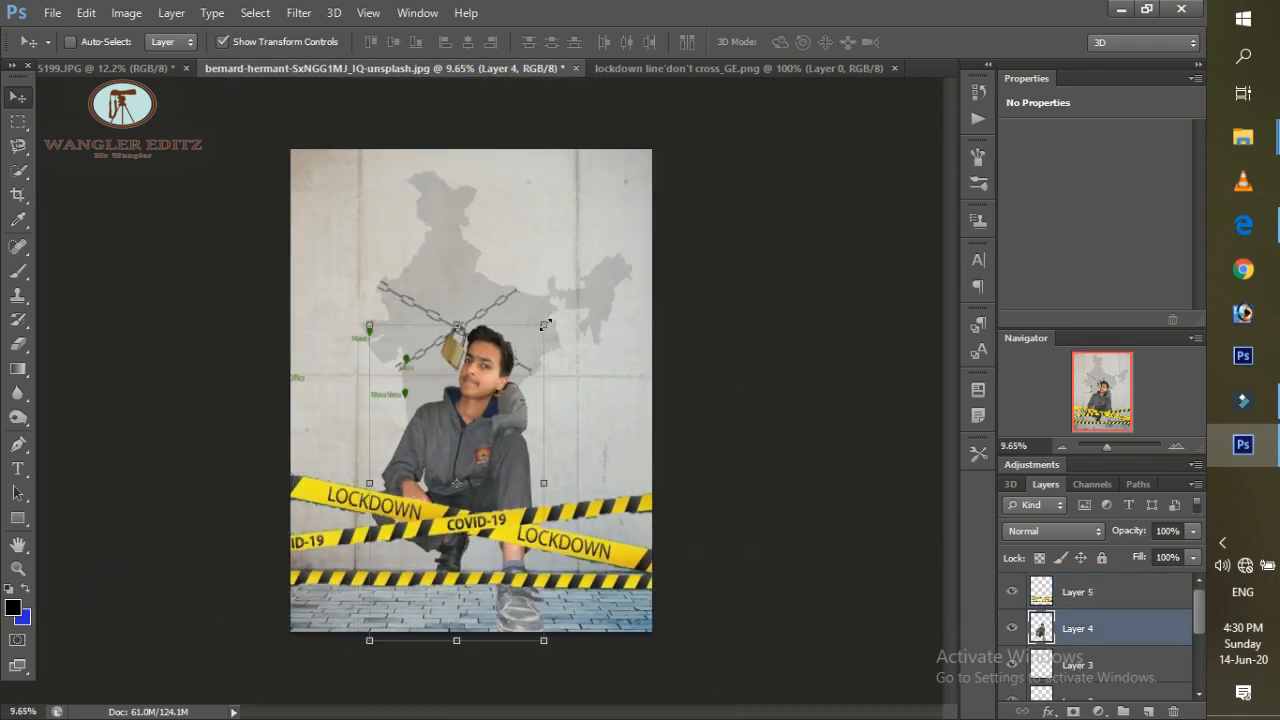
left_click_drag(545, 325, 566, 287)
left_click_drag(517, 344, 506, 354)
left_click(940, 42)
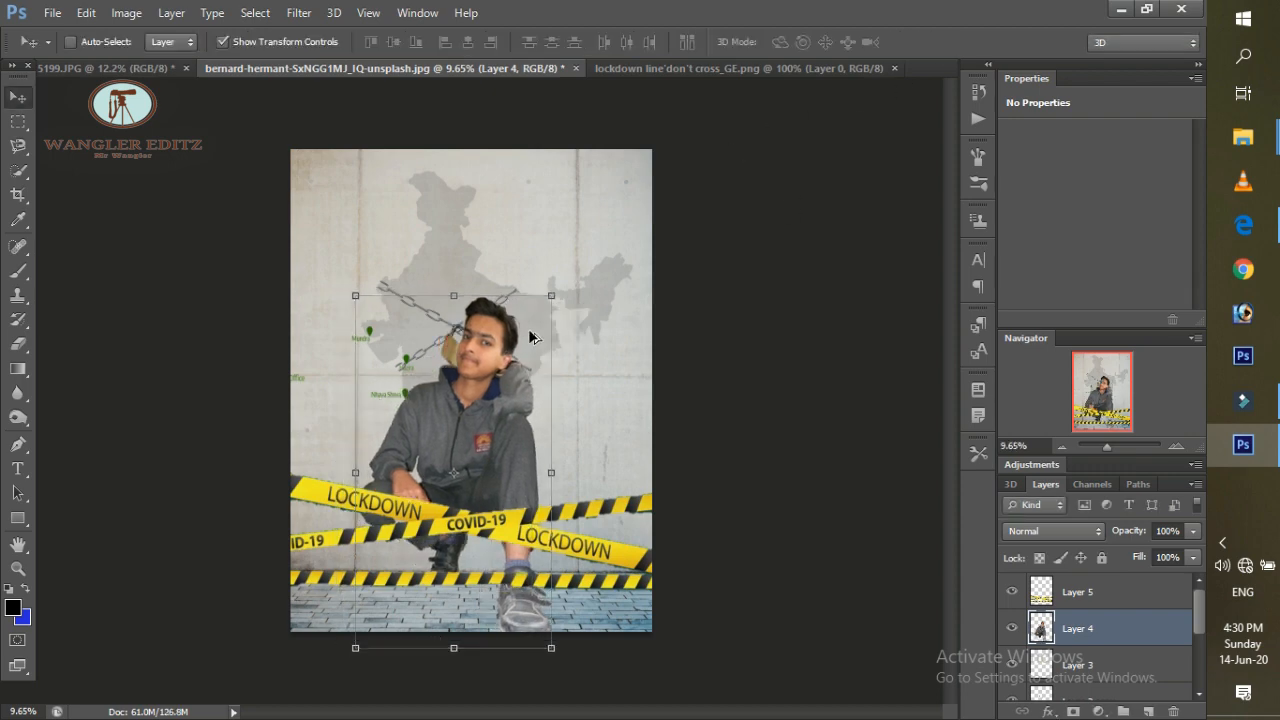
Erase the loose curved strand of hair sticking out behind the young man's head on Layer 4.
scroll(557, 270, "up", 6)
left_click(18, 343)
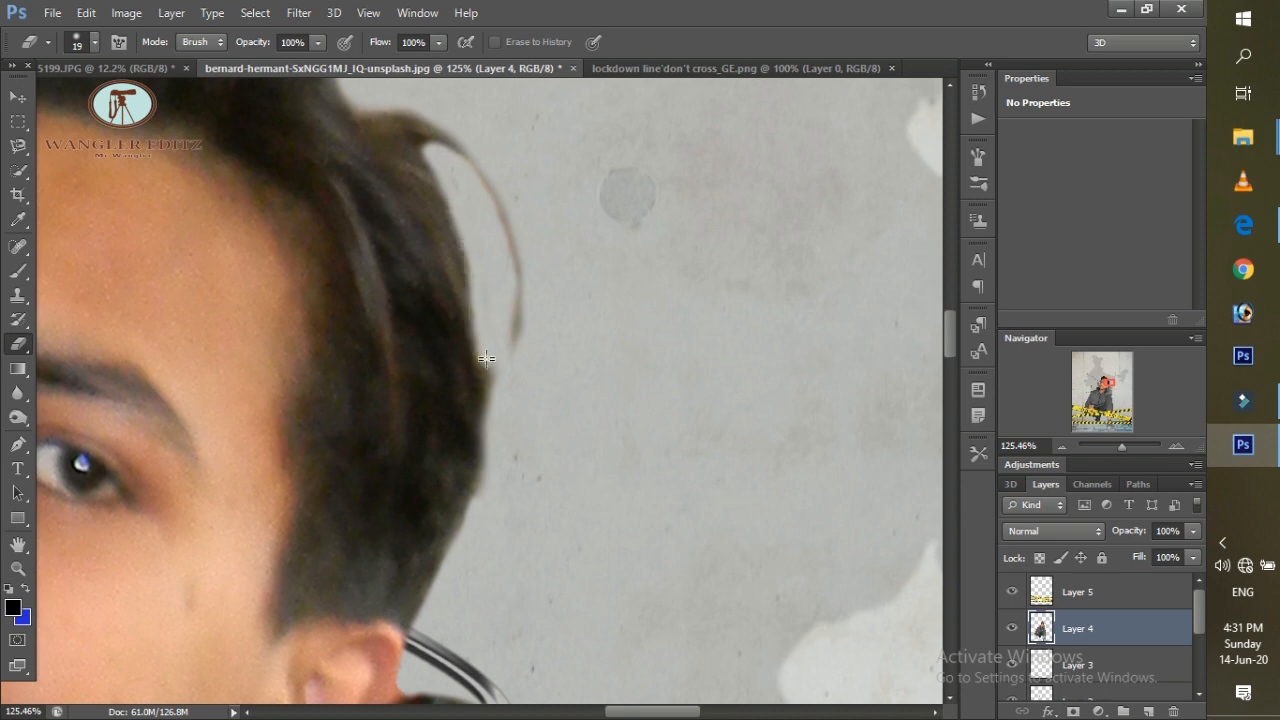
scroll(585, 352, "down", 3)
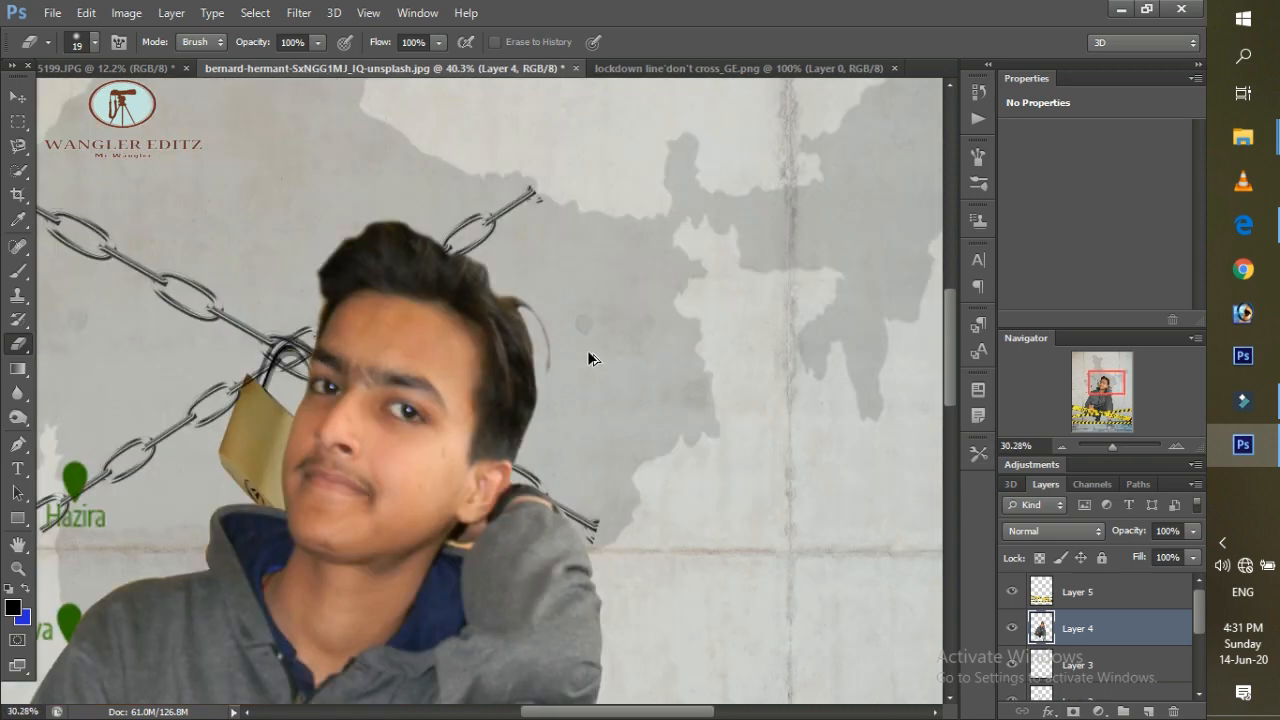
scroll(575, 330, "up", 2)
left_click_drag(519, 326, 514, 430)
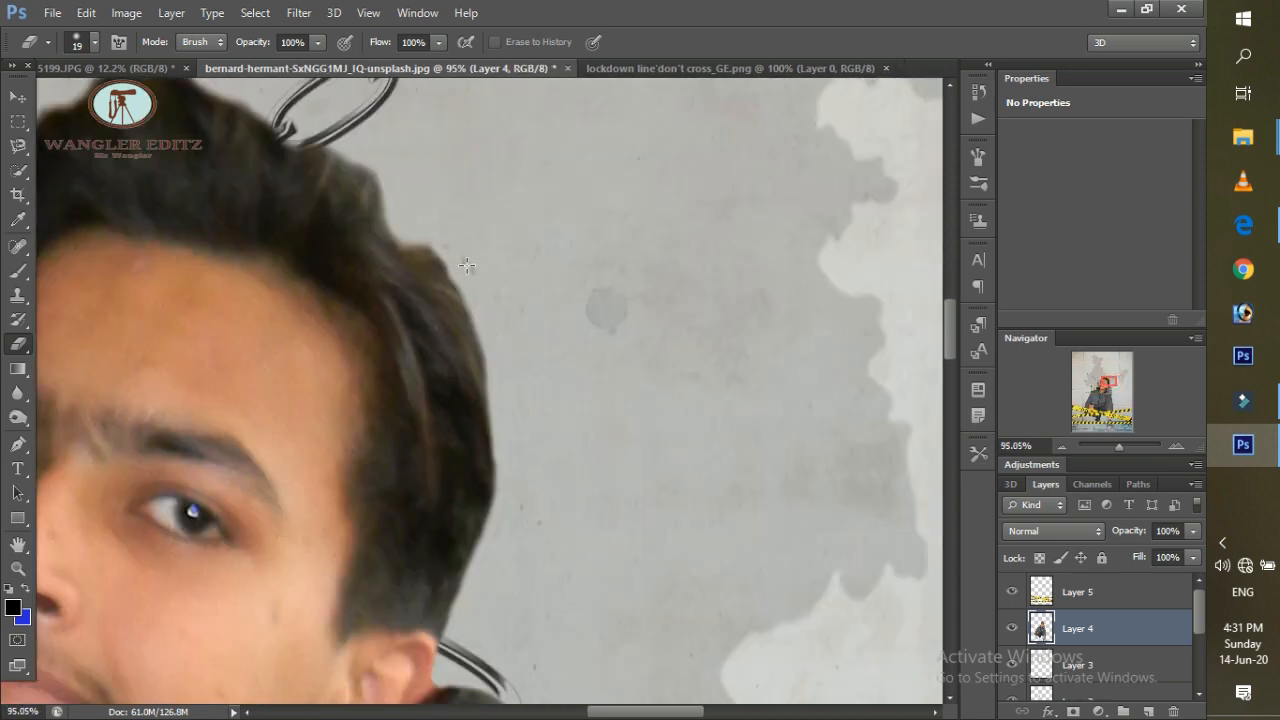
scroll(486, 223, "down", 5)
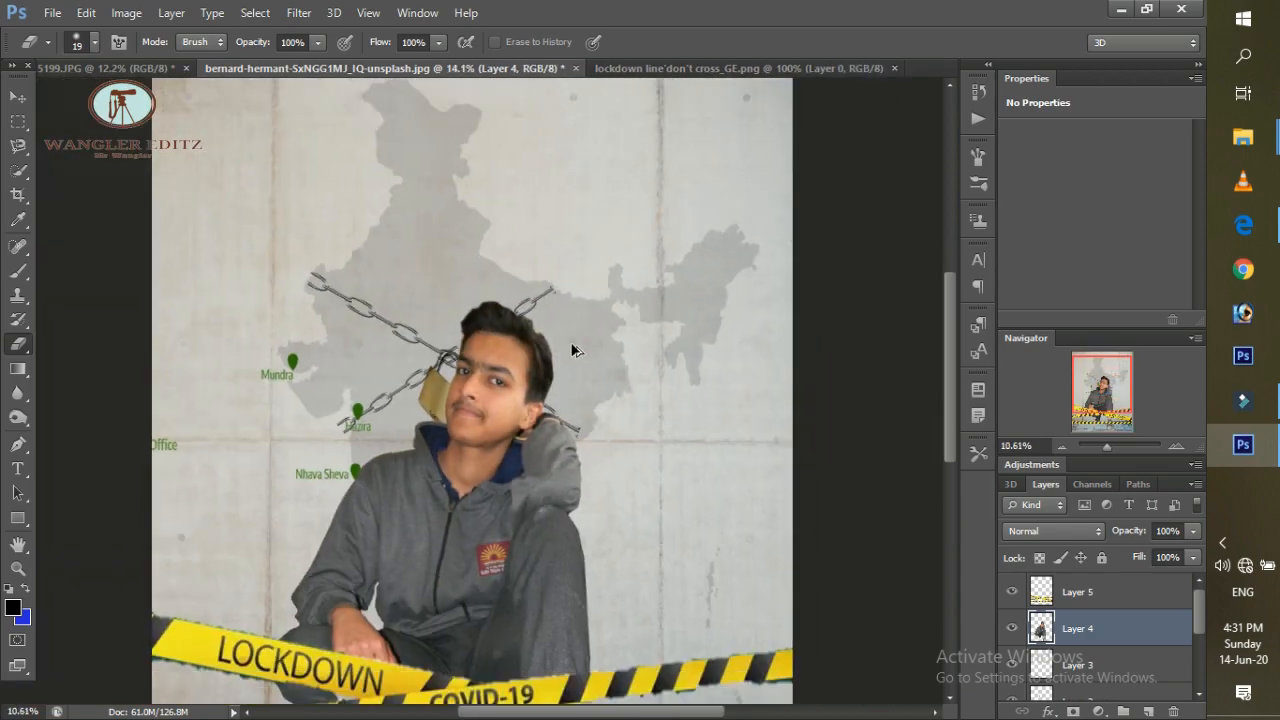
Review the arrangement of the young man, tape, chains and map across the whole composite.
scroll(486, 380, "up", 1)
key("v")
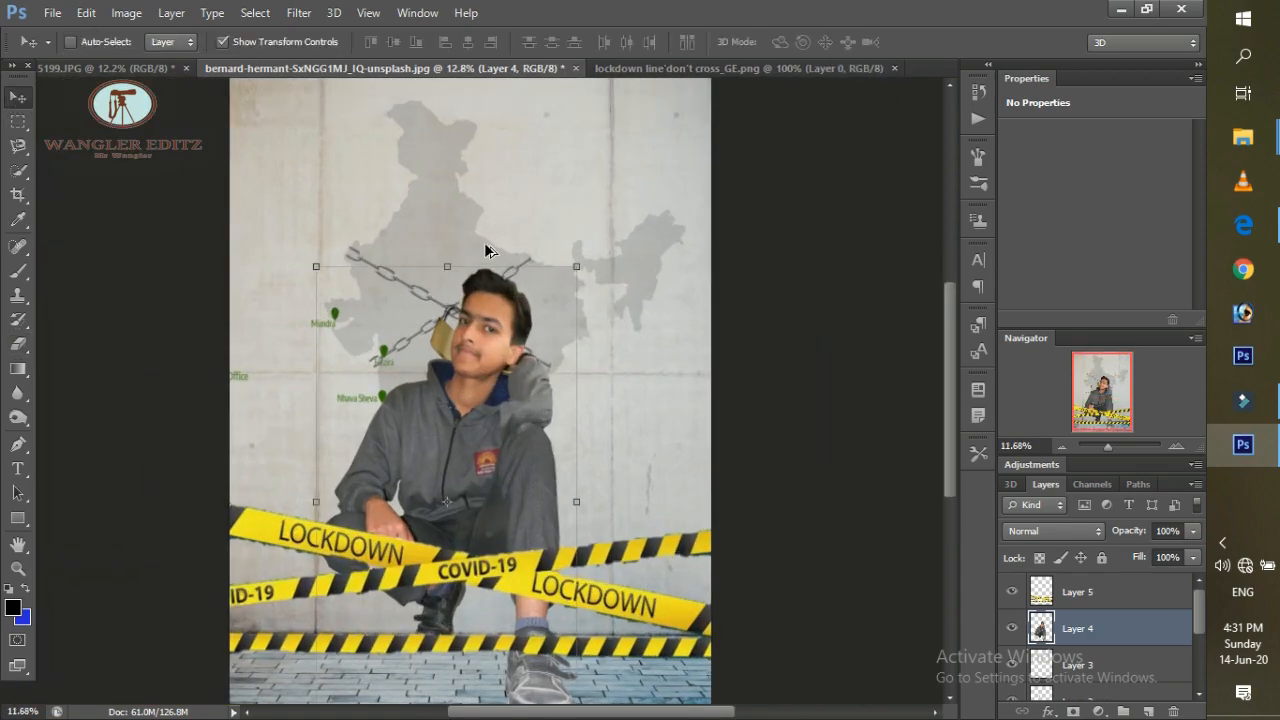
scroll(726, 283, "down", 2)
scroll(730, 282, "up", 3)
scroll(660, 284, "up", 2)
scroll(585, 278, "down", 2)
key("alt+bracketright")
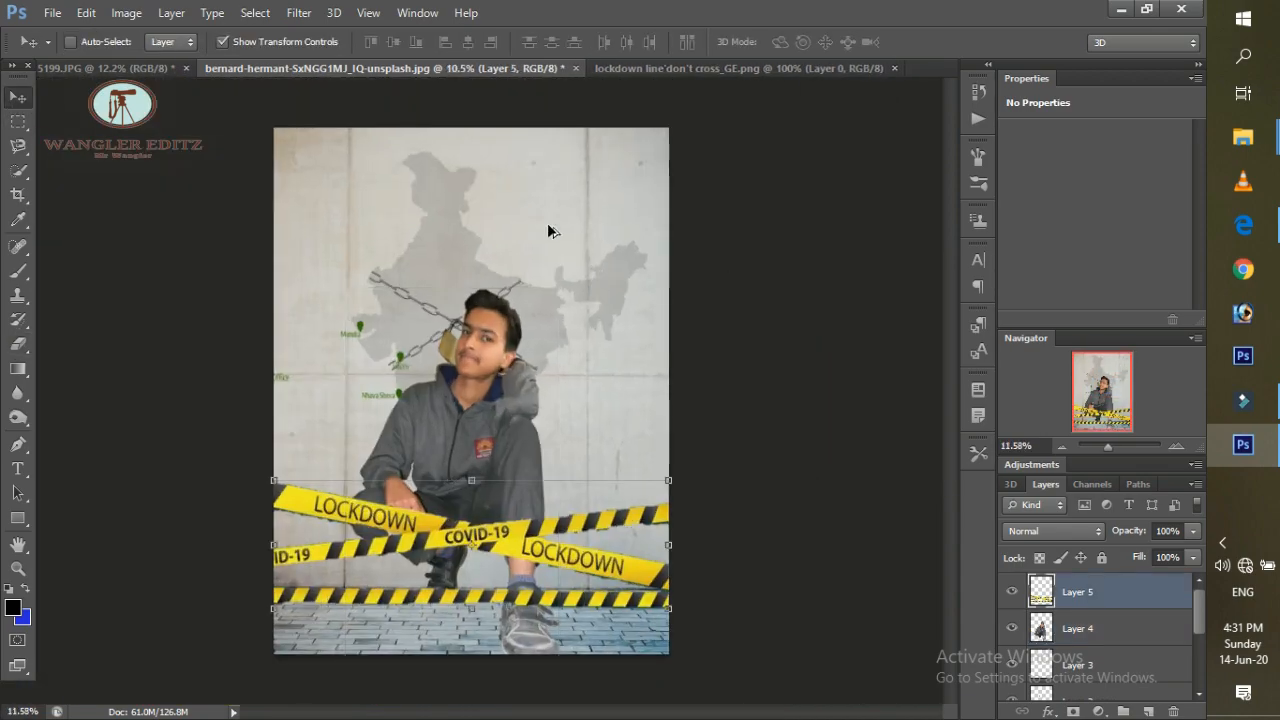
Examine the top and back edges of the young man's hair on Layer 4 against the chain and wall.
scroll(535, 330, "up", 8)
scroll(425, 483, "up", 2)
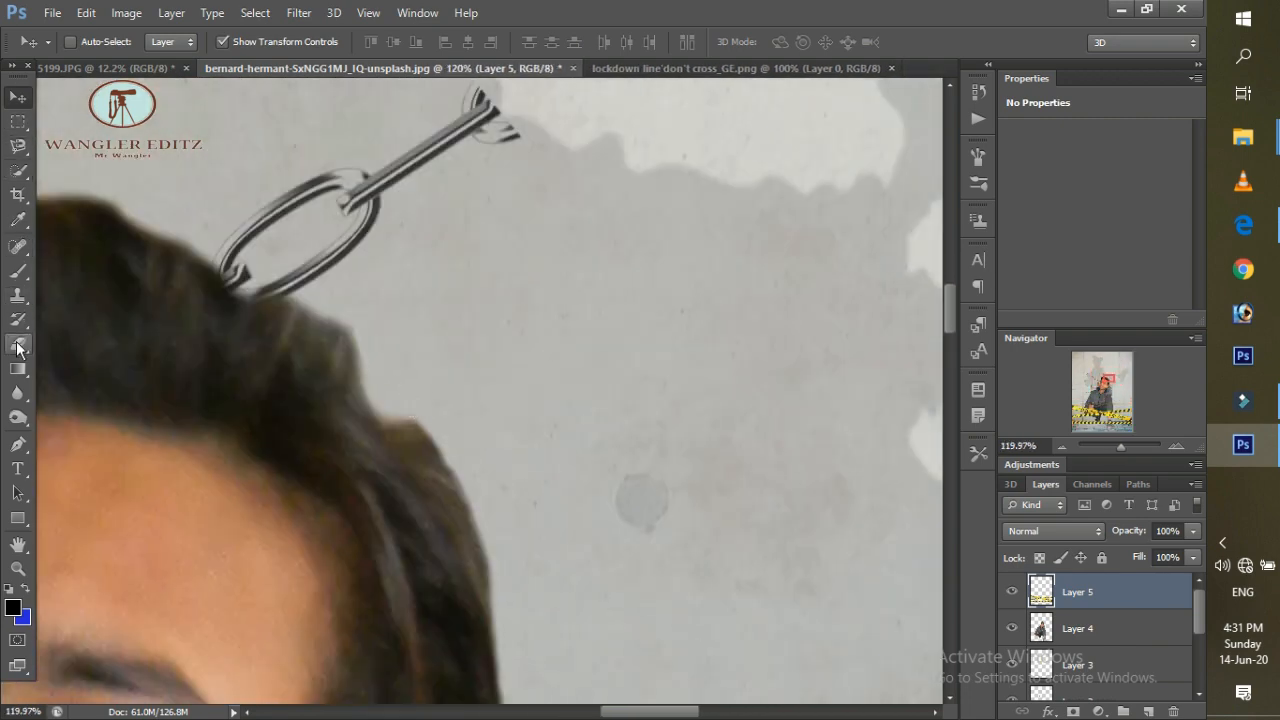
left_click(18, 344)
left_click(1053, 622)
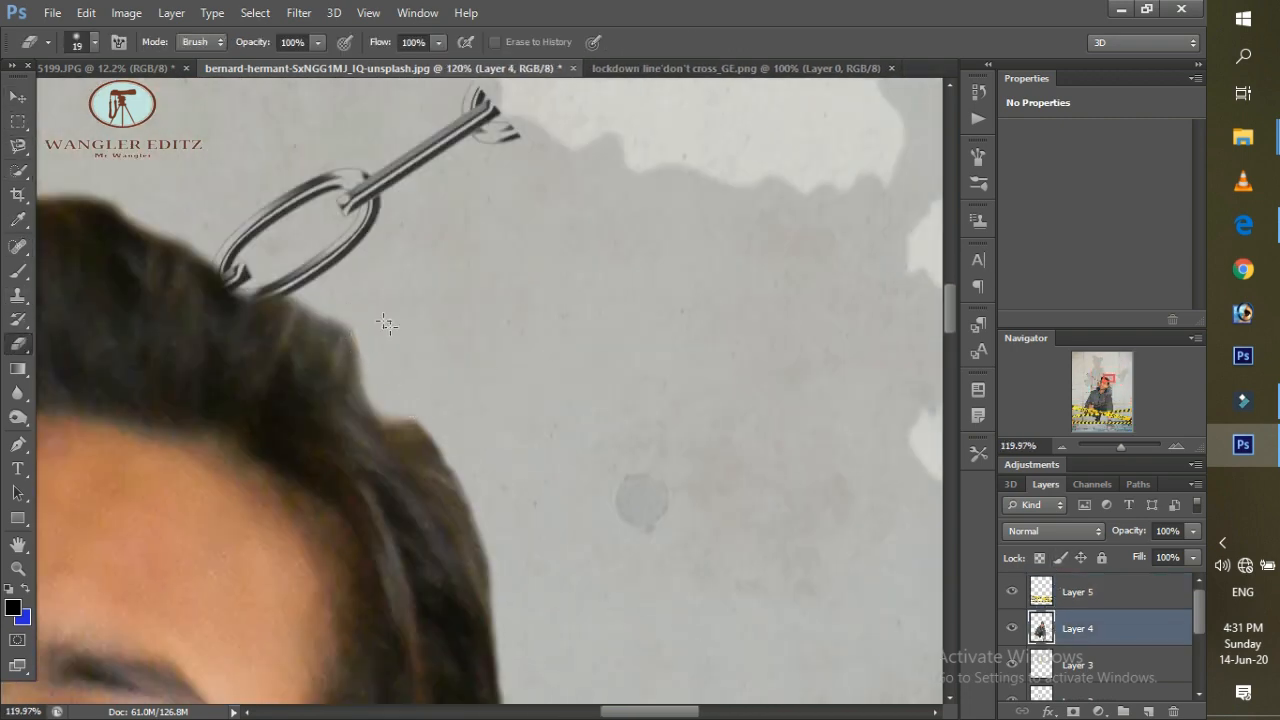
scroll(500, 352, "down", 2)
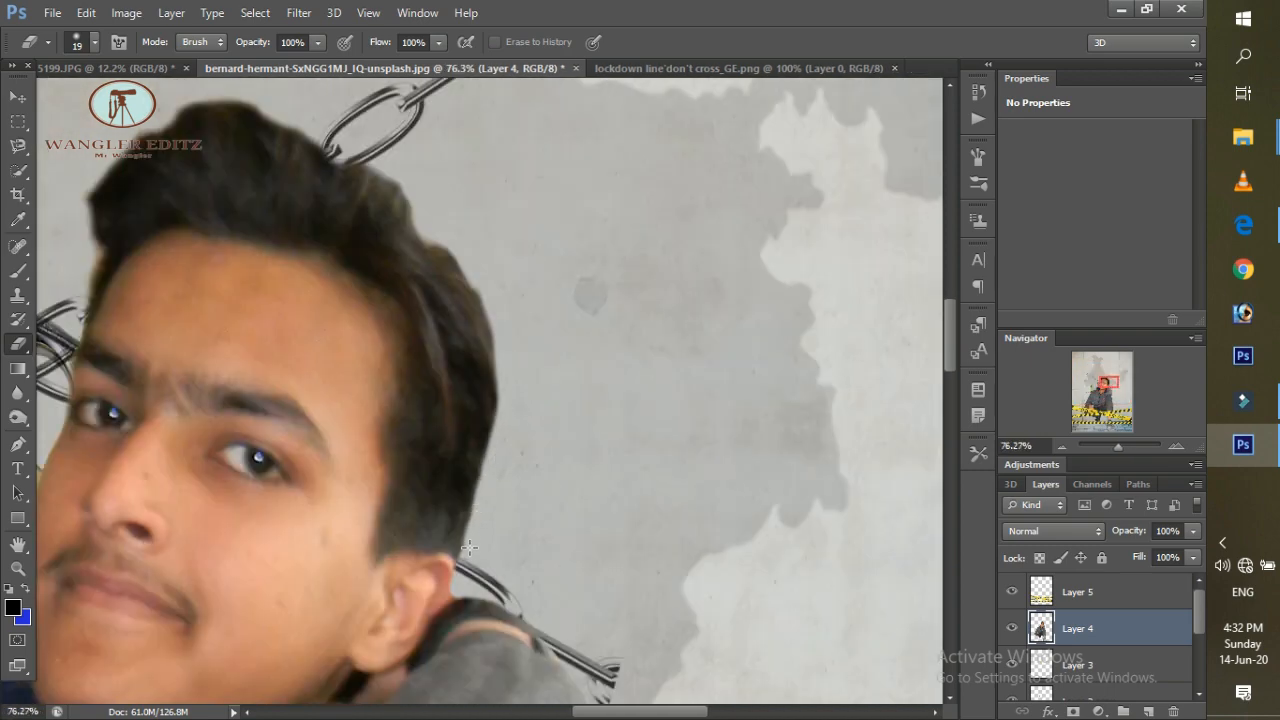
scroll(474, 508, "down", 5)
scroll(571, 229, "up", 2)
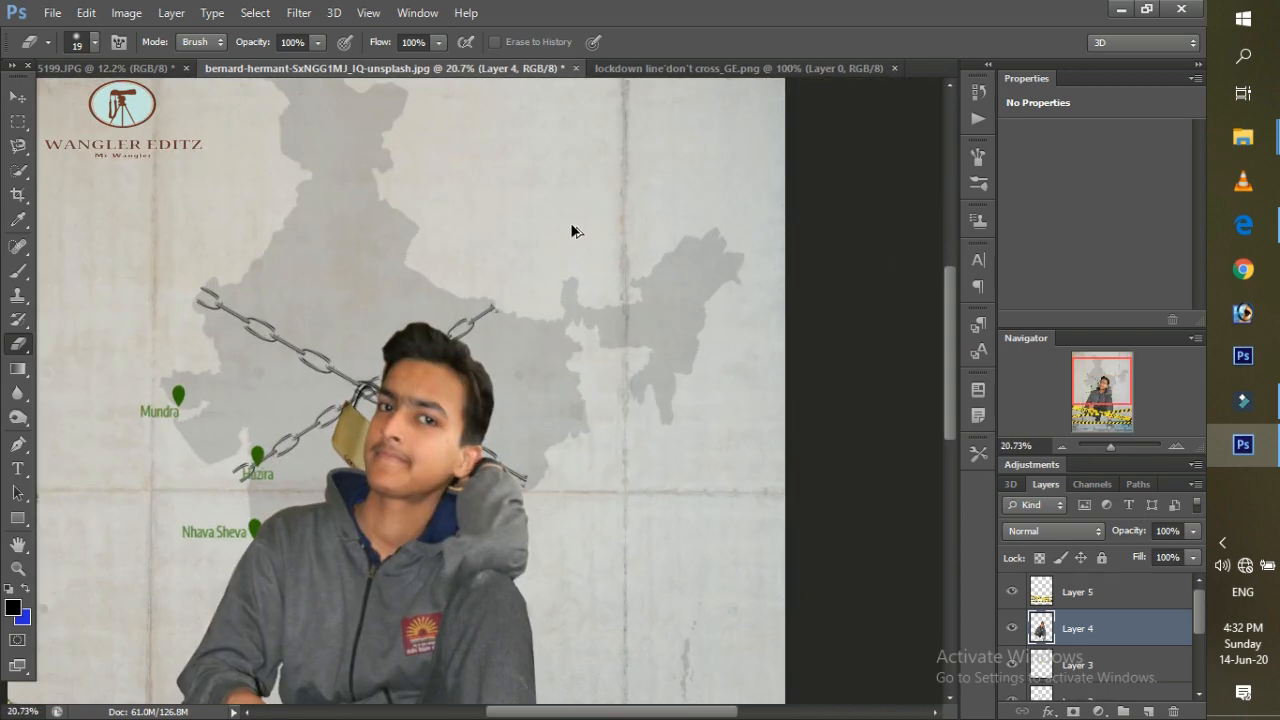
scroll(540, 229, "right", 1)
scroll(508, 229, "down", 3)
scroll(420, 270, "up", 3)
scroll(449, 294, "down", 2)
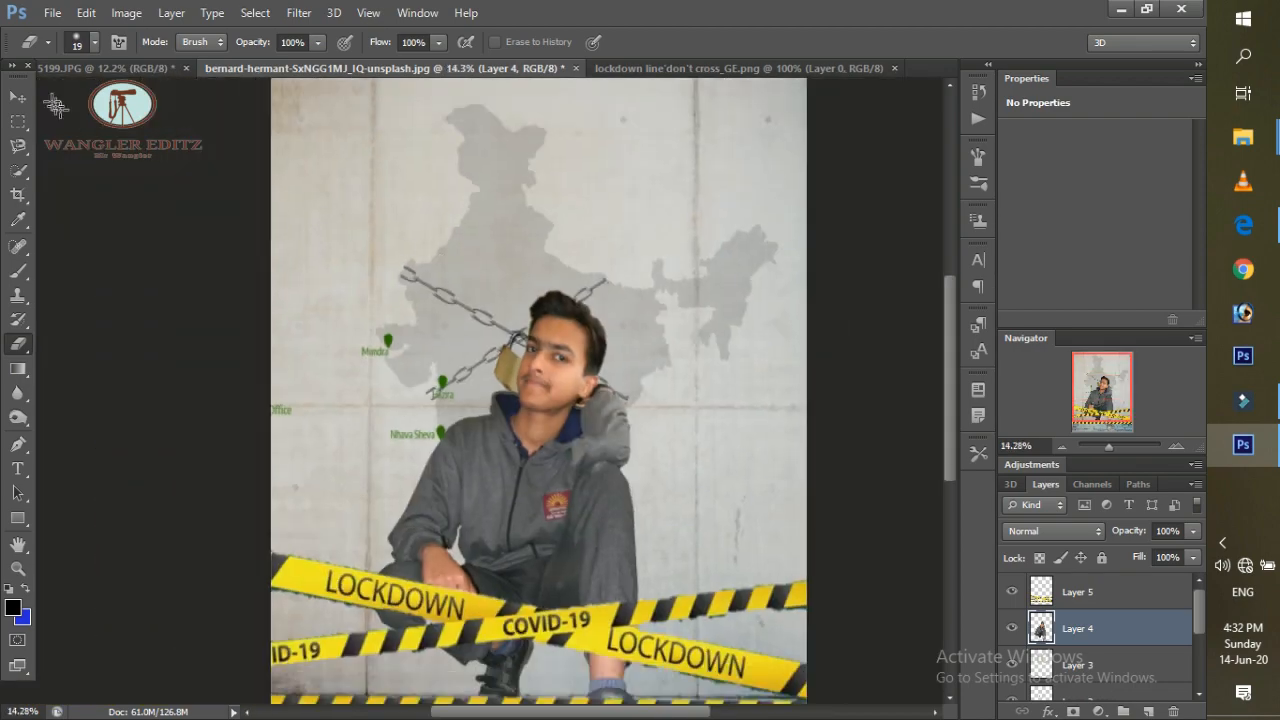
Erase the protruding tip of the chain's upper-left end link on Layer 2 copy at the map's western edge.
scroll(449, 300, "up", 5)
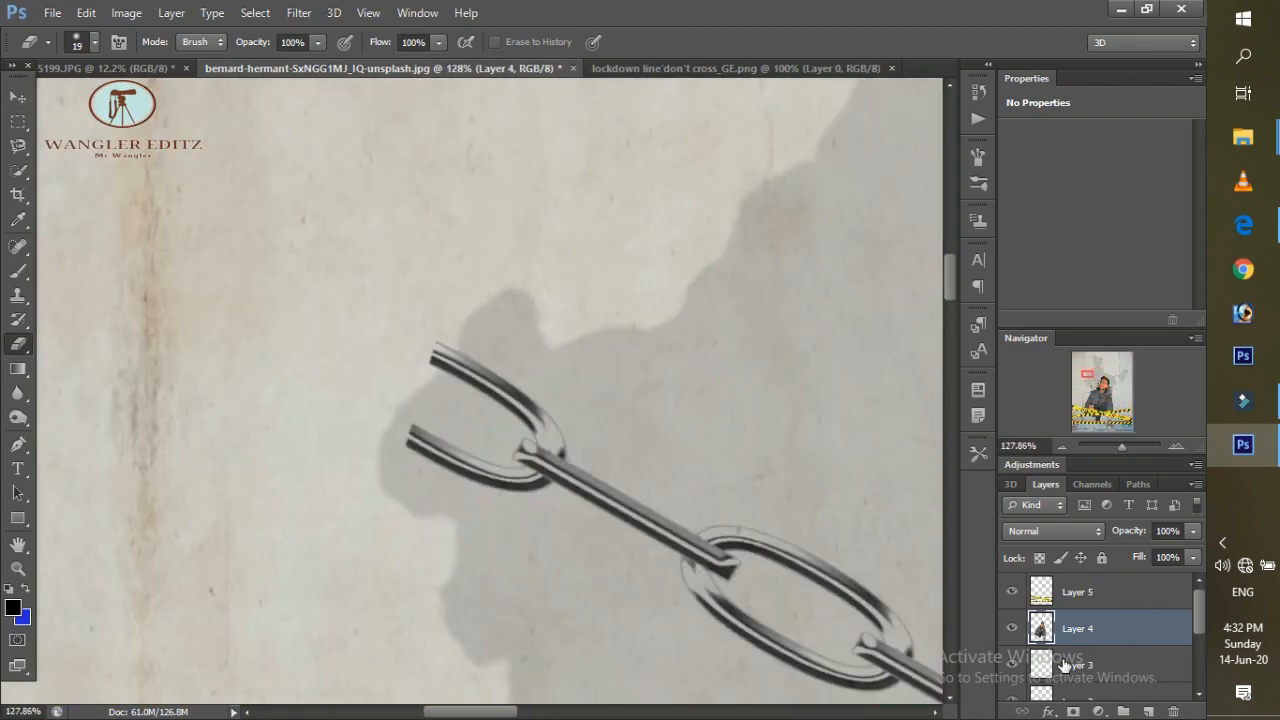
left_click(1063, 665)
scroll(1065, 677, "down", 2)
left_click(1060, 636)
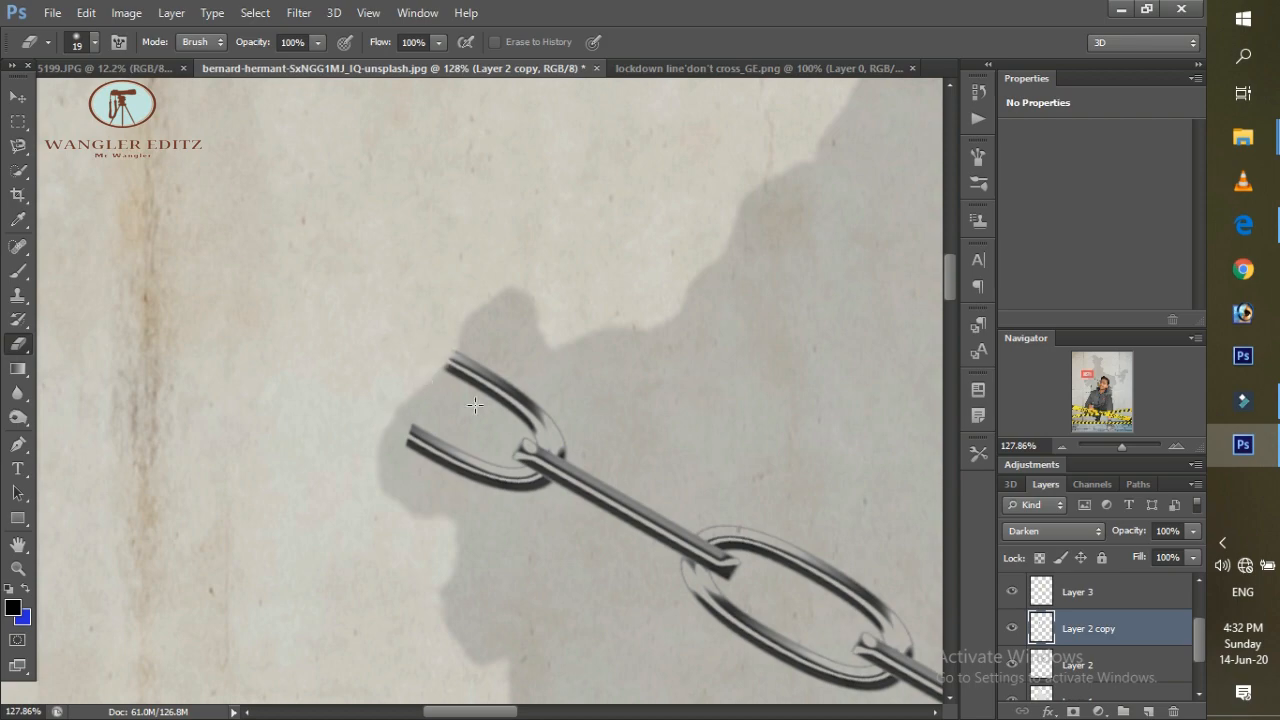
scroll(802, 481, "down", 4)
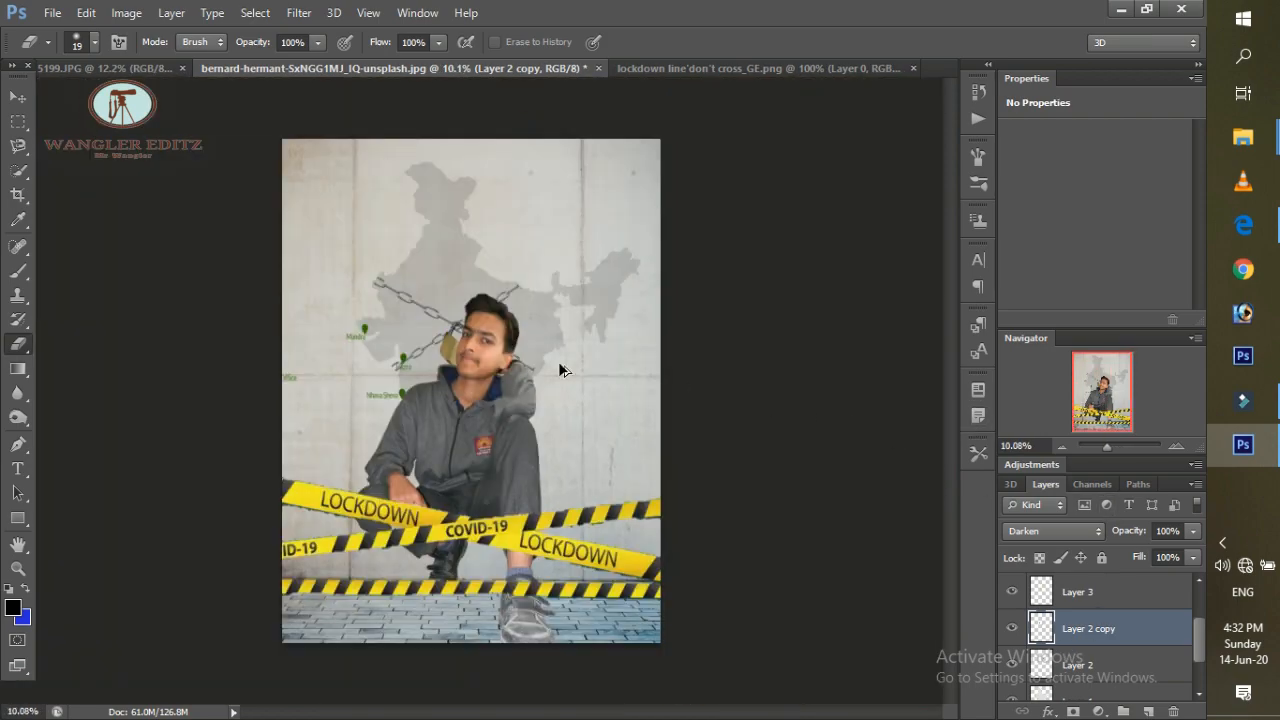
scroll(557, 364, "up", 5)
scroll(752, 314, "down", 8)
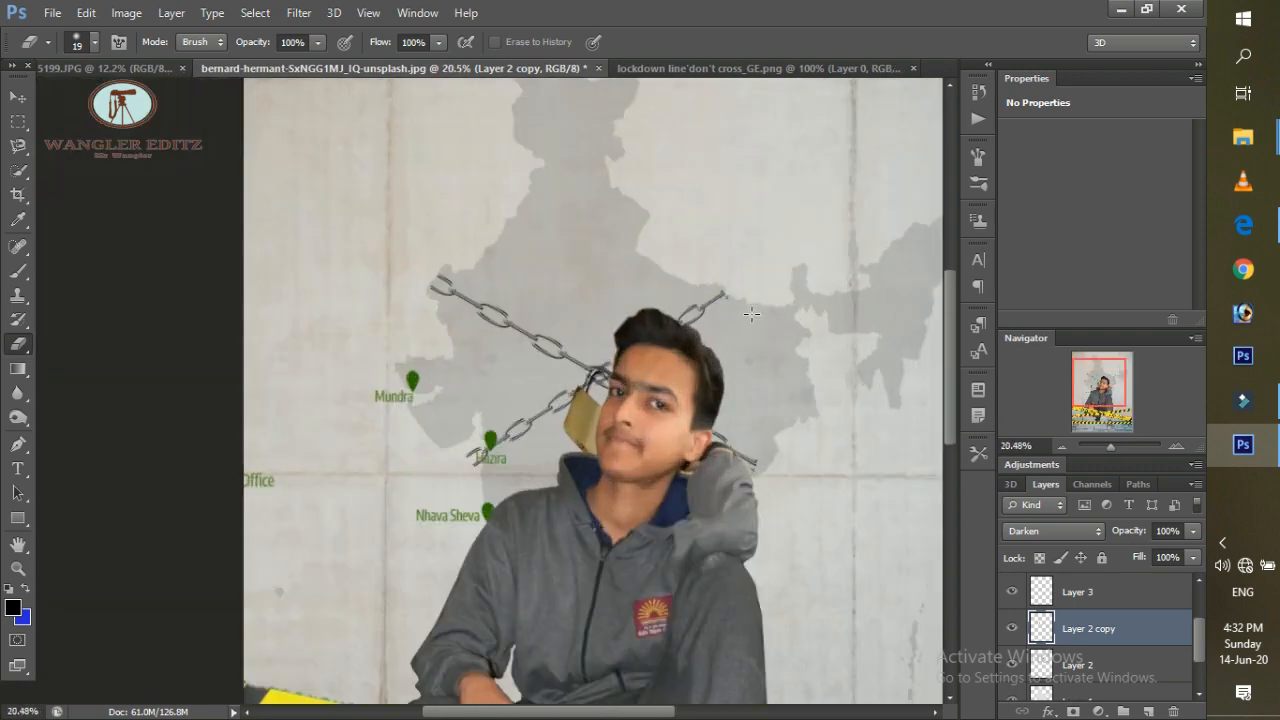
Enlarge the chain on Layer 2 copy to 105.15% width and 111.24% height.
left_click(18, 97)
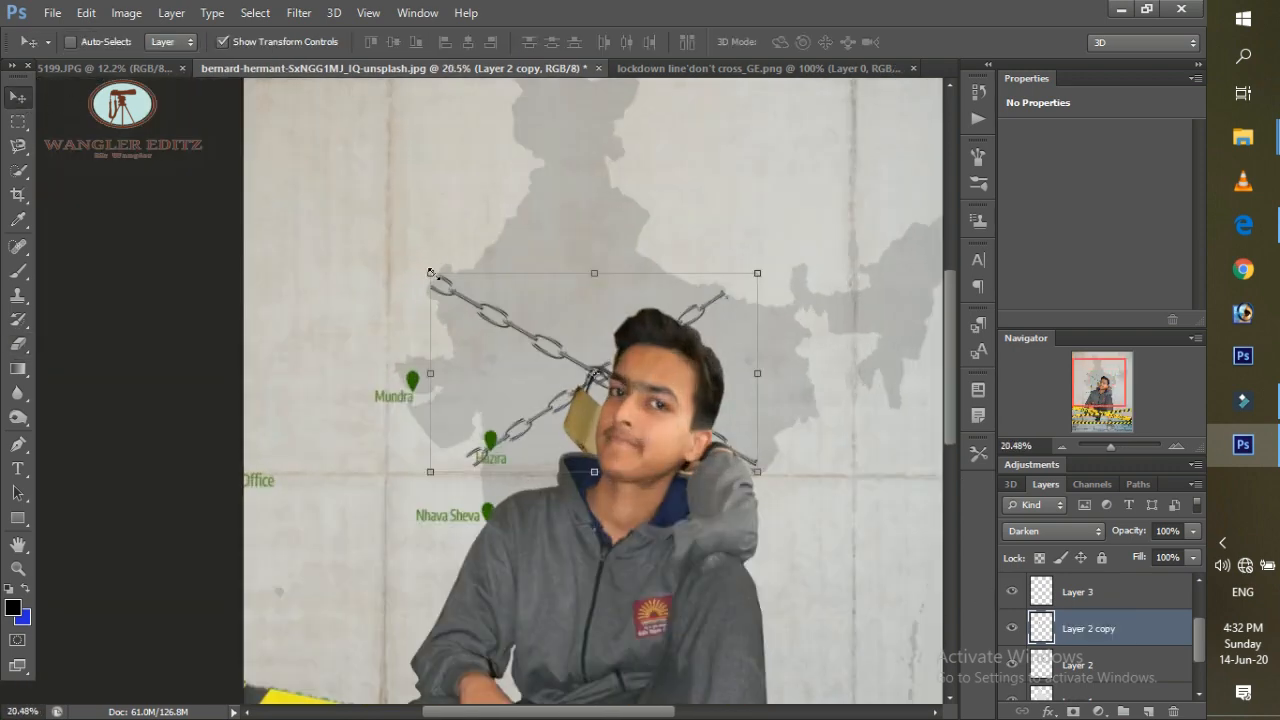
left_click_drag(431, 273, 424, 266)
left_click_drag(762, 473, 769, 489)
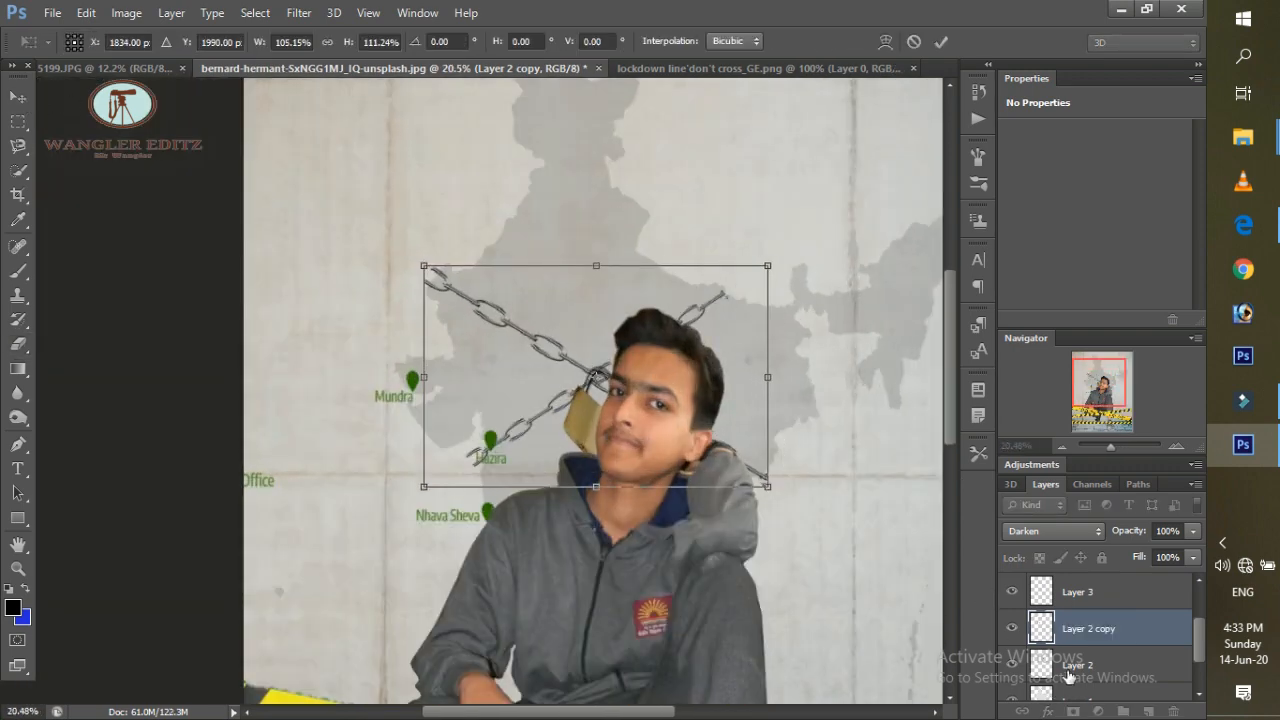
left_click(940, 43)
Erase the tips of the Layer 2 copy chain that stick out past the map, at the upper-left end and beside the elbow.
key("g")
scroll(494, 405, "up", 6)
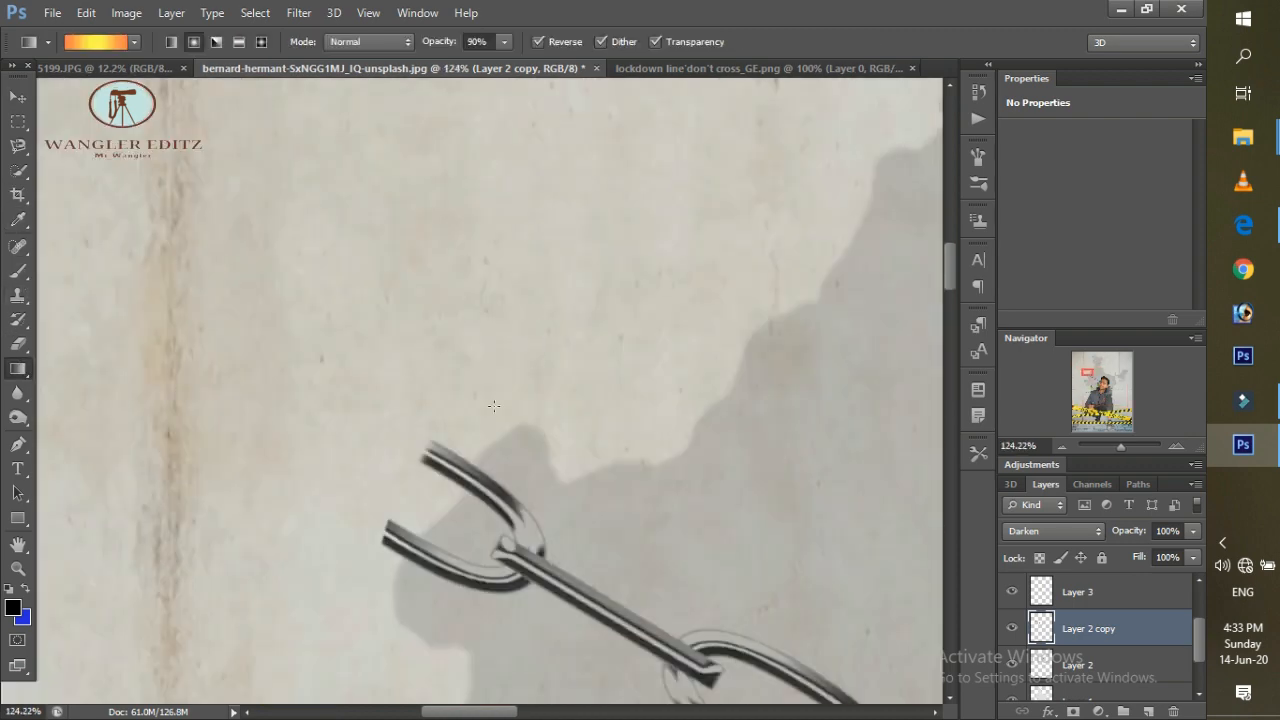
left_click(18, 342)
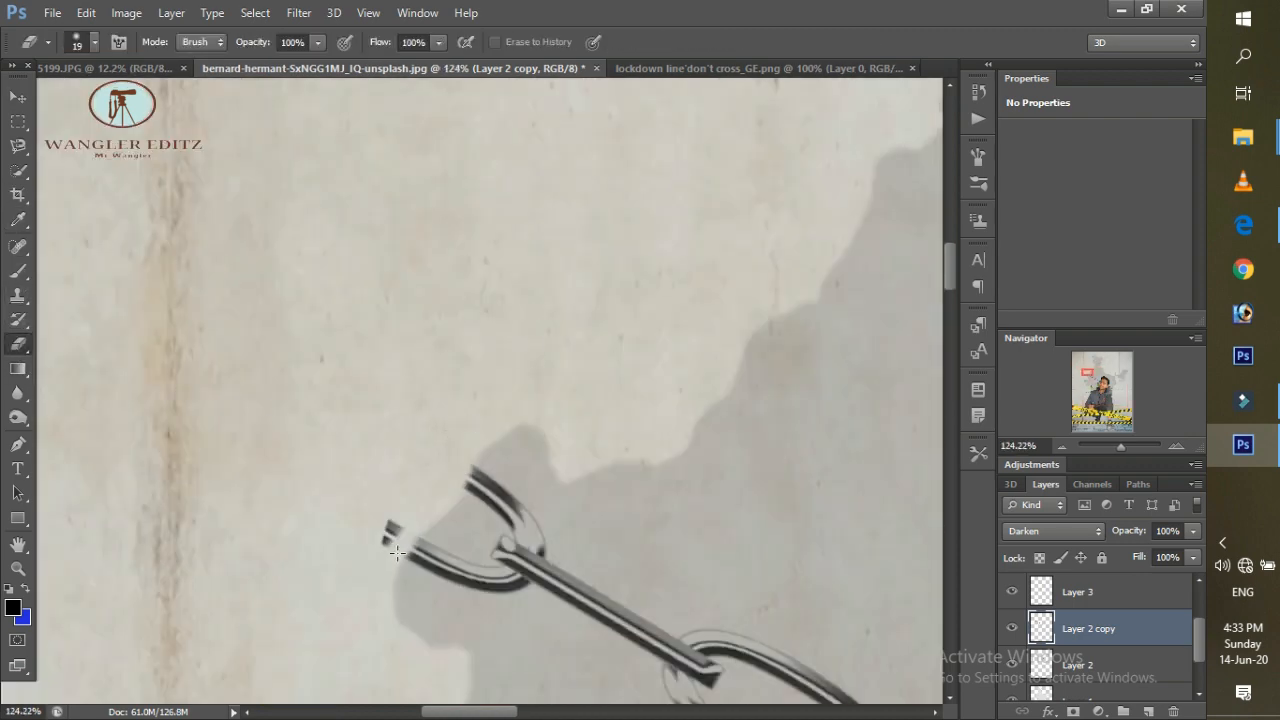
scroll(528, 393, "down", 4)
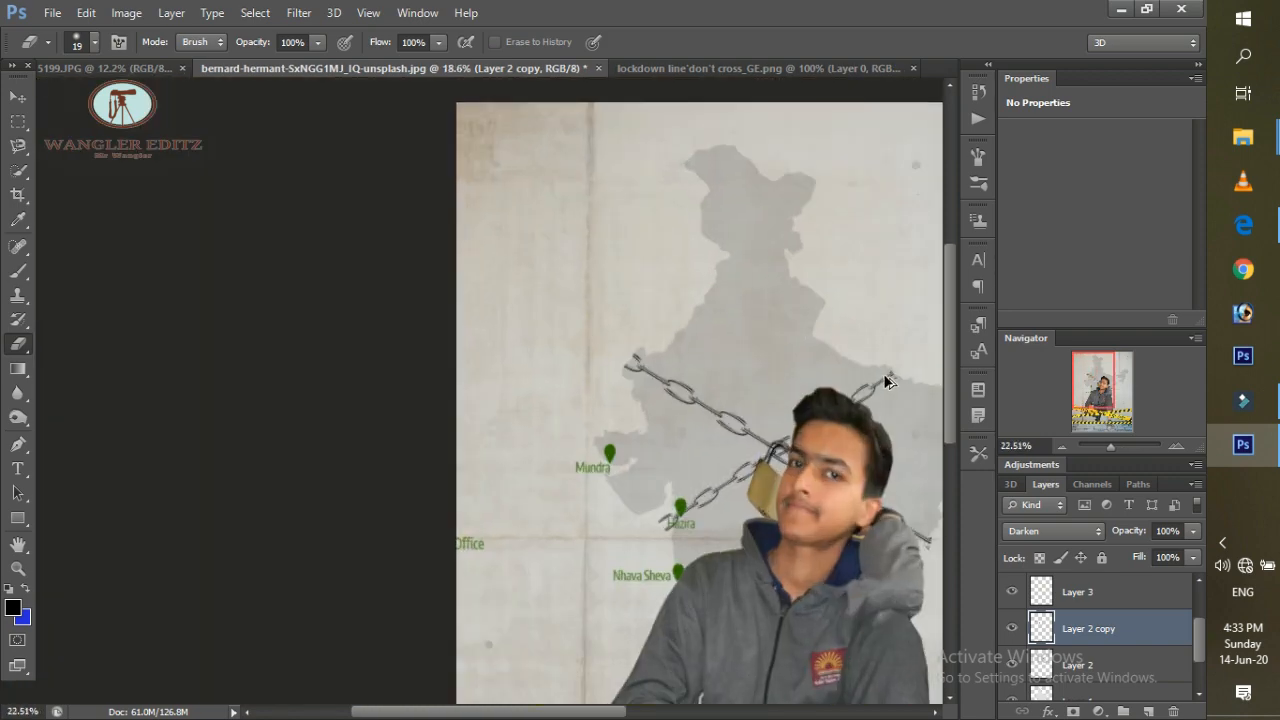
scroll(885, 400, "up", 4)
scroll(885, 400, "down", 4)
scroll(669, 555, "right", 4)
scroll(669, 555, "up", 2)
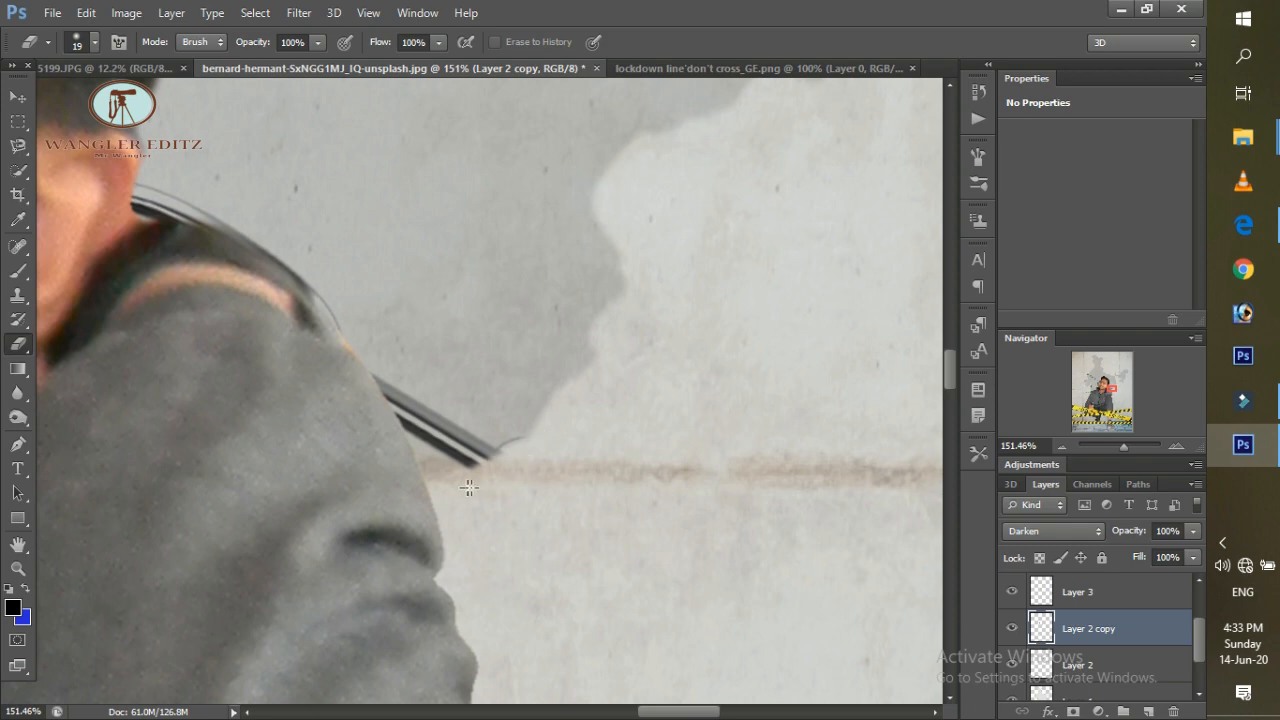
scroll(575, 341, "down", 3)
Erase the open end link of the Layer 2 chain beside the Hazira marker.
left_click(1074, 660)
scroll(312, 312, "up", 1)
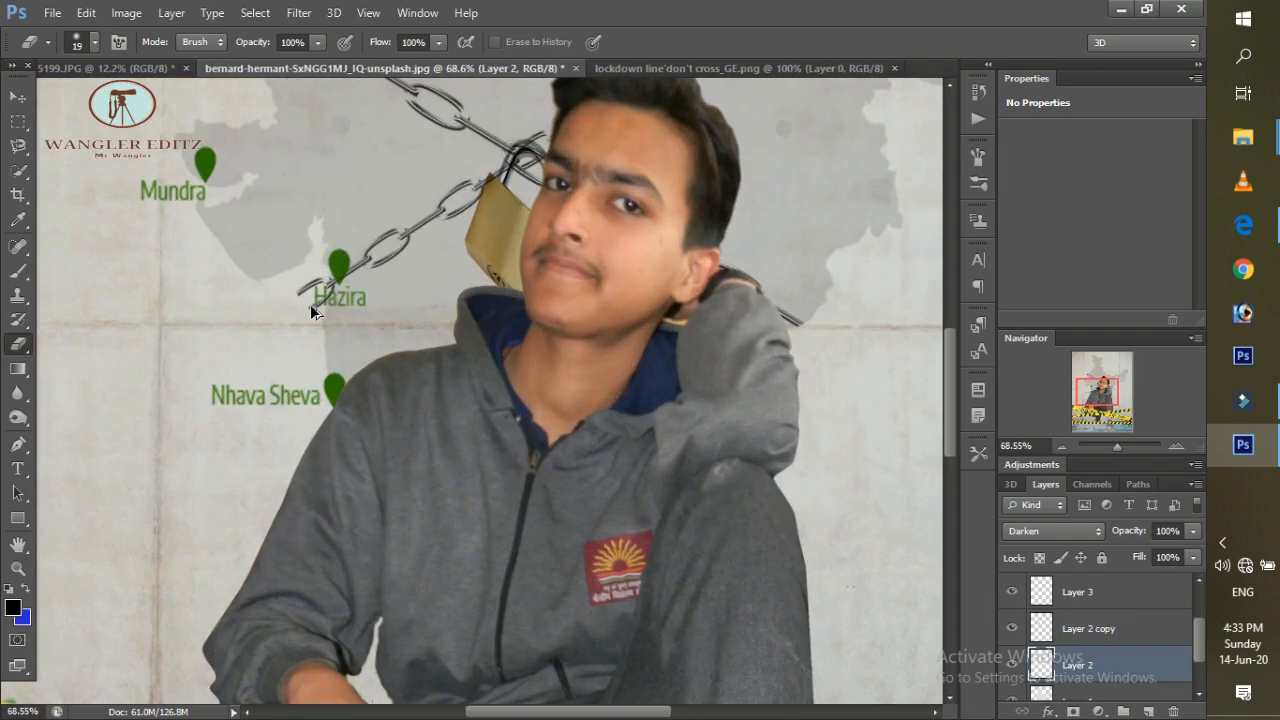
scroll(312, 312, "up", 2)
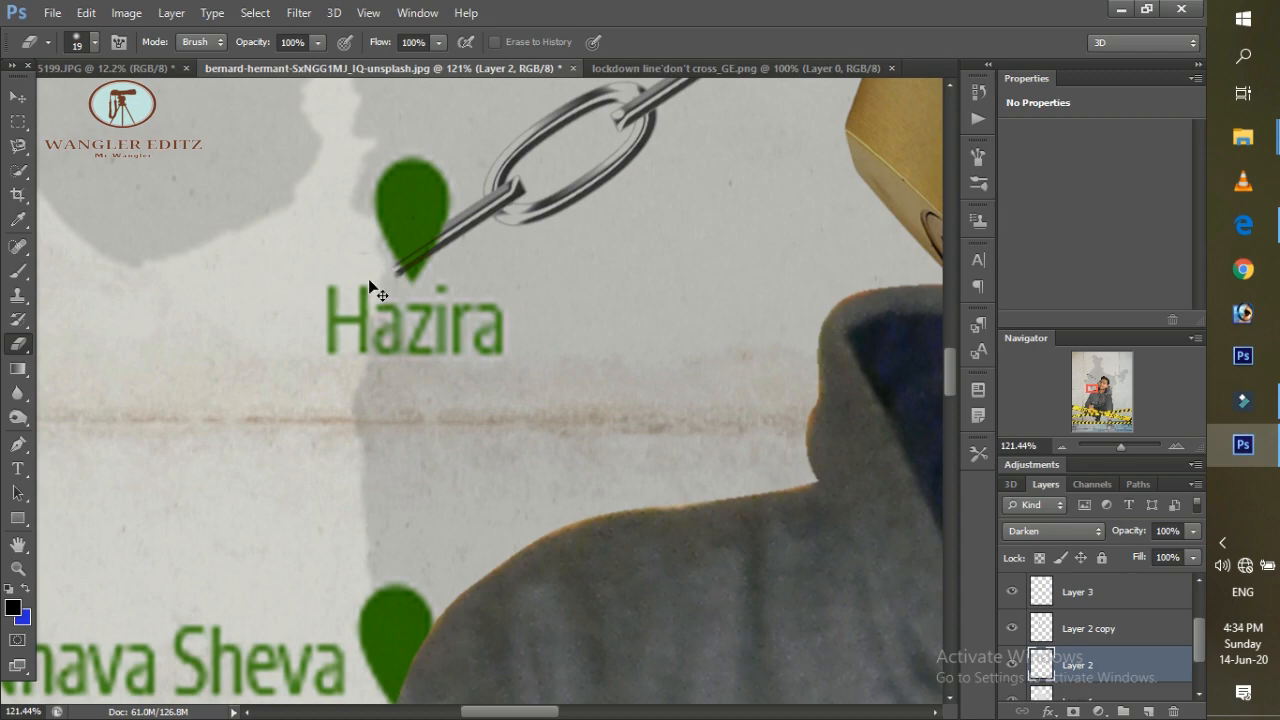
scroll(370, 290, "down", 3)
scroll(627, 653, "up", 2)
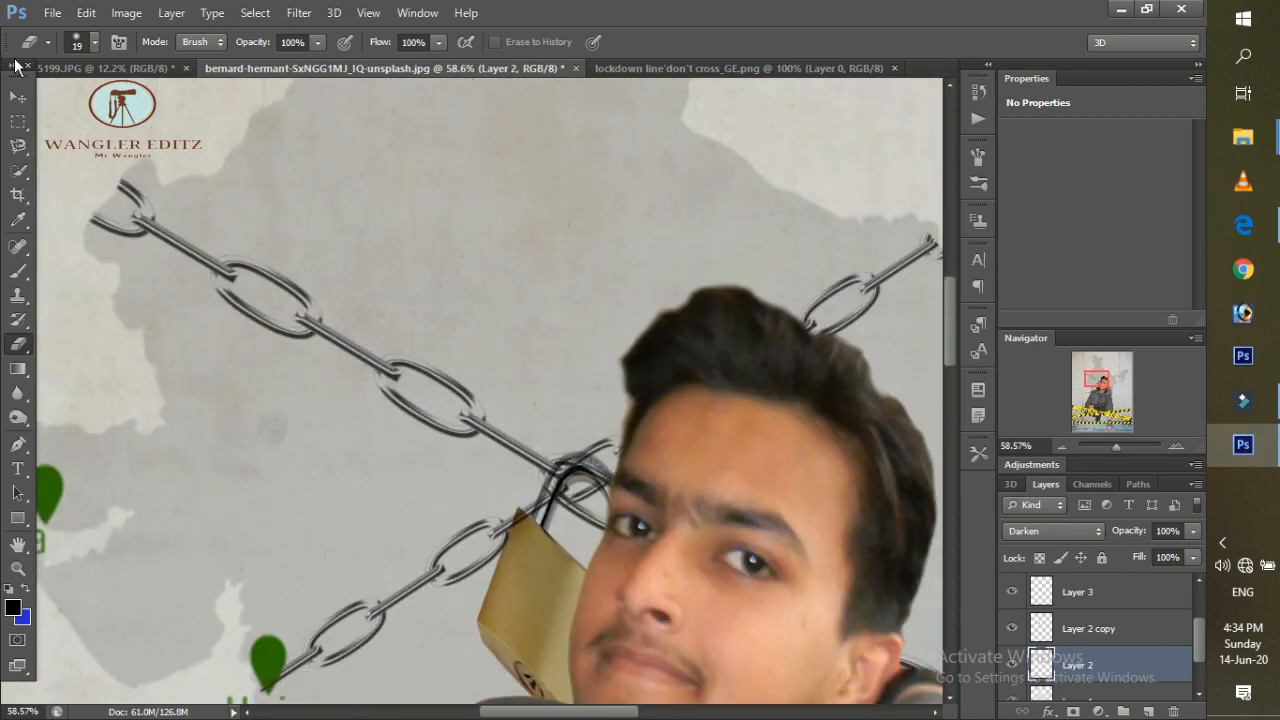
Enlarge the chain on Layer 2 slightly towards its lower-left corner.
key("v")
scroll(550, 130, "down", 2)
key("ctrl+t")
left_click_drag(332, 506, 323, 514)
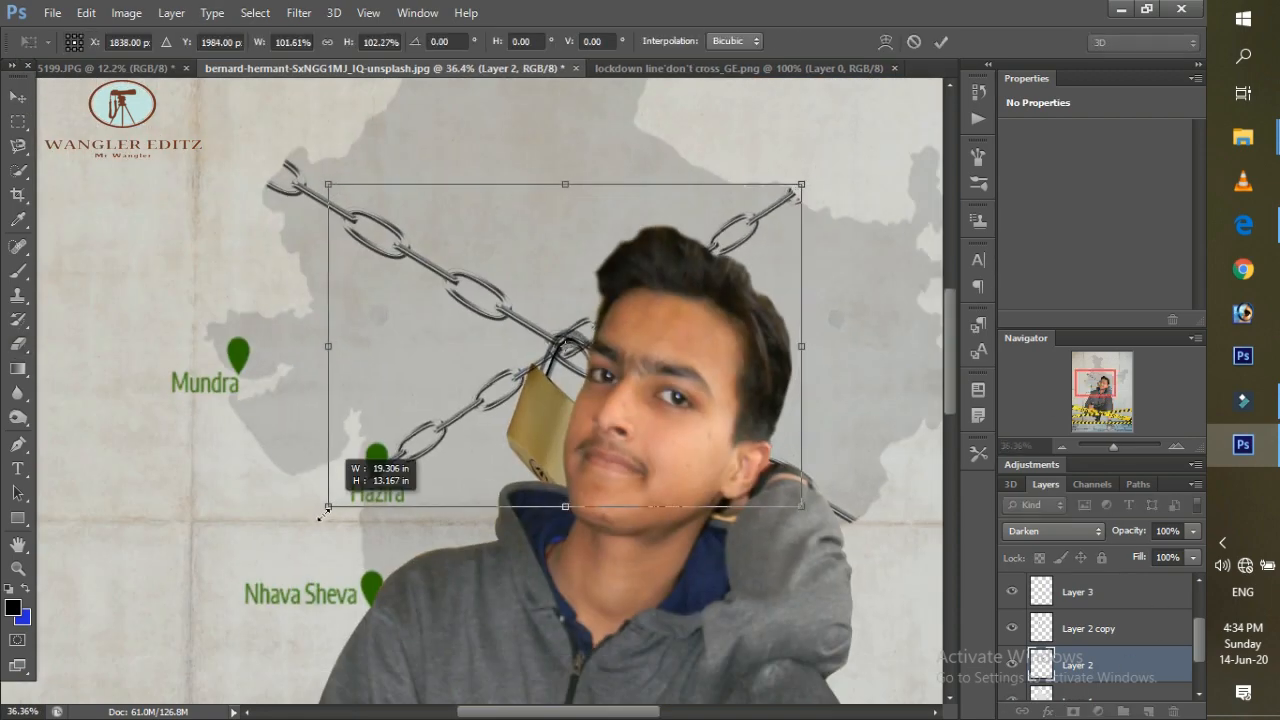
key("Return")
Erase the broken link remnants at the upper-right end of the Layer 2 chain, above the young man's head.
key("e")
scroll(800, 165, "up", 3)
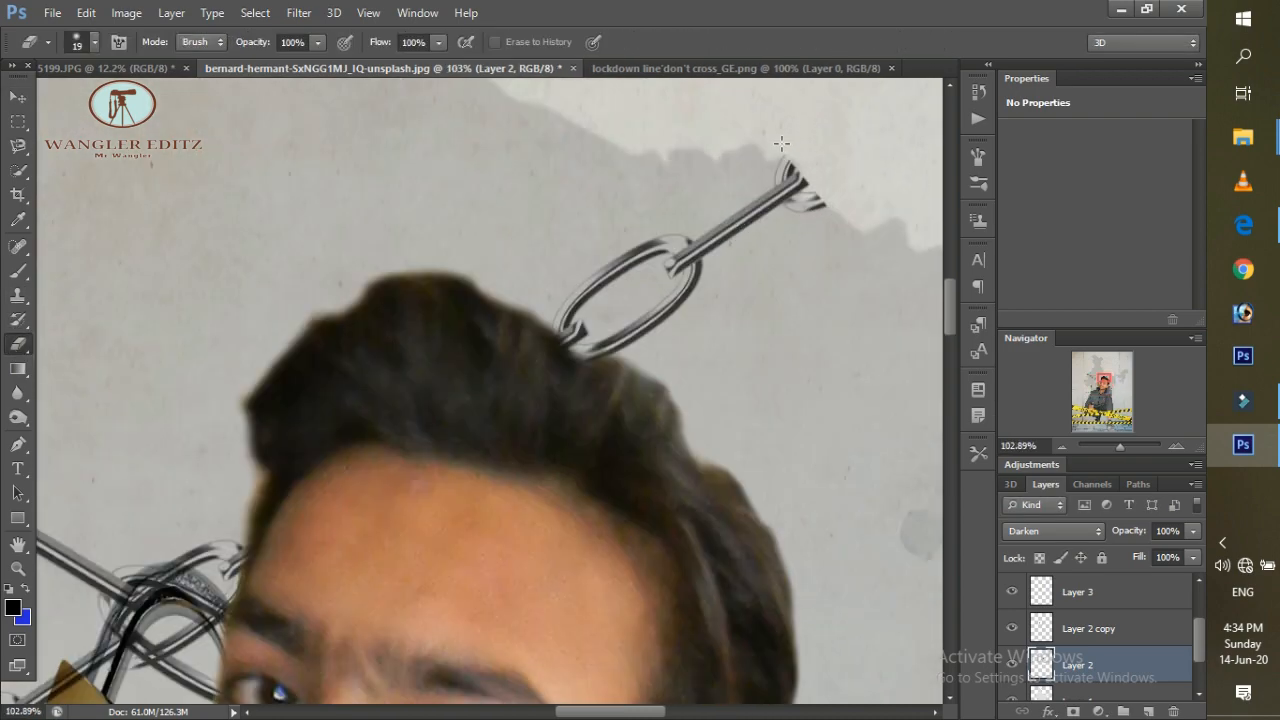
scroll(95, 463, "down", 3)
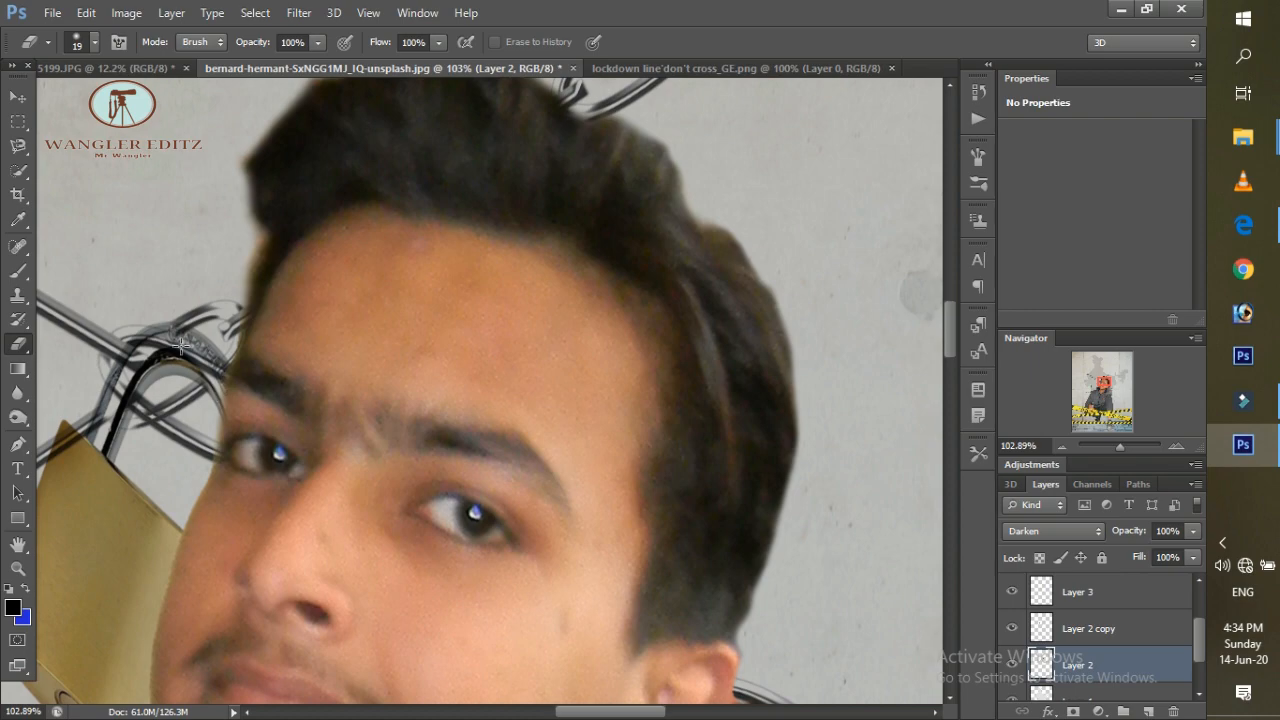
left_click_drag(617, 711, 510, 711)
scroll(490, 620, "down", 3)
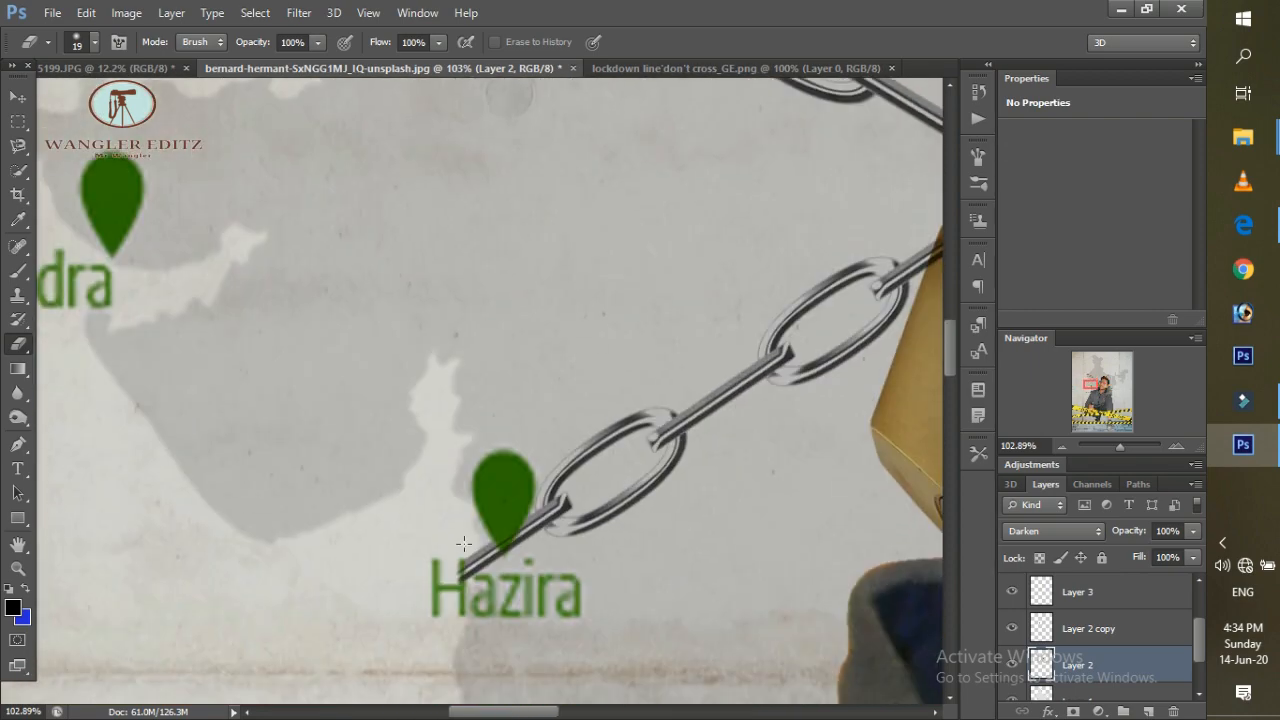
scroll(676, 304, "down", 4)
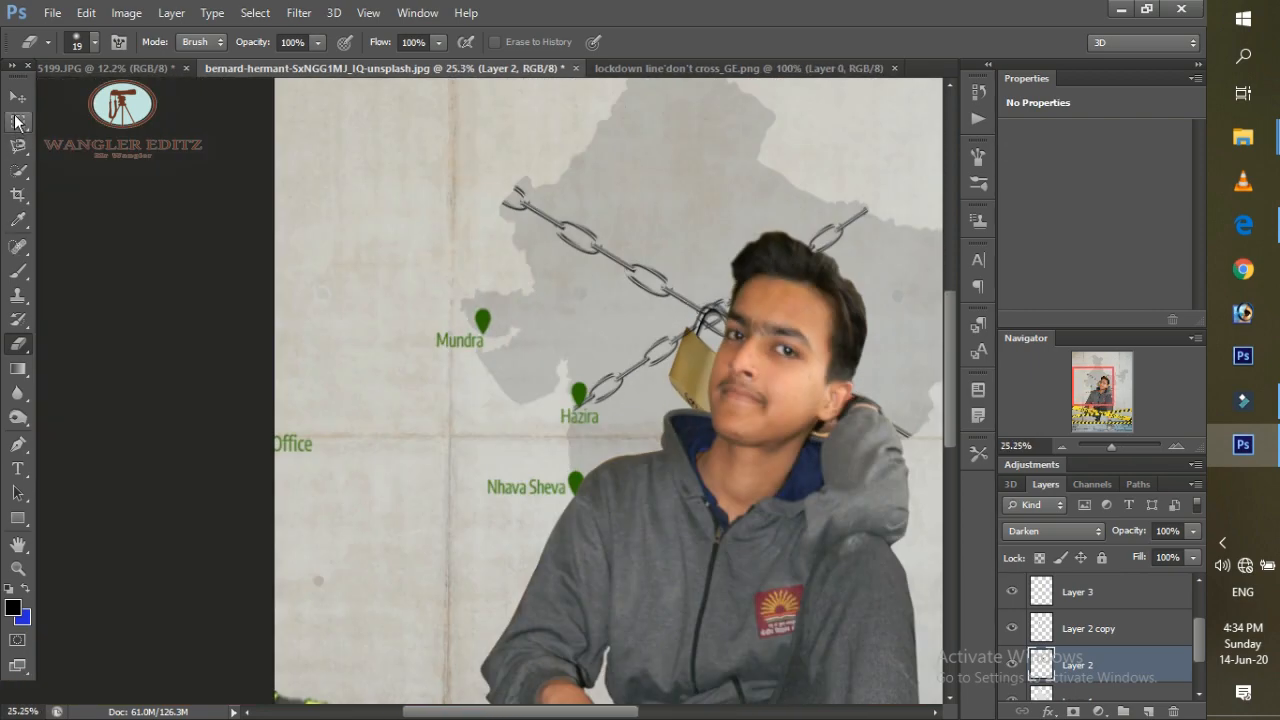
Try to narrow the padlock on Layer 3 beside the young man's face.
left_click(17, 98)
left_click(1054, 594)
scroll(718, 398, "up", 3)
left_click_drag(718, 400, 720, 405)
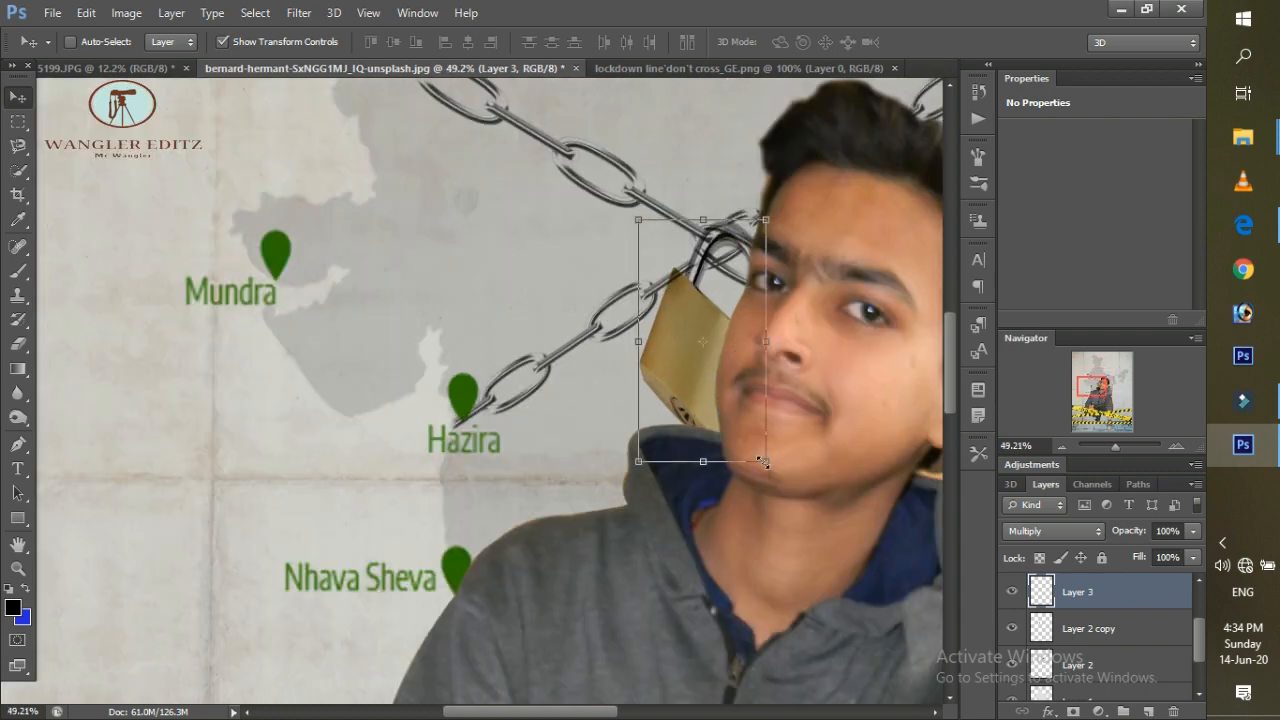
left_click_drag(767, 462, 711, 430)
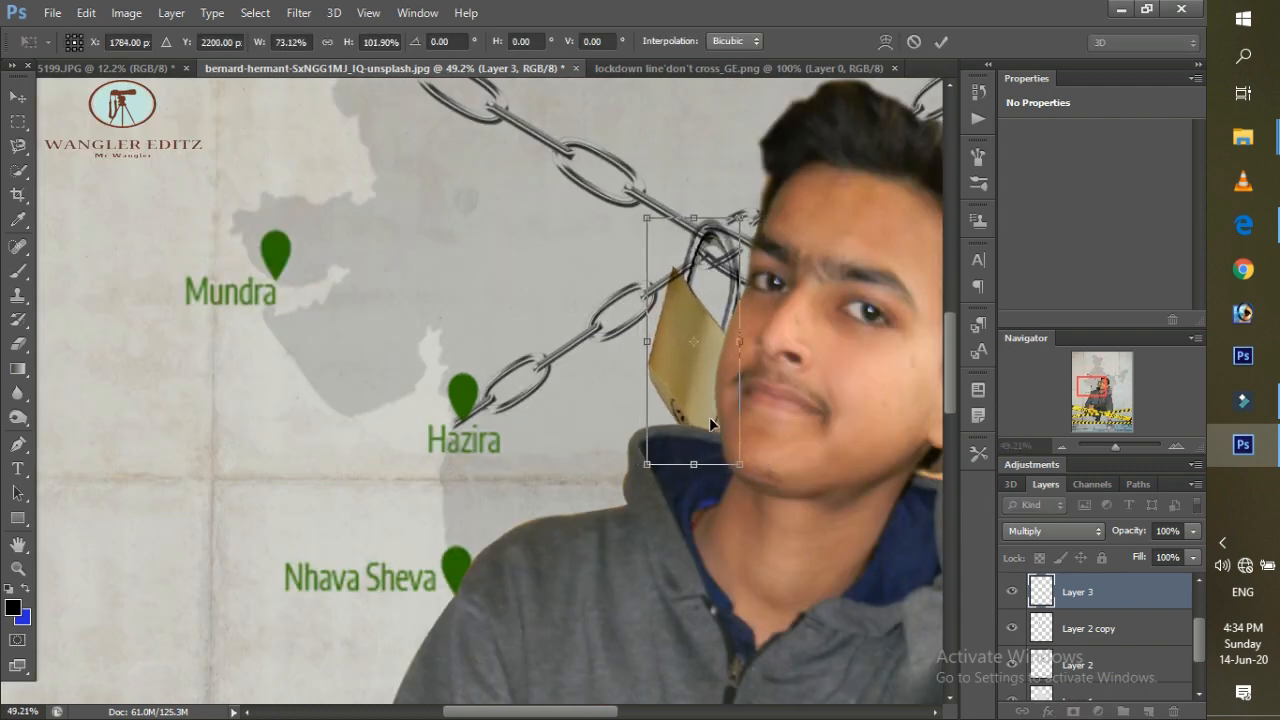
left_click(914, 42)
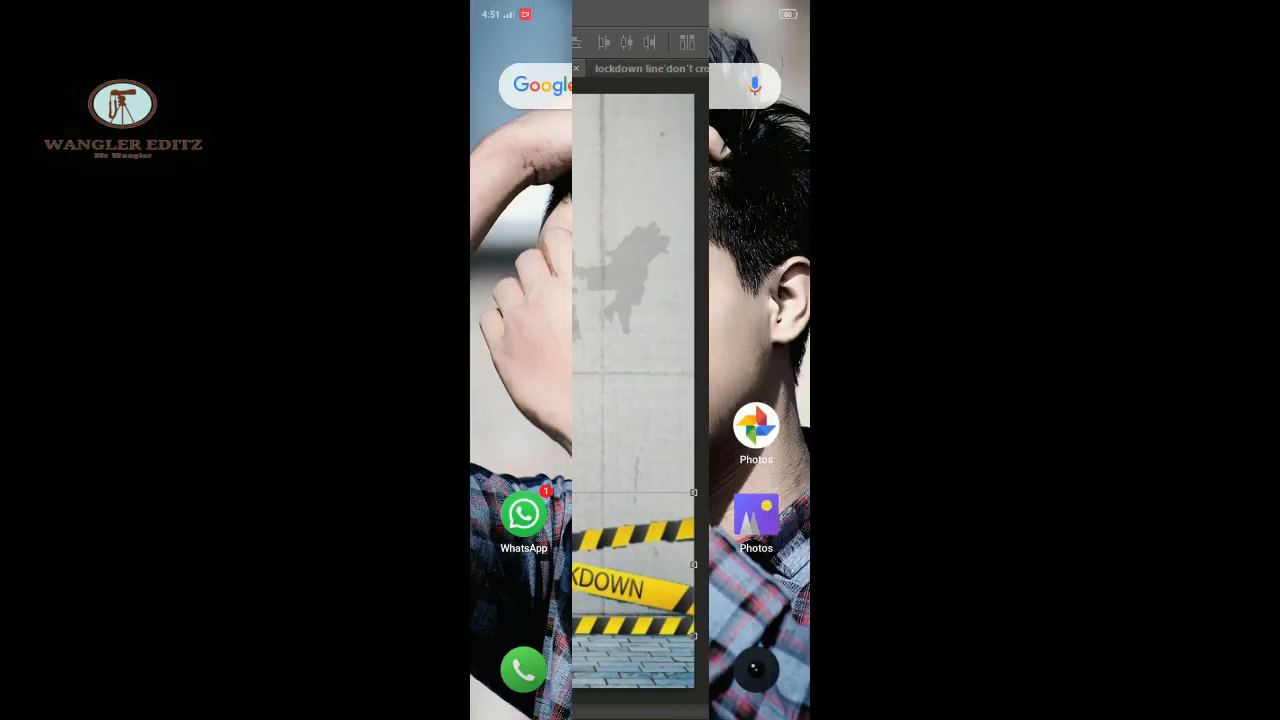
Open the finished lockdown composite in the phone's photo gallery.
left_click(512, 650)
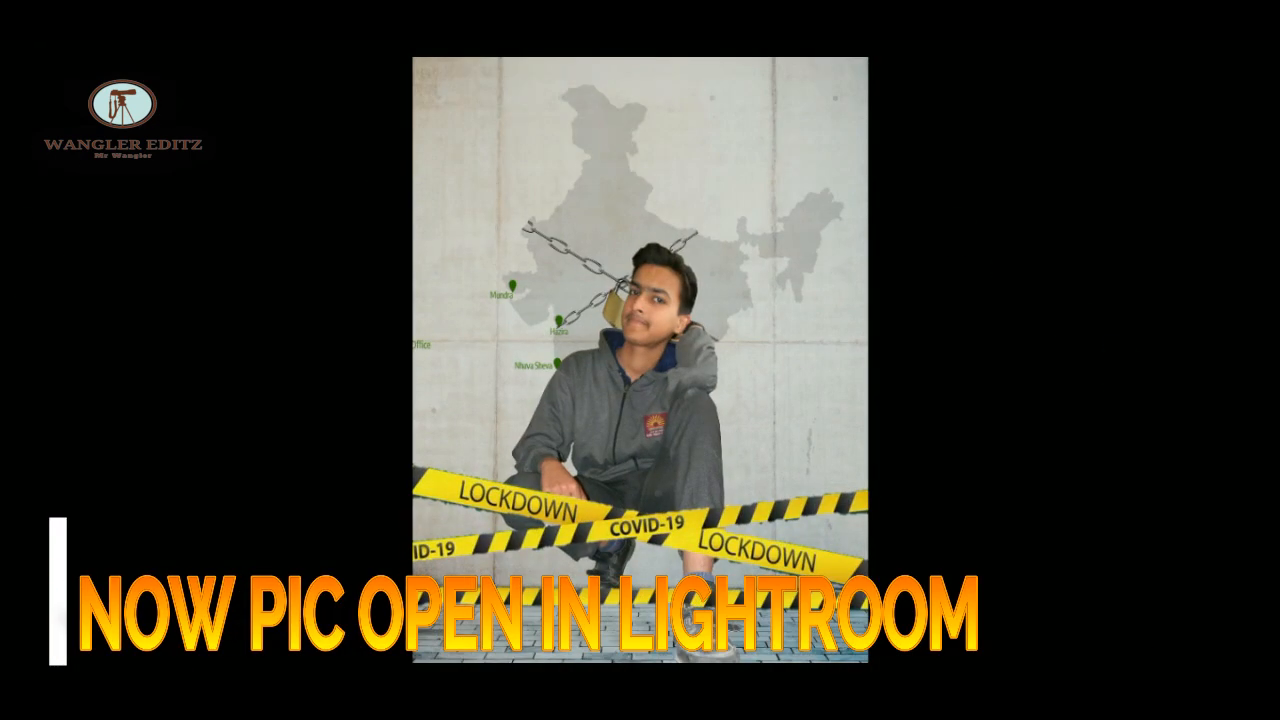
left_click(477, 396)
left_click(1070, 456)
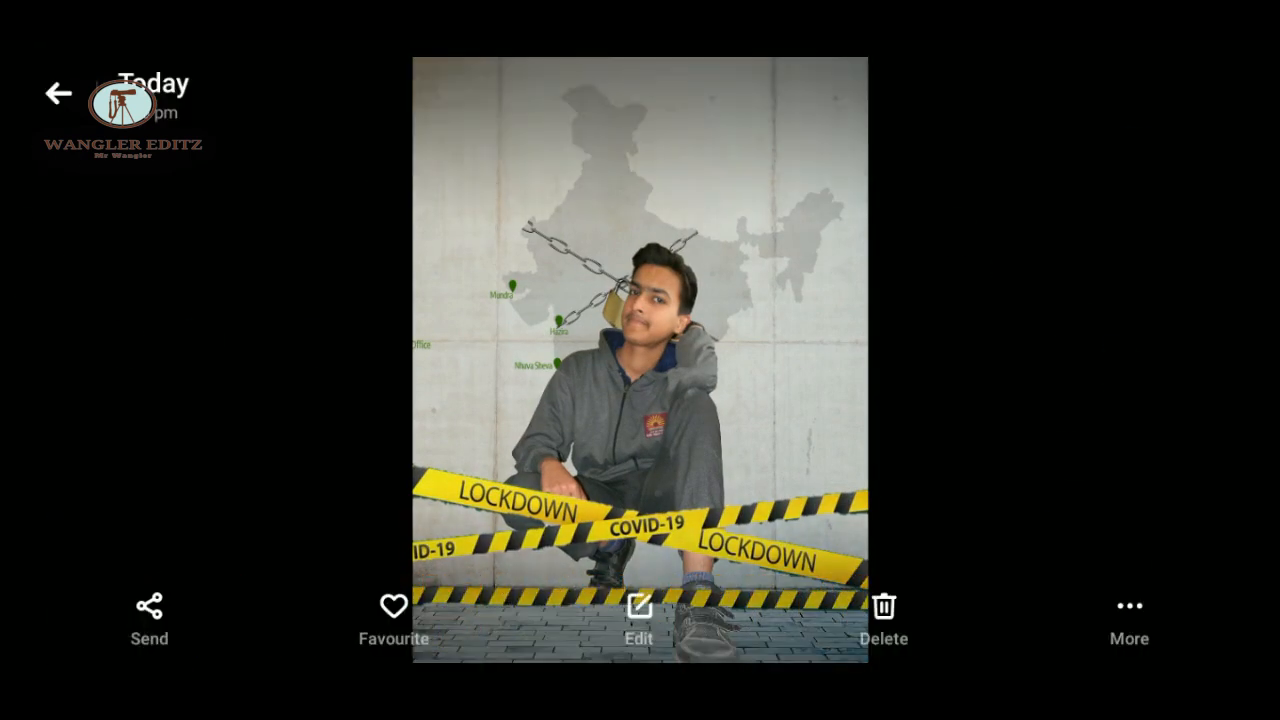
Switch to Lightroom on the phone and open the lockdown composite from All Photos for editing.
left_click(516, 692)
left_click(766, 645)
left_click_drag(306, 64, 306, 560)
left_click(400, 420)
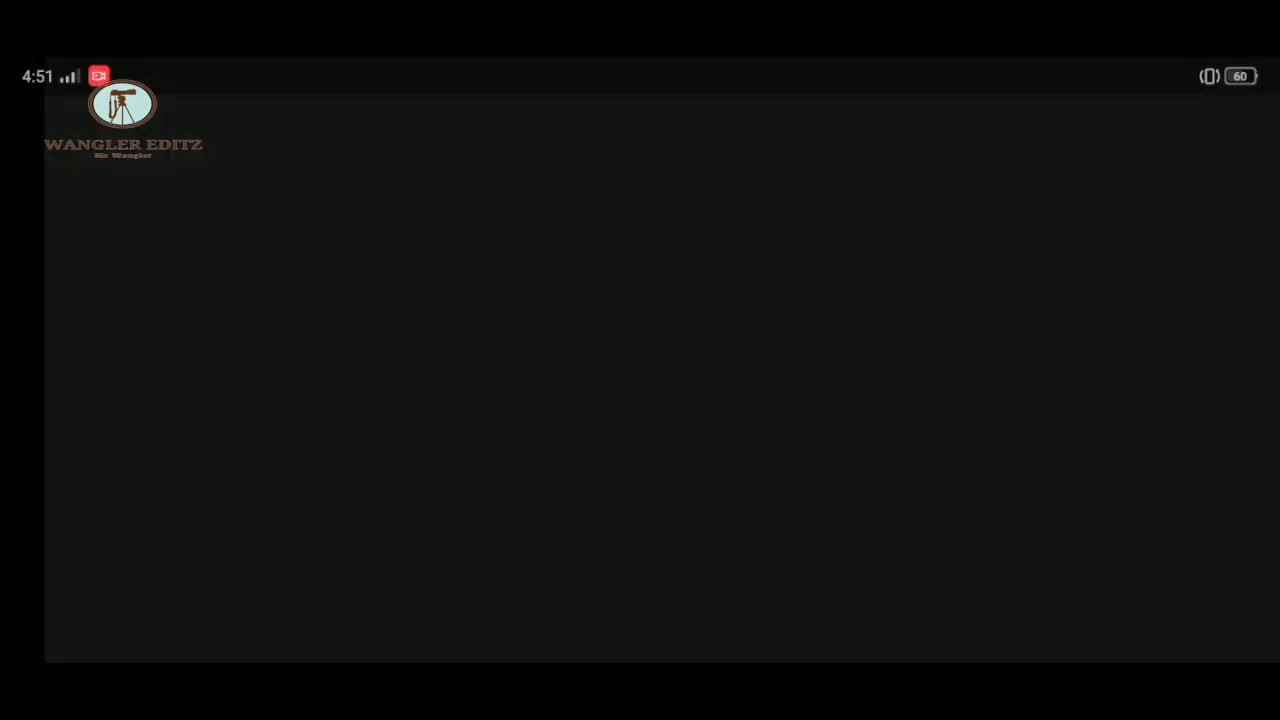
left_click(234, 222)
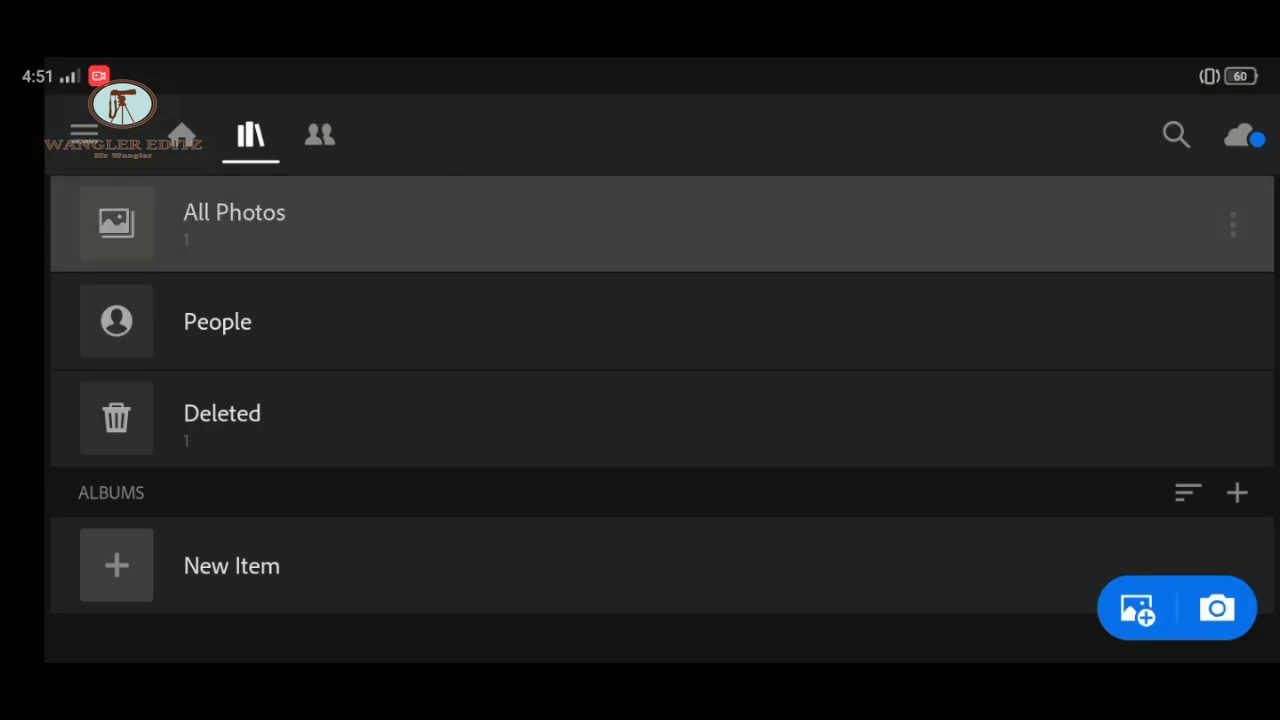
left_click(97, 252)
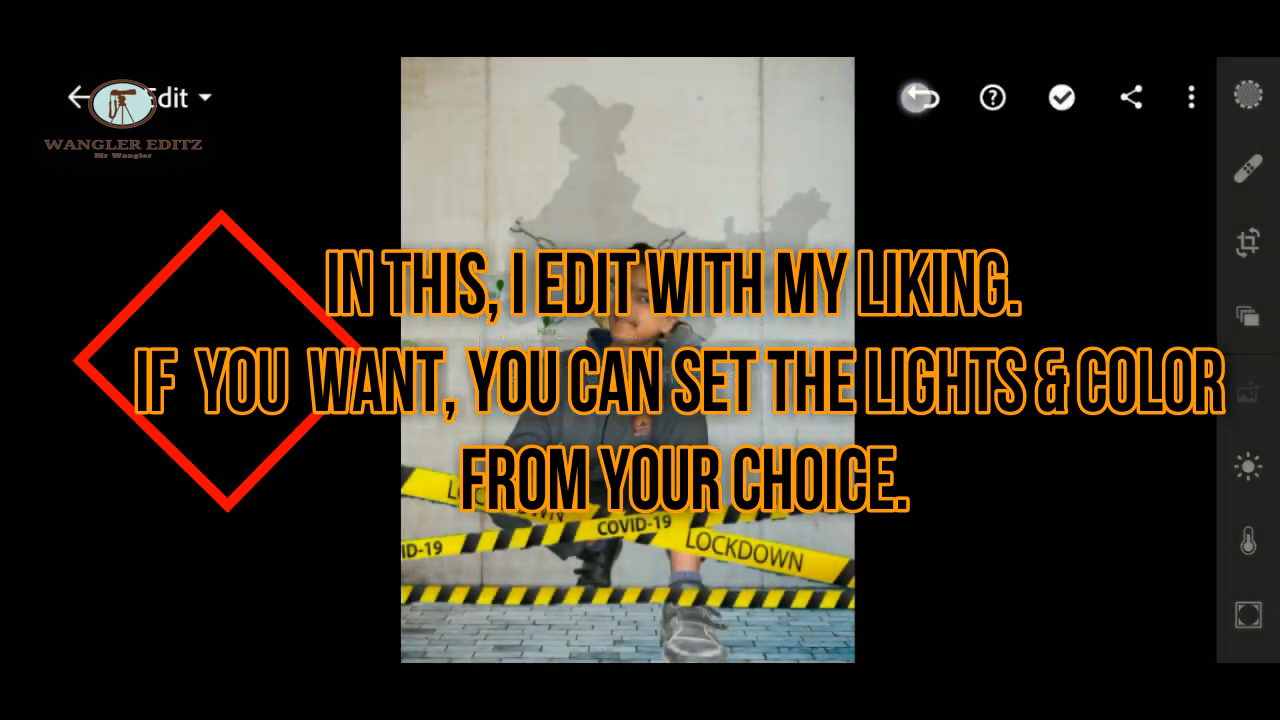
Undo the earlier edit, then brighten the exposure, adjust highlights, lower shadows and blacks, and raise whites.
left_click(923, 97)
left_click(1248, 466)
left_click_drag(1052, 215, 1057, 283)
left_click_drag(977, 351, 1008, 358)
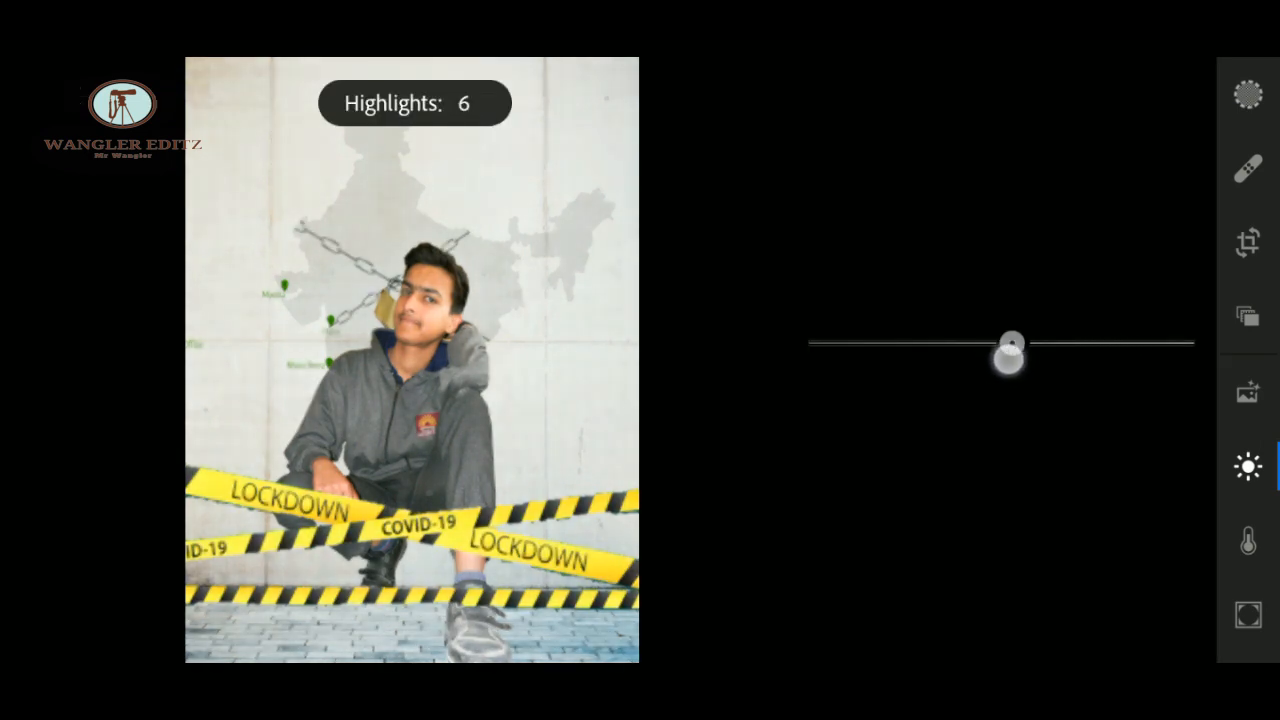
left_click_drag(1120, 322, 1034, 343)
left_click_drag(1040, 425, 955, 414)
left_click_drag(1000, 489, 1040, 480)
left_click_drag(991, 563, 925, 546)
Set the photo's colour temperature to -4, vibrance to 65 and saturation to -2.
left_click(1248, 540)
left_click_drag(1000, 268, 931, 332)
left_click_drag(1000, 394, 1125, 394)
left_click_drag(1001, 470, 981, 530)
Lower the saturation and raise the luminance of the reds in the colour mixer.
left_click(1149, 100)
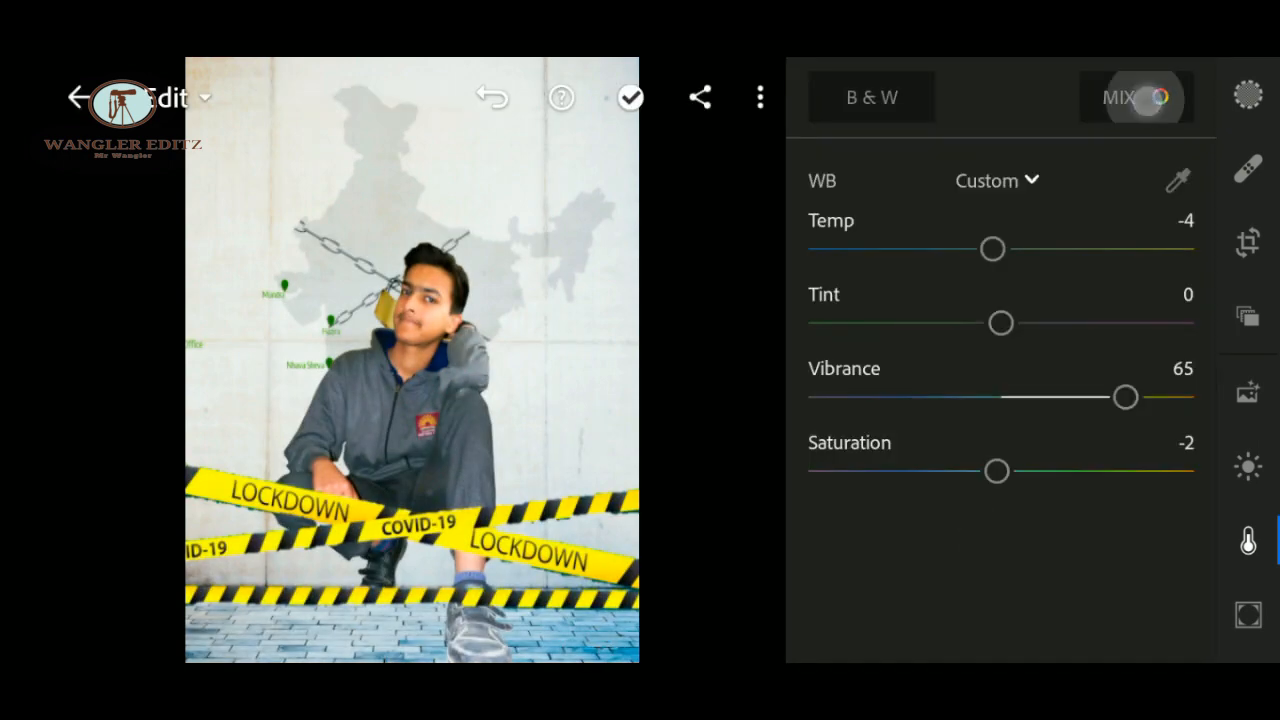
left_click_drag(1049, 323, 991, 323)
left_click_drag(1049, 397, 1254, 397)
left_click_drag(1057, 397, 1163, 397)
Adjust the hue, saturation and luminance of the oranges to tune the skin tone.
left_click(922, 162)
left_click_drag(991, 323, 986, 391)
left_click_drag(1170, 397, 1199, 397)
left_click_drag(1050, 397, 1037, 369)
left_click_drag(1060, 326, 860, 366)
left_click_drag(1048, 266, 789, 366)
left_click_drag(886, 325, 1211, 331)
left_click_drag(1082, 331, 1080, 331)
left_click_drag(850, 251, 1144, 257)
Set the yellows to hue -40, saturation 88 and luminance 32 in the colour mixer.
left_click_drag(1056, 325, 851, 330)
left_click_drag(974, 254, 766, 298)
left_click_drag(944, 260, 1049, 260)
left_click_drag(946, 322, 1231, 323)
left_click_drag(1020, 394, 1151, 392)
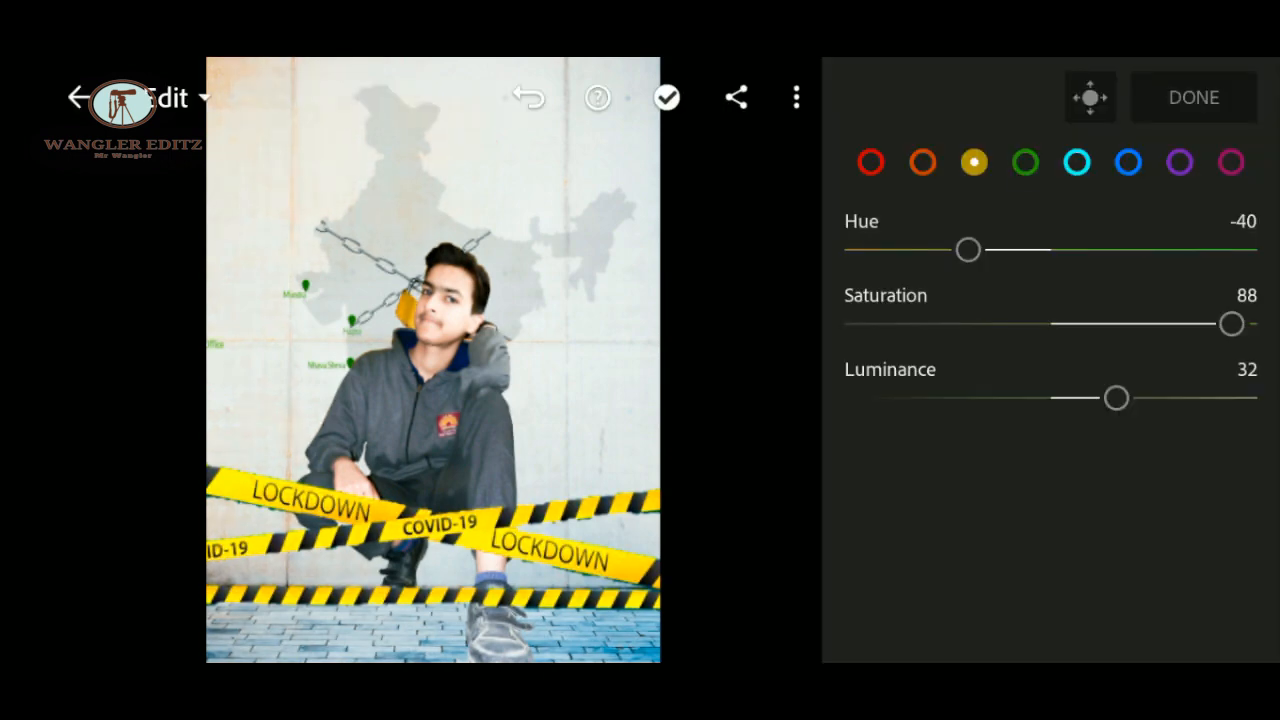
Shift the green hue to about -29 and strongly lower the green saturation.
left_click(1025, 162)
left_click_drag(1050, 250, 966, 297)
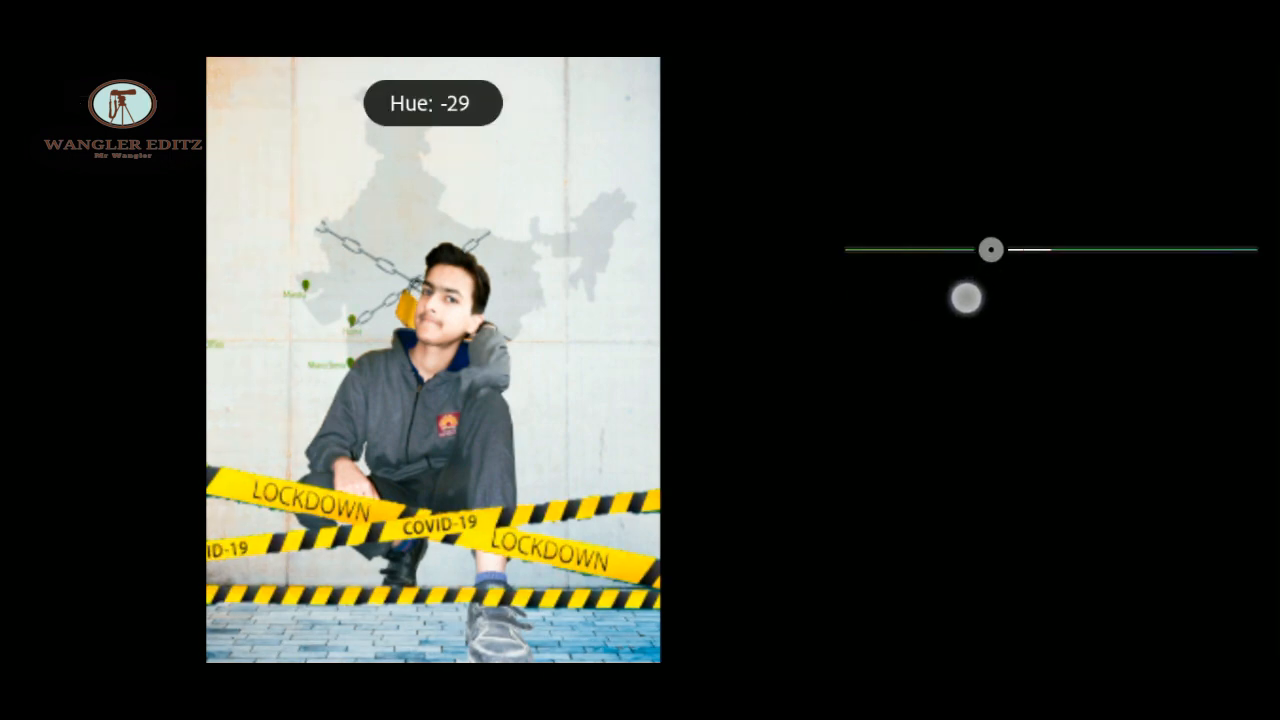
left_click_drag(1050, 323, 871, 323)
Set the blues to hue -77, saturation -98 and luminance -78, and finish the colour mix.
left_click(1076, 162)
left_click(1128, 162)
left_click_drag(1050, 323, 1171, 314)
left_click_drag(1050, 250, 951, 279)
left_click_drag(1050, 323, 906, 344)
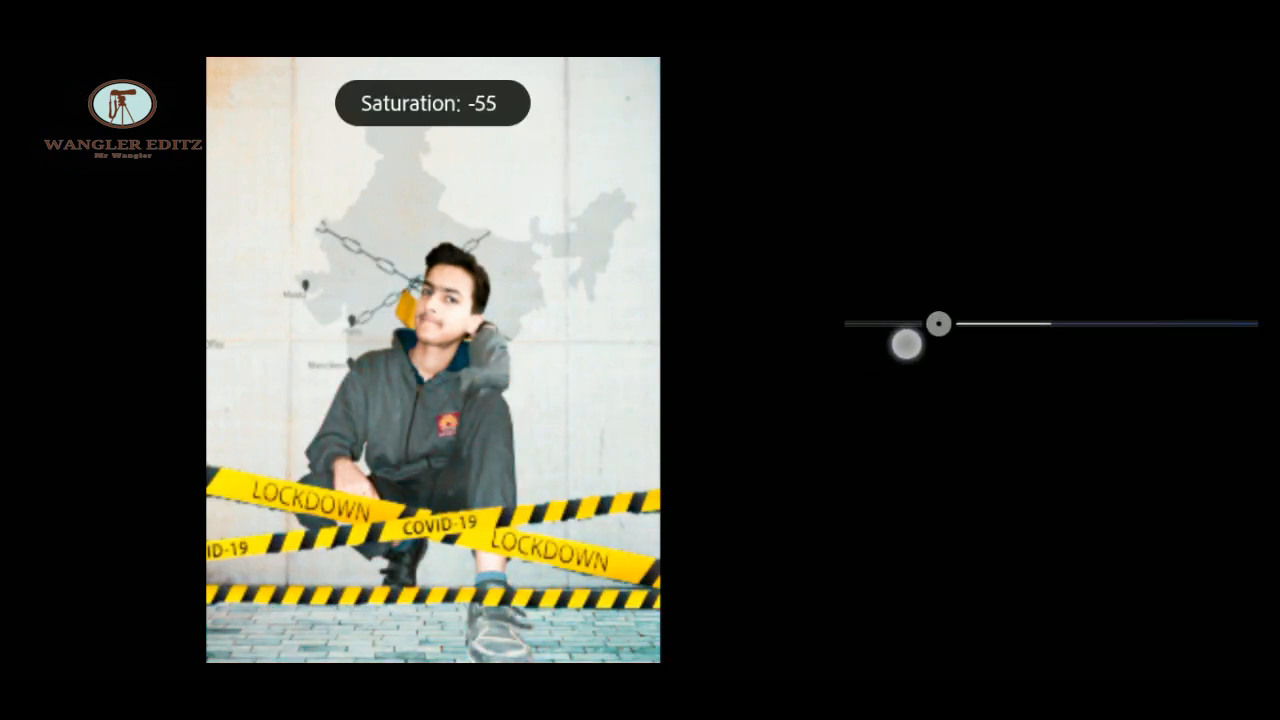
left_click_drag(791, 371, 794, 369)
scroll(500, 502, "up", 4)
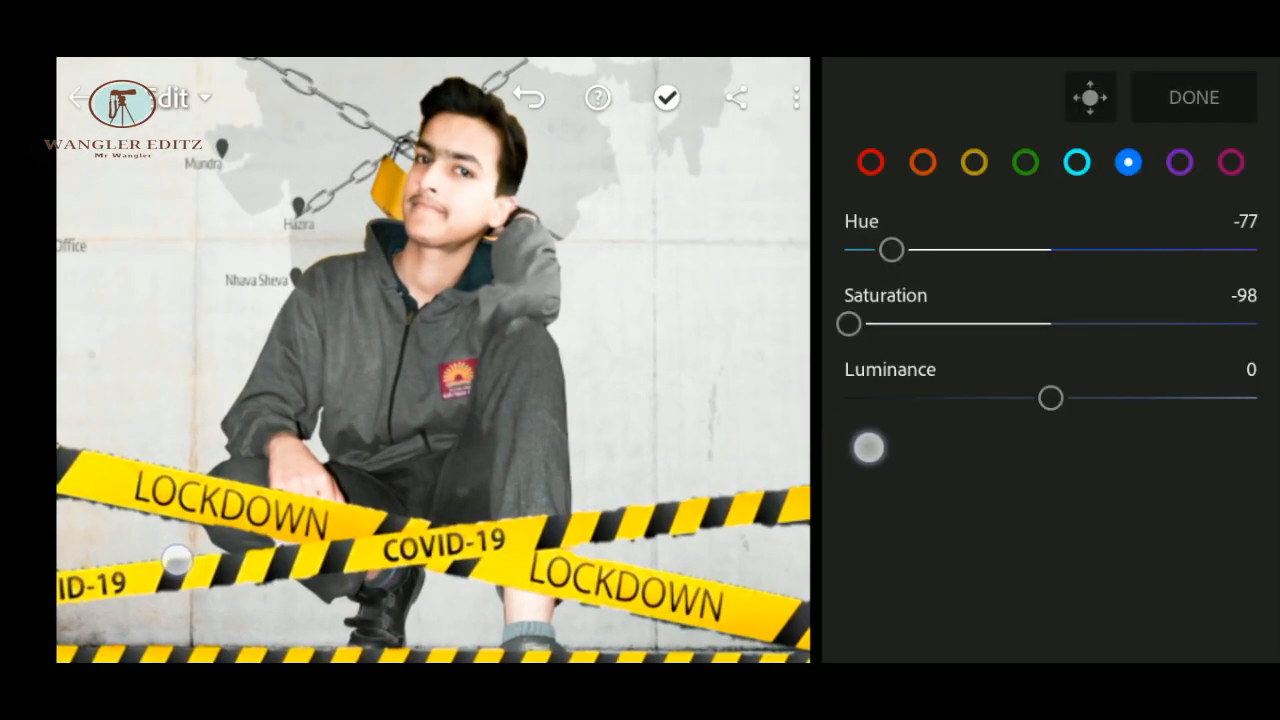
scroll(516, 502, "down", 1)
scroll(515, 502, "down", 2)
left_click_drag(1050, 398, 890, 398)
scroll(433, 360, "down", 2)
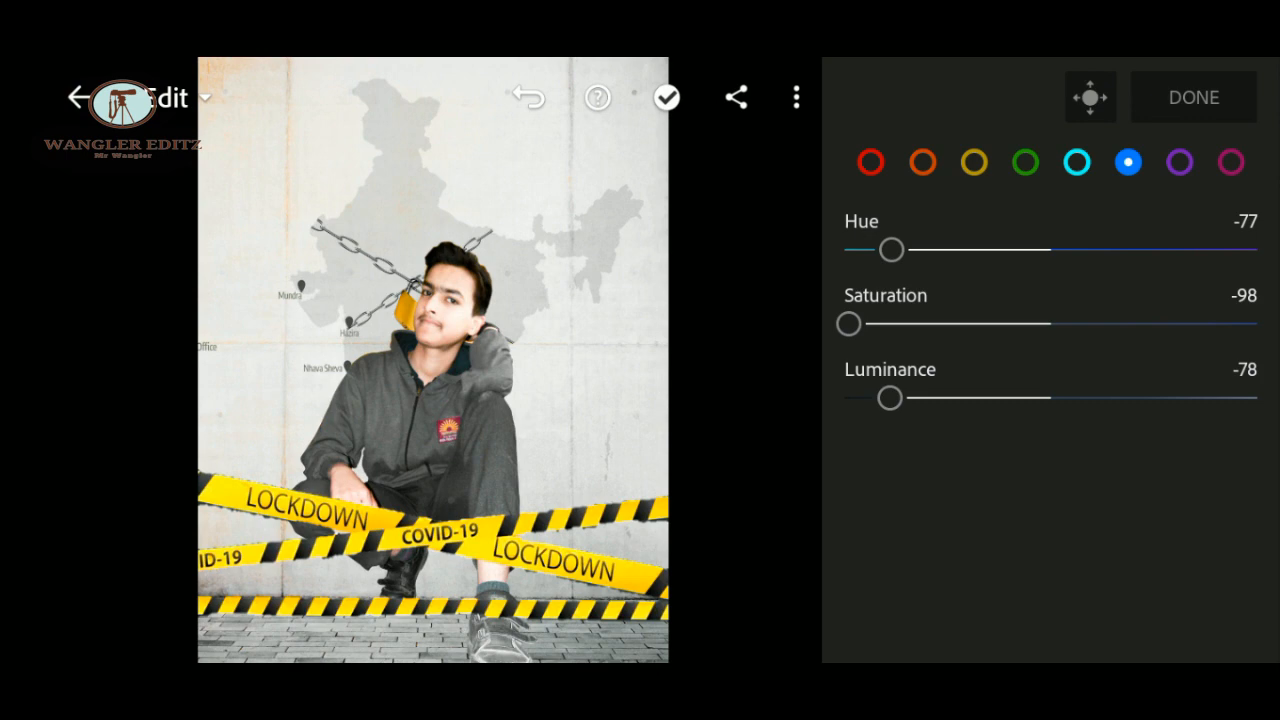
left_click(1226, 98)
Raise the texture, adjust clarity and dehaze, and add a dark vignette around the photo.
scroll(1236, 461, "down", 1)
left_click(1248, 597)
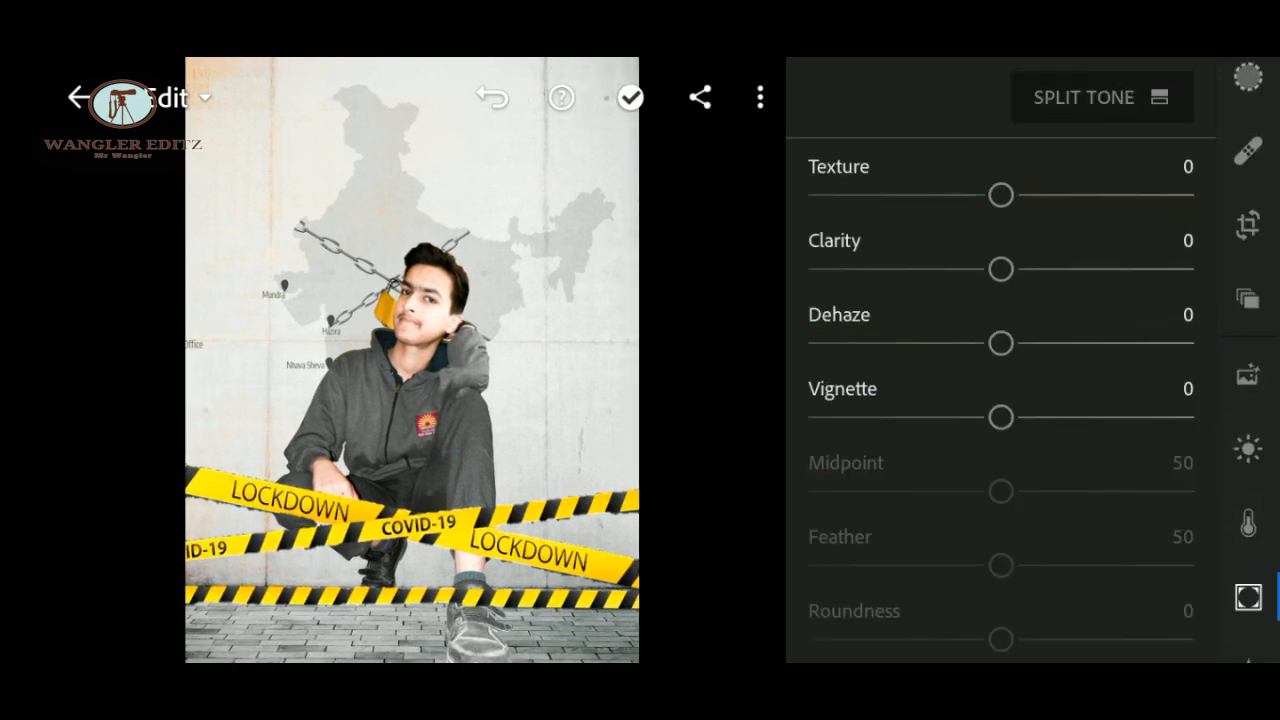
left_click_drag(1001, 195, 1194, 195)
left_click_drag(1001, 269, 966, 338)
mouse_move(1000, 340)
left_mouse_down()
mouse_move(1109, 340)
mouse_move(948, 343)
mouse_move(960, 383)
mouse_move(989, 343)
left_mouse_up()
left_click_drag(1000, 420, 923, 418)
left_click_drag(1163, 445, 1163, 375)
Set the photo's noise reduction to 12, colour noise reduction to 100 and sharpening to 49.
left_click_drag(1240, 563, 1234, 436)
left_click(1247, 561)
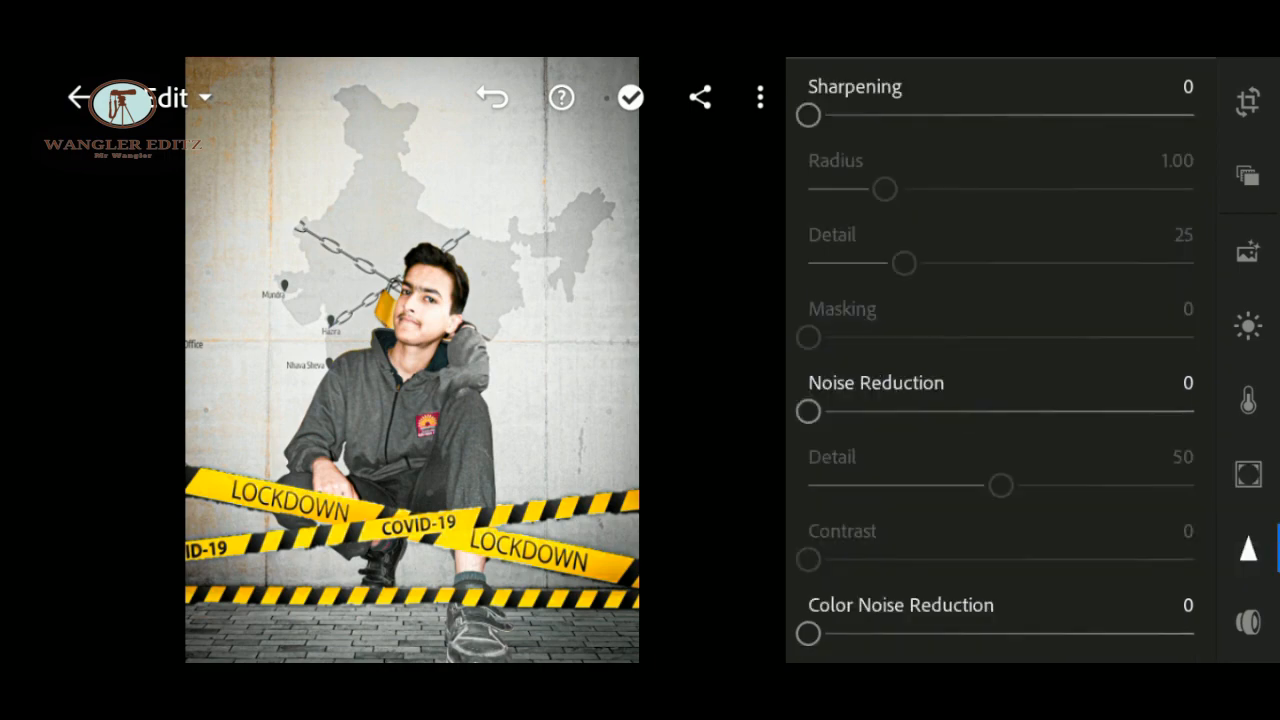
left_click_drag(972, 420, 1017, 424)
left_click_drag(943, 609, 1200, 612)
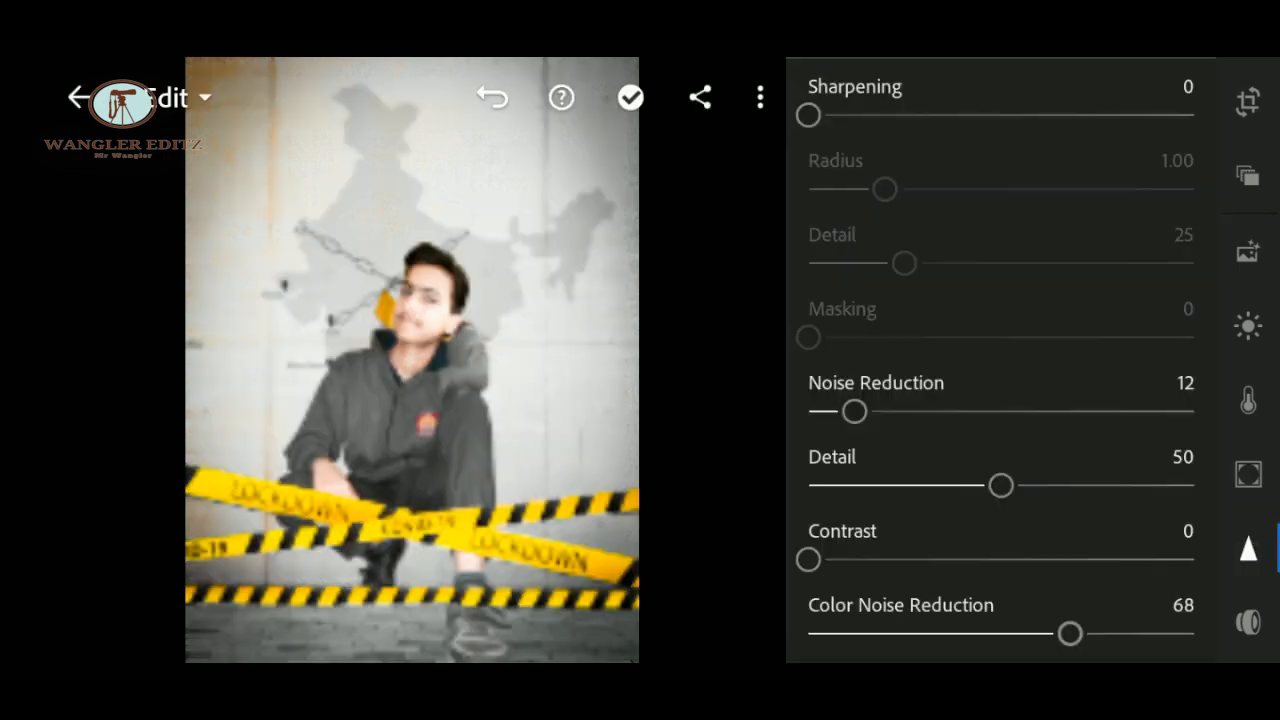
left_click_drag(1095, 615, 1228, 615)
left_click_drag(963, 121, 1090, 123)
scroll(435, 520, "up", 5)
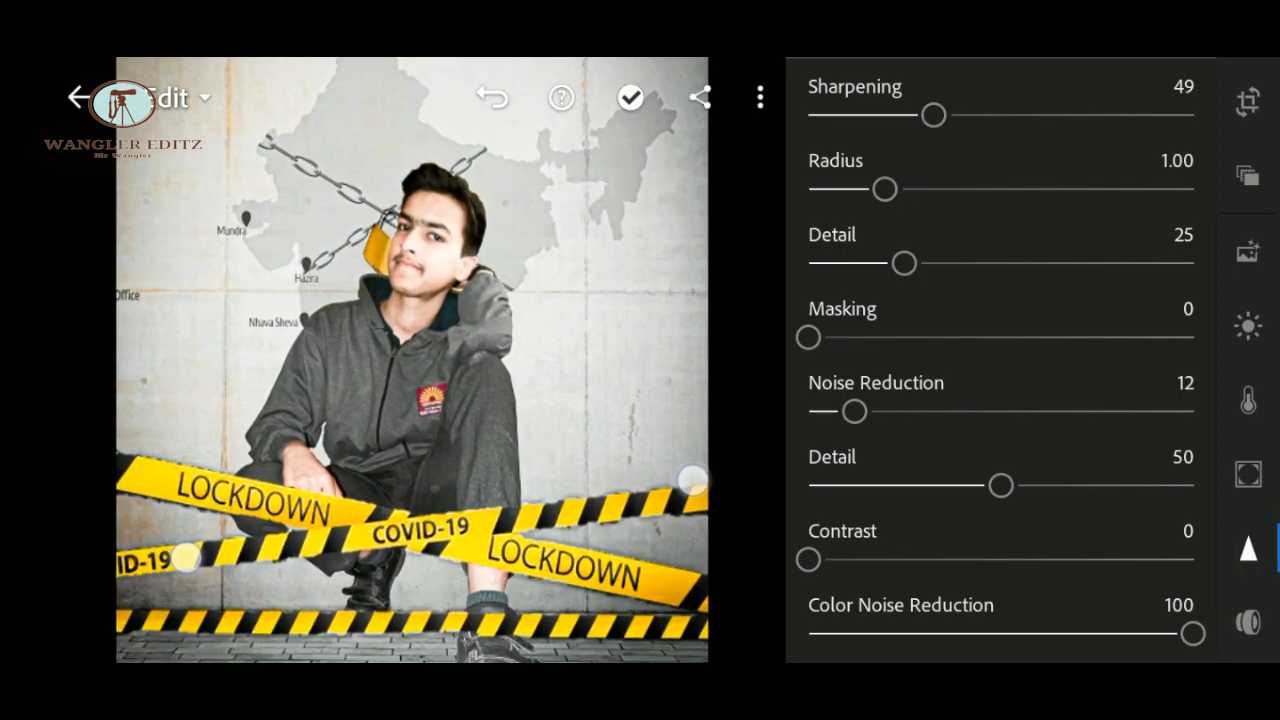
scroll(445, 540, "down", 5)
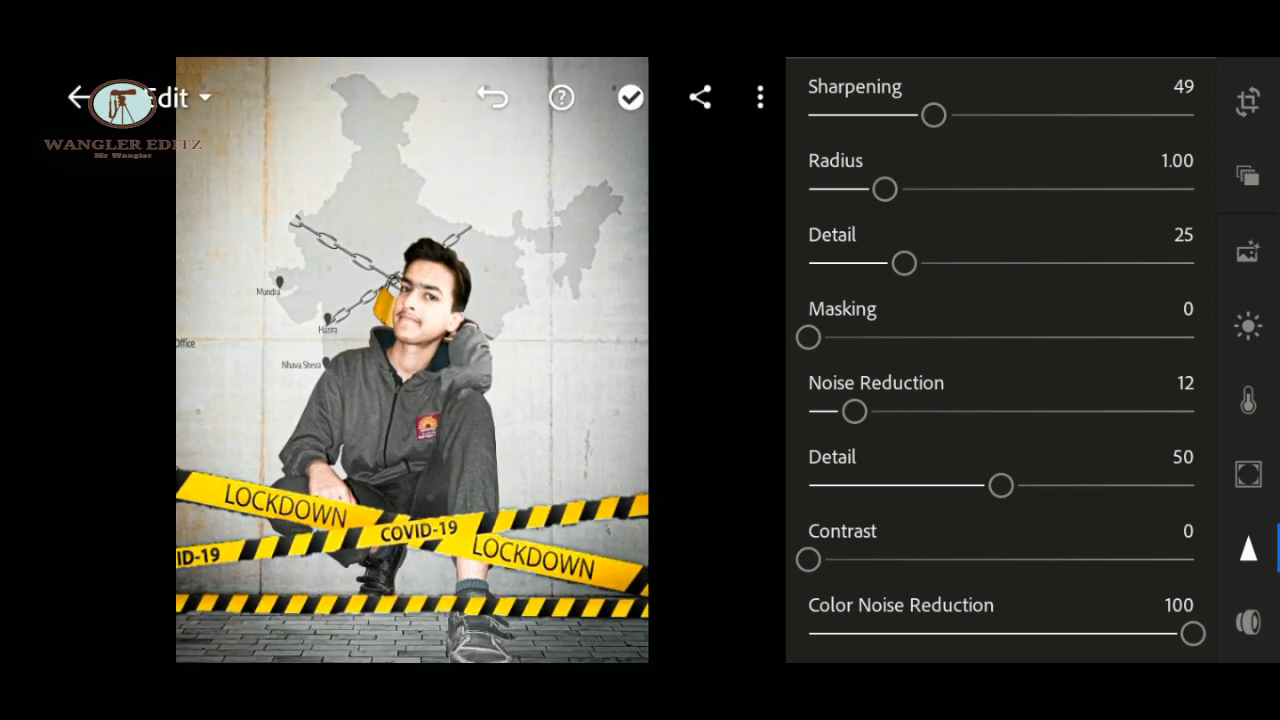
Add a brush selective edit over the man's face and set its exposure to 0.06EV.
scroll(1238, 521, "up", 2)
left_click(1240, 96)
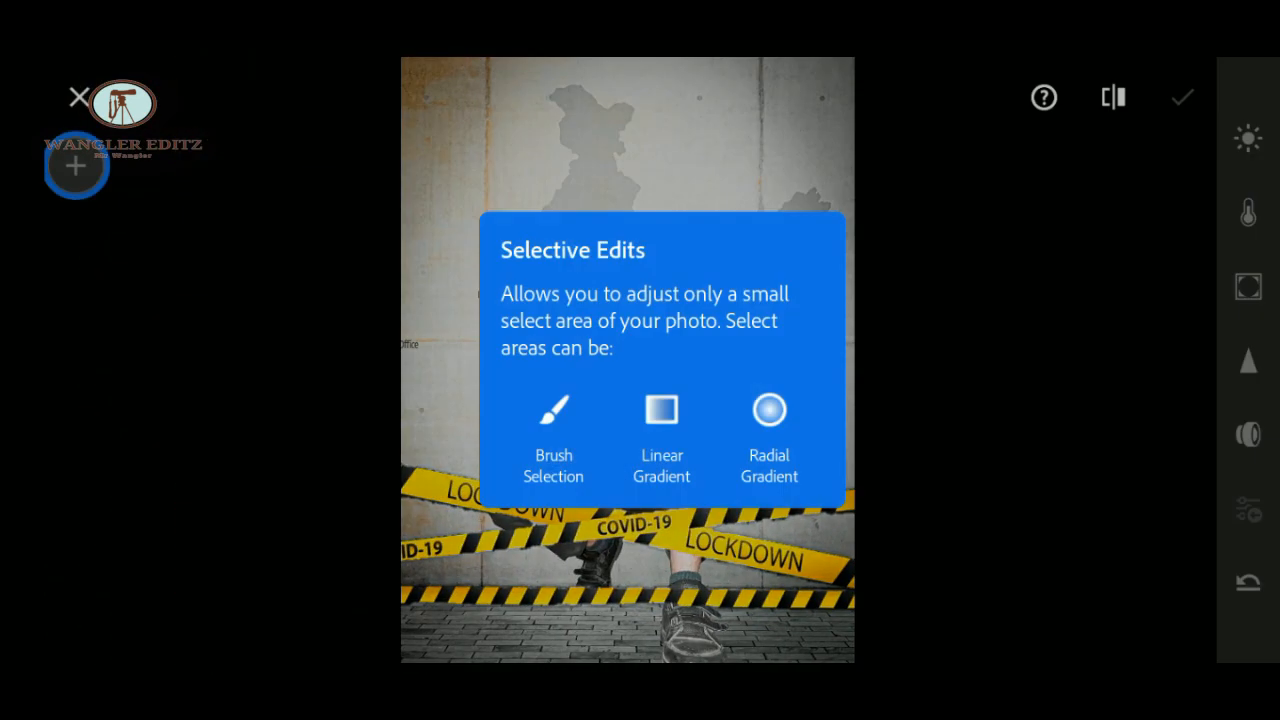
left_click(77, 165)
left_click(78, 164)
left_click(899, 380)
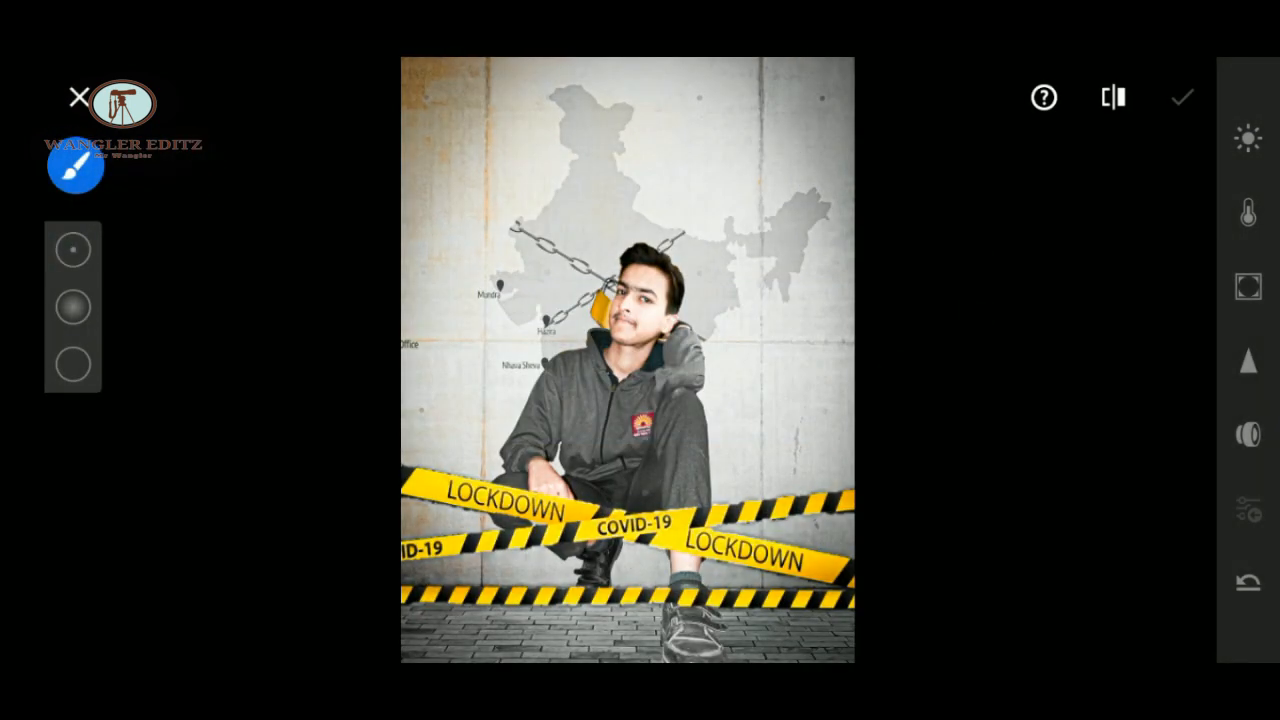
left_click_drag(648, 289, 634, 335)
left_click(1244, 138)
mouse_move(1008, 124)
left_mouse_down()
mouse_move(1051, 129)
mouse_move(934, 203)
left_mouse_up()
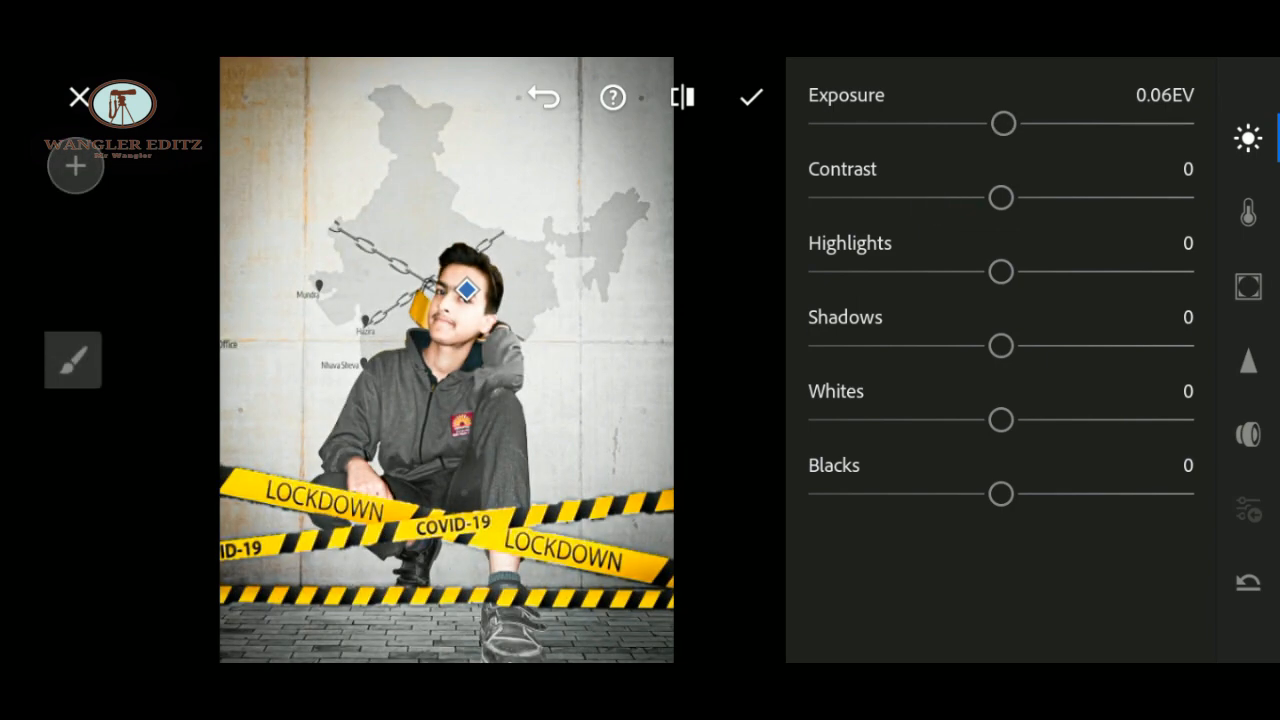
Set the face selection's saturation to -15 and clarity to -24.
left_click_drag(462, 306, 450, 324)
left_click(1248, 212)
left_click_drag(1000, 271, 937, 343)
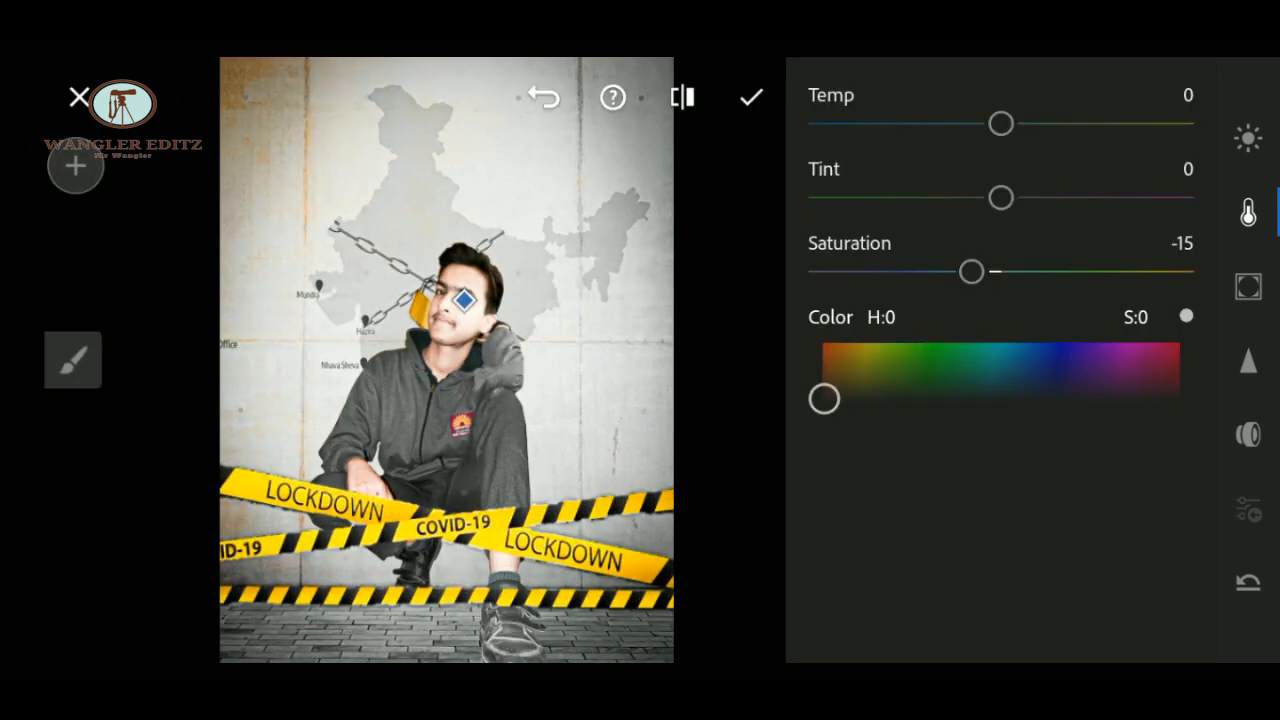
mouse_move(462, 305)
left_mouse_down()
mouse_move(434, 303)
mouse_move(467, 293)
left_mouse_up()
left_click(1248, 287)
left_click_drag(1001, 197, 782, 266)
left_click_drag(905, 205, 1049, 213)
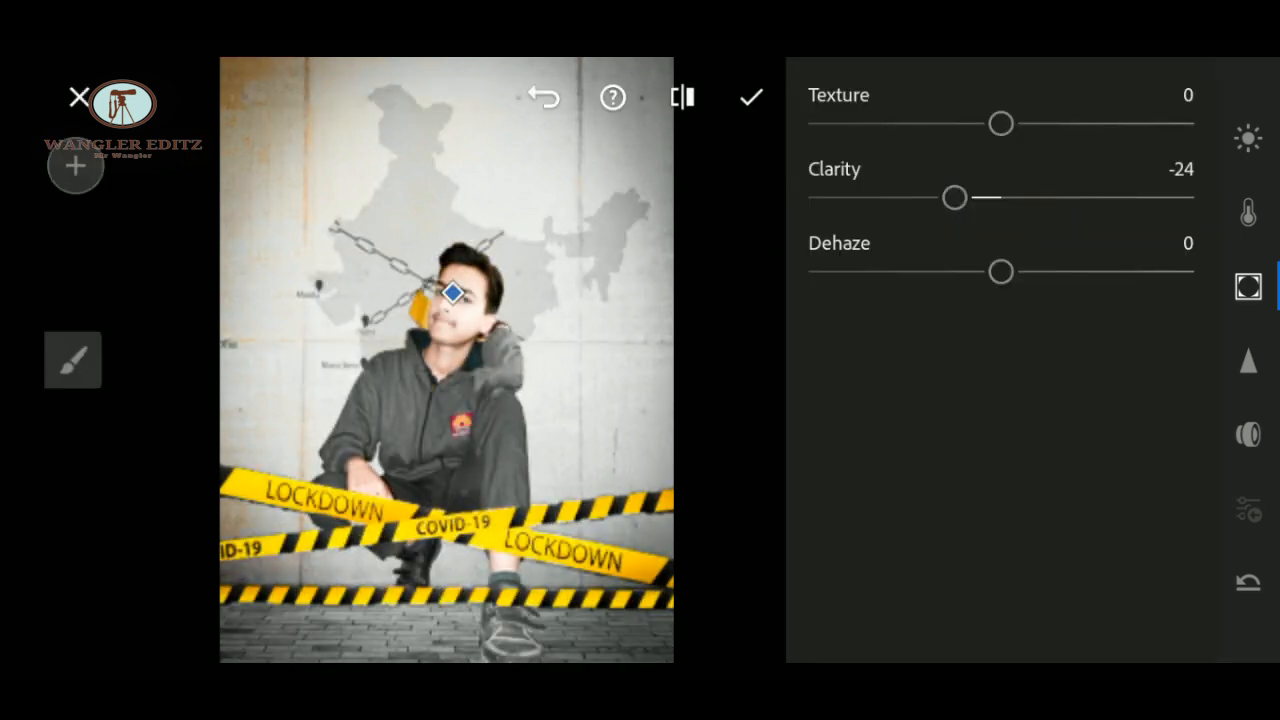
Set the face selection's noise to -61 and apply the selective edit.
scroll(480, 219, "up", 5)
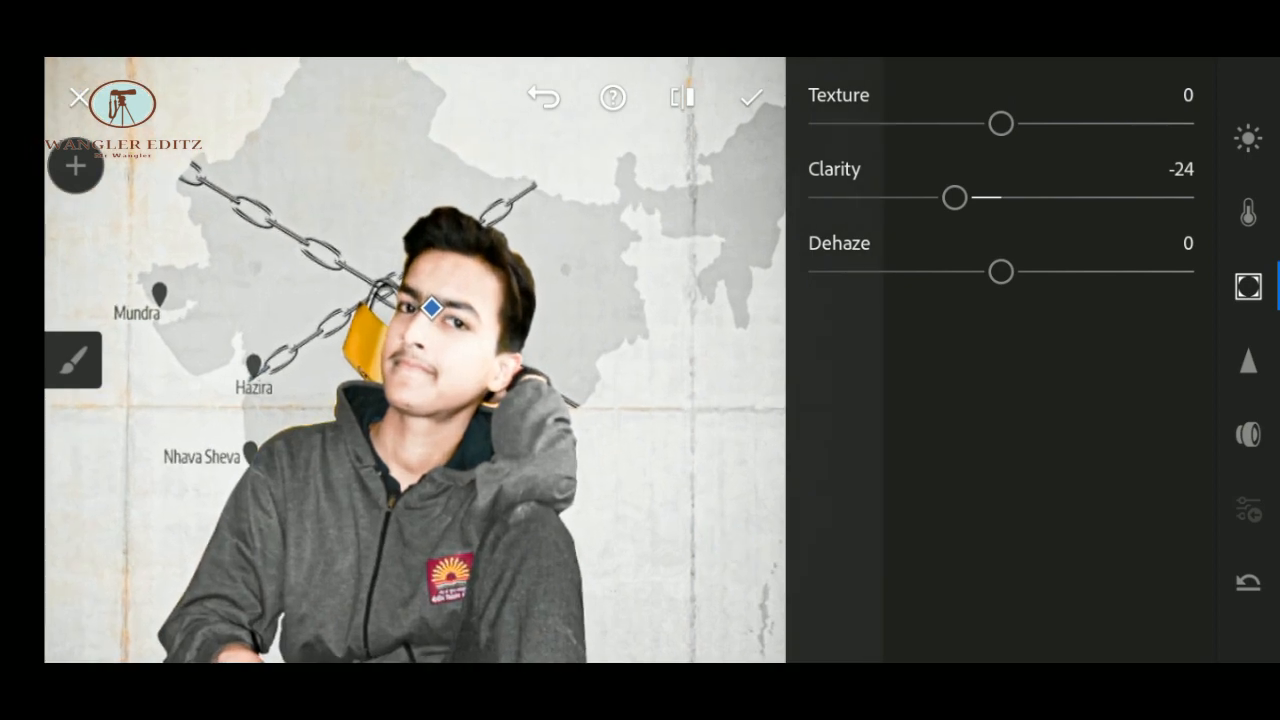
left_click(1248, 362)
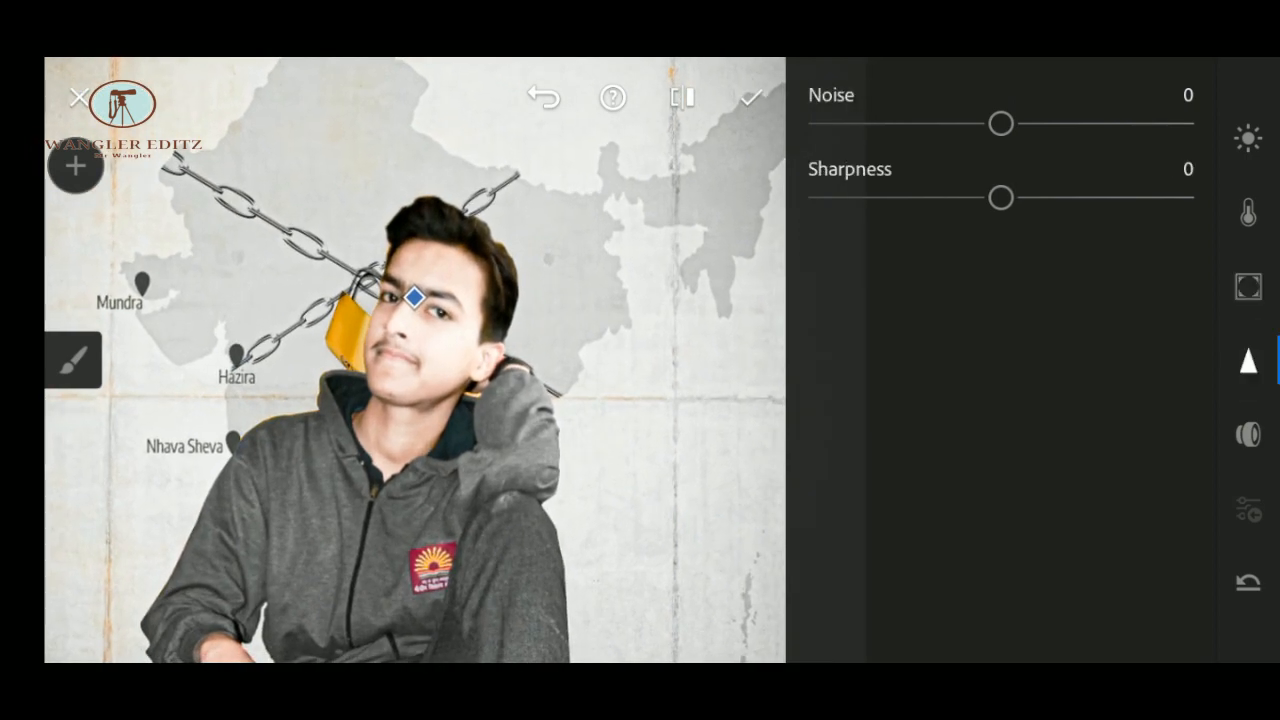
left_click_drag(1001, 123, 883, 123)
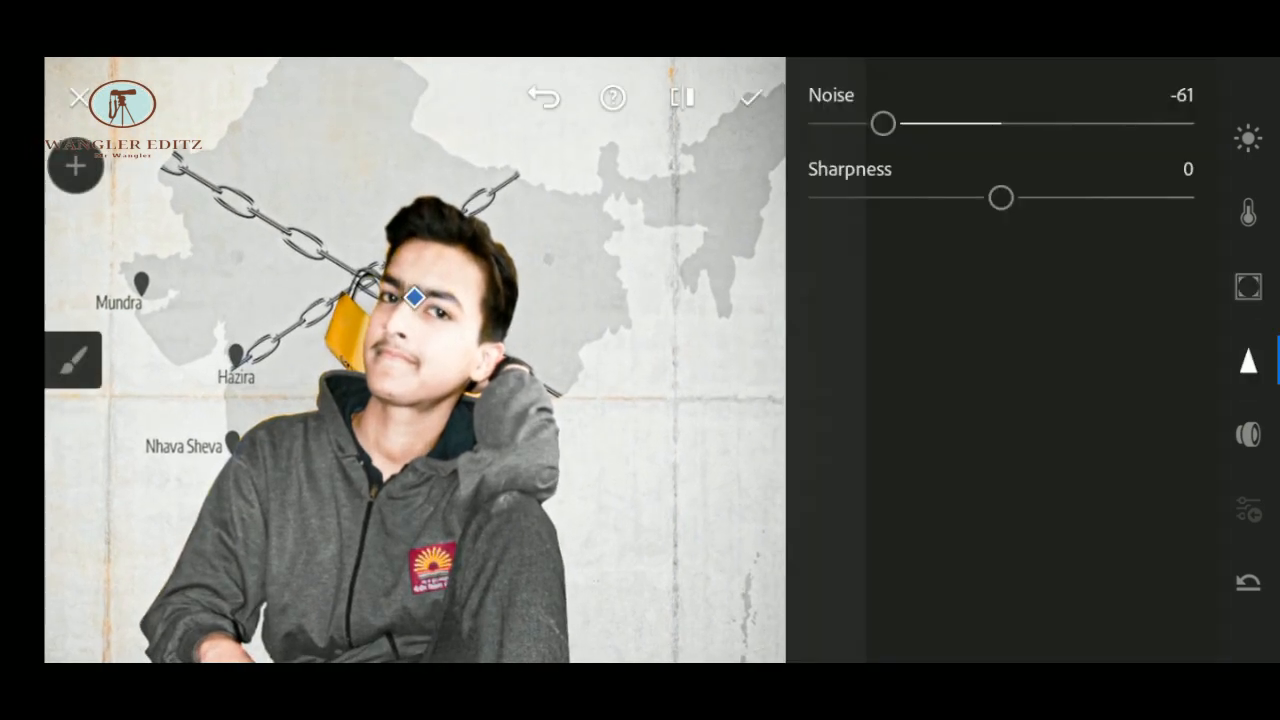
scroll(471, 401, "up", 5)
scroll(450, 390, "down", 10)
left_click(751, 97)
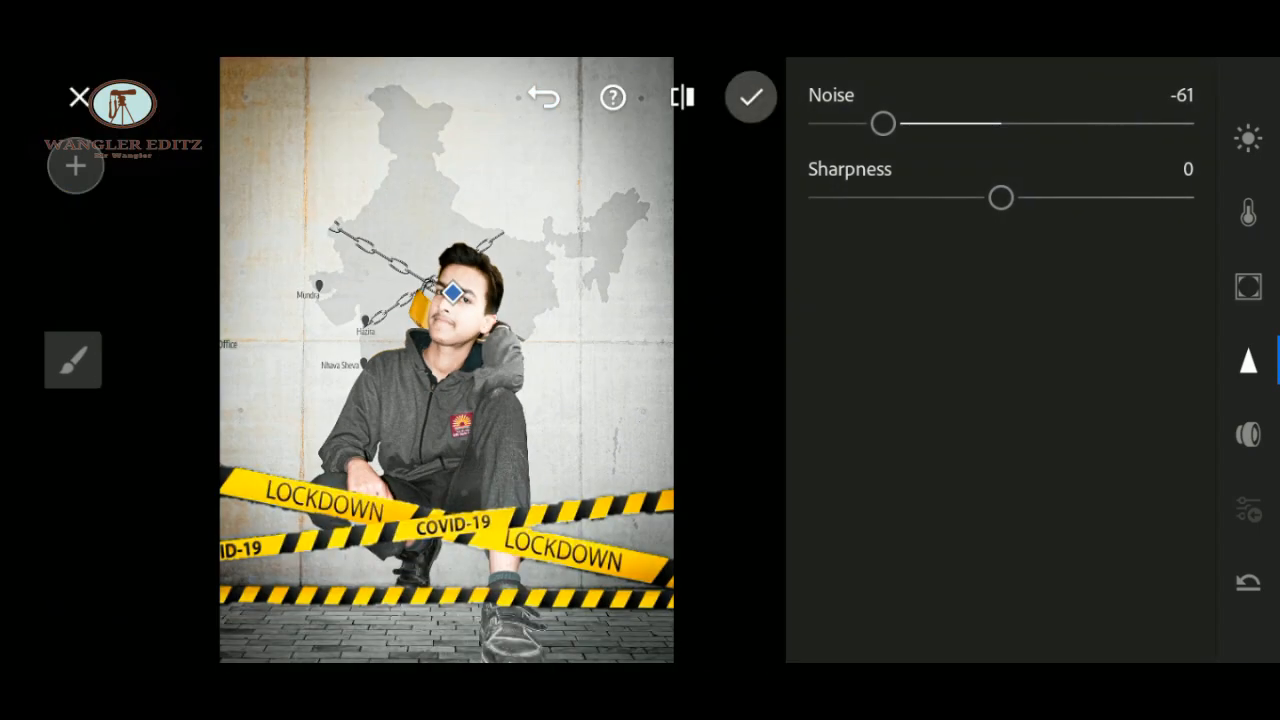
Apply the Artistic 03 profile to the photo at strength 100.
left_click(1246, 322)
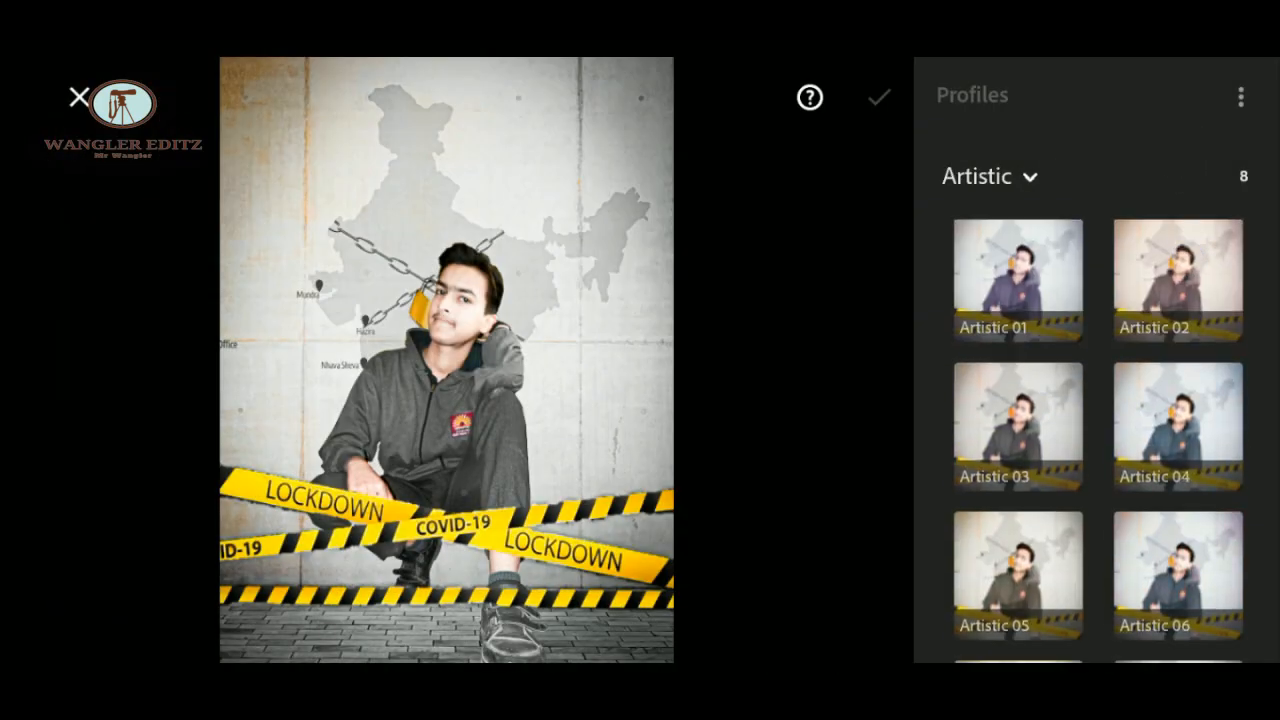
left_click(1018, 425)
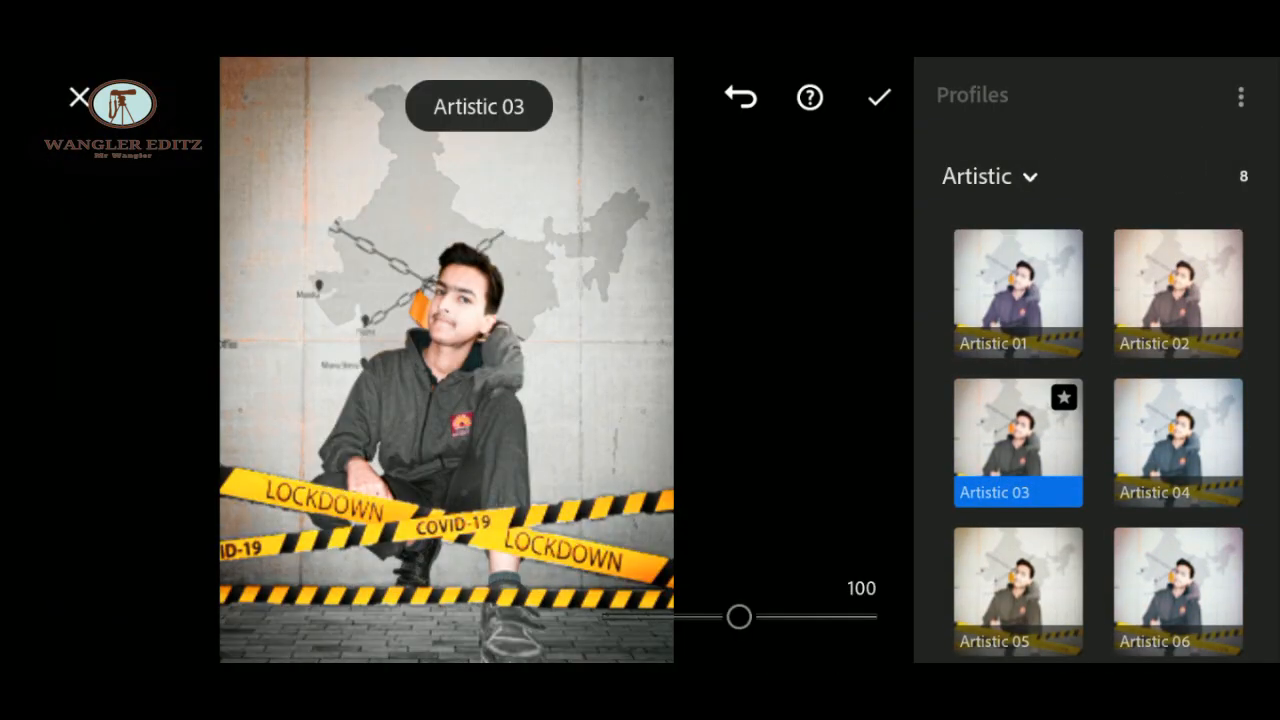
left_click(878, 97)
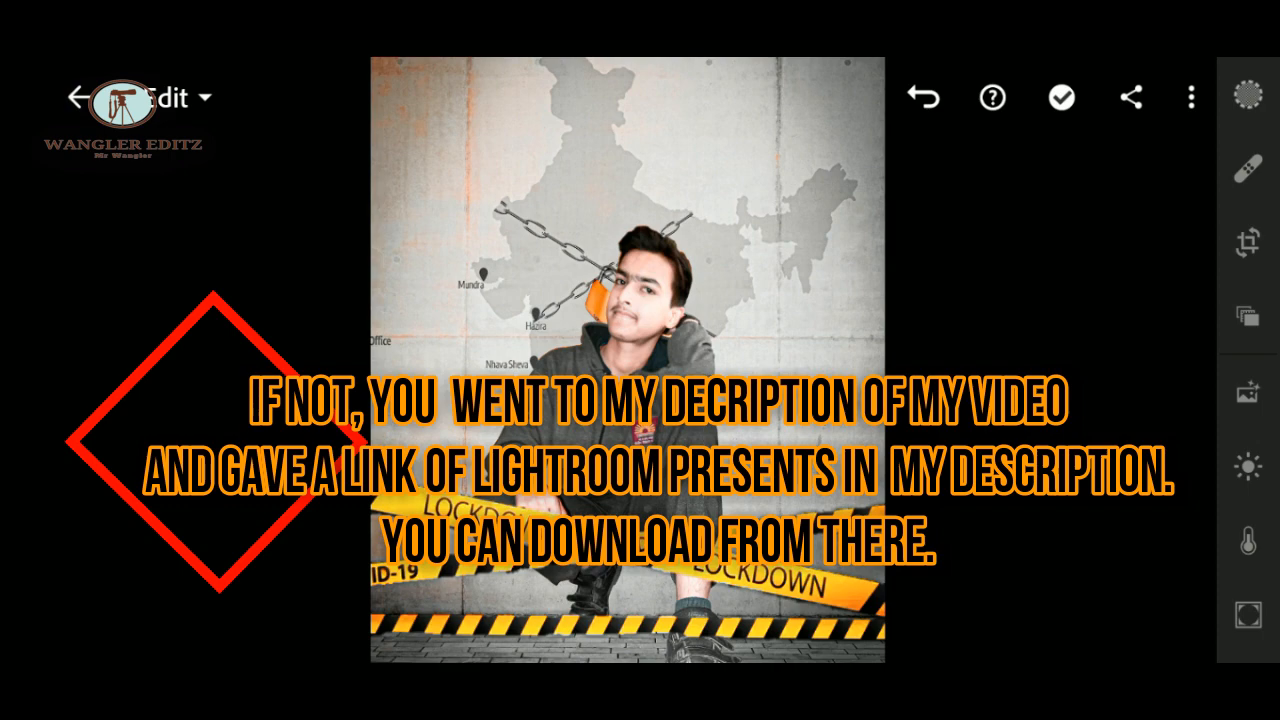
Share the graded photo from Lightroom to Snapseed.
left_click(1131, 97)
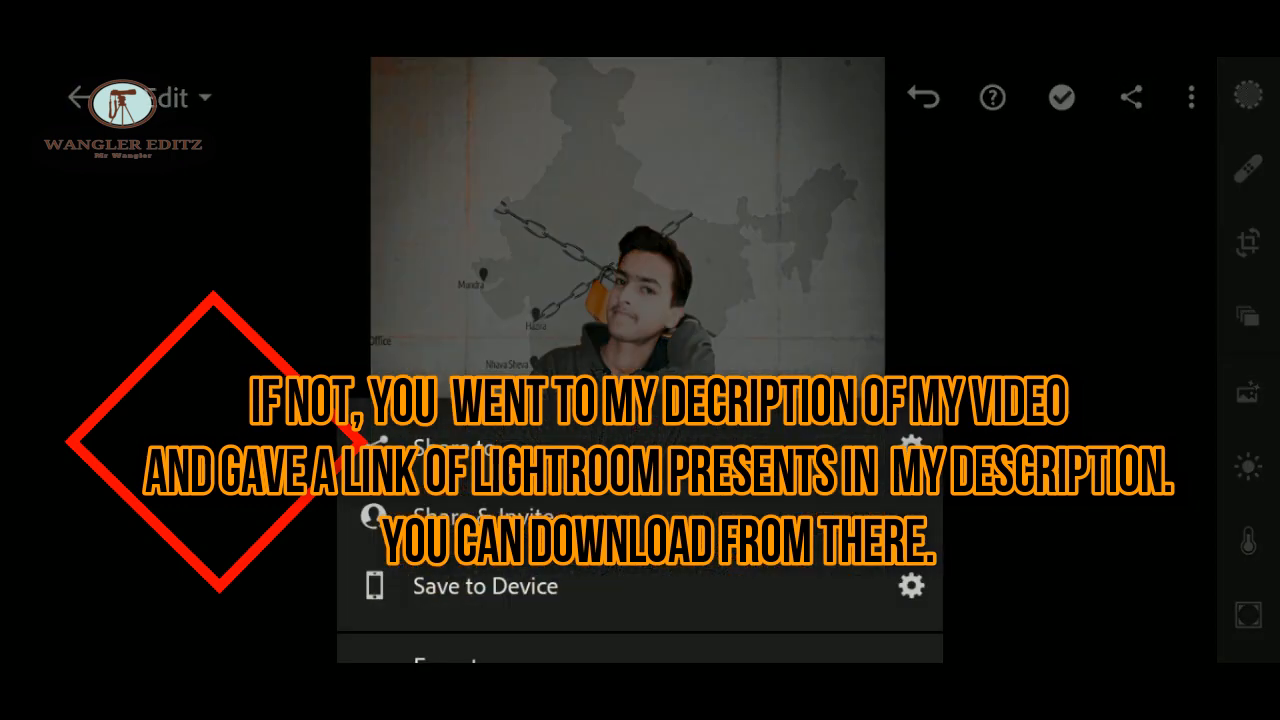
left_click(450, 447)
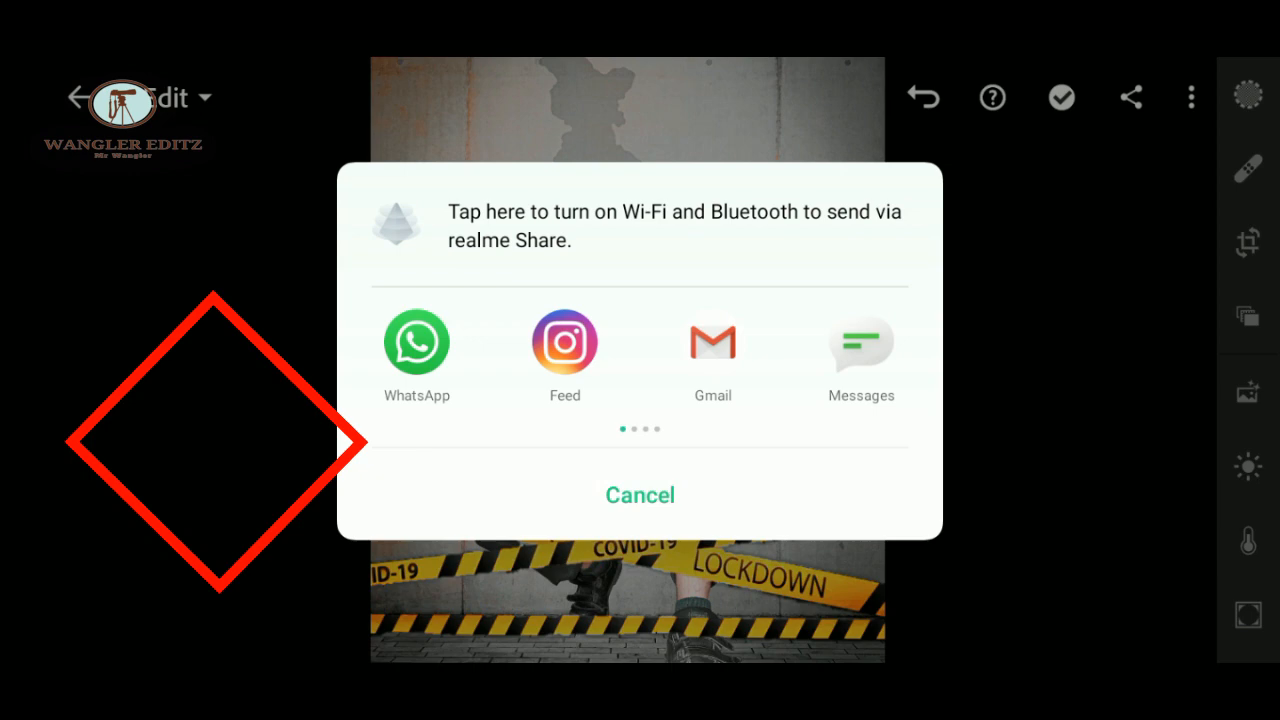
left_click_drag(640, 385, 349, 405)
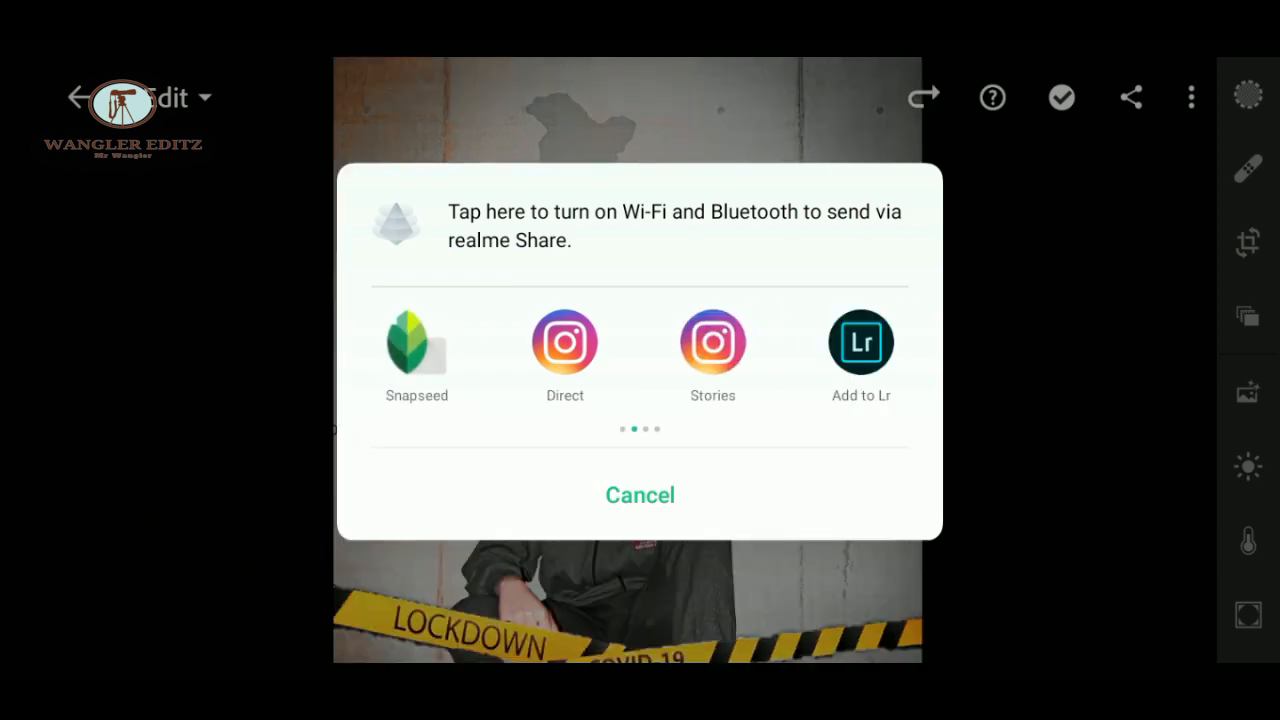
left_click(416, 343)
Tune the image with ambiance +100 and warmth -8, and apply the adjustments.
left_click(1245, 520)
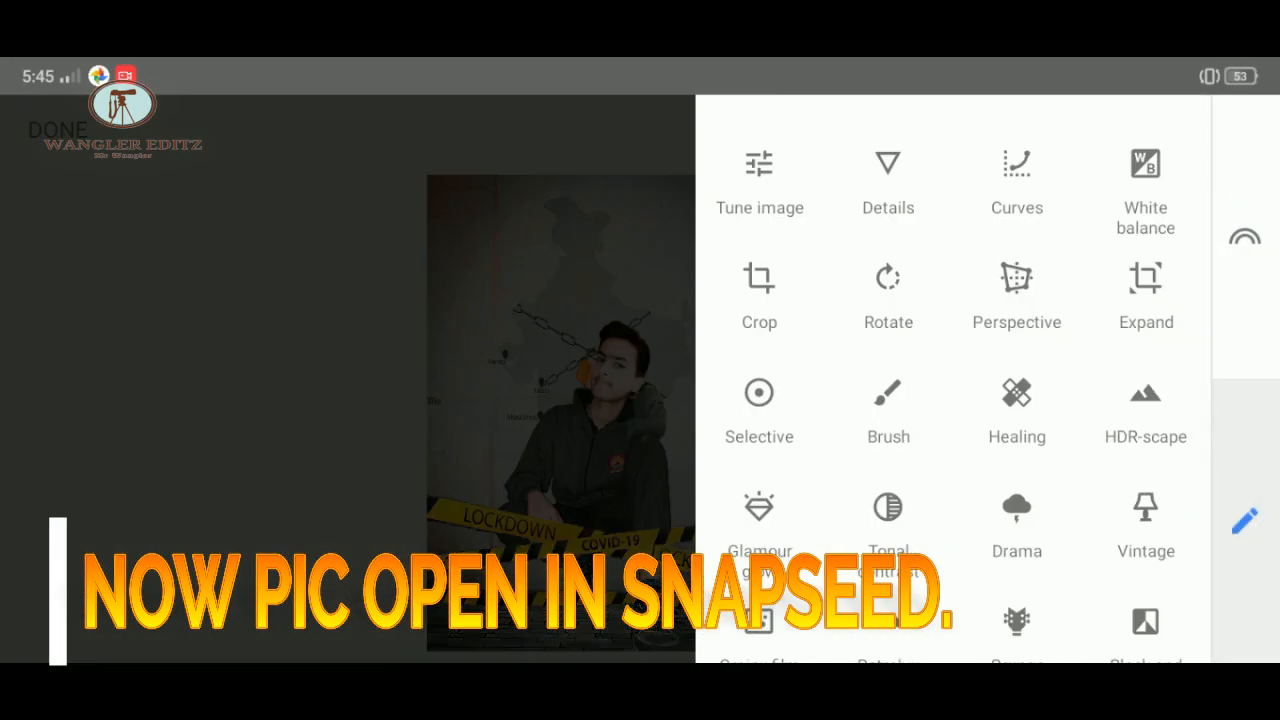
left_click(760, 180)
scroll(618, 520, "up", 3)
scroll(640, 488, "down", 2)
scroll(640, 488, "down", 1)
left_click_drag(940, 383, 972, 379)
left_click_drag(958, 439, 1018, 252)
left_click_drag(955, 425, 1094, 401)
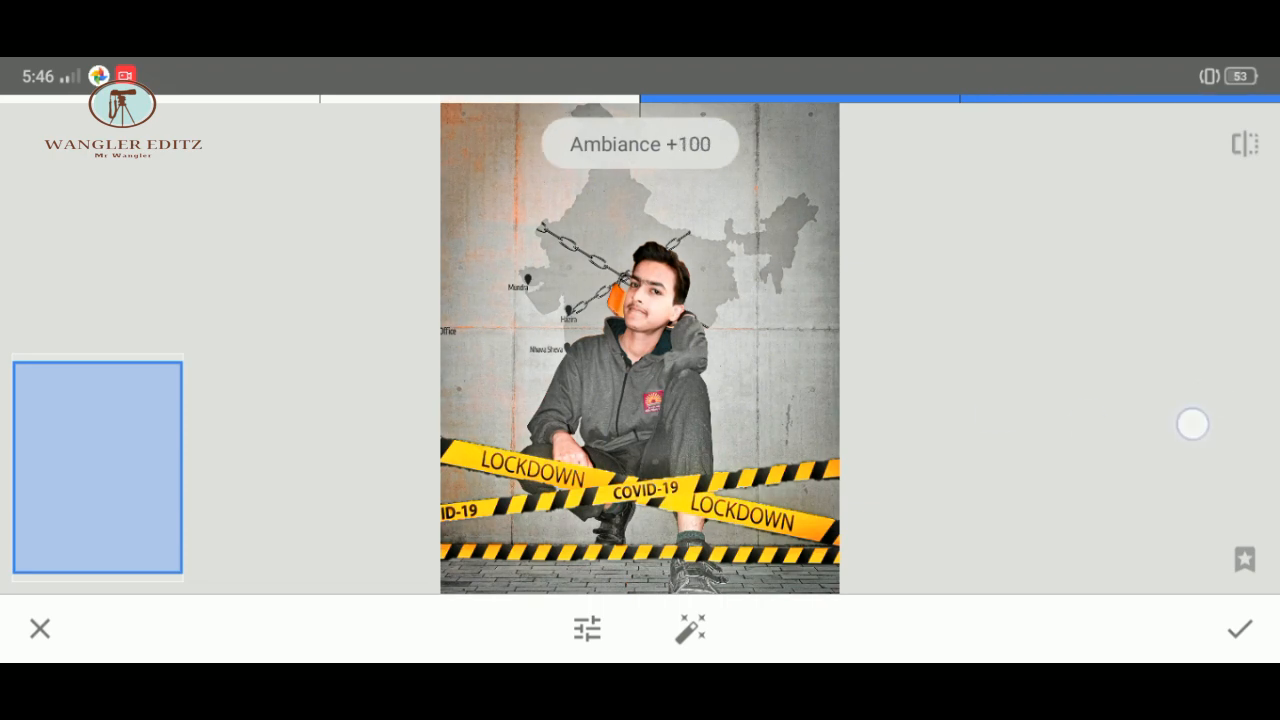
left_click_drag(1010, 425, 1032, 490)
left_click_drag(895, 416, 975, 404)
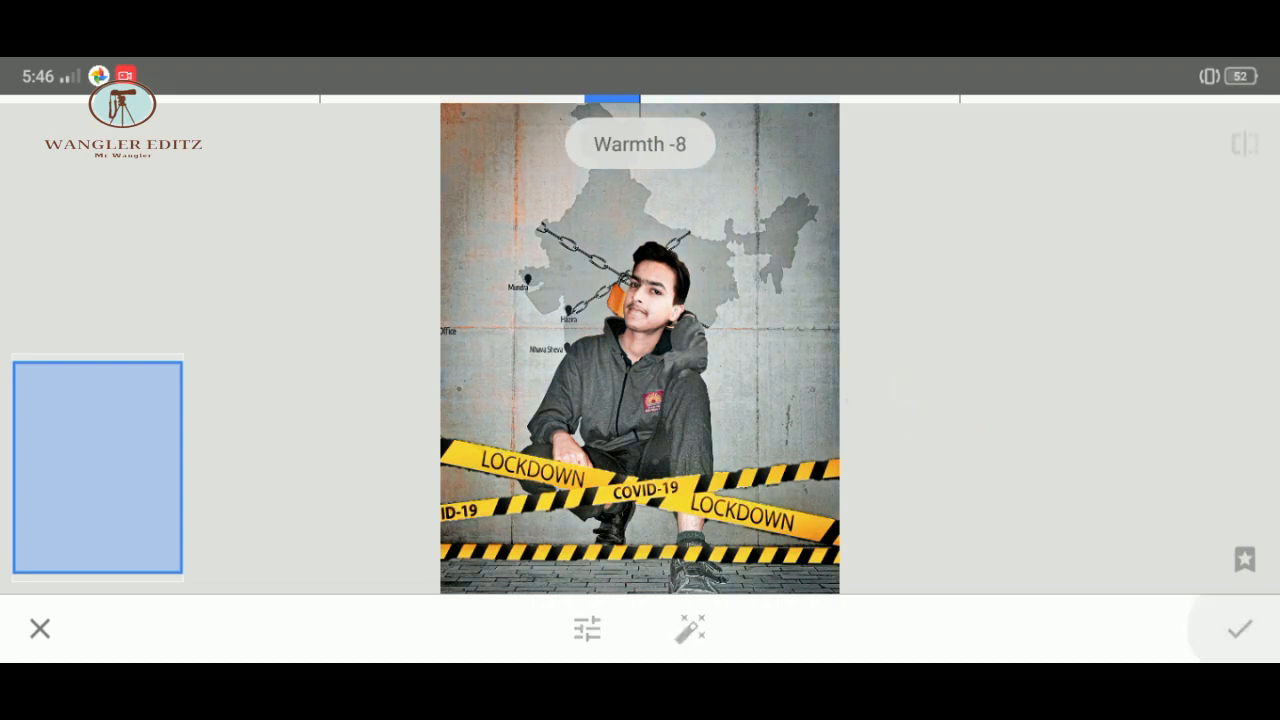
left_click(1240, 628)
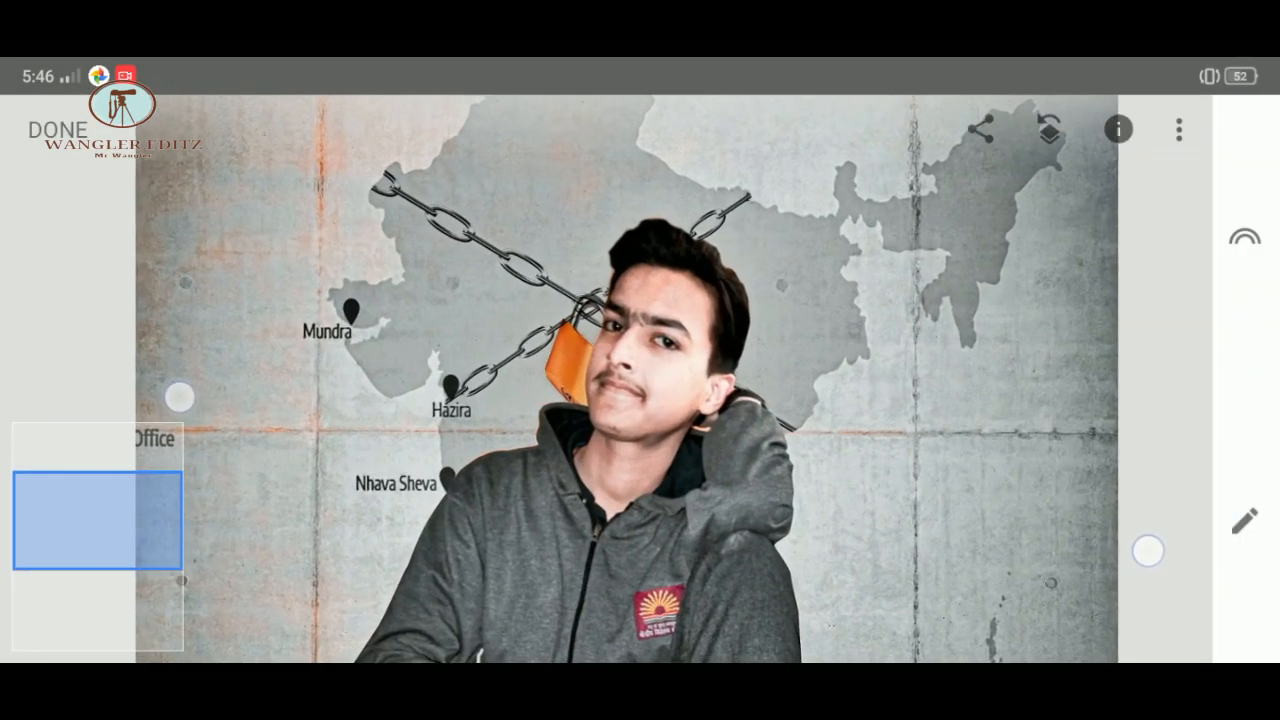
Remove the blemish on the man's chin with the Healing tool and apply the retouch.
left_click(1243, 520)
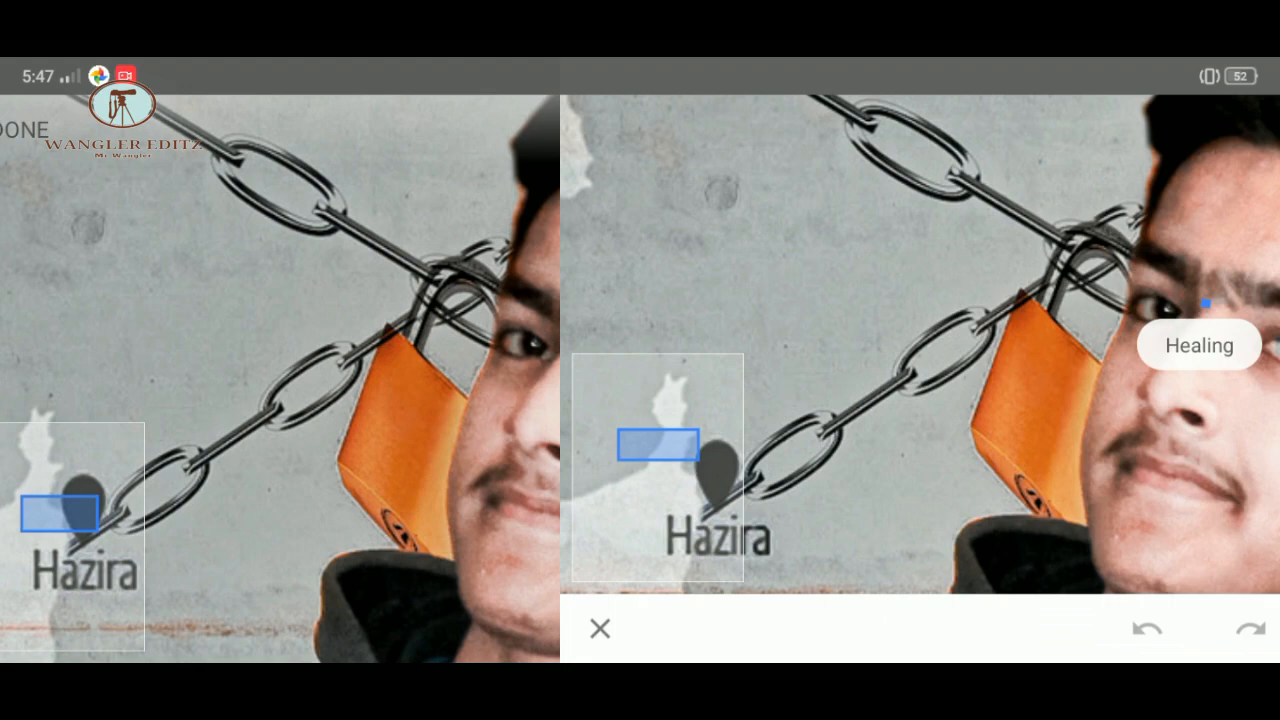
scroll(640, 370, "up", 5)
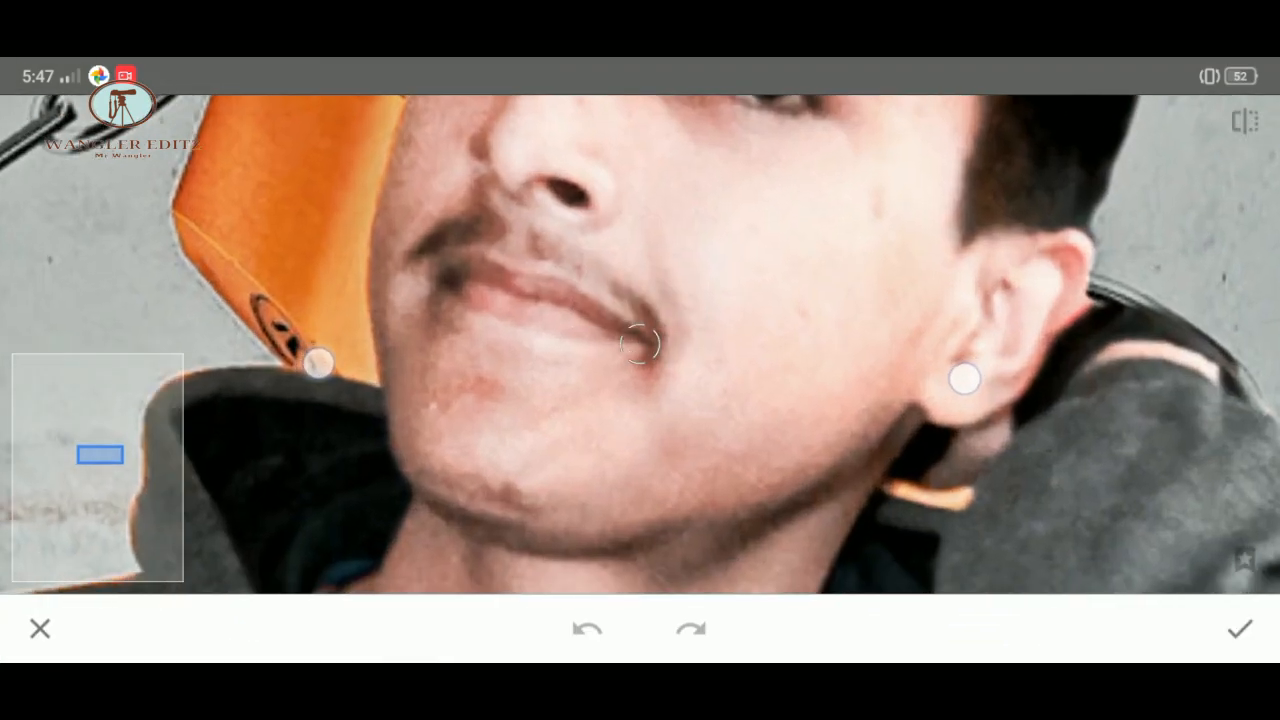
left_click(554, 457)
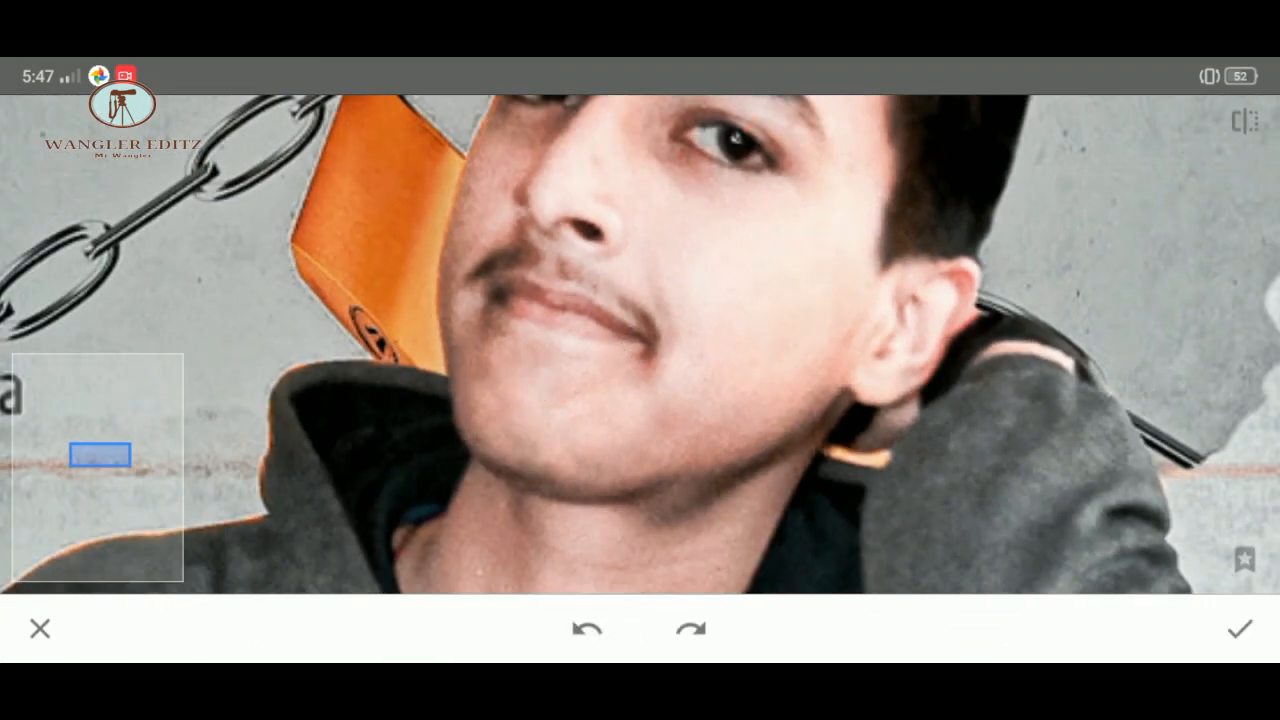
left_click(35, 399)
scroll(707, 412, "down", 5)
scroll(748, 397, "up", 4)
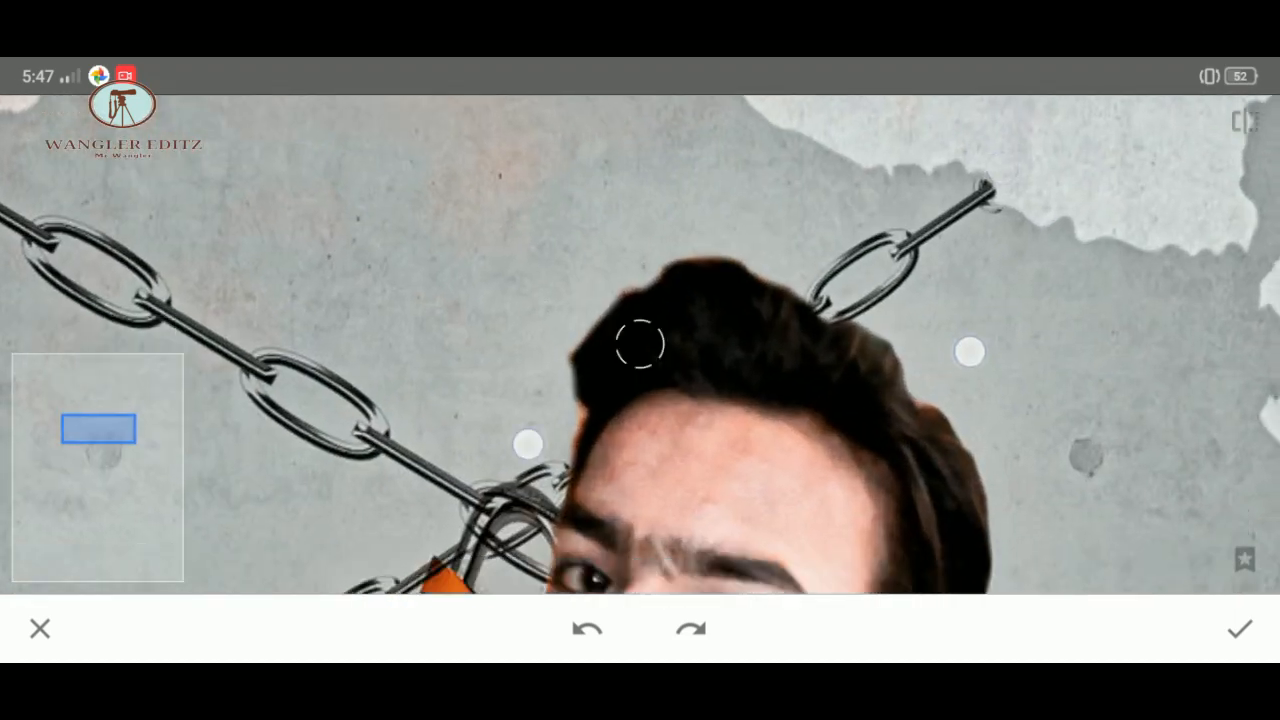
scroll(663, 231, "down", 3)
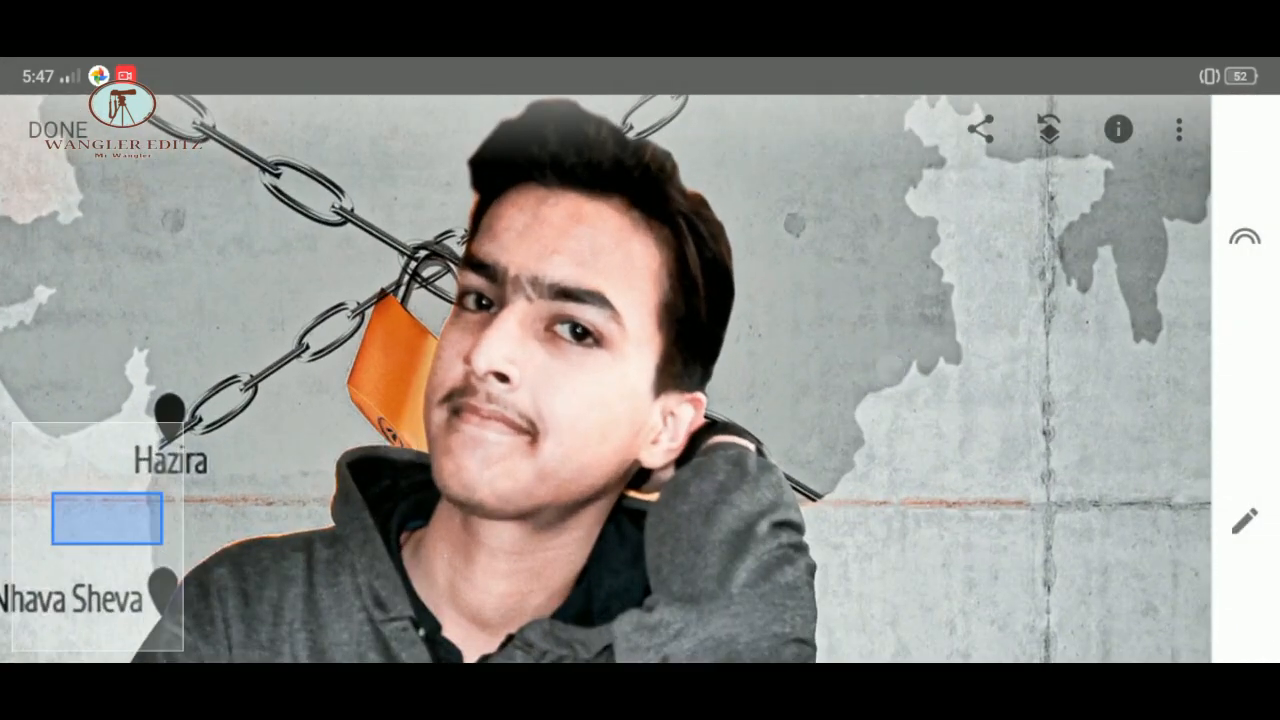
Raise the photo's structure to about +57, adjust the sharpening with the Details tool, and apply.
left_click(1244, 520)
left_click(888, 182)
left_click_drag(892, 403, 1086, 424)
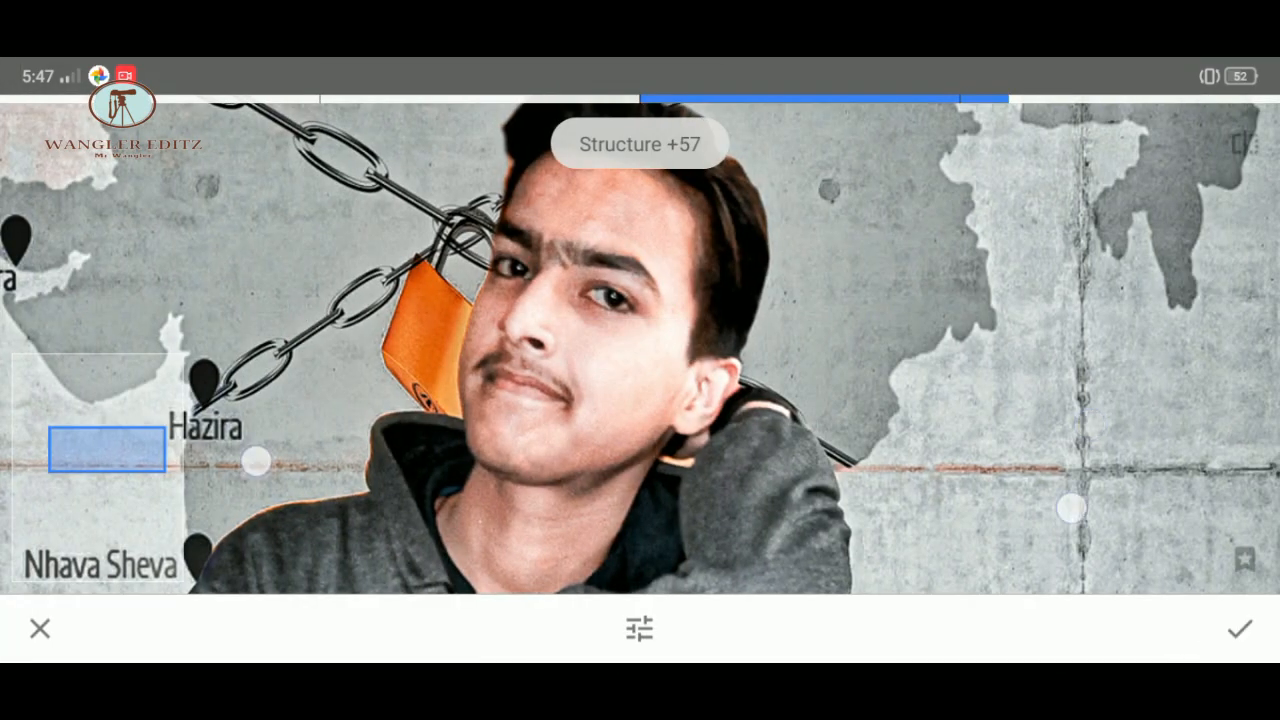
scroll(663, 484, "down", 5)
left_click_drag(994, 405, 1069, 403)
left_click_drag(1016, 440, 1022, 370)
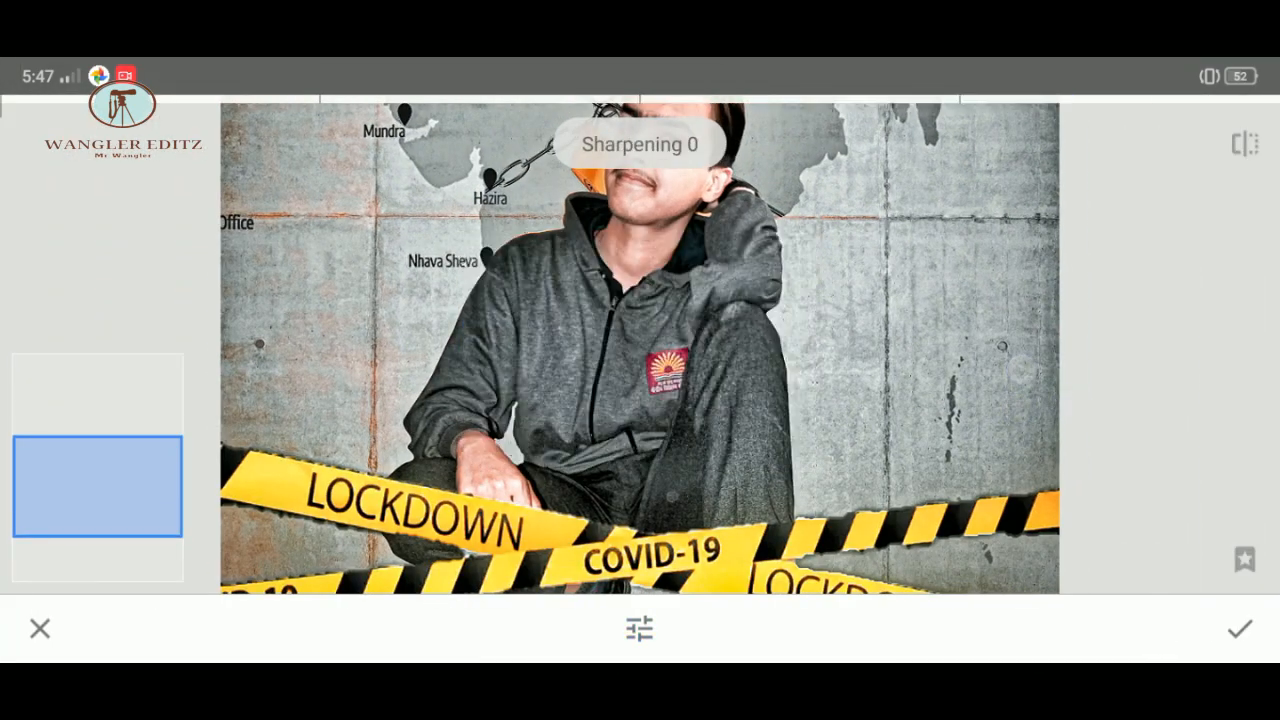
left_click_drag(1041, 461, 841, 447)
left_click(1240, 628)
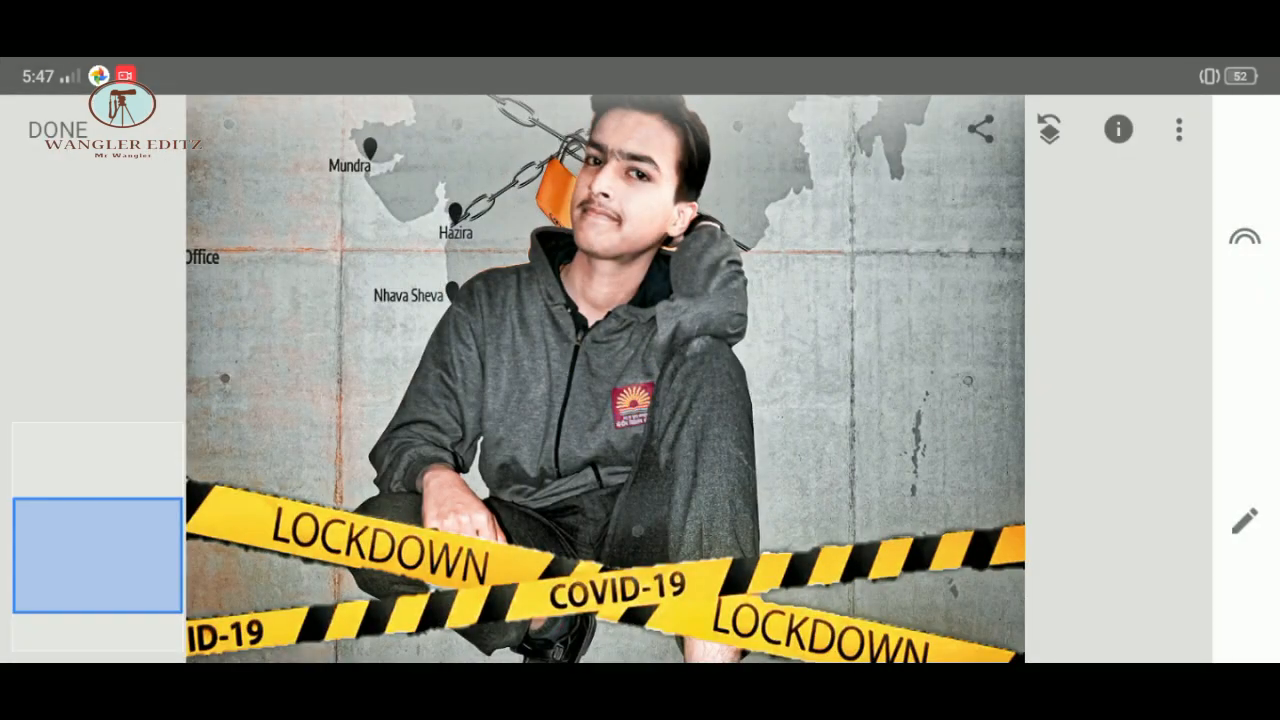
Place a Selective point at the upper edge of the man's hair and set its saturation to -38.
scroll(560, 300, "up", 5)
left_click(1244, 520)
left_click(770, 398)
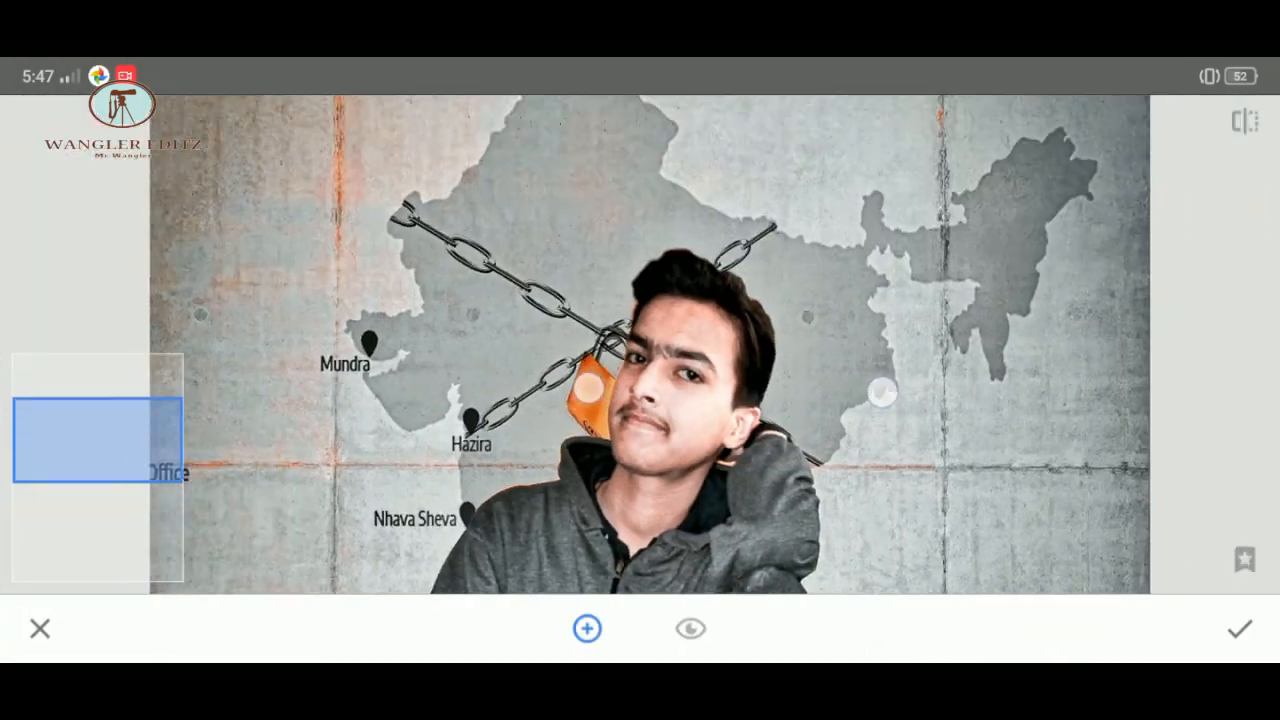
scroll(640, 340, "up", 5)
left_click(558, 250)
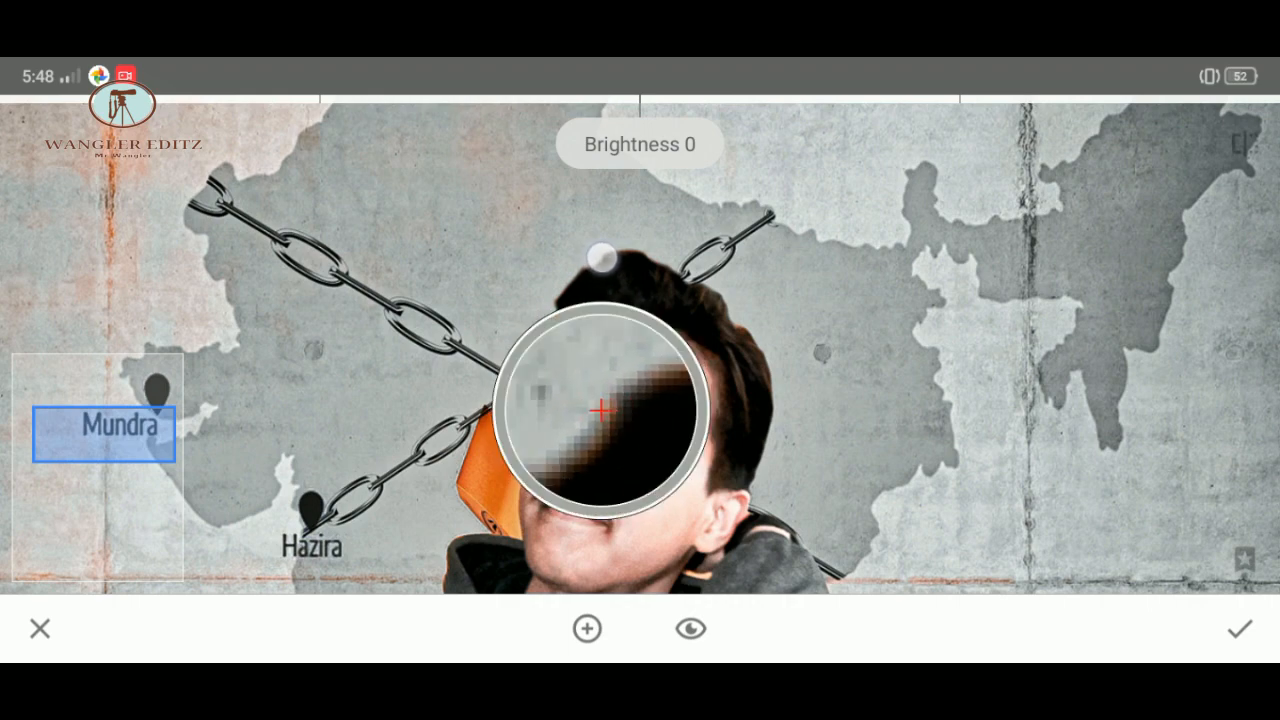
left_click_drag(602, 257, 602, 250)
scroll(642, 350, "down", 5)
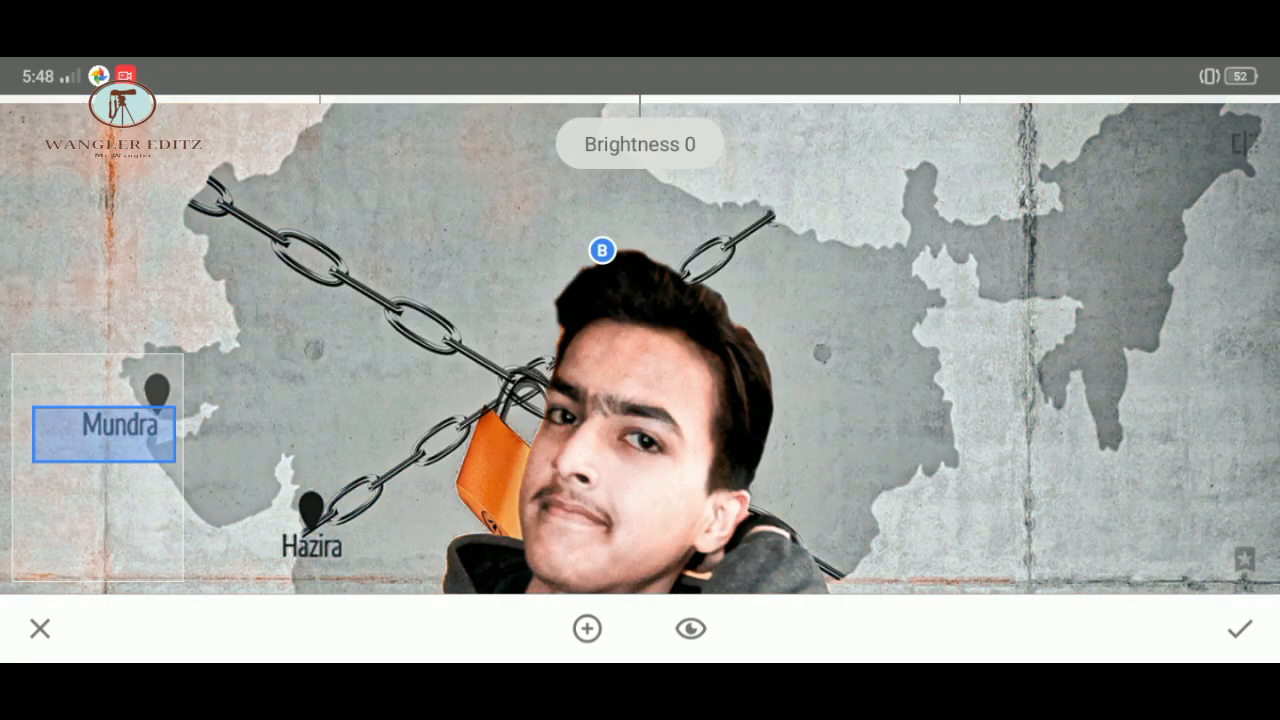
left_click_drag(1050, 383, 838, 412)
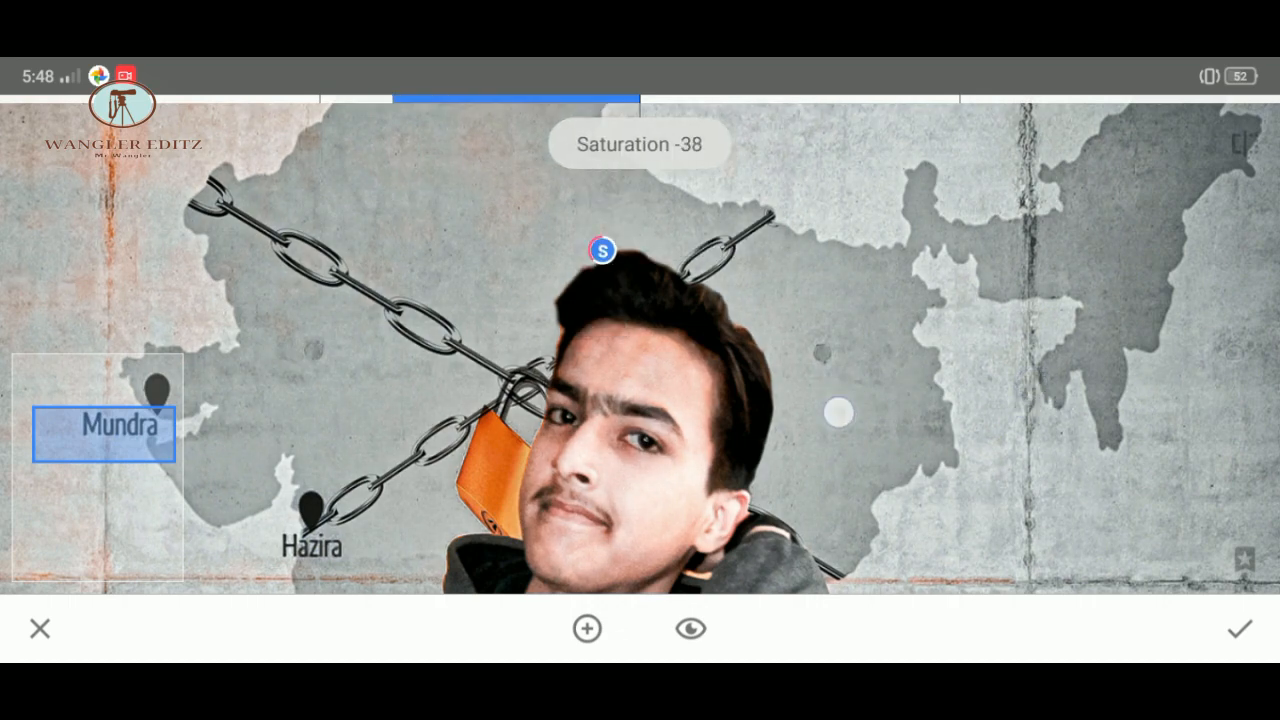
Add a second Selective point where the hair meets the forehead, set brightness -52 and saturation -31, and apply.
left_click(587, 628)
left_click_drag(545, 358, 561, 331)
scroll(668, 375, "down", 1)
scroll(561, 331, "down", 4)
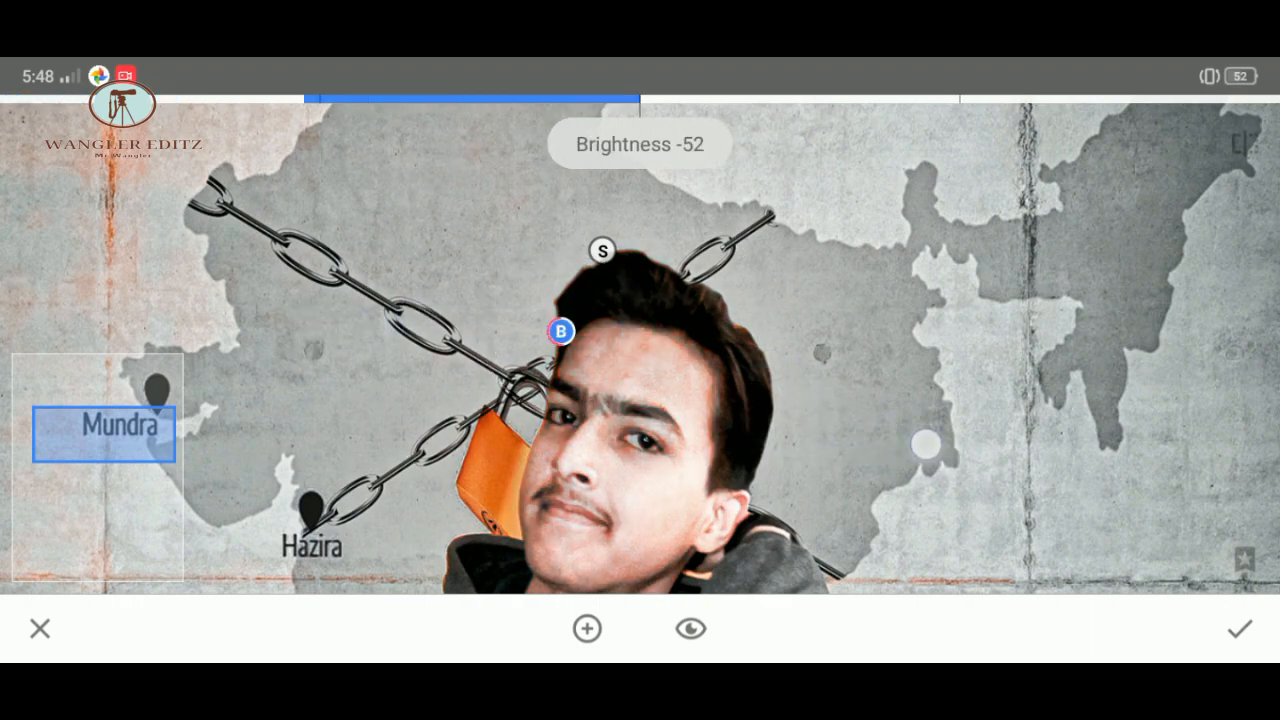
left_click_drag(925, 444, 935, 373)
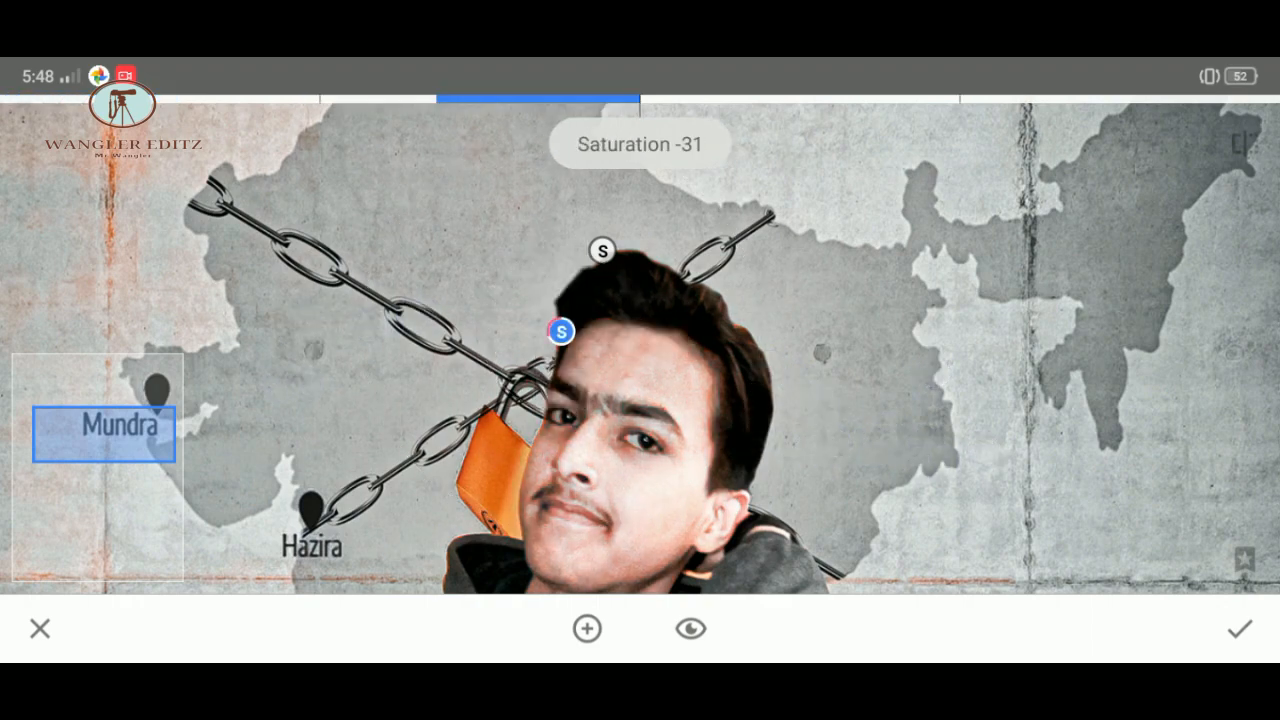
left_click(1240, 628)
Strongly increase the skin smoothing on the man's face with the Portrait filter and apply it.
scroll(640, 380, "up", 3)
left_click(1243, 522)
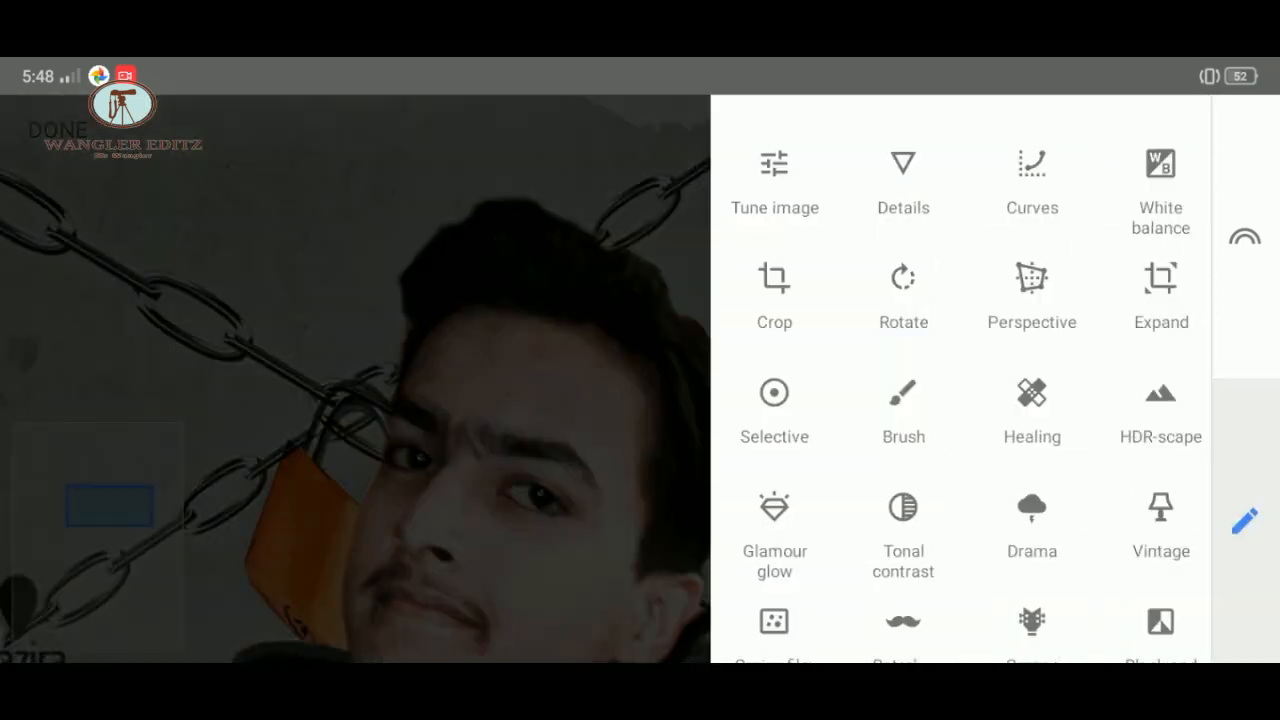
scroll(953, 380, "down", 5)
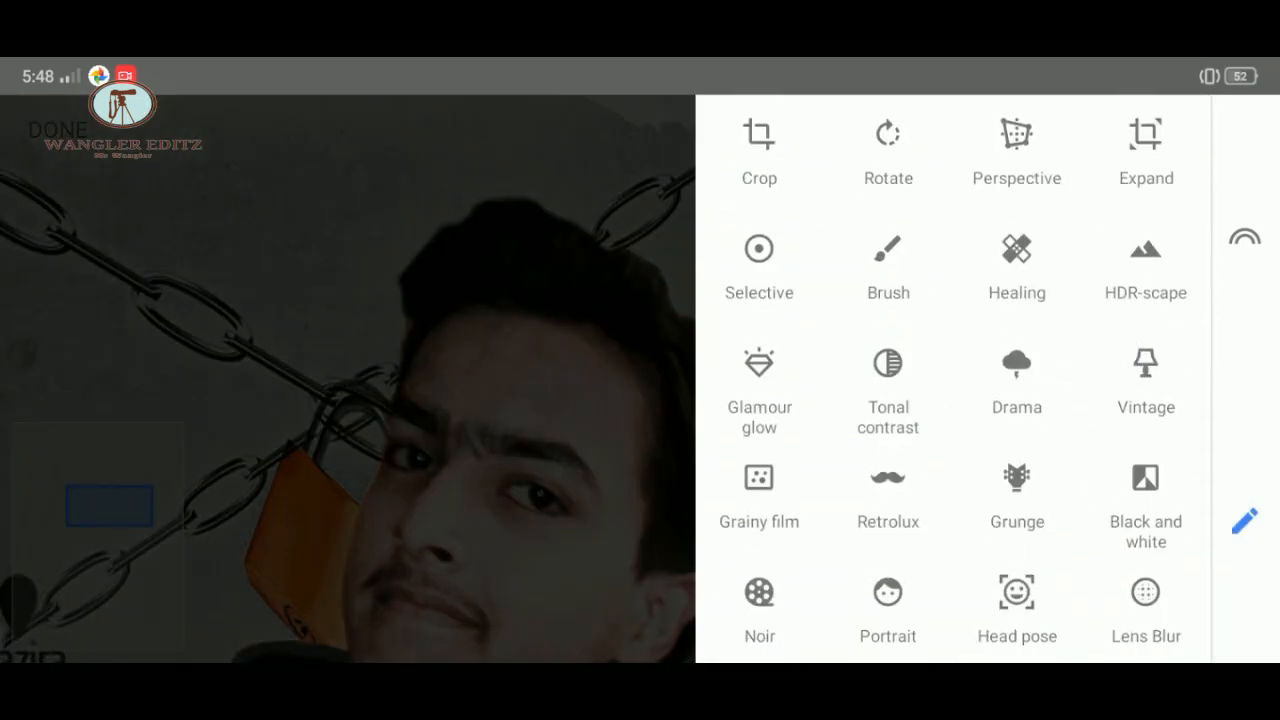
left_click(886, 490)
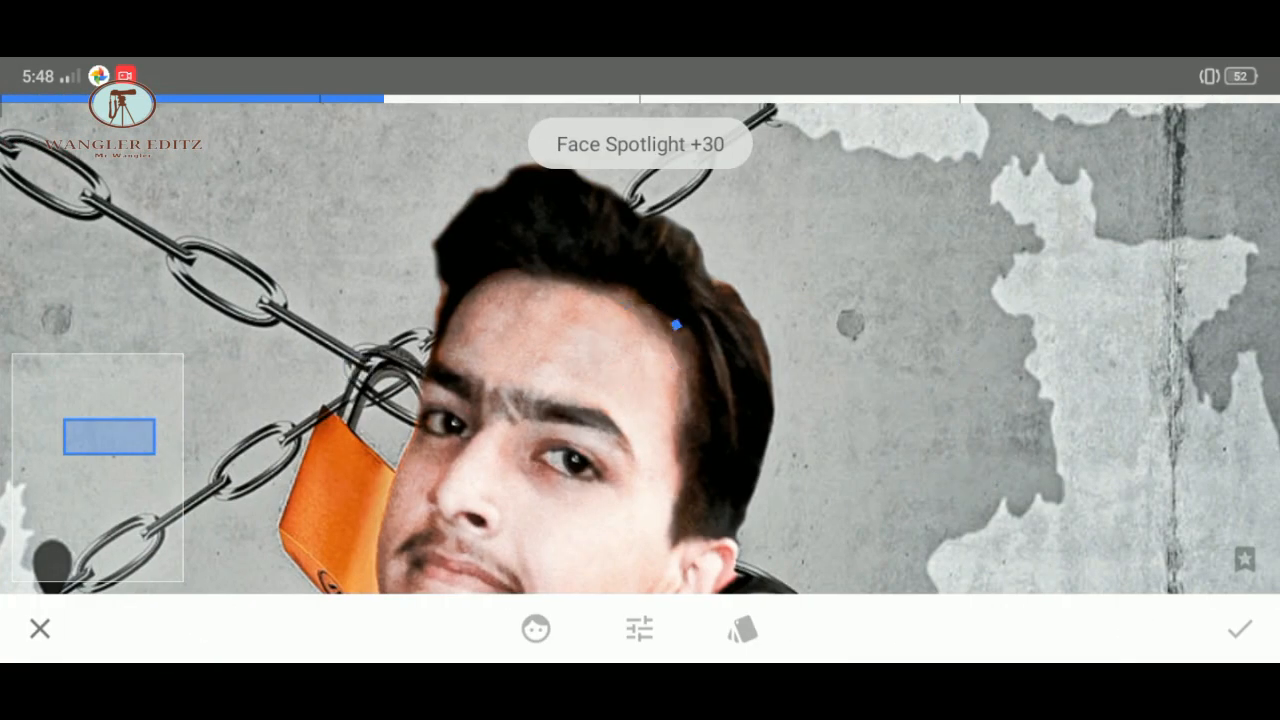
left_click_drag(1049, 260, 1186, 434)
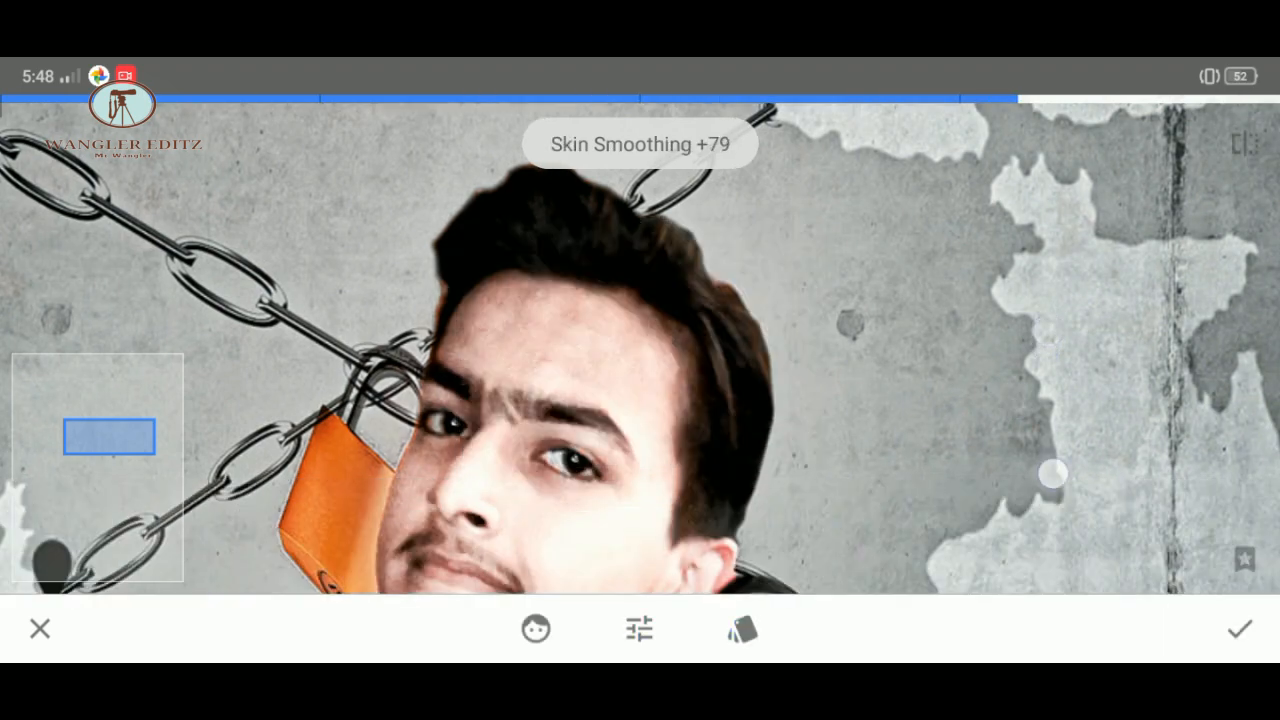
left_click_drag(1052, 474, 1111, 471)
left_click_drag(1111, 471, 1128, 472)
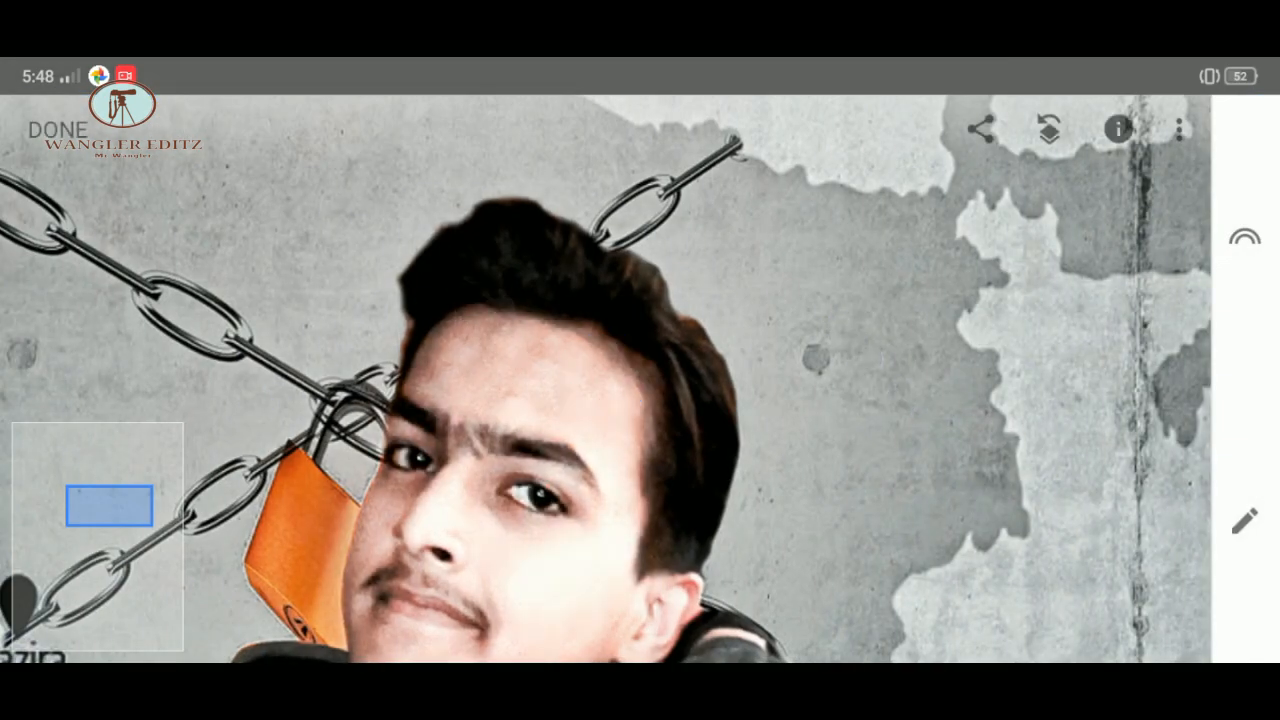
Place a Selective point on the man's hair with centre size +20, choose contrast as its adjustment, and apply.
scroll(640, 380, "down", 5)
left_click(1244, 520)
scroll(1075, 390, "down", 1)
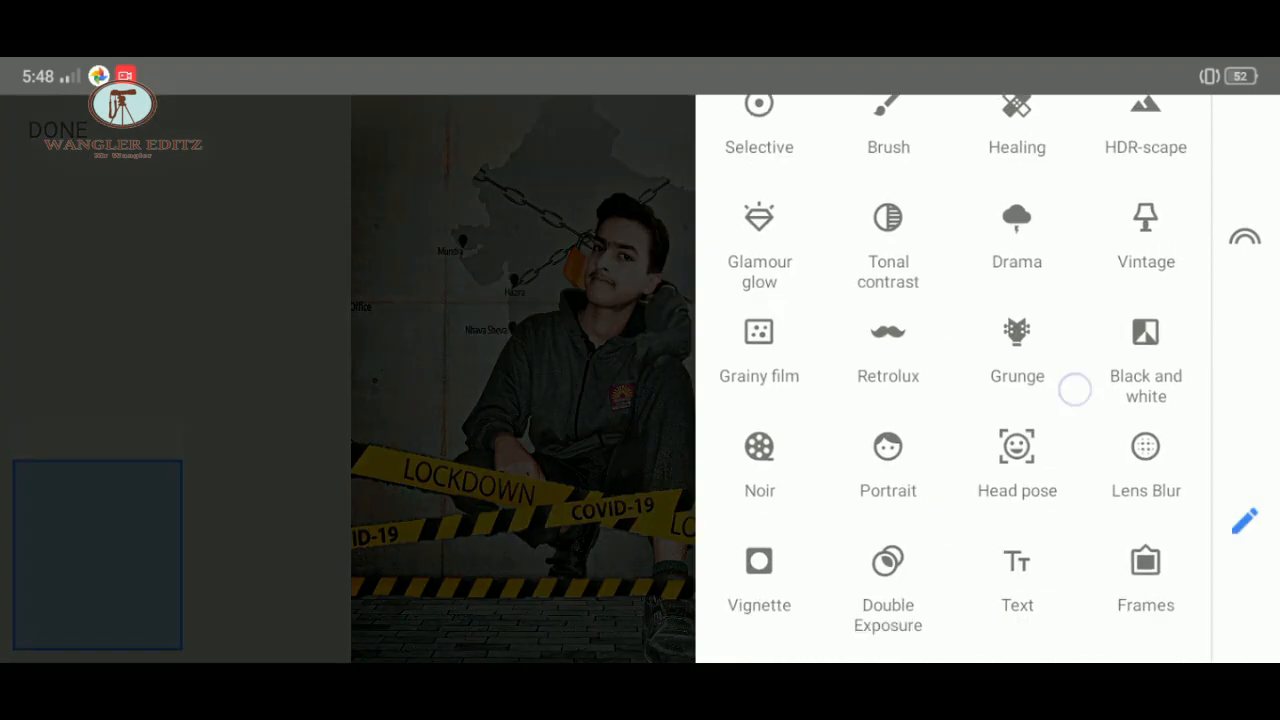
scroll(1075, 390, "up", 2)
scroll(1005, 500, "up", 2)
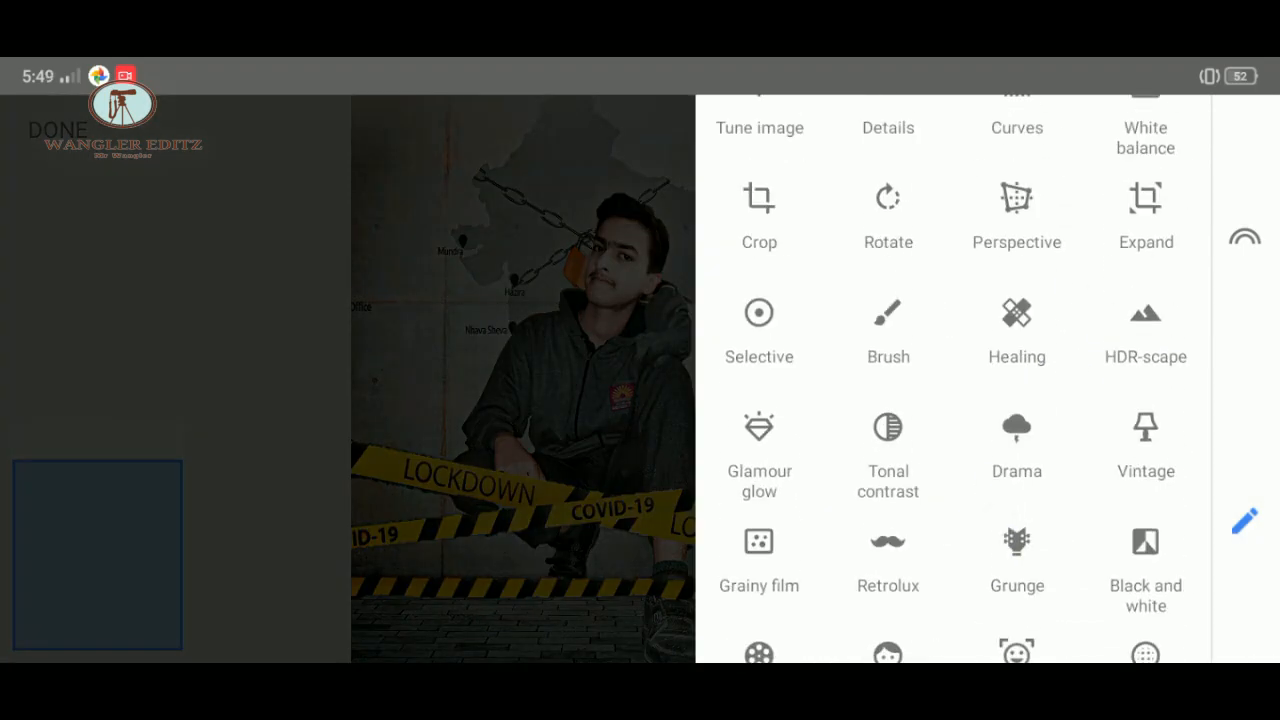
left_click(764, 346)
left_click(661, 175)
scroll(709, 275, "up", 1)
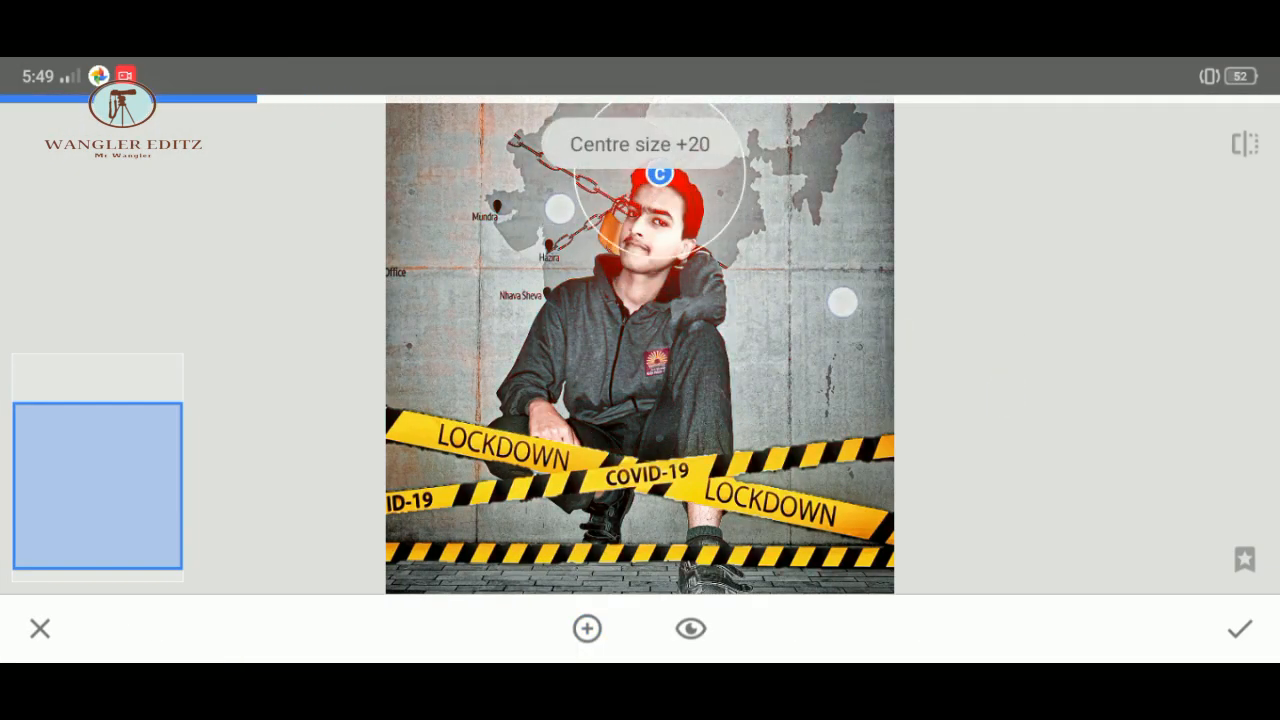
left_click_drag(843, 302, 835, 400)
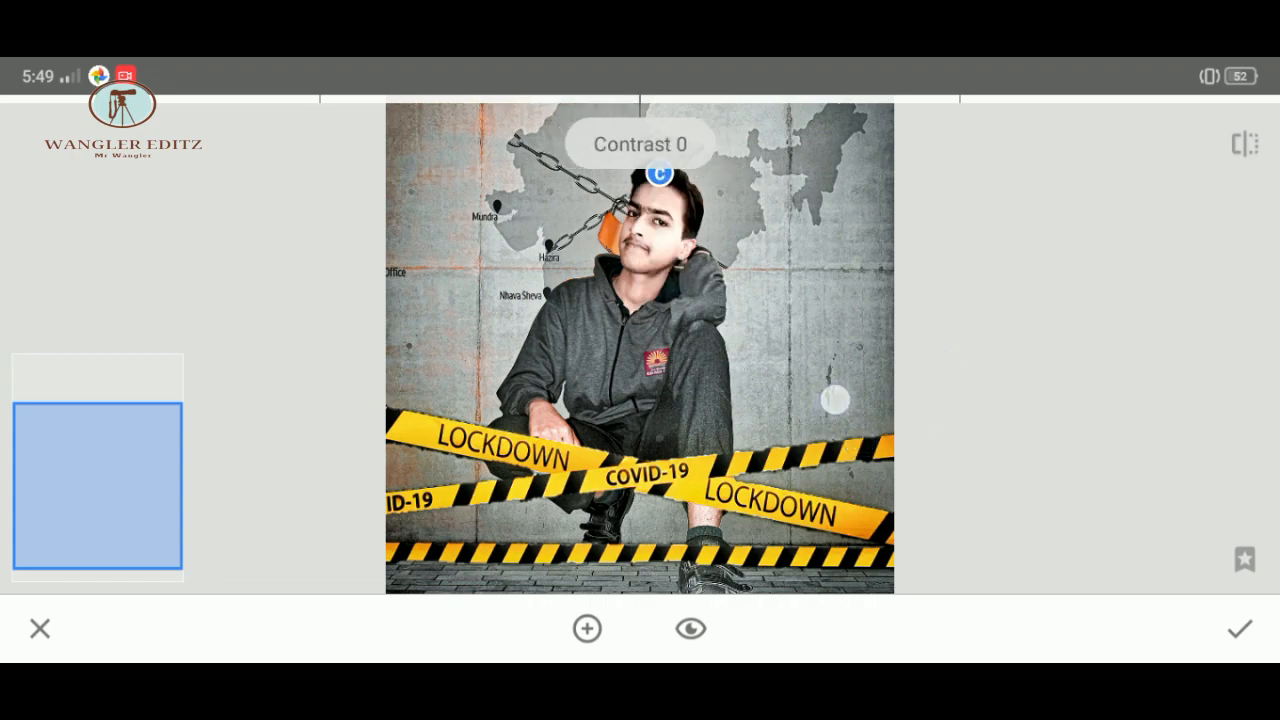
left_click(1240, 628)
scroll(695, 462, "up", 5)
scroll(706, 421, "down", 5)
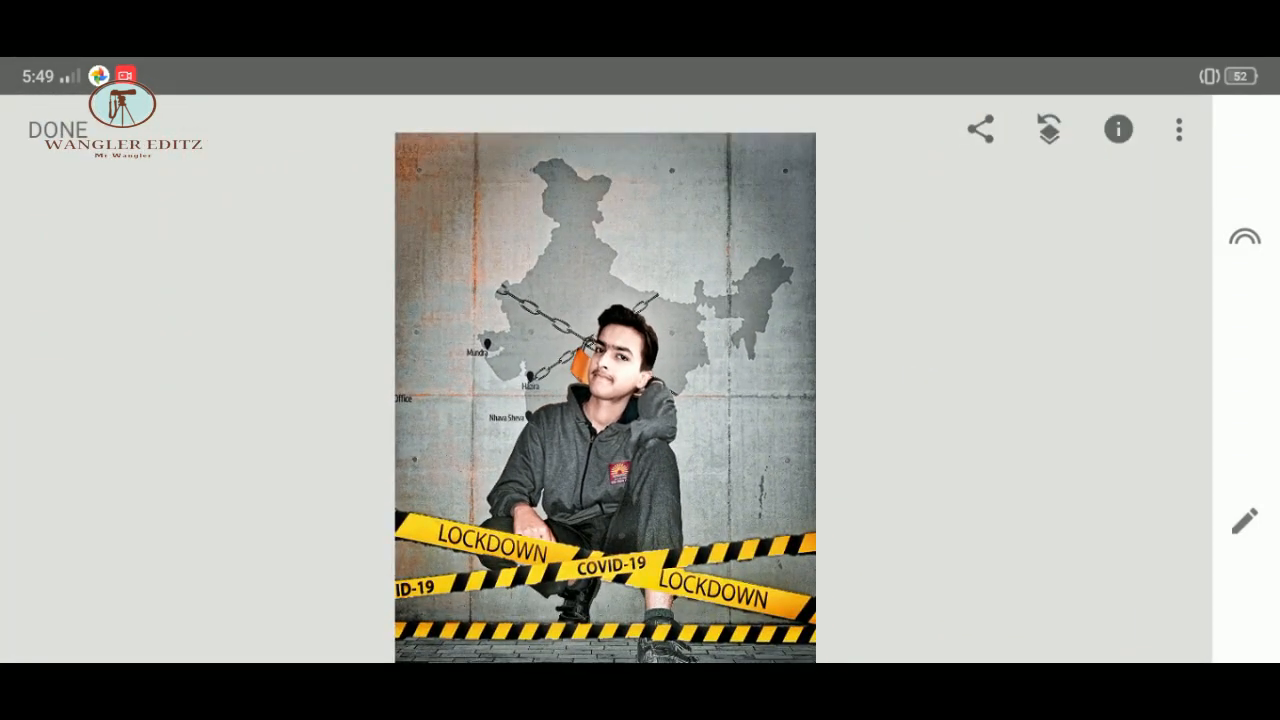
scroll(650, 375, "up", 10)
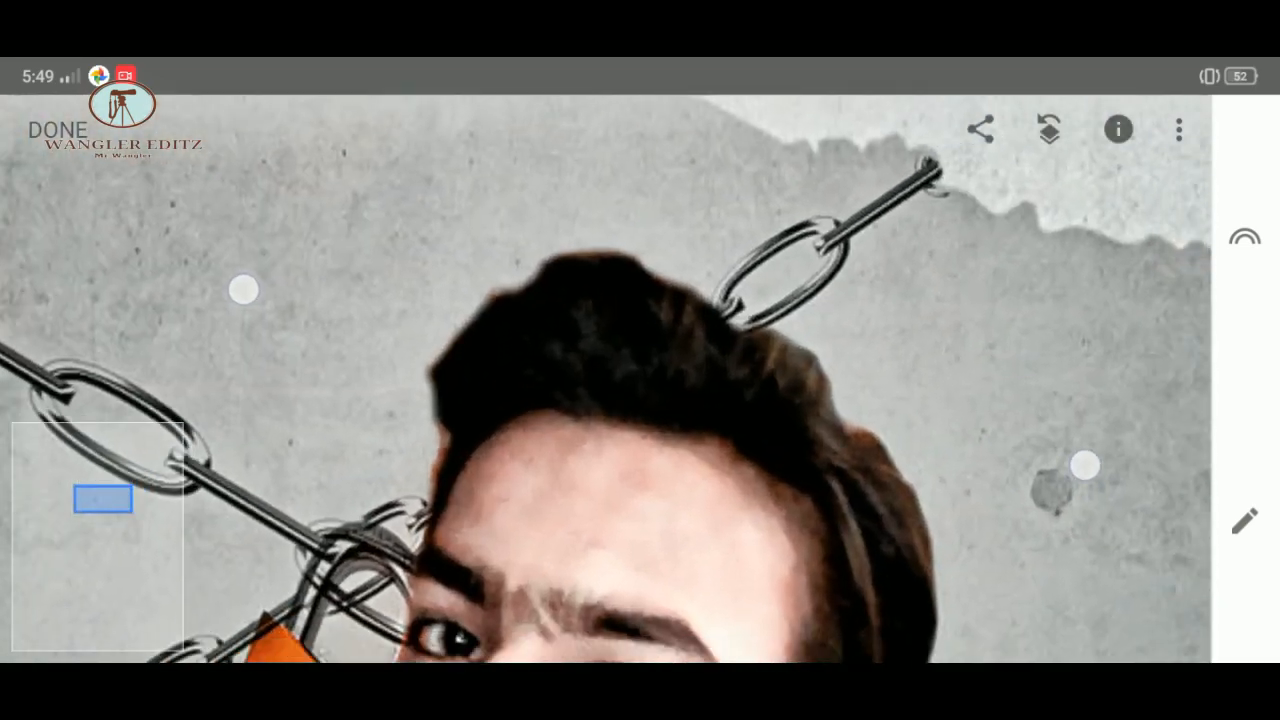
scroll(680, 410, "down", 10)
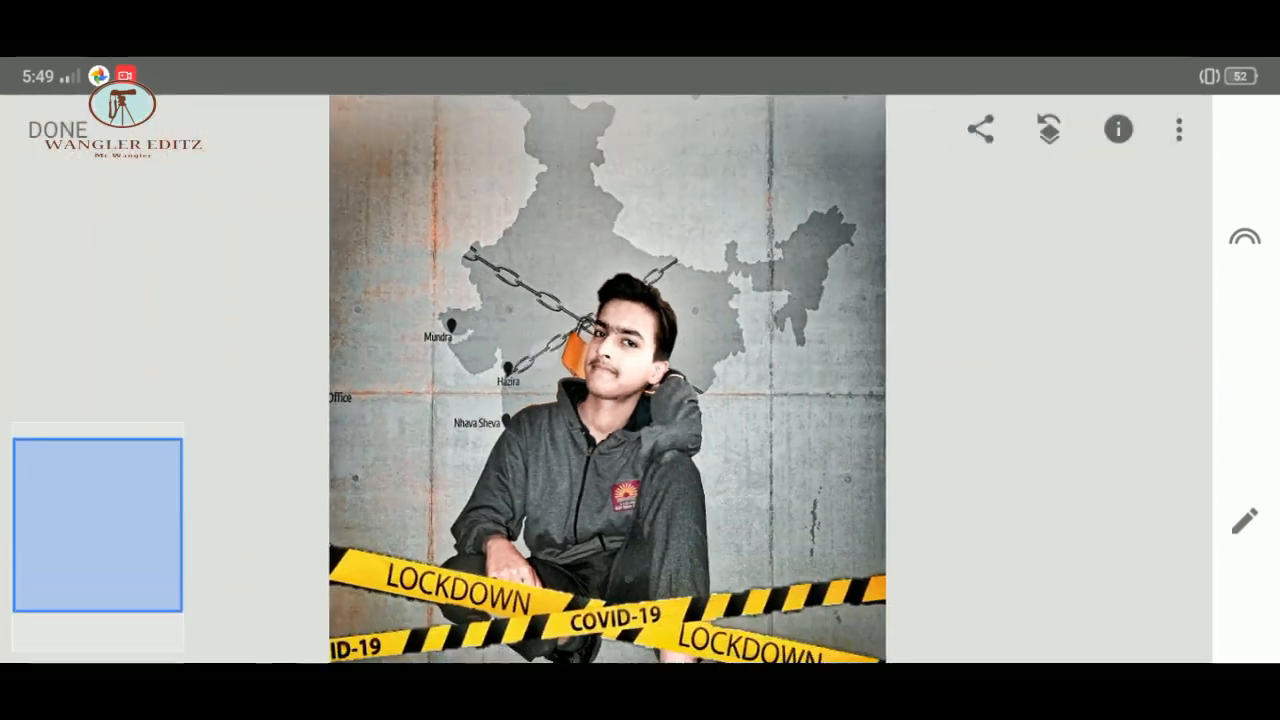